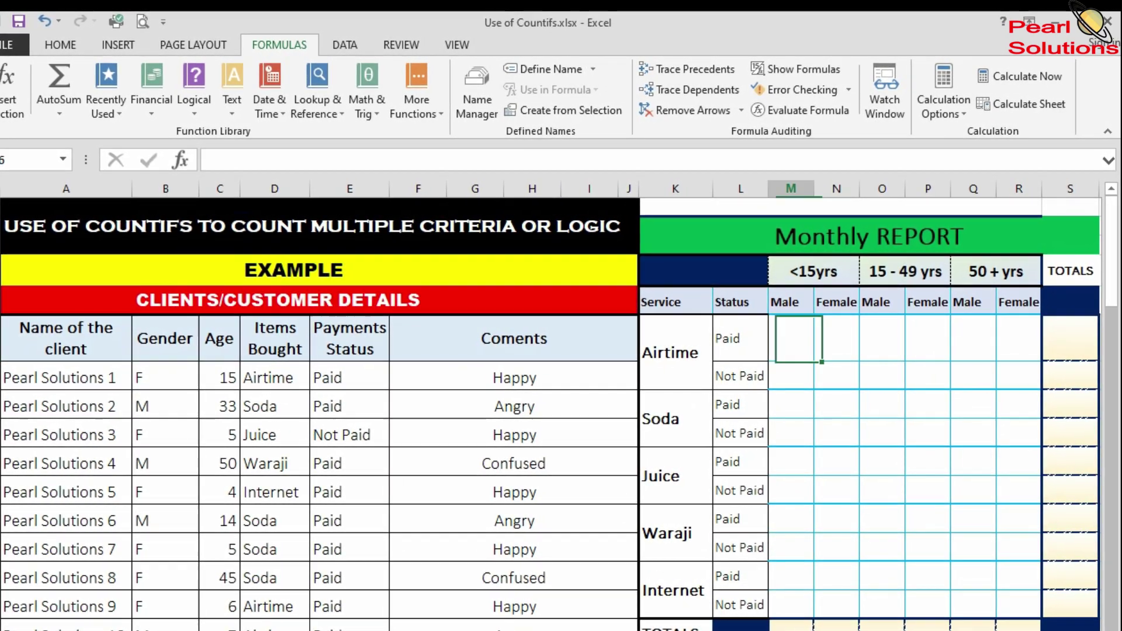
- Start a COUNTIFS function in the Airtime Paid cell for males under 15 (M6) and move its arguments dialog clear of the tables
left_click_drag(973, 517, 973, 518)
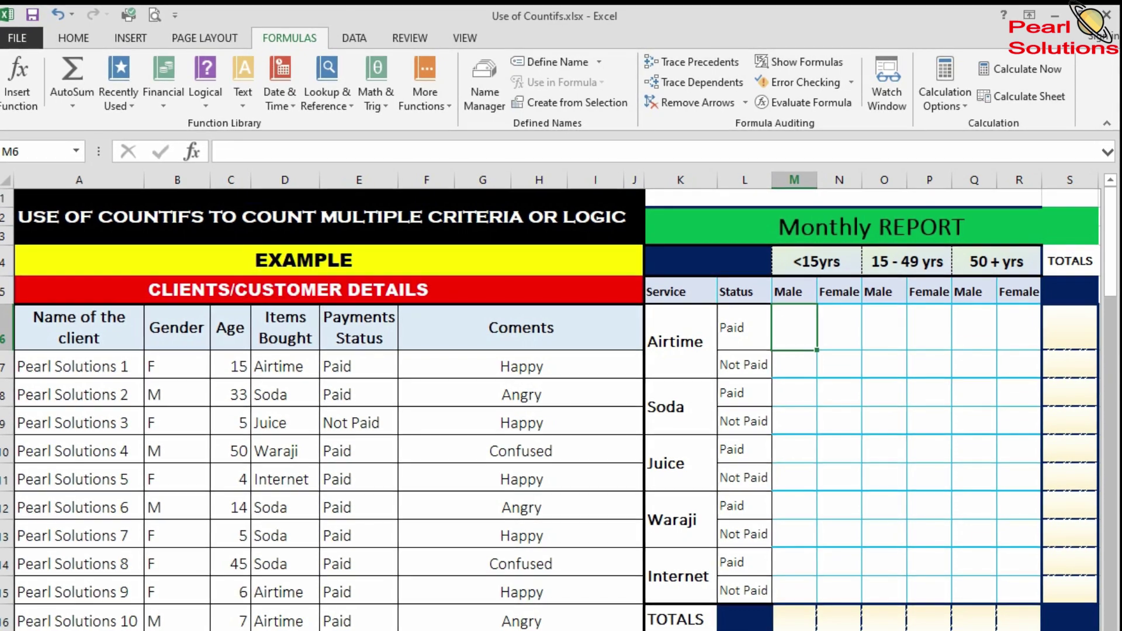
left_click(680, 341)
left_click(743, 326)
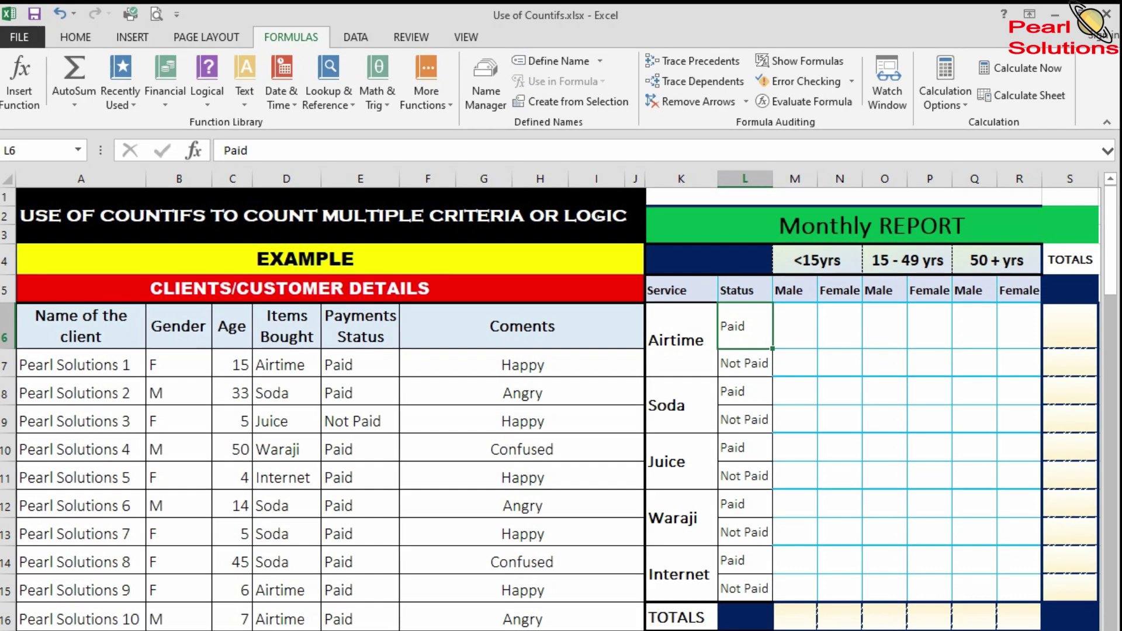
left_click(794, 325)
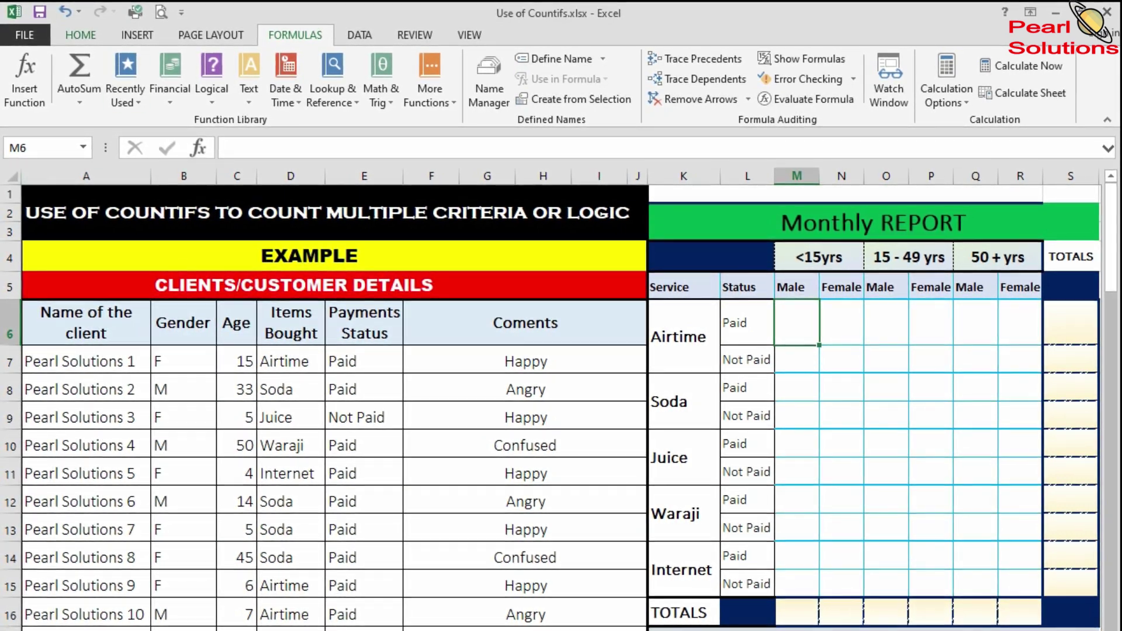
left_click(80, 35)
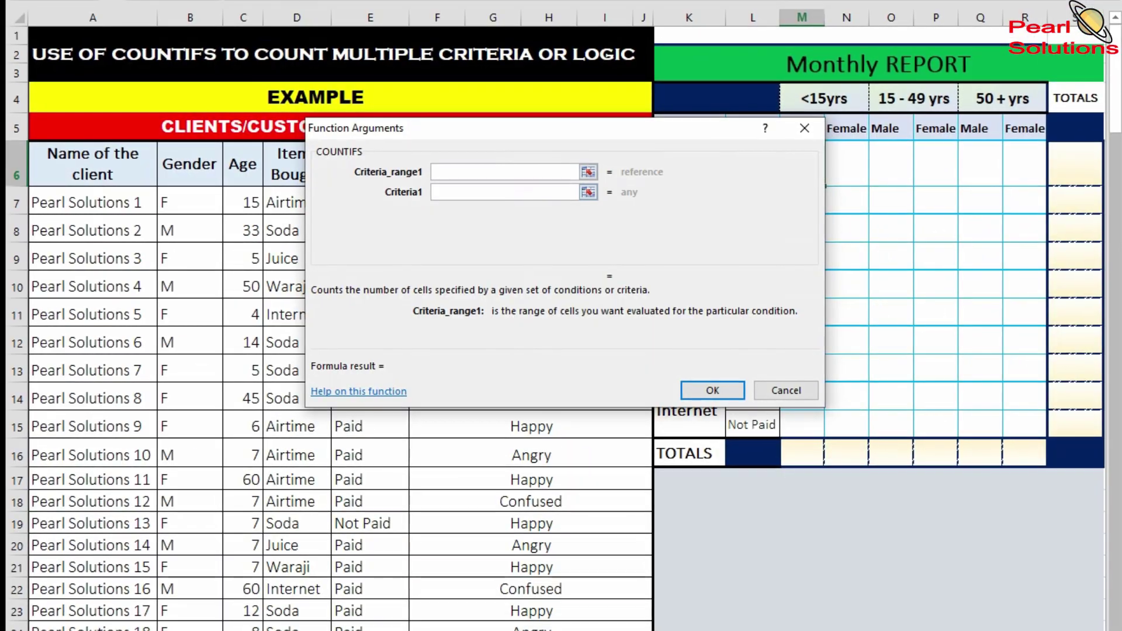
left_click_drag(468, 128, 656, 141)
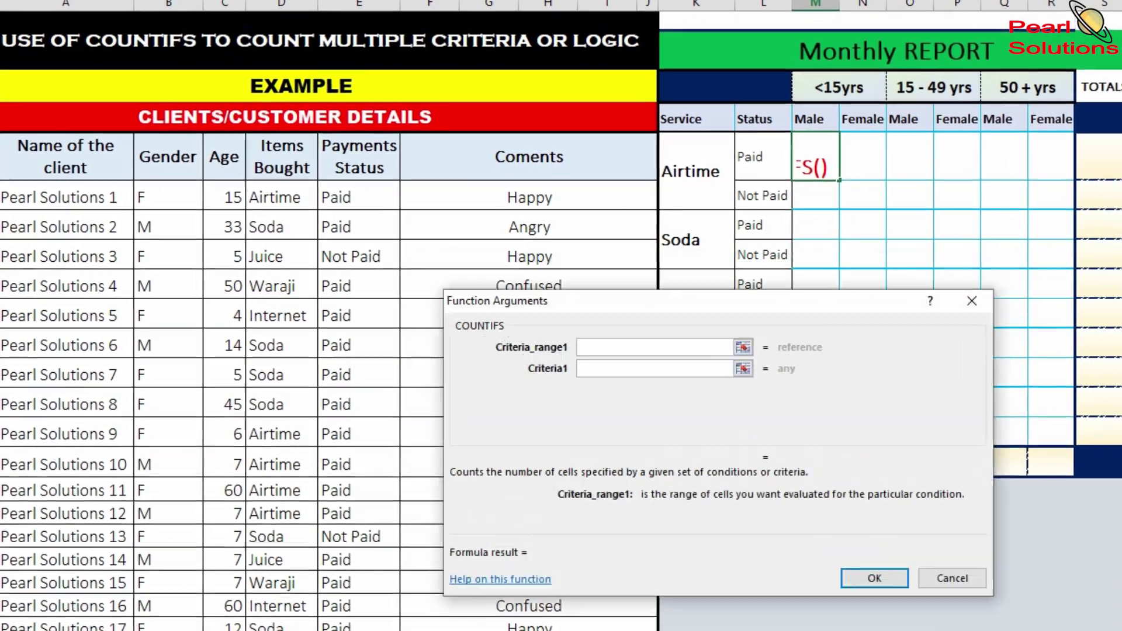
left_click_drag(654, 301, 656, 278)
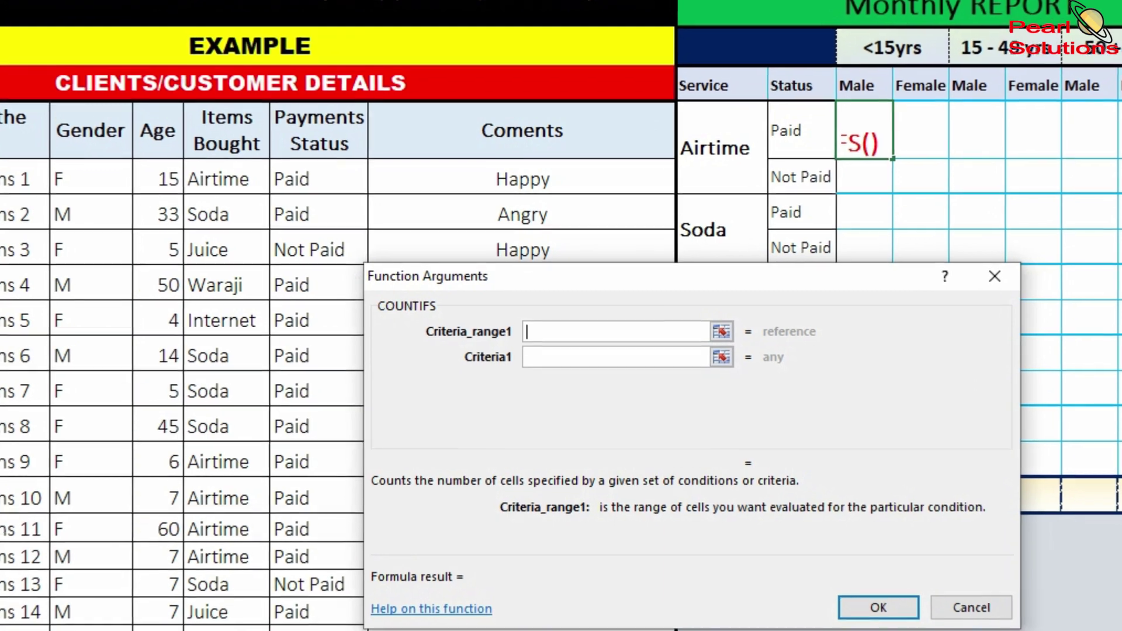
left_click_drag(699, 275, 777, 276)
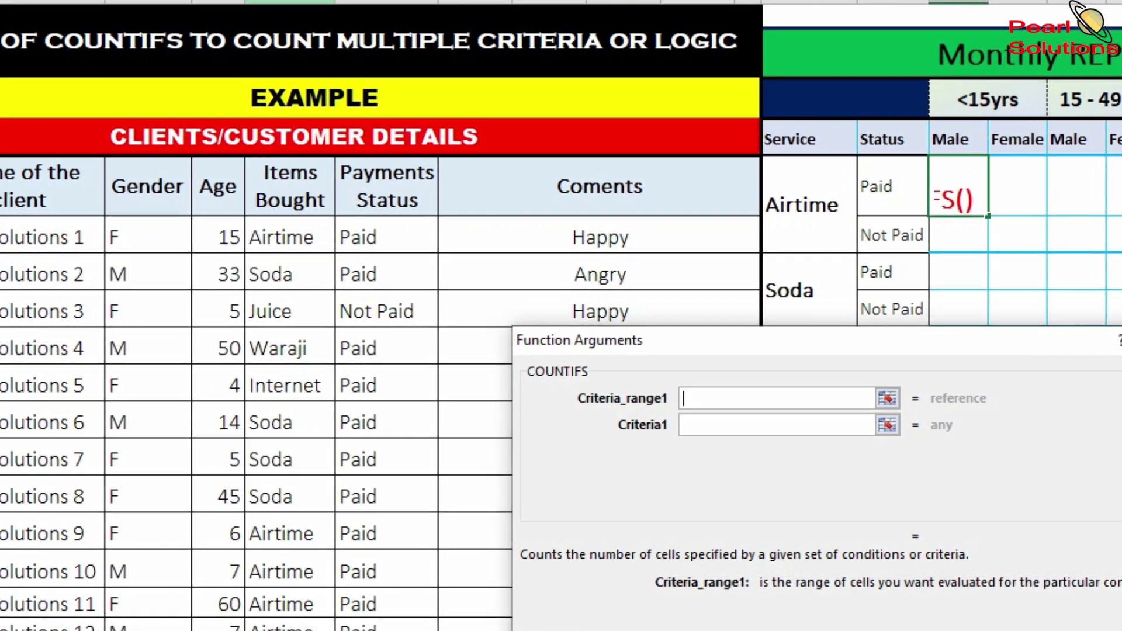
- Set the first COUNTIFS condition to the Items Bought column D:D with the criterion "Airtime"
left_click(284, 1)
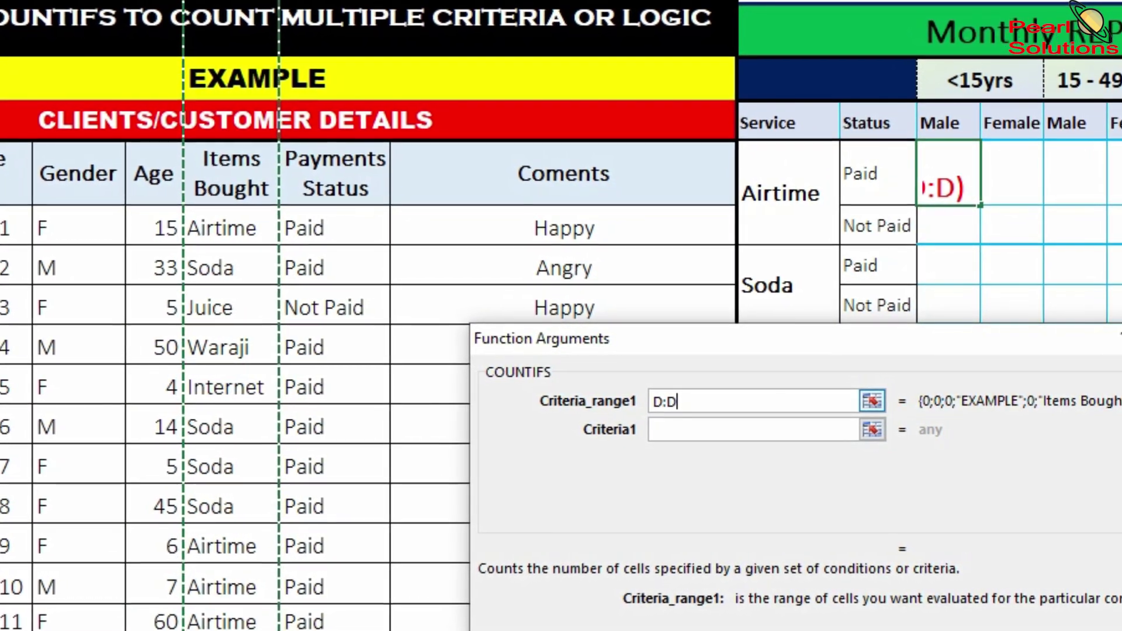
key("Tab")
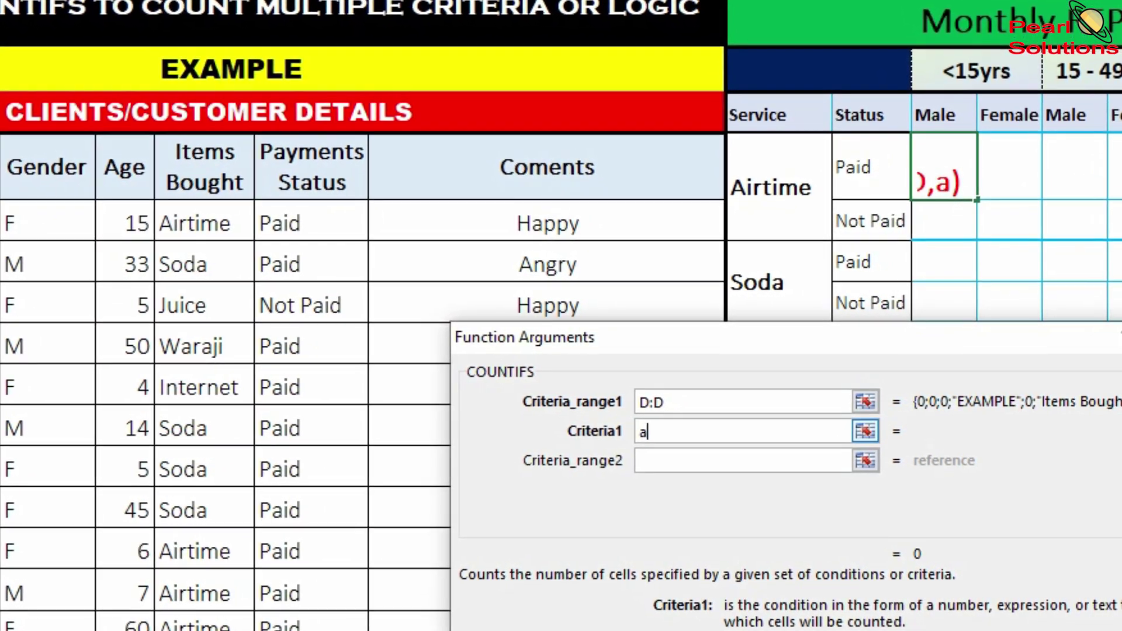
type("Airtime")
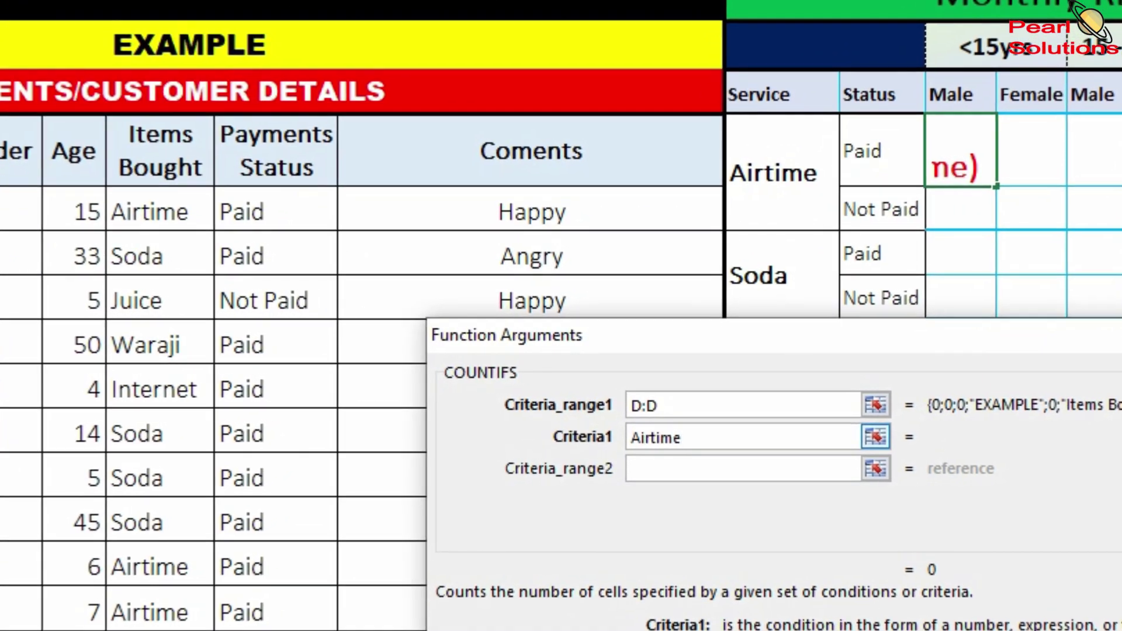
key("Tab")
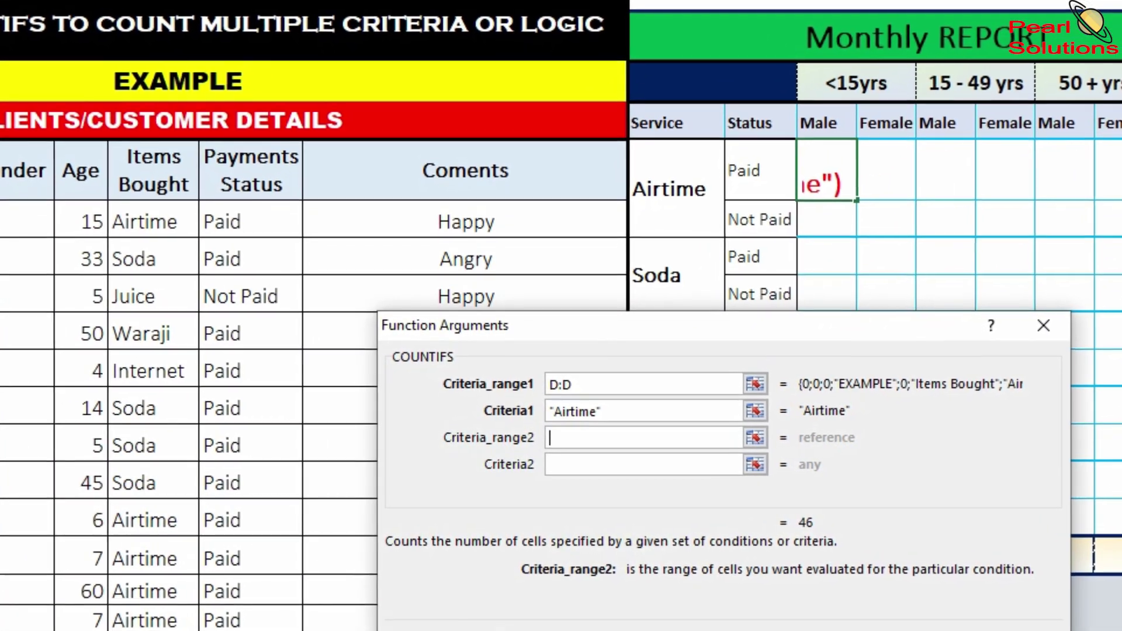
- Set the second COUNTIFS condition to the Payments Status column E:E with the criterion "Paid"
left_click(254, 1)
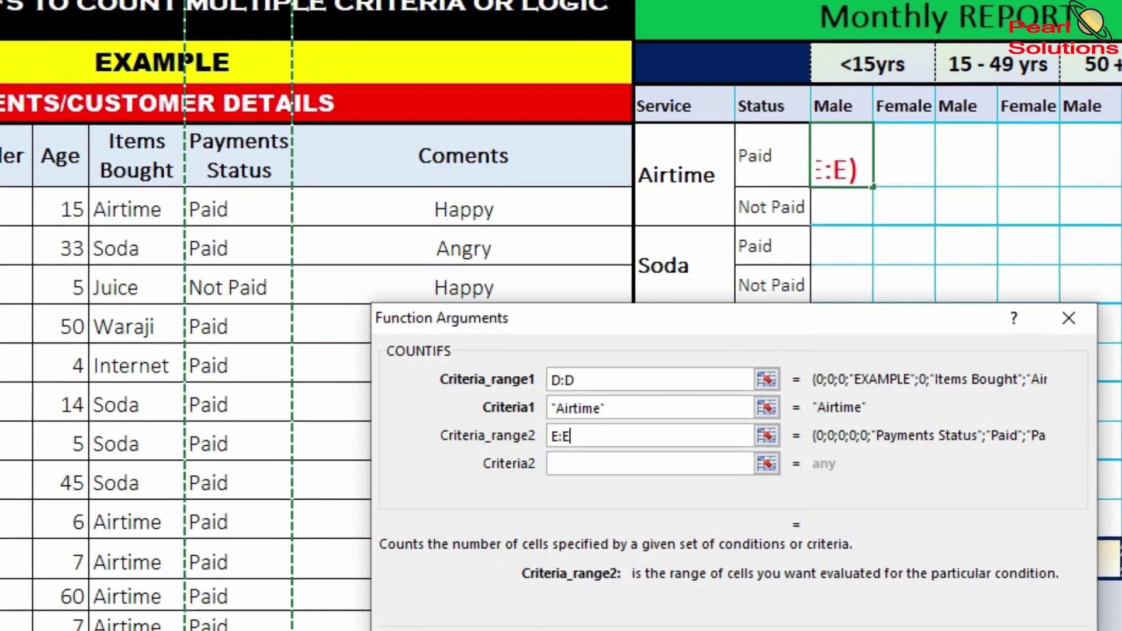
key("Tab")
type("Paid")
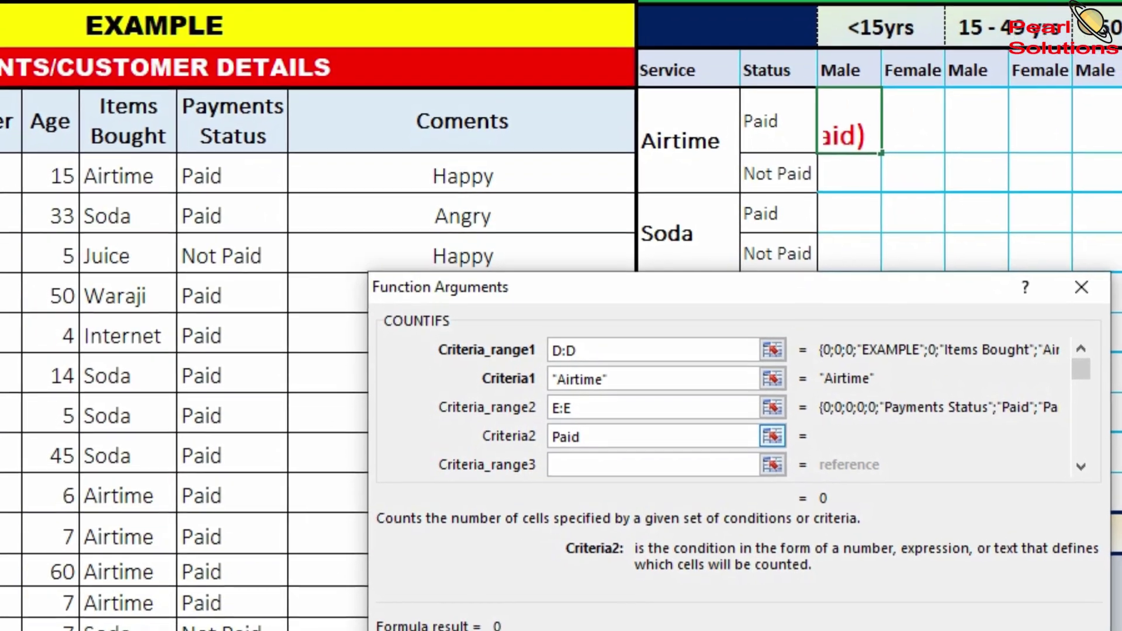
key("Tab")
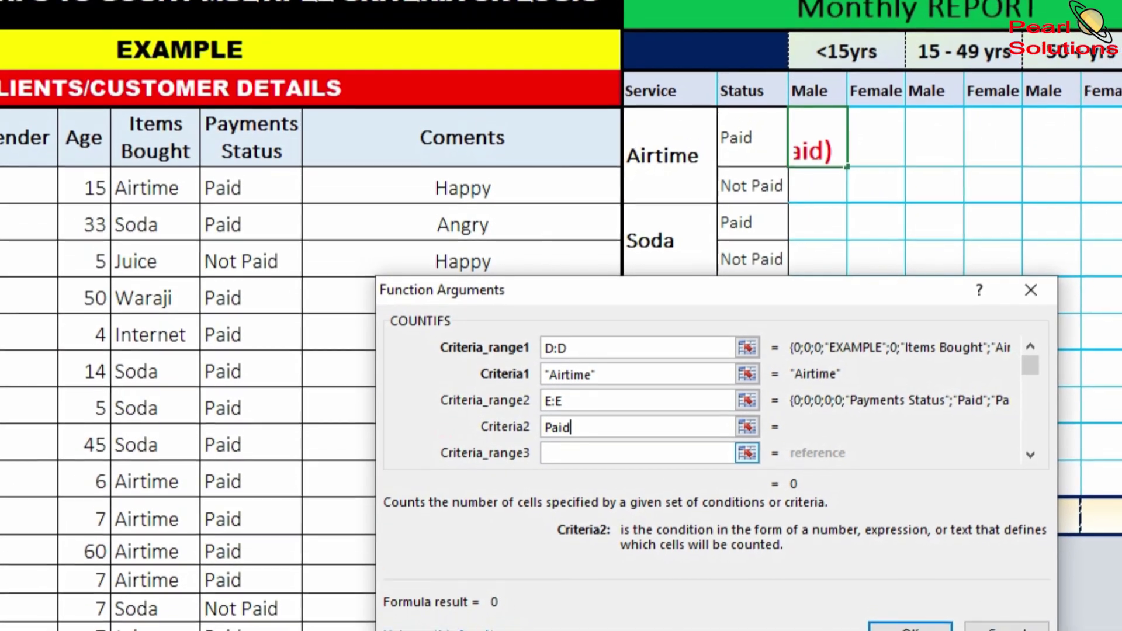
key("Tab")
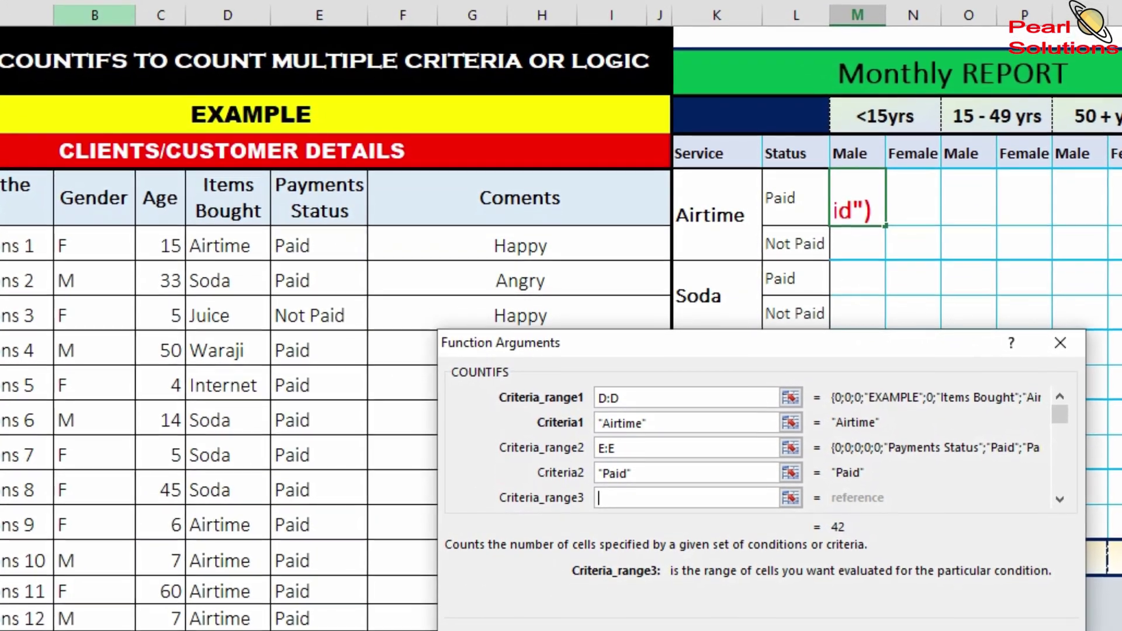
- Set the third COUNTIFS condition to the Gender column B:B with the criterion "M"
left_click(93, 11)
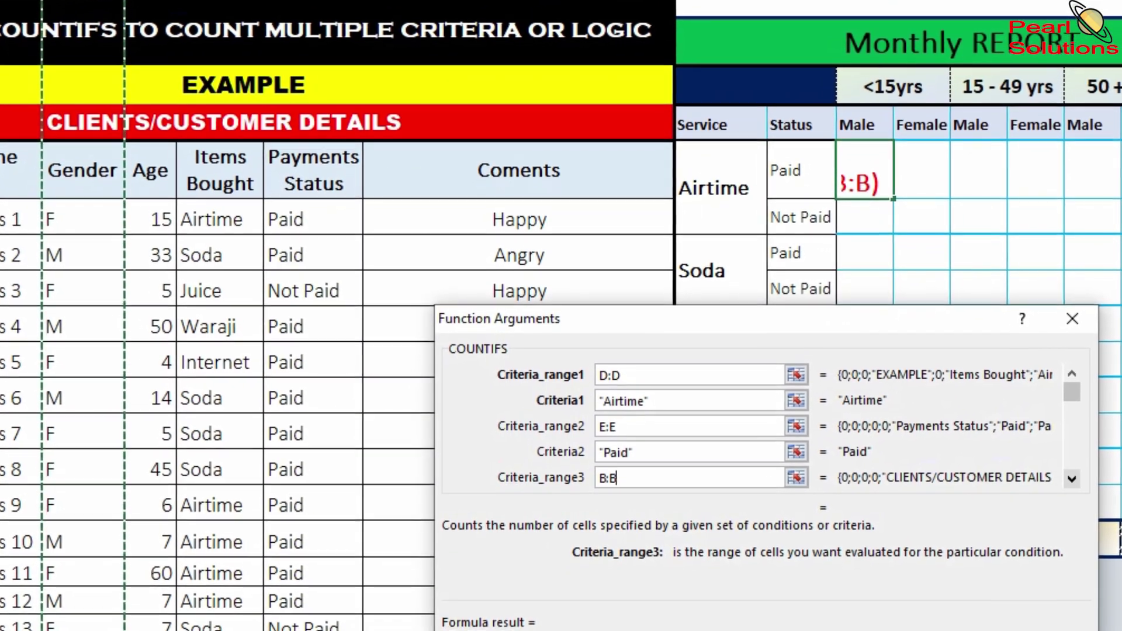
key("Tab")
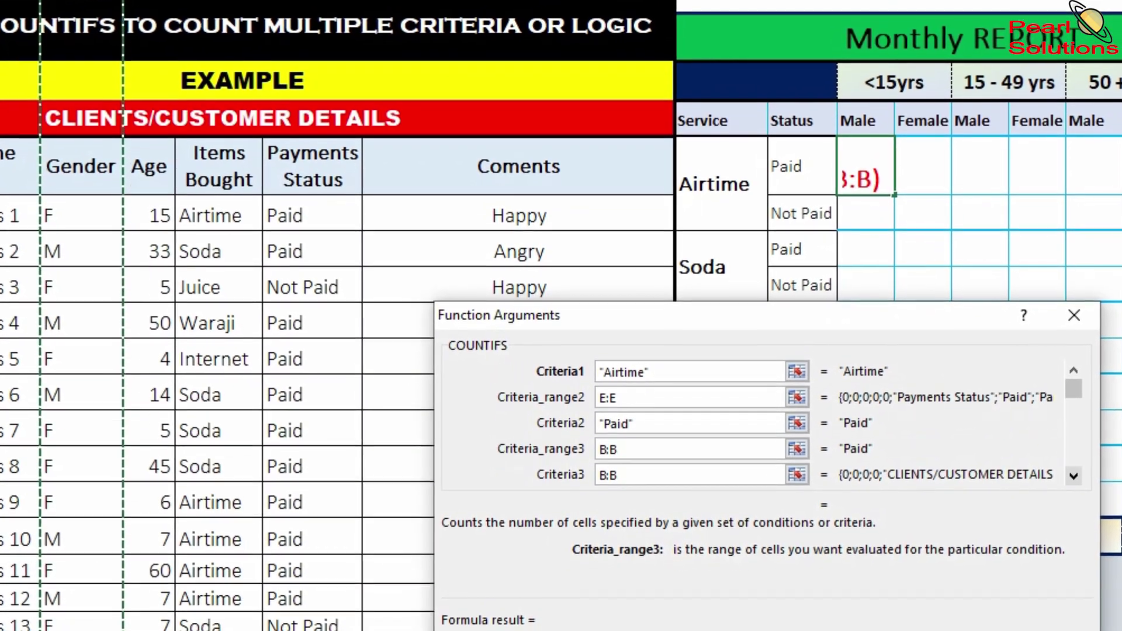
key("Tab")
key("shift+Tab")
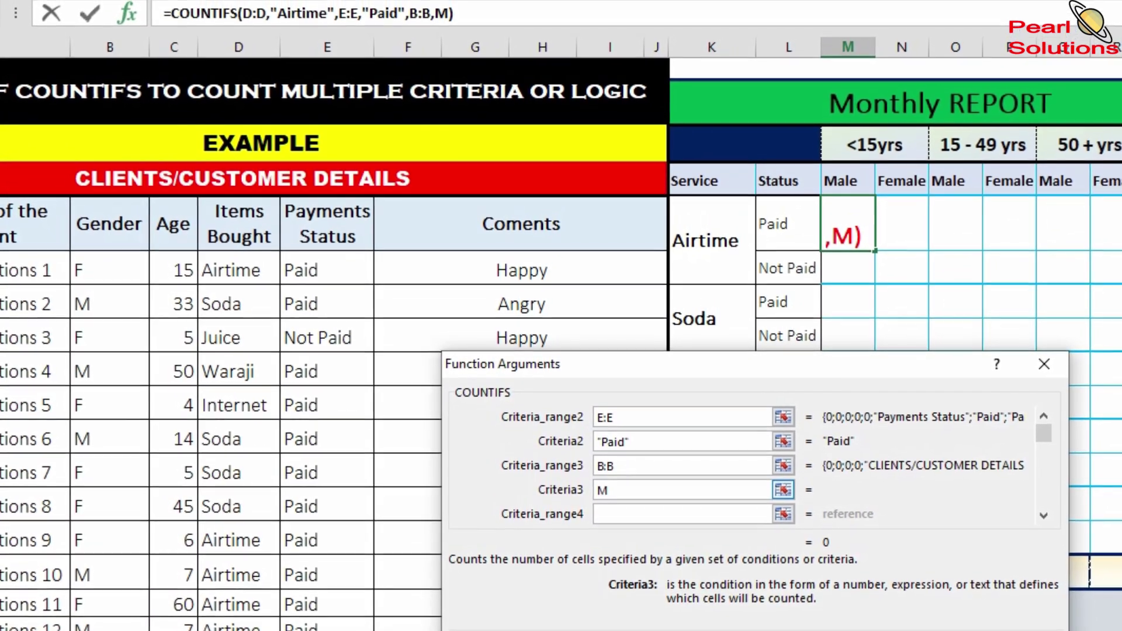
key("Tab")
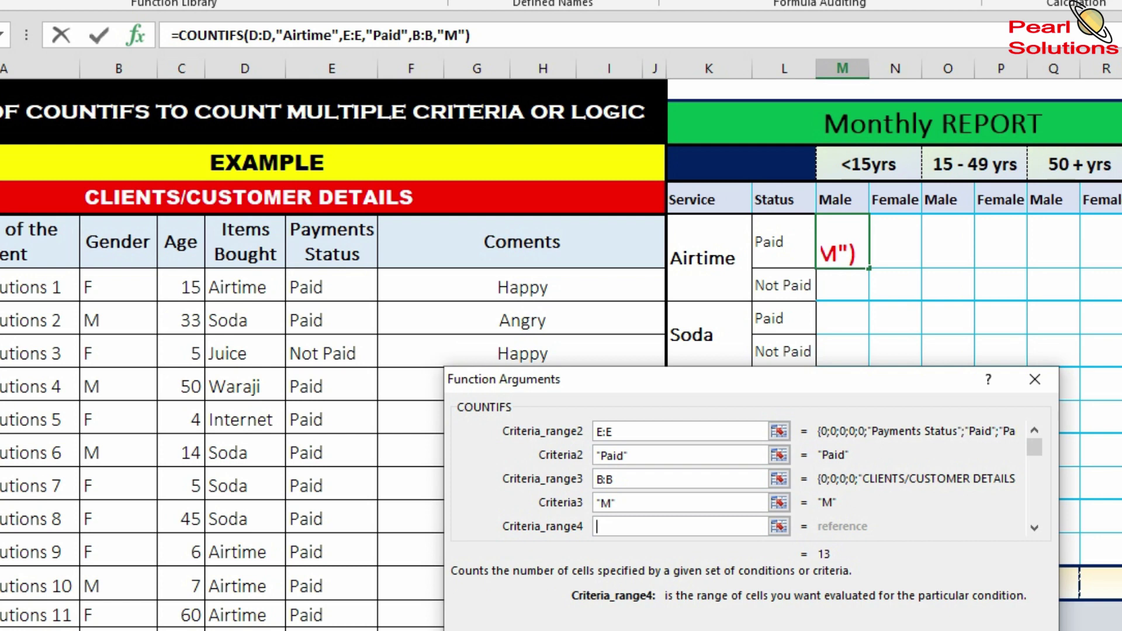
- Set the fourth COUNTIFS condition to the Age column C:C with the criterion "<15" and enter the formula in the cell
left_click(182, 68)
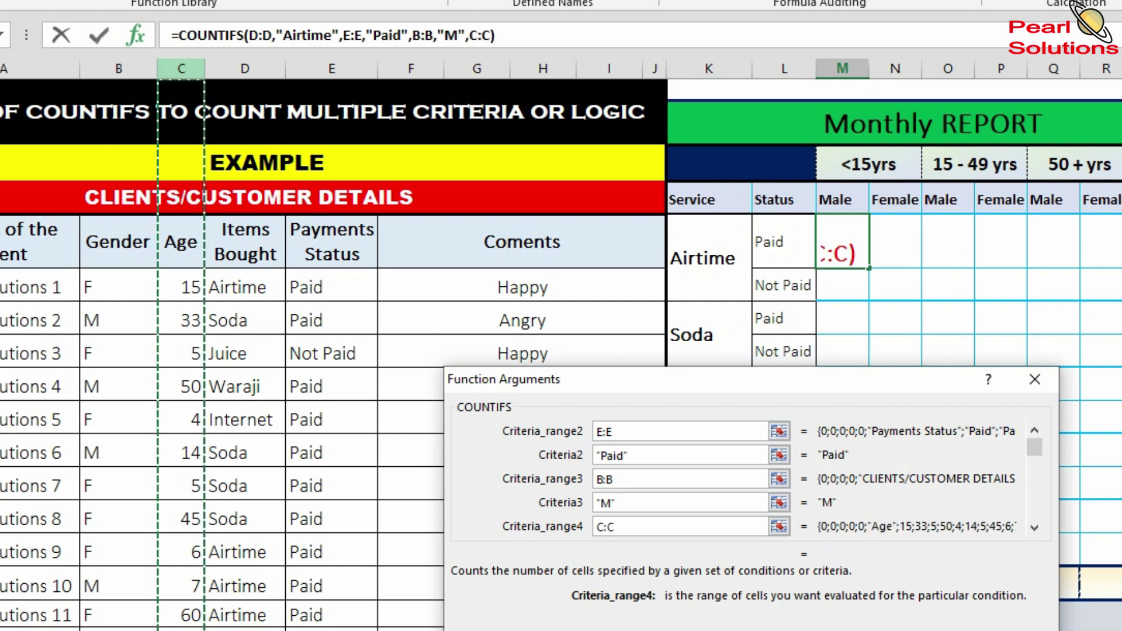
key("Tab")
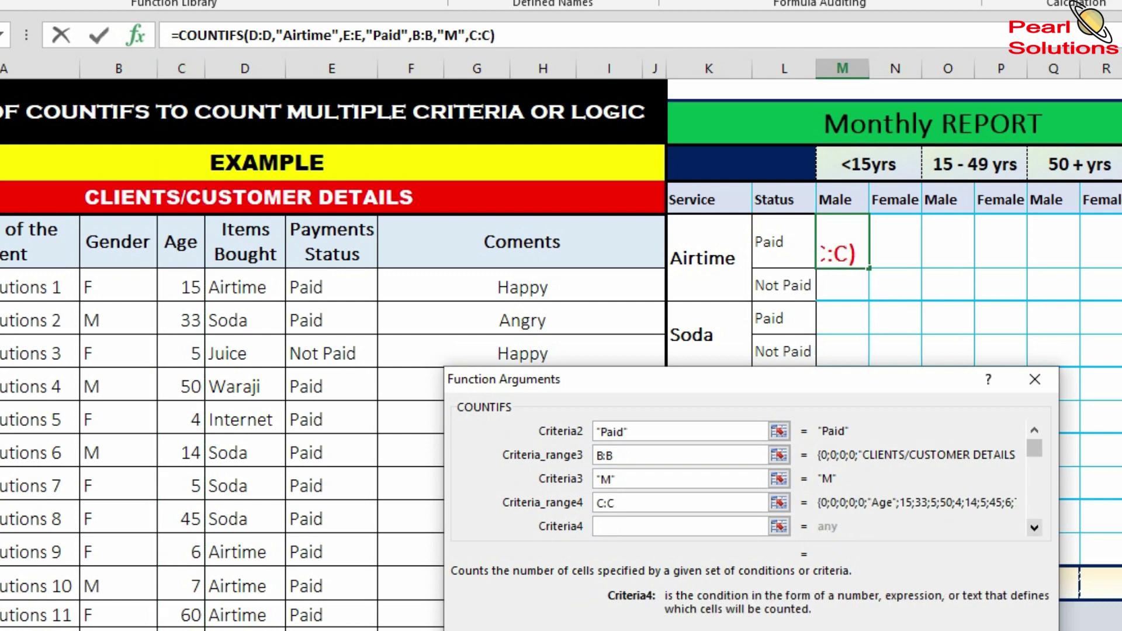
left_click(1034, 527)
left_click(680, 502)
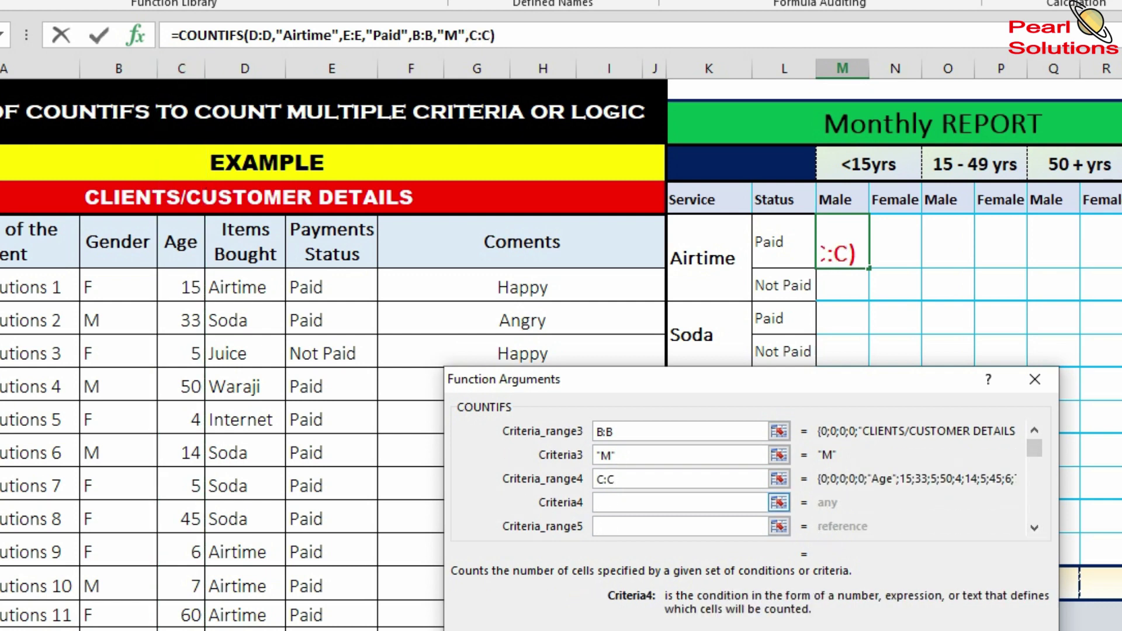
type("<15")
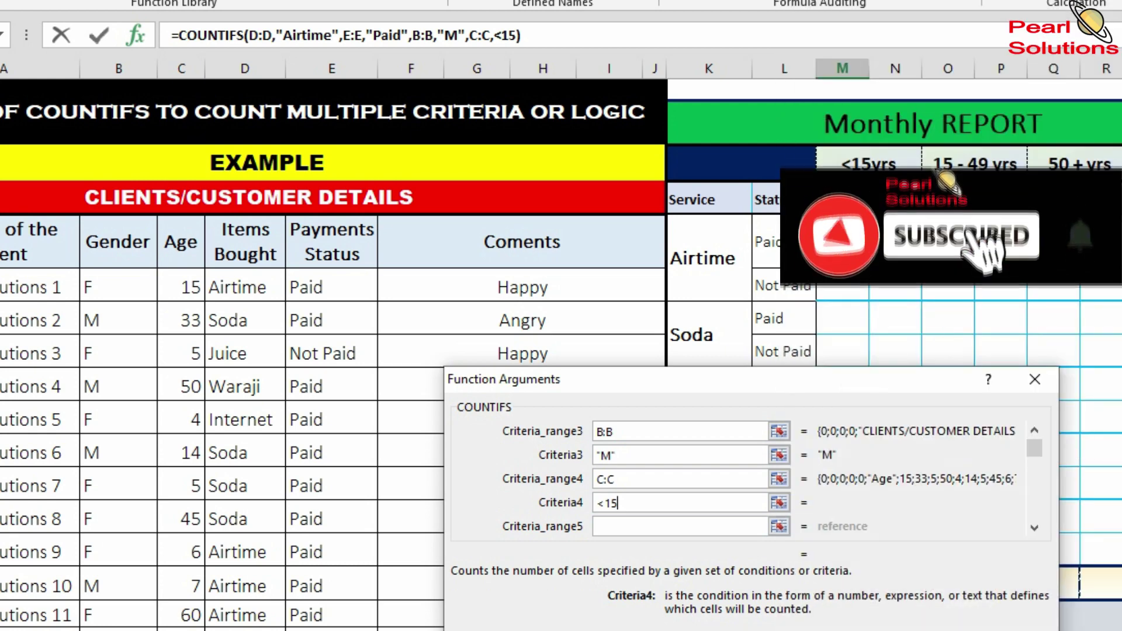
key("Return")
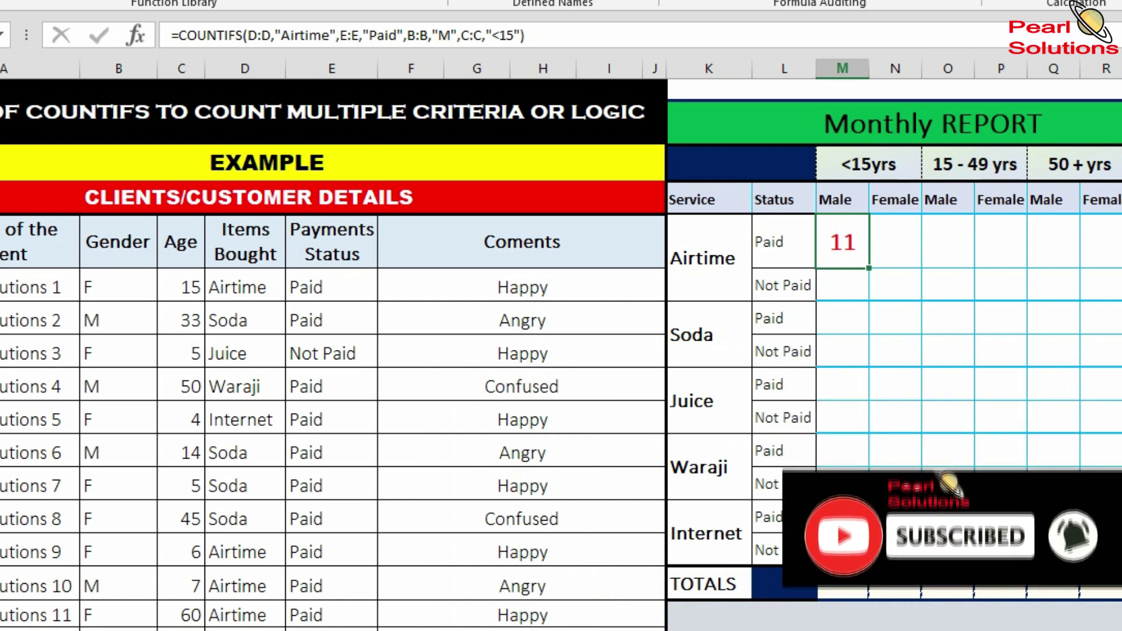
- Copy the full COUNTIFS formula text from the Airtime Paid cell for males under 15 (M6), leaving that cell unedited
left_click(894, 317)
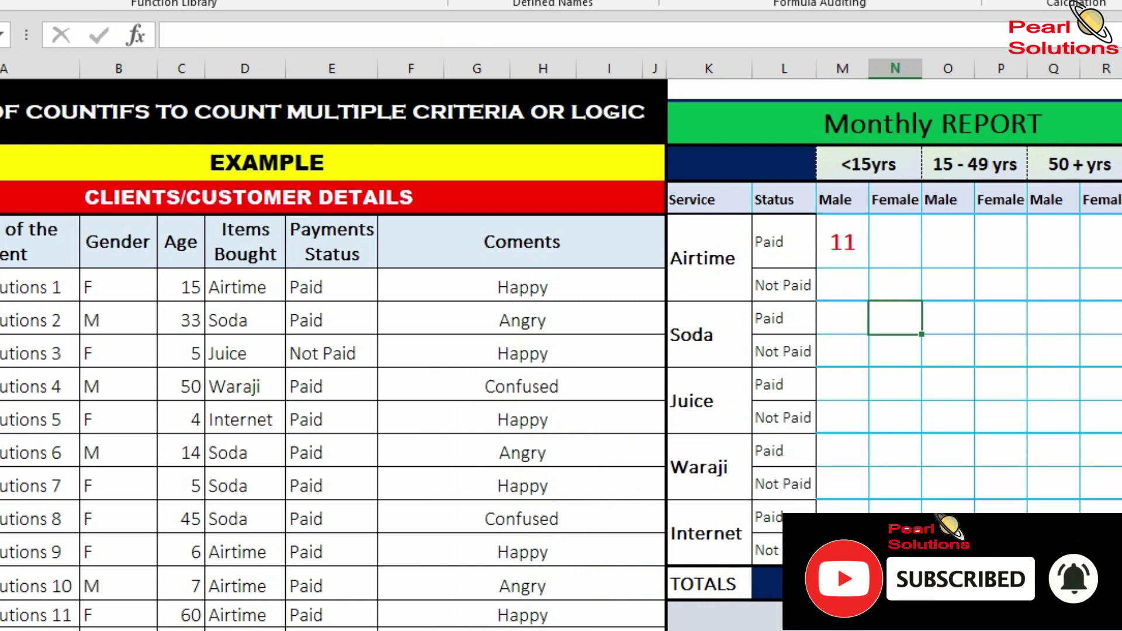
left_click(895, 241)
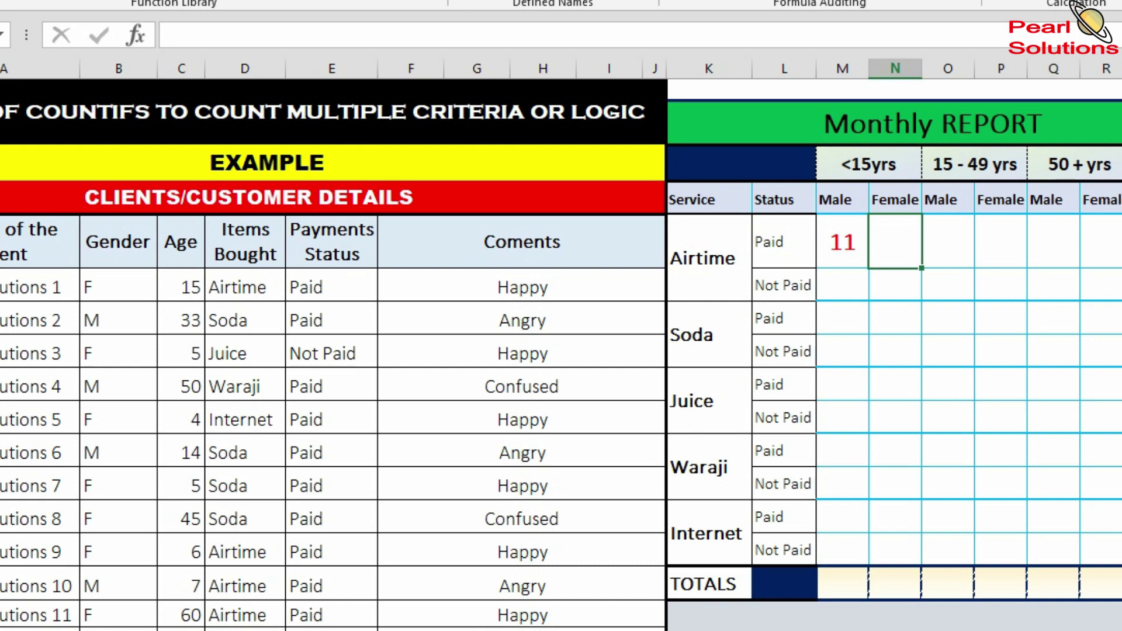
left_click(842, 241)
left_click(894, 241)
left_click(842, 241)
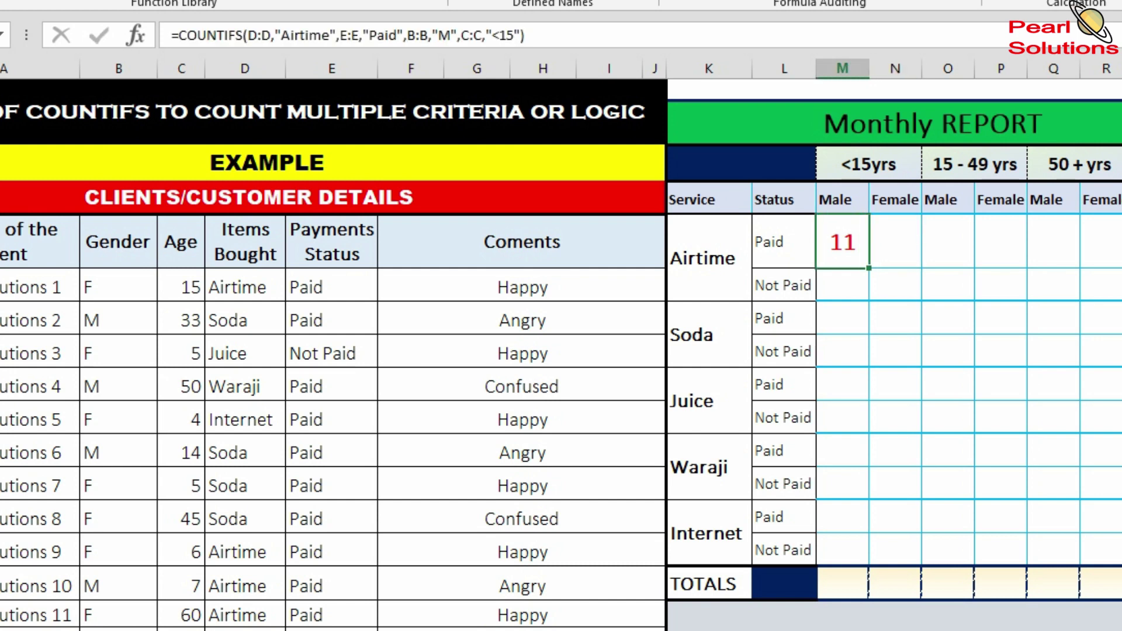
left_click_drag(535, 35, 171, 35)
key("ctrl+c")
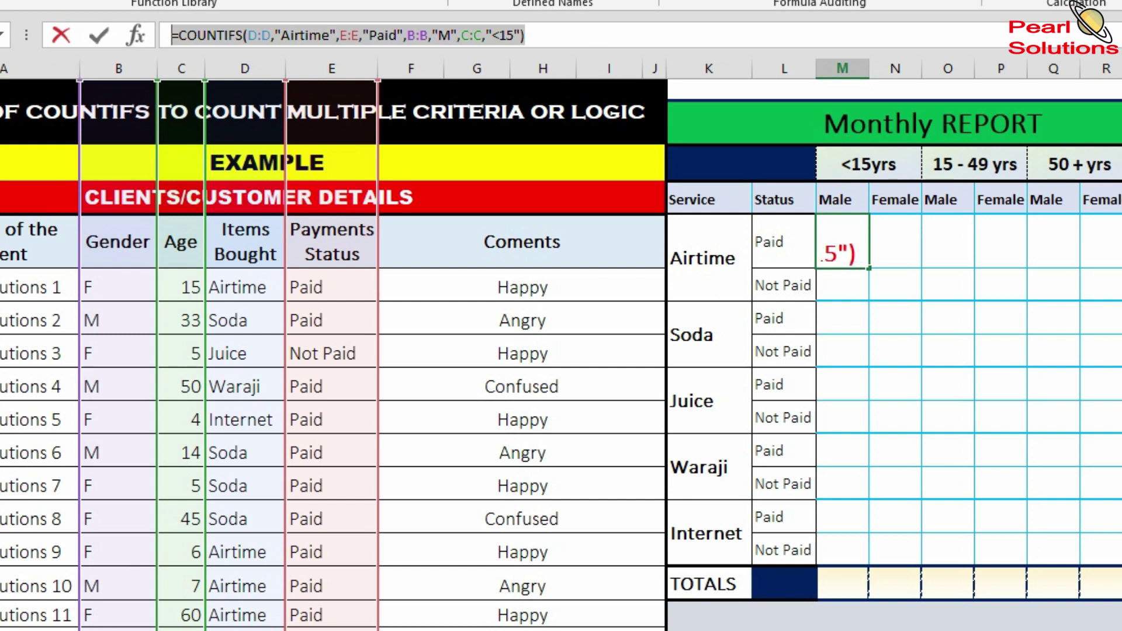
key("Return")
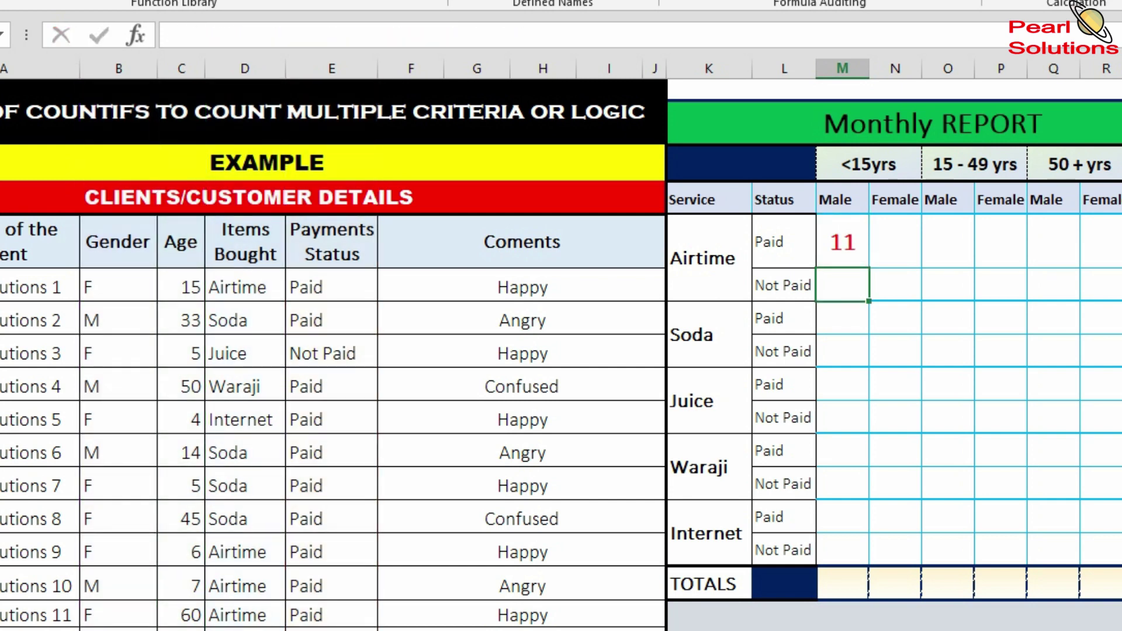
- Paste the formula into the Airtime Paid cell for females under 15 (N6) and change its gender criterion to "F"
left_click(895, 241)
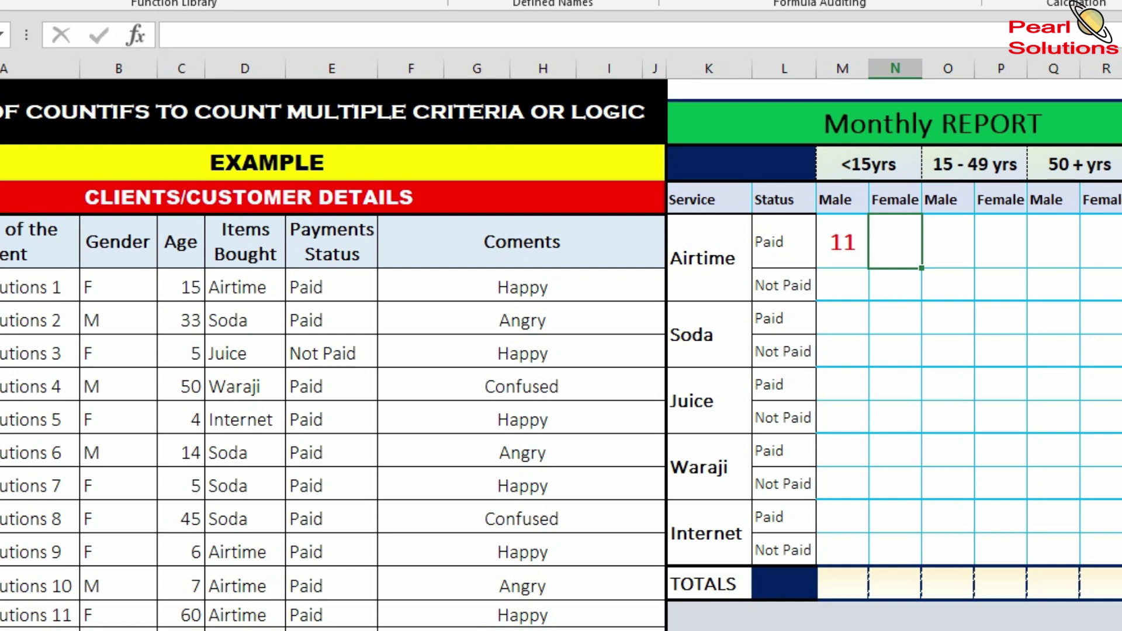
key("ctrl+v")
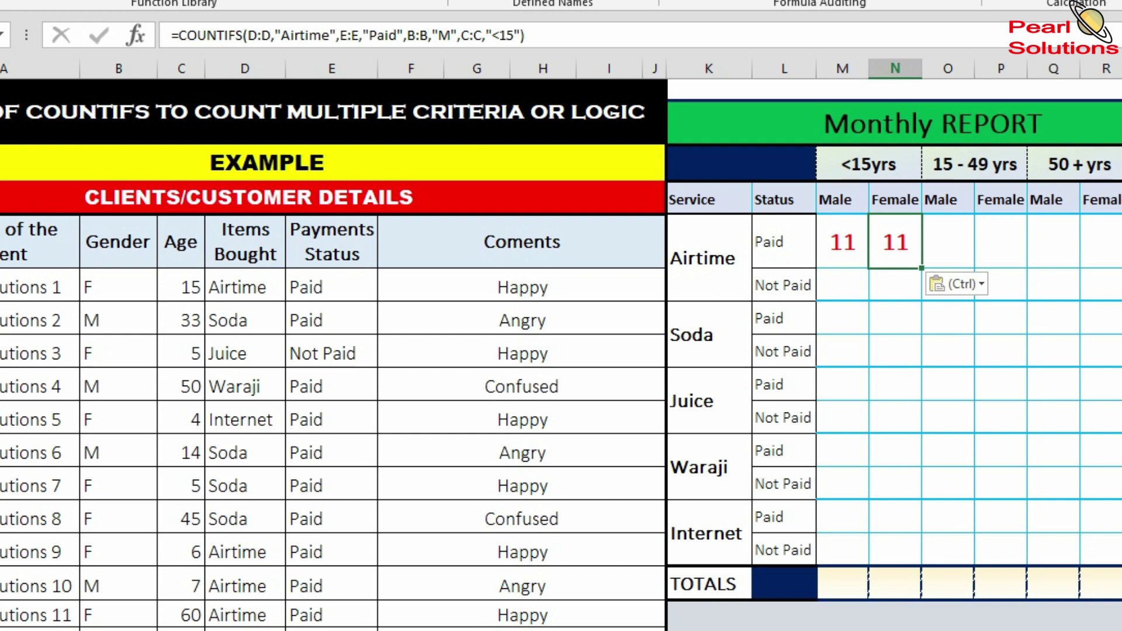
left_click(451, 35)
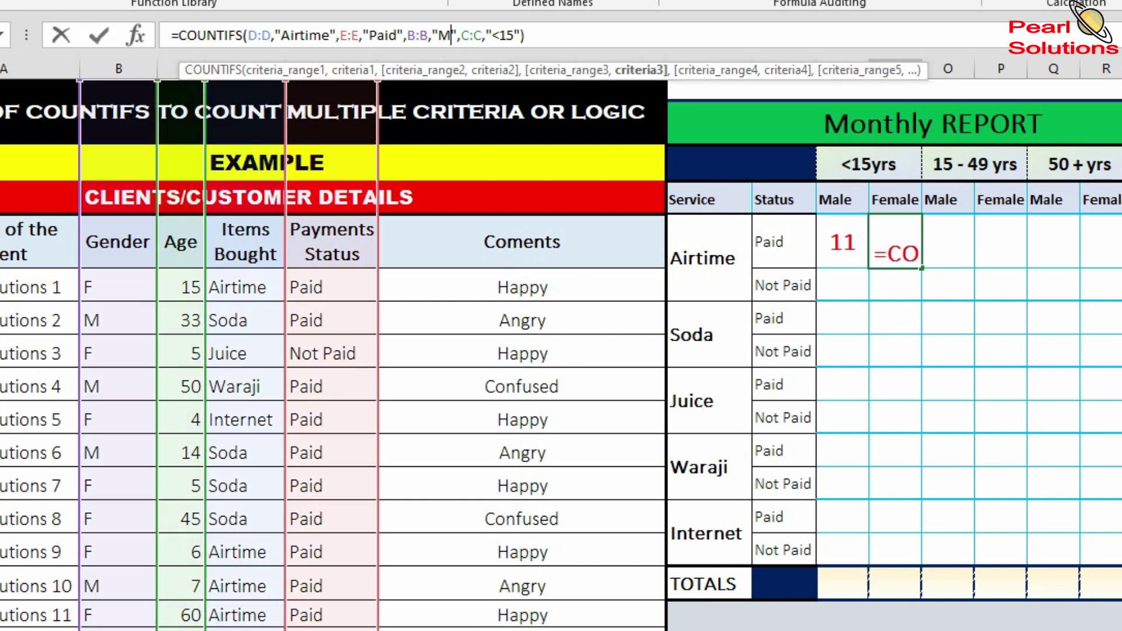
key("BackSpace")
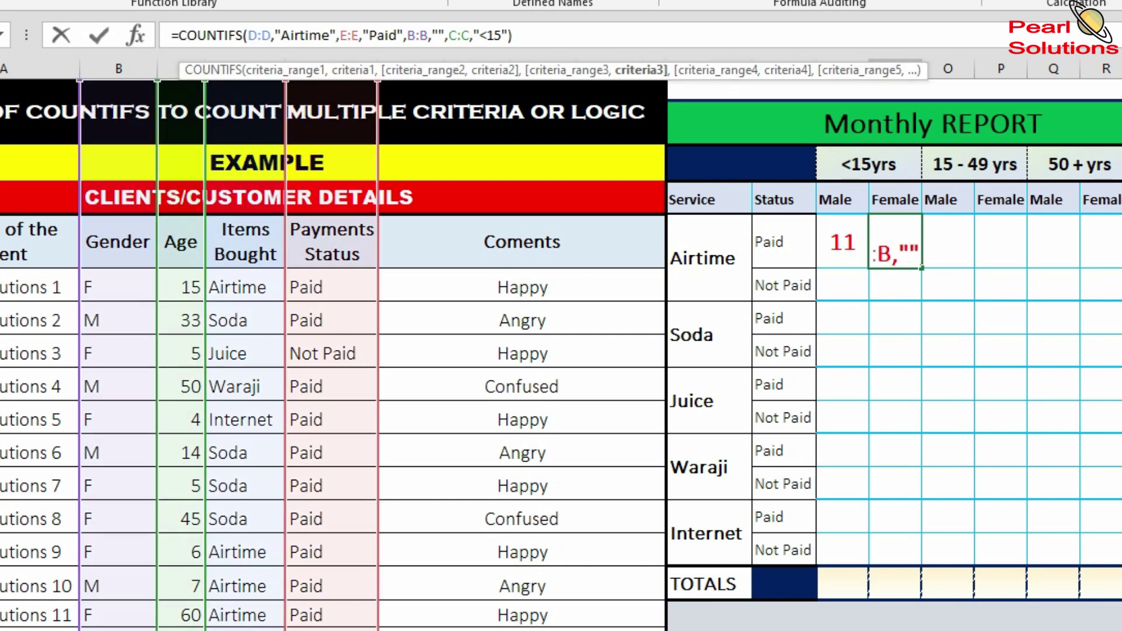
type("F")
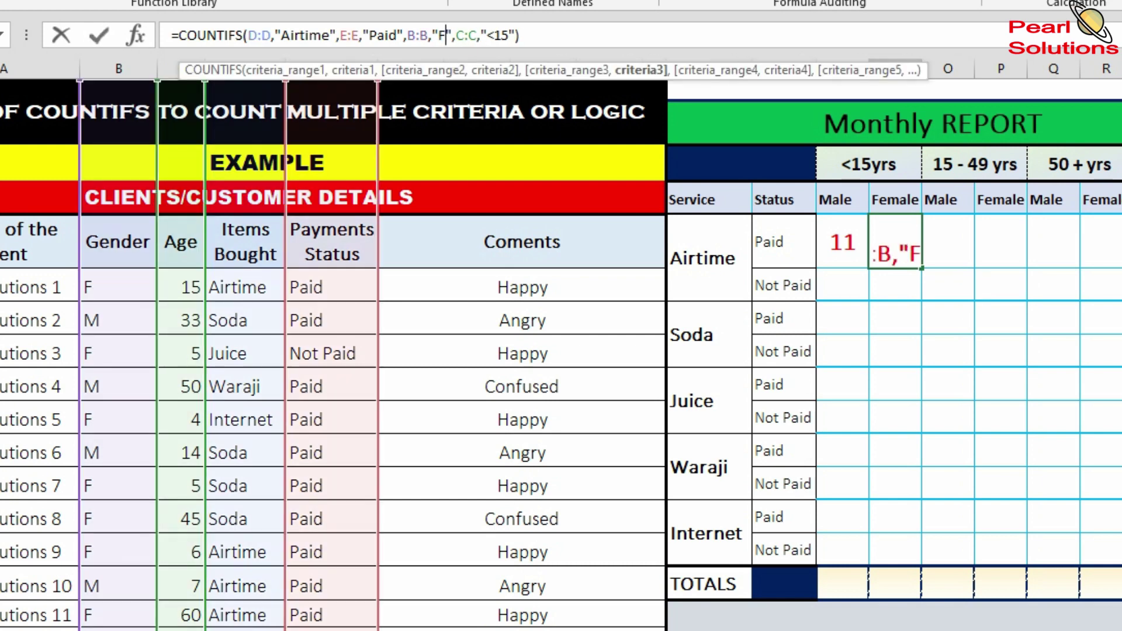
key("Return")
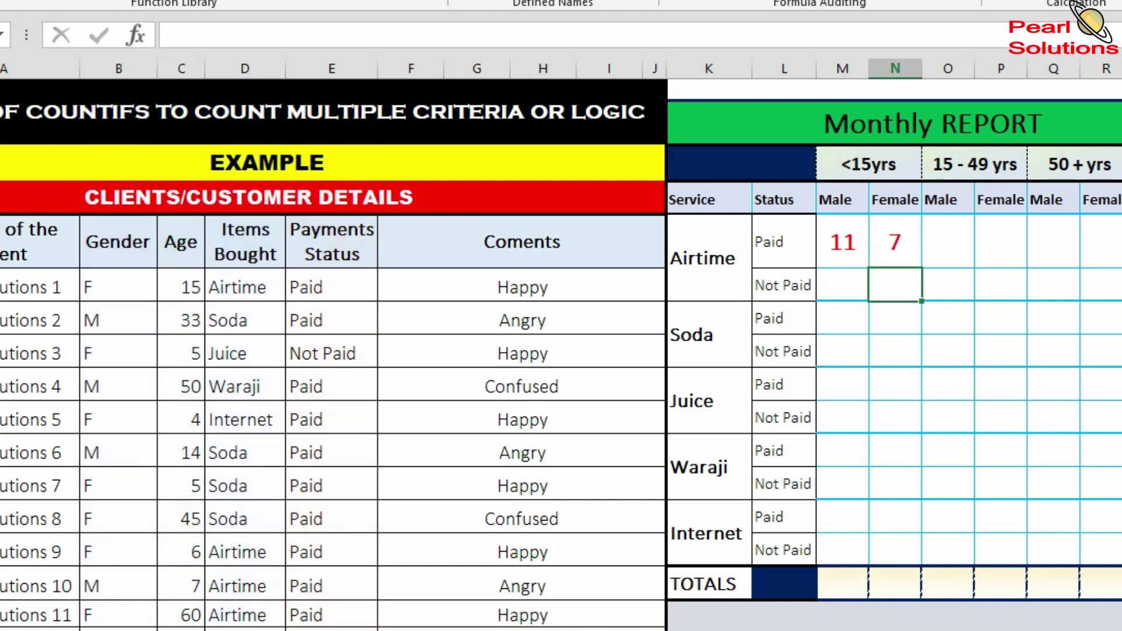
key("Up")
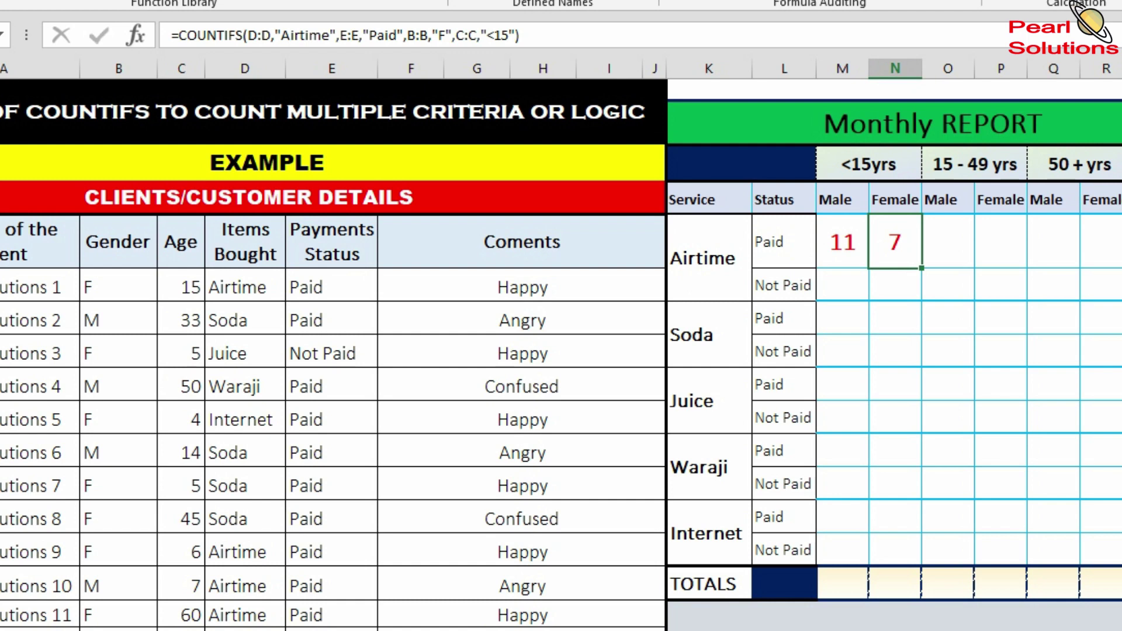
key("Left")
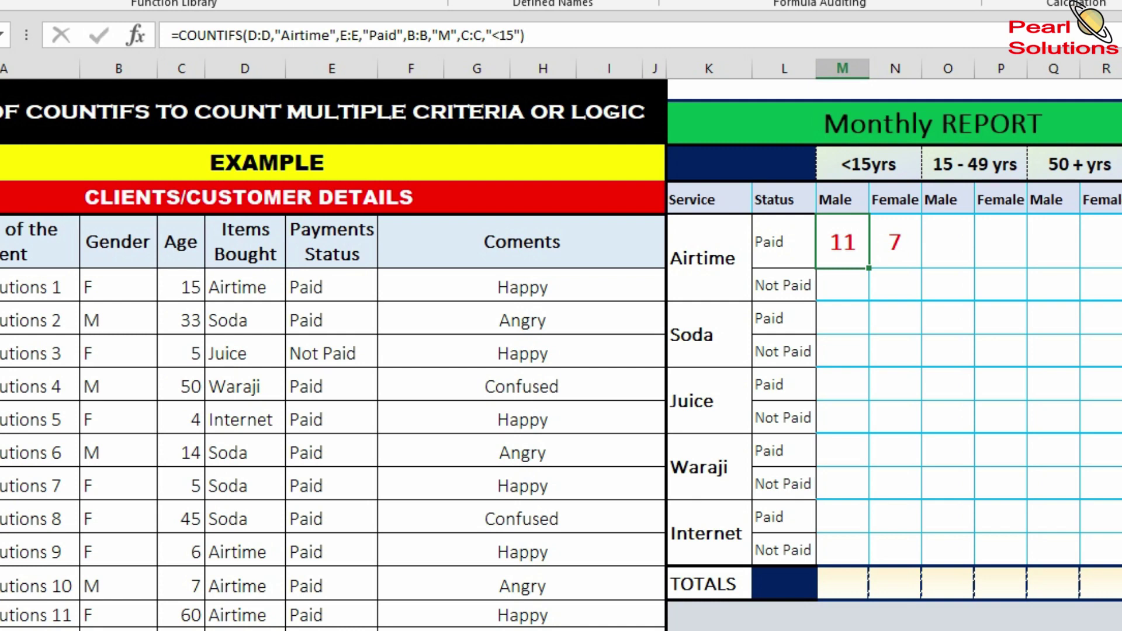
left_click(947, 241)
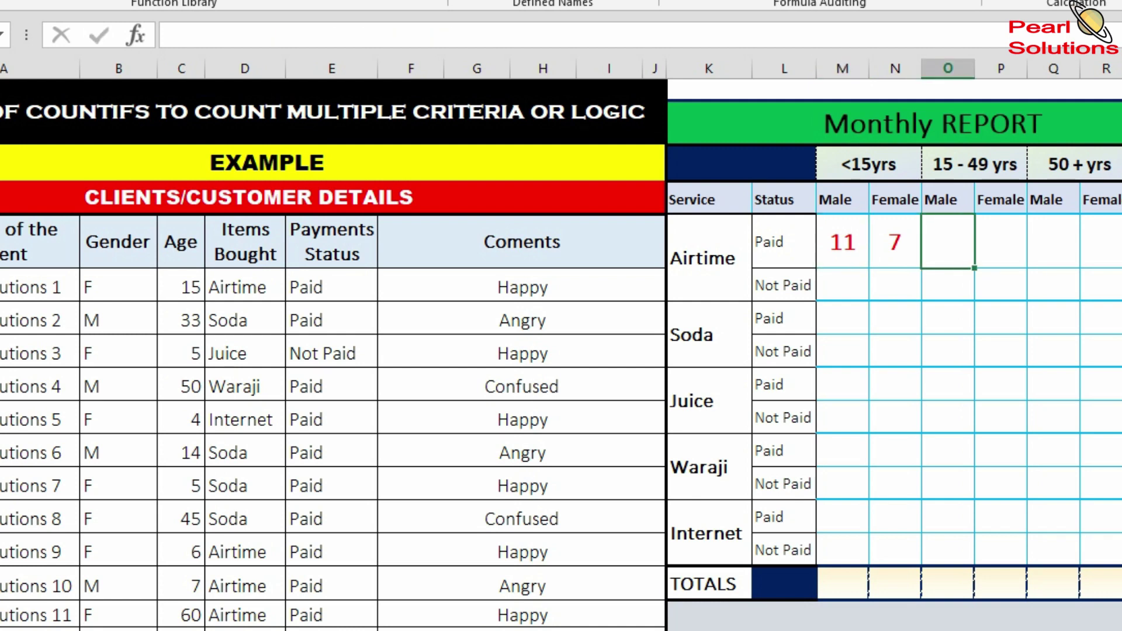
left_click(842, 241)
left_click(895, 241)
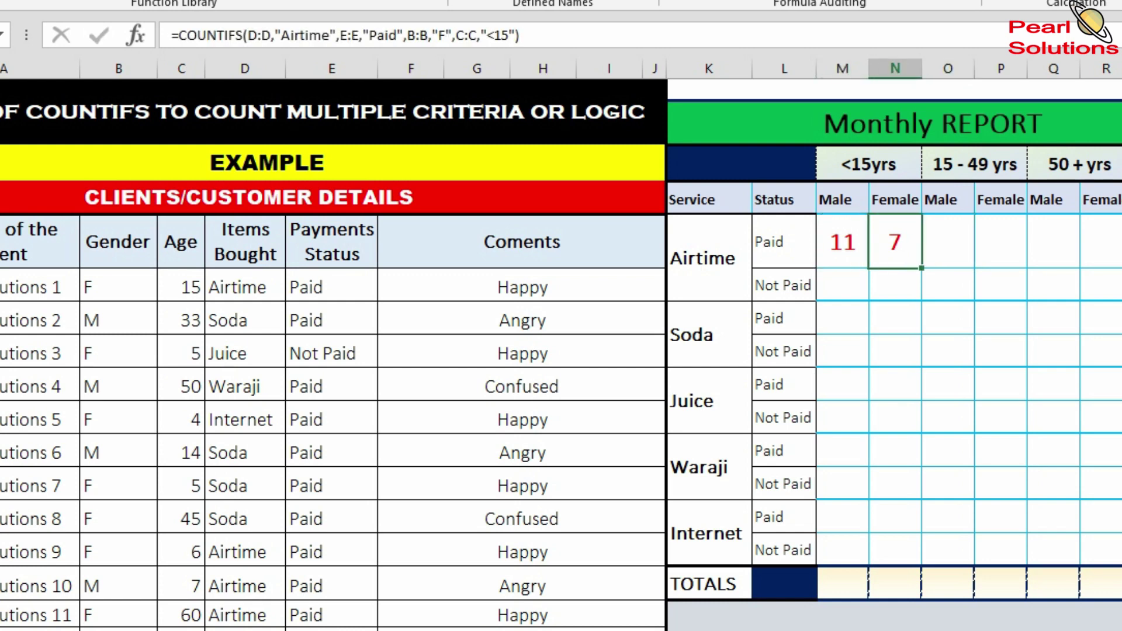
- Insert the COUNTIFS function in the Airtime Paid cell for males aged 15 - 49 (O6) and move its arguments dialog off the report cell
left_click(947, 241)
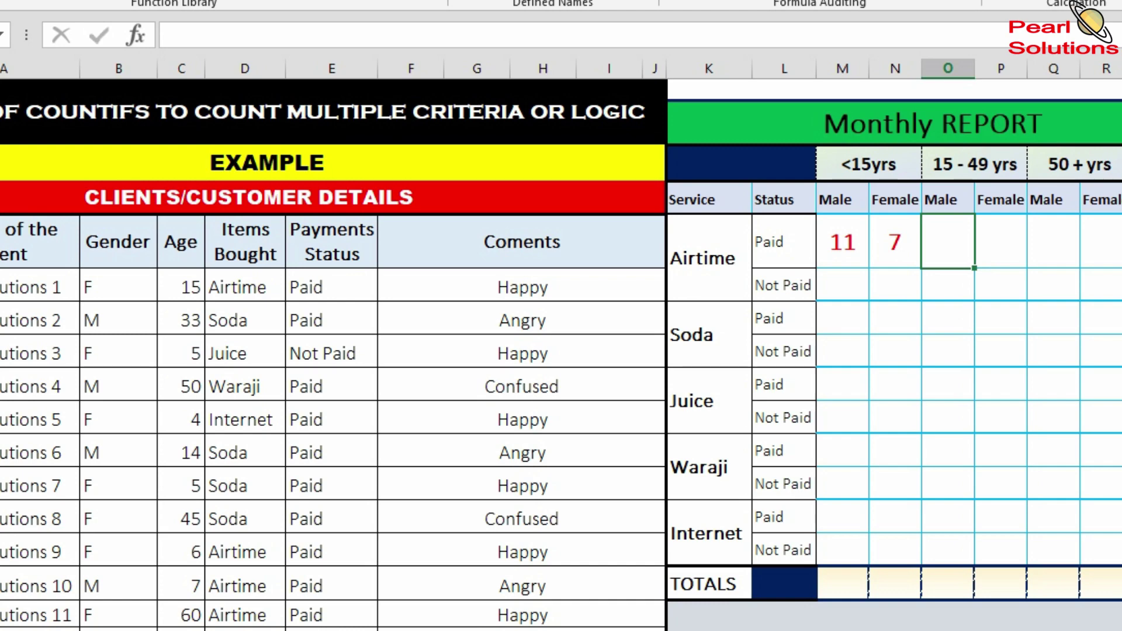
left_click(411, 1)
mouse_move(435, 5)
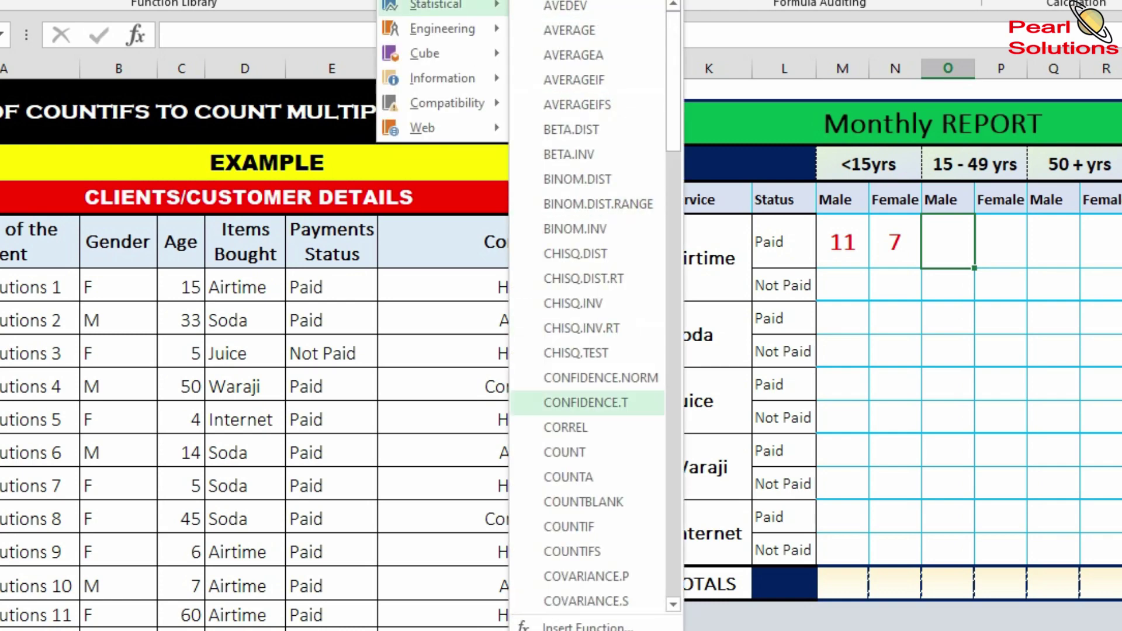
left_click(573, 551)
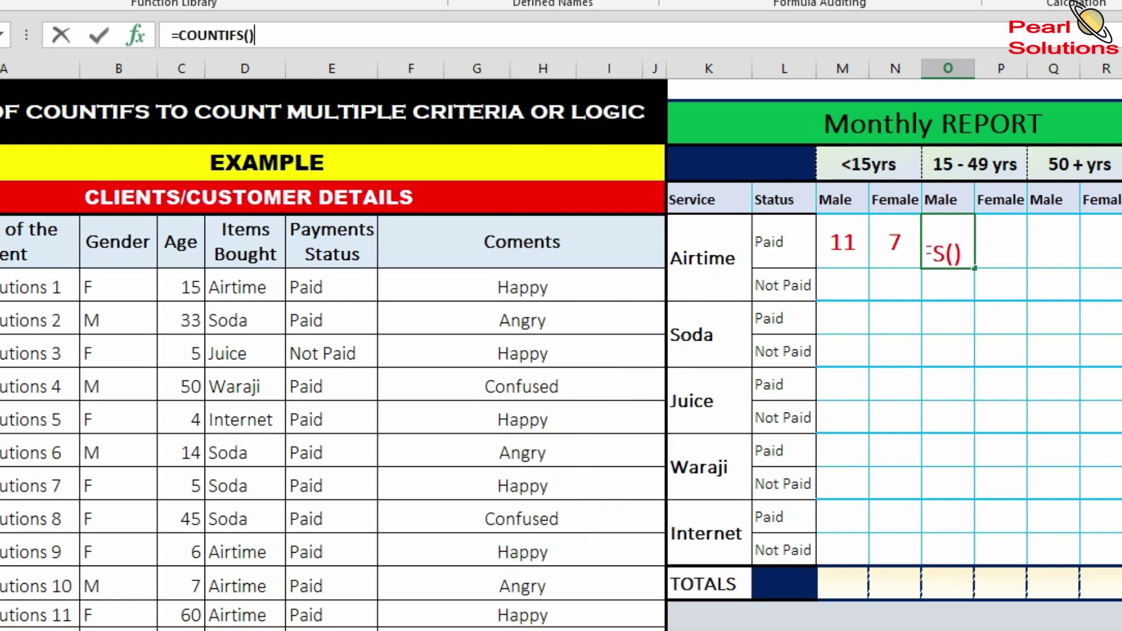
left_click_drag(701, 379, 742, 365)
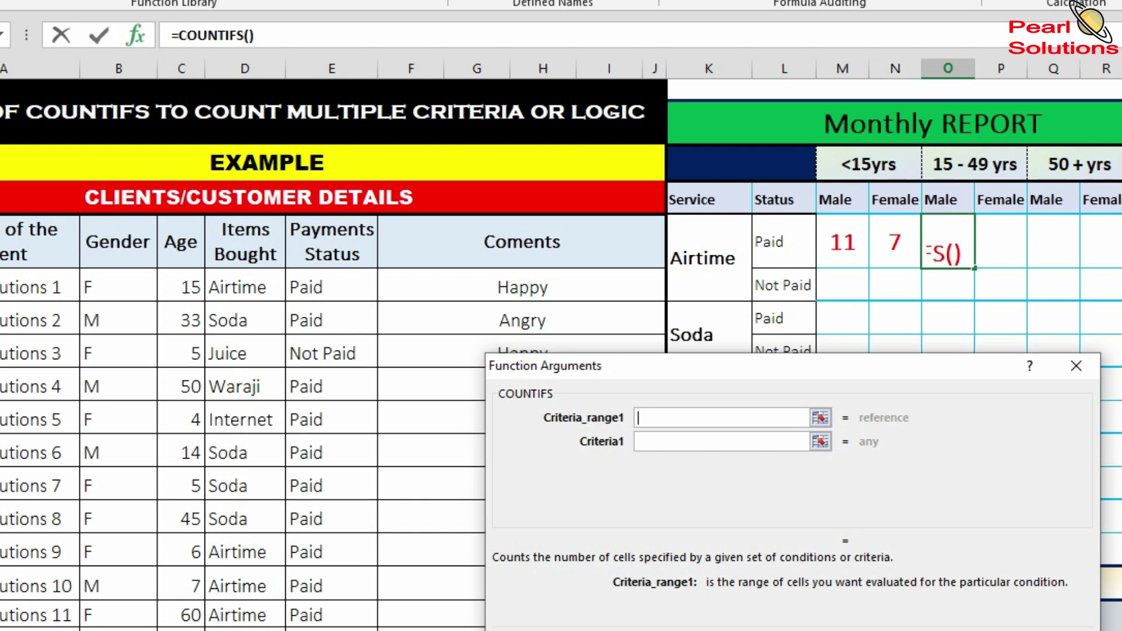
- Set the first COUNTIFS condition to the Gender column B:B with the criterion "M"
left_click(118, 68)
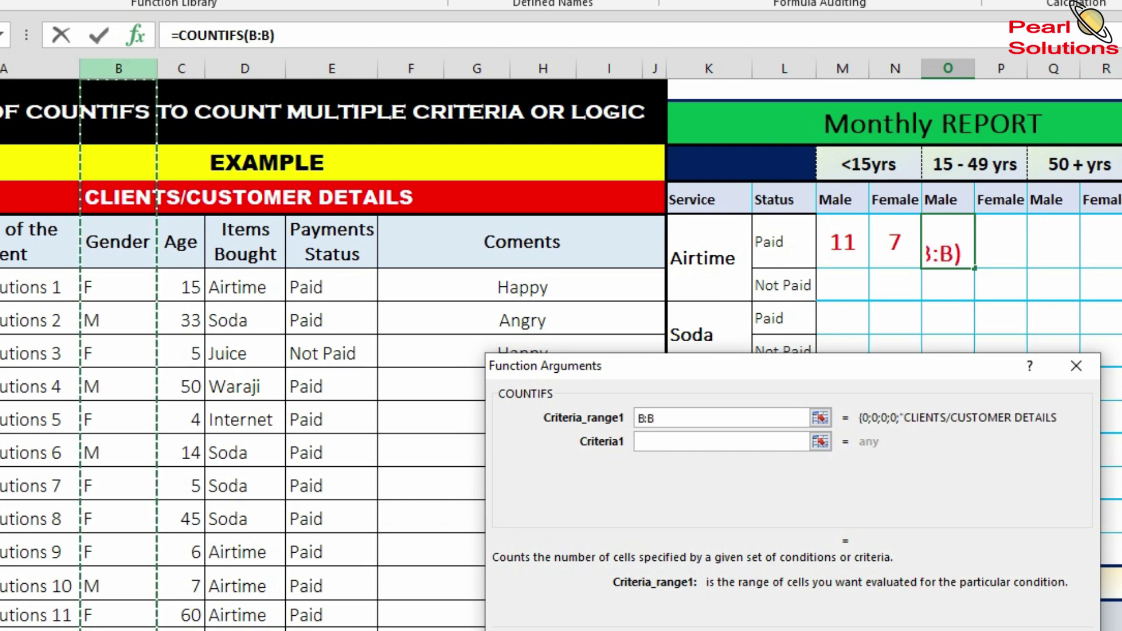
left_click(721, 441)
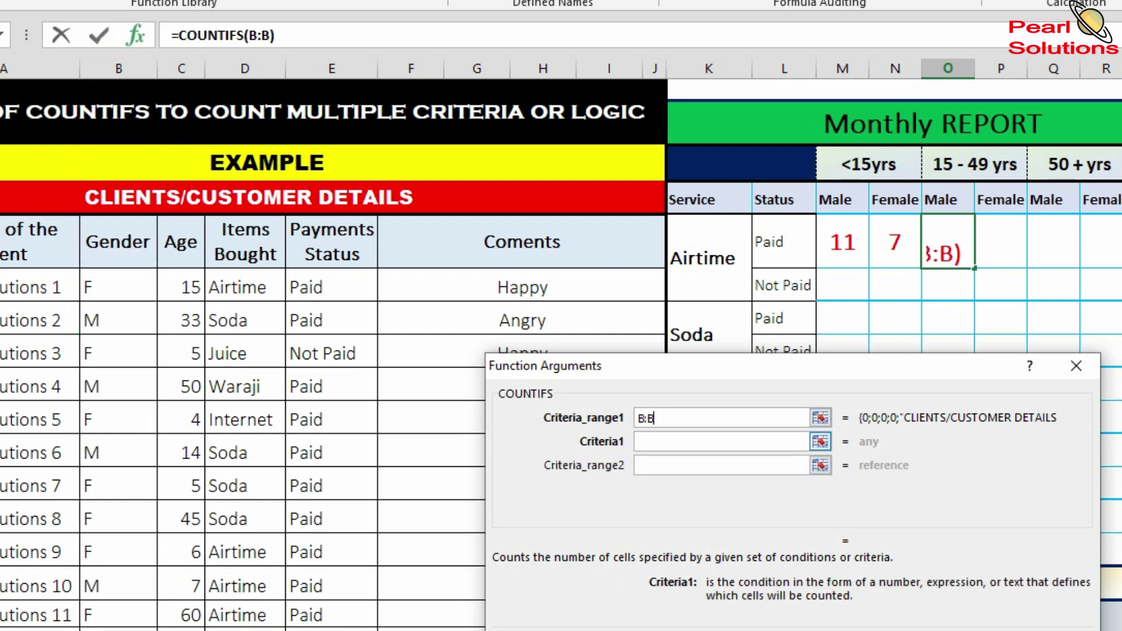
type("M")
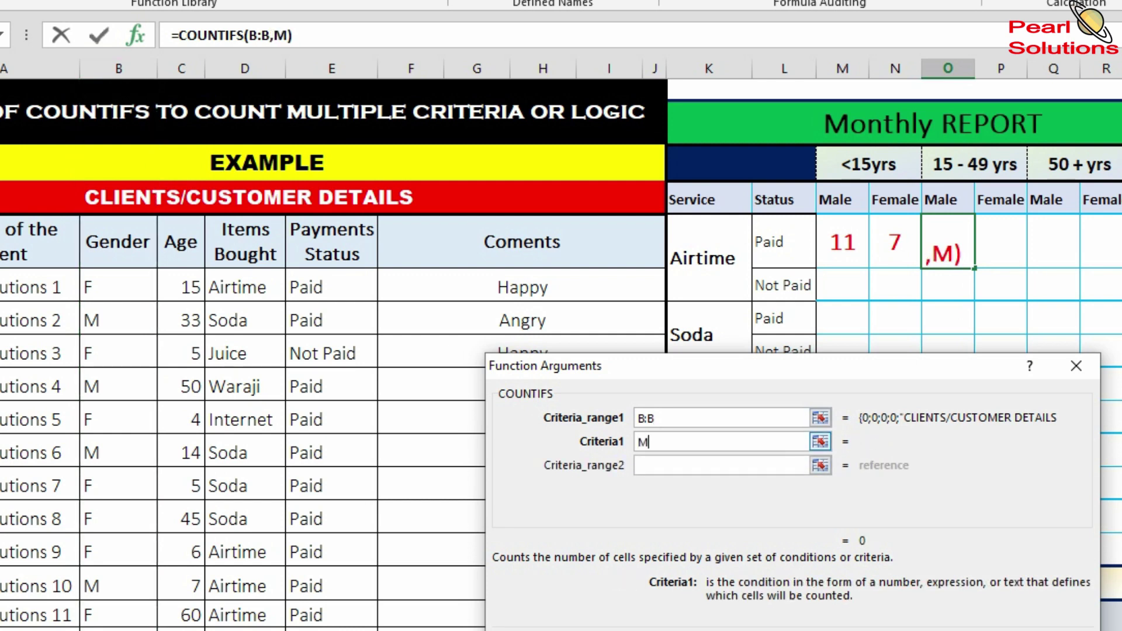
key("Tab")
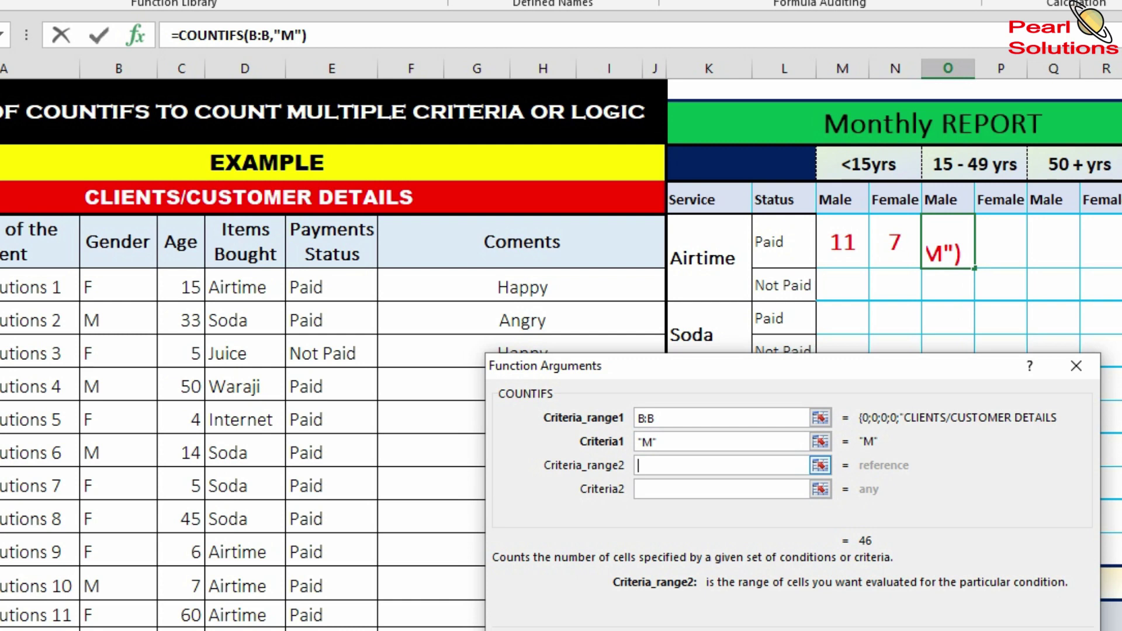
- Set the second COUNTIFS condition to the Age column C:C with the criterion ">=15"
left_click(178, 69)
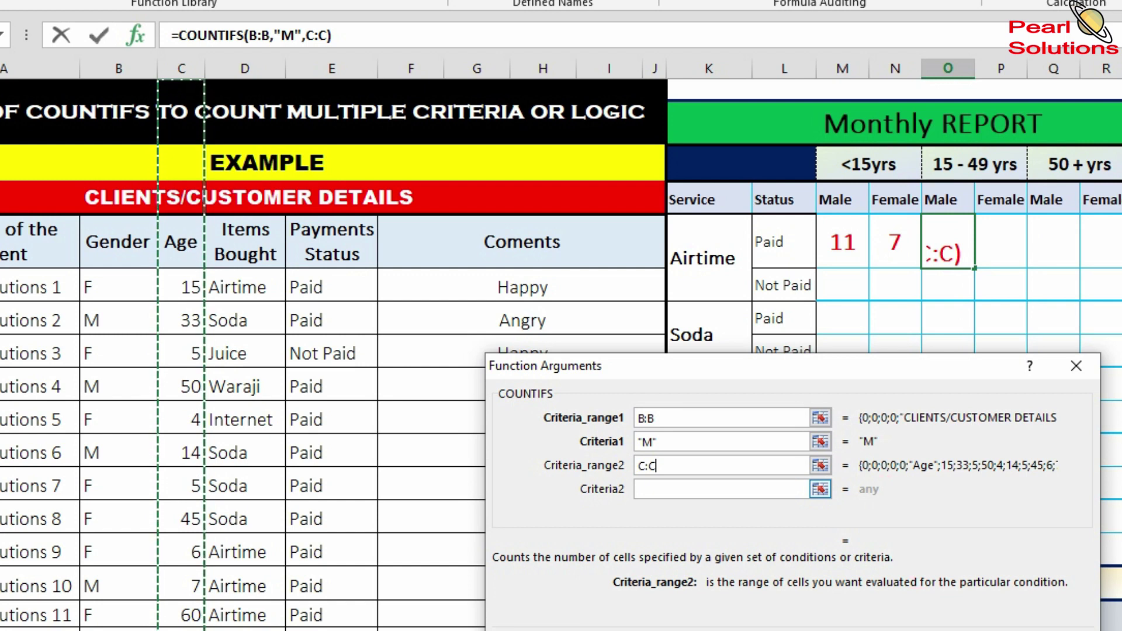
key("Tab")
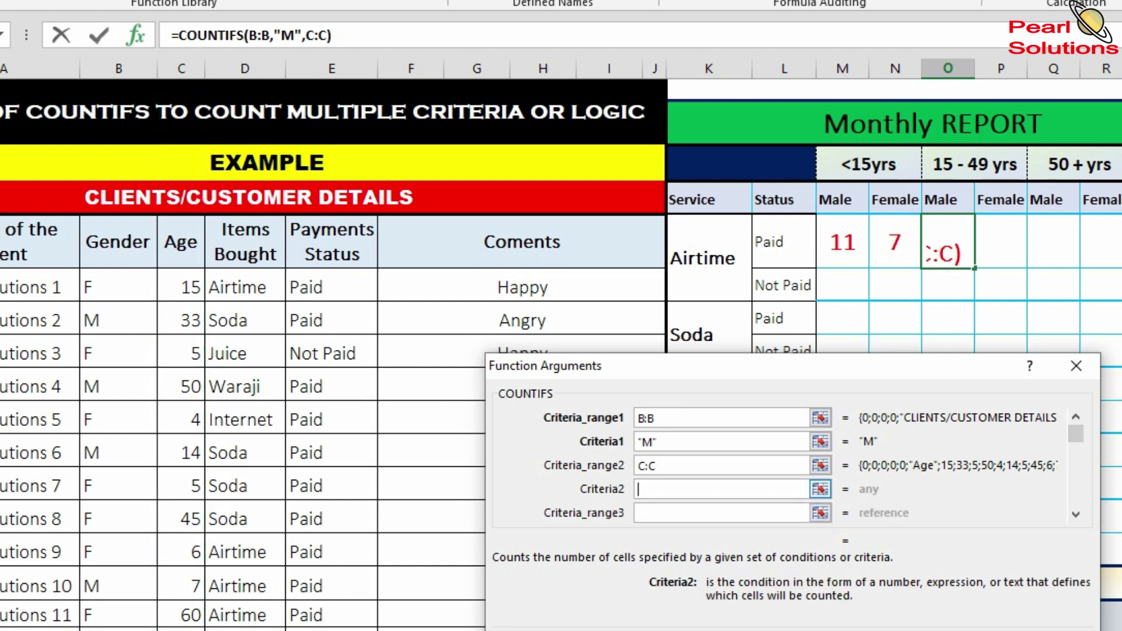
type(">")
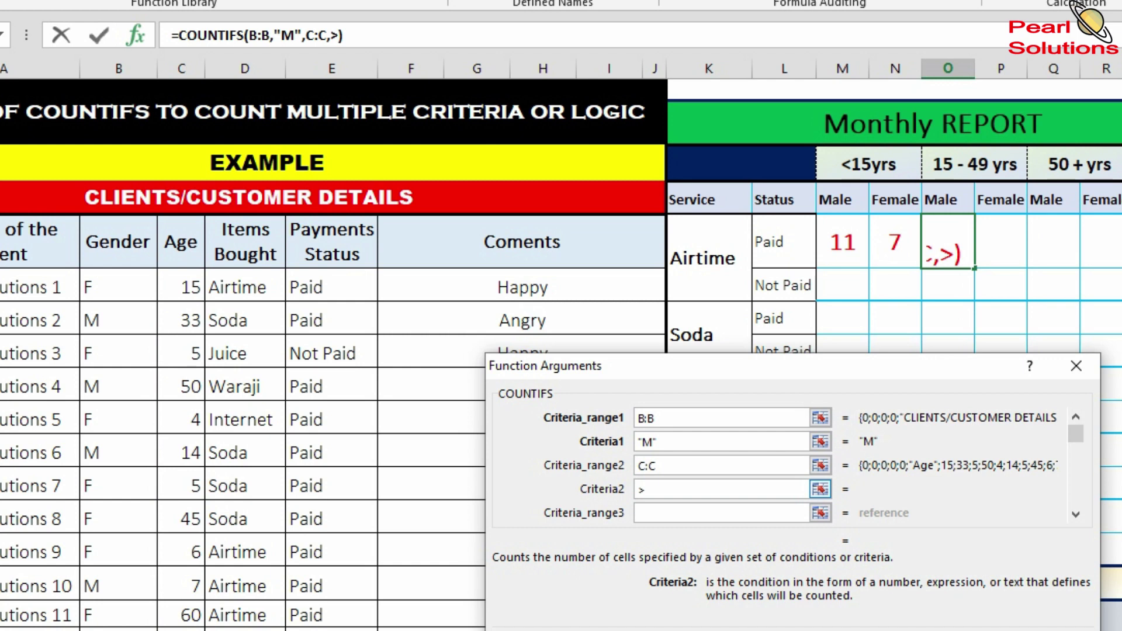
type("=15")
key("Tab")
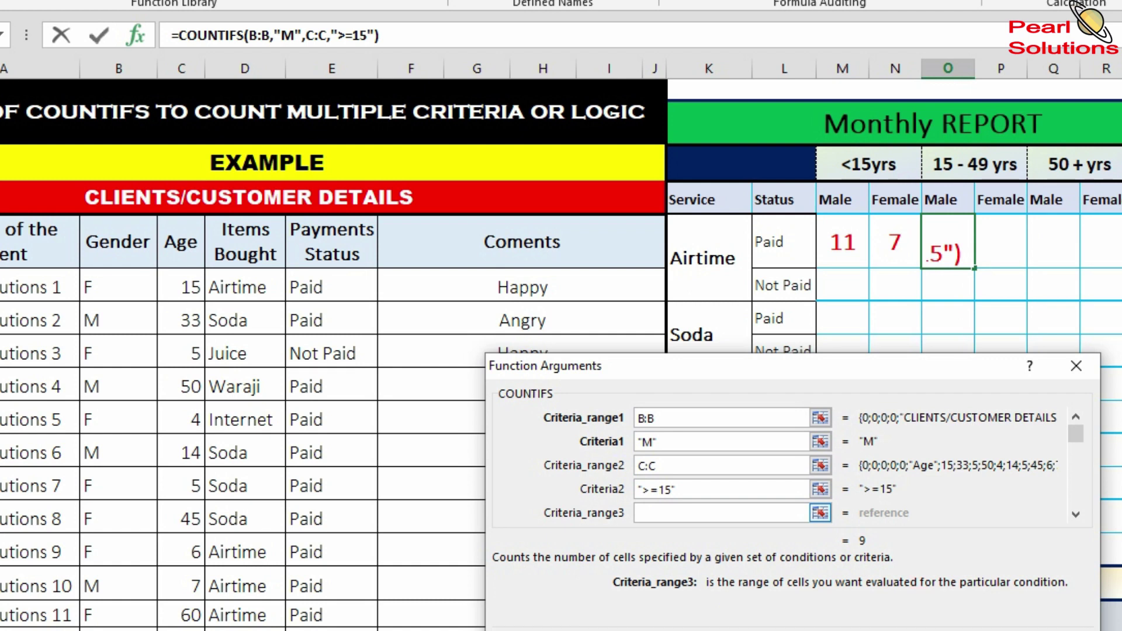
- Set the third COUNTIFS condition to the Age column C:C again, with the criterion "<=49"
key("Tab")
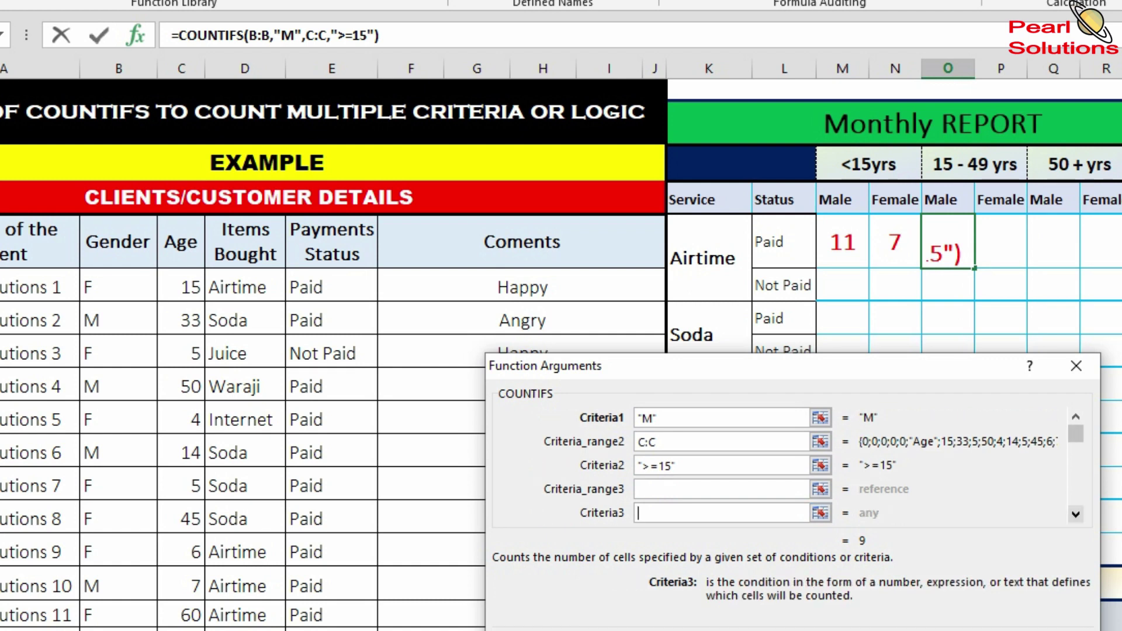
left_click(721, 489)
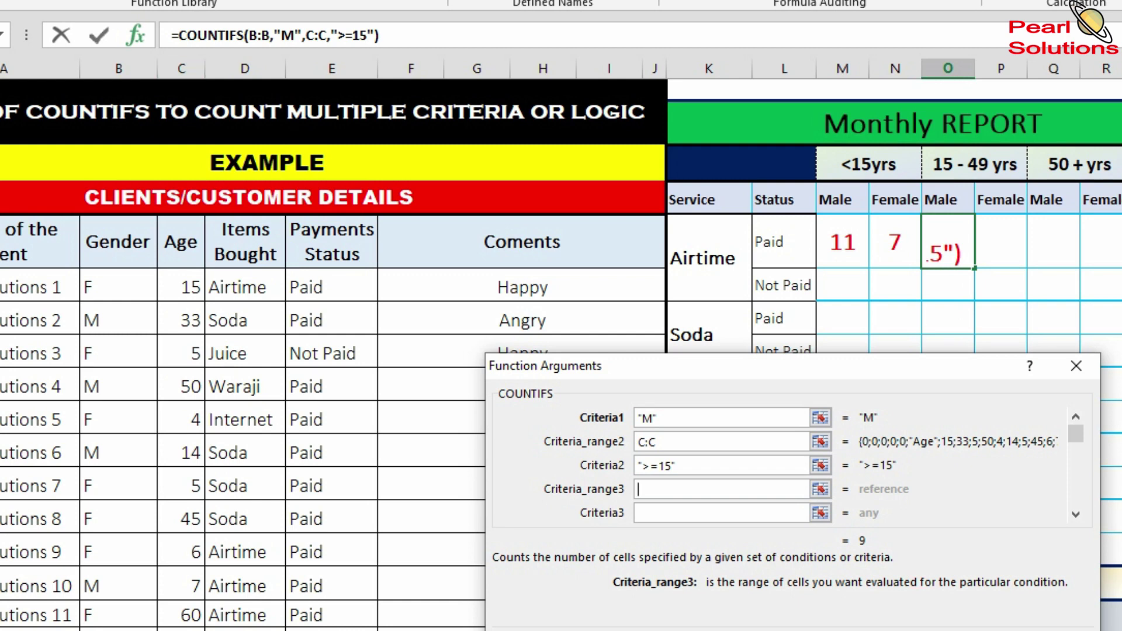
left_click(181, 69)
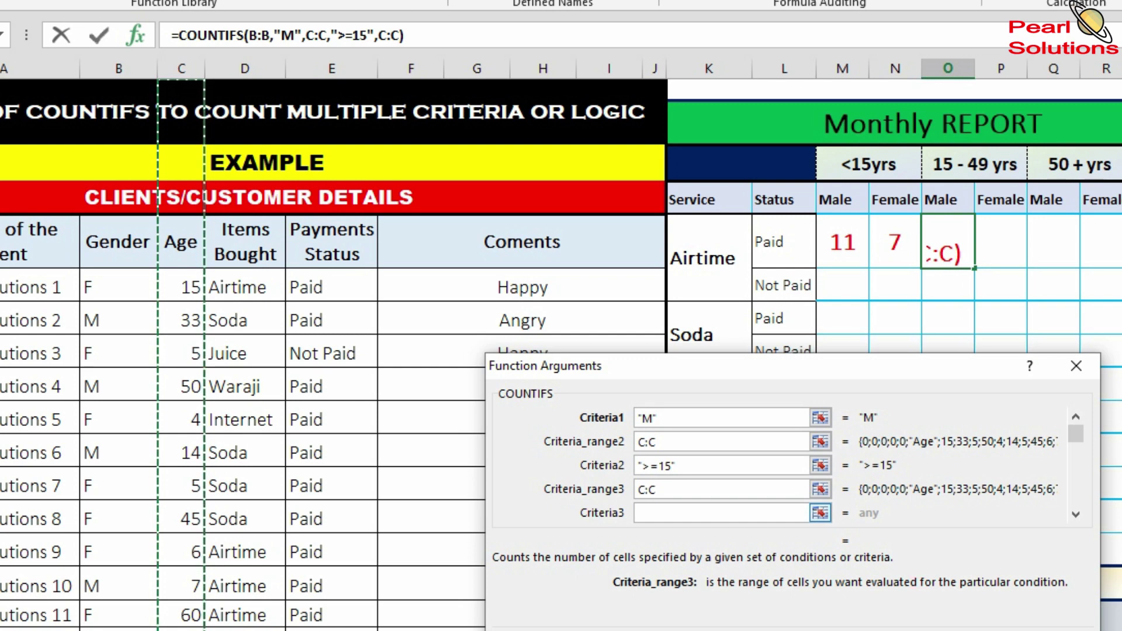
left_click(720, 512)
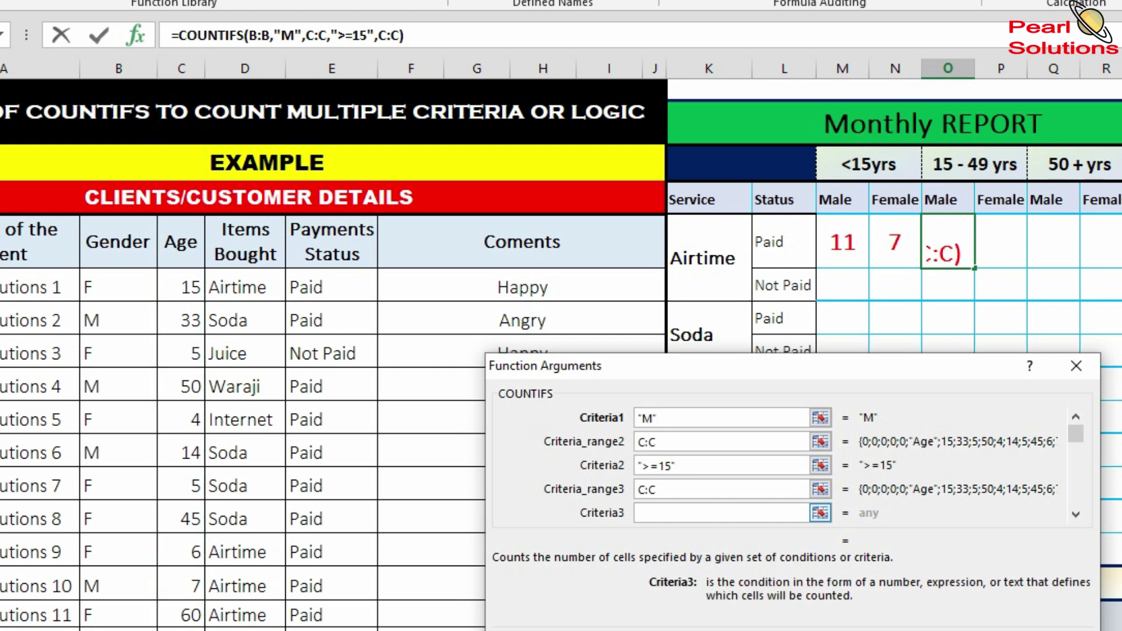
type("<15")
key("BackSpace")
key("BackSpace")
key("BackSpace")
type("<")
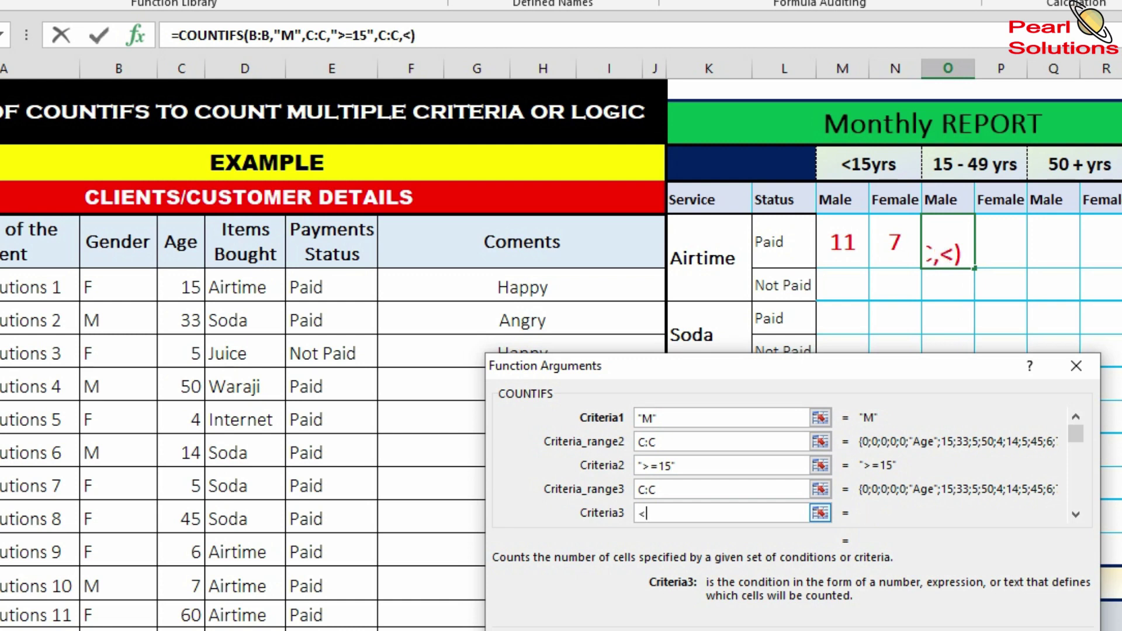
type("=49")
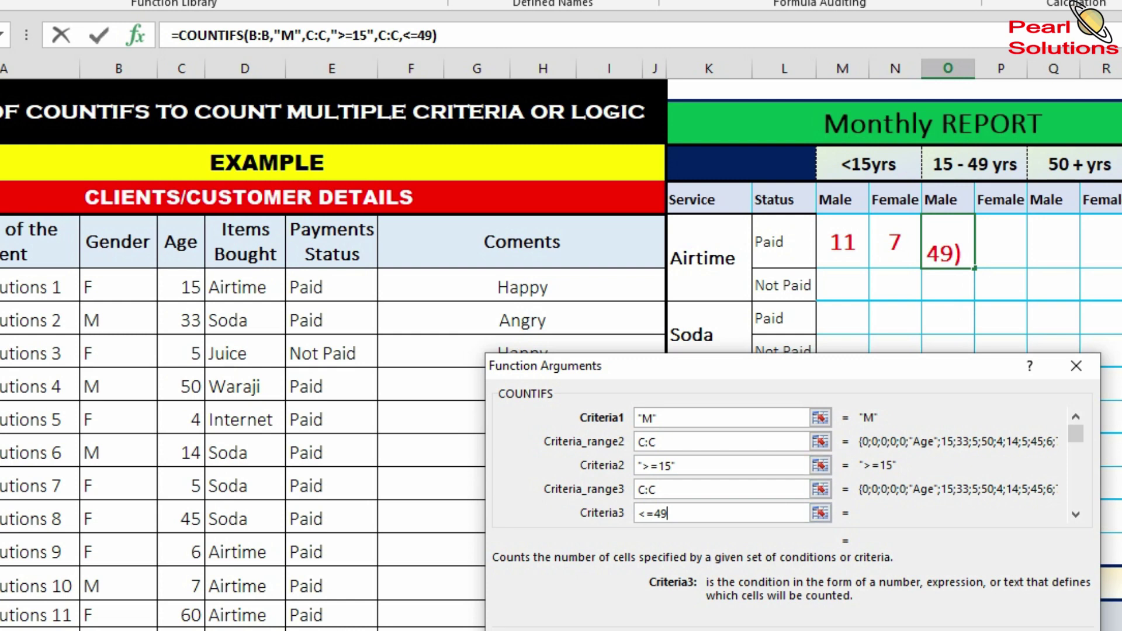
- Set the fourth COUNTIFS condition to the Items Bought column D:D with the criterion "Airtime"
left_click(1076, 514)
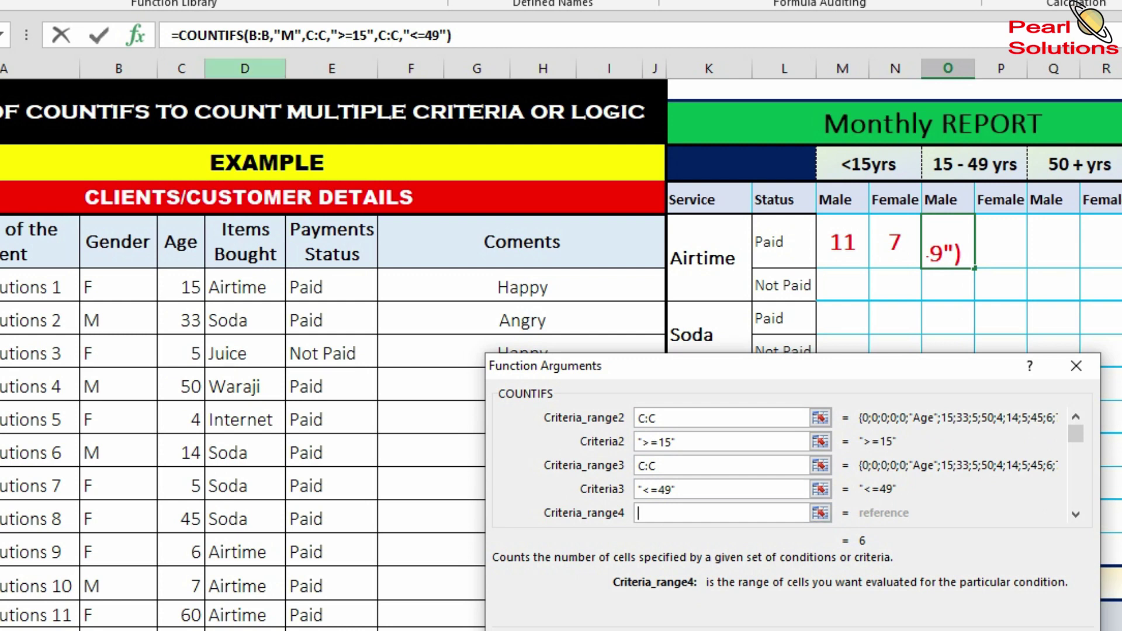
left_click(245, 68)
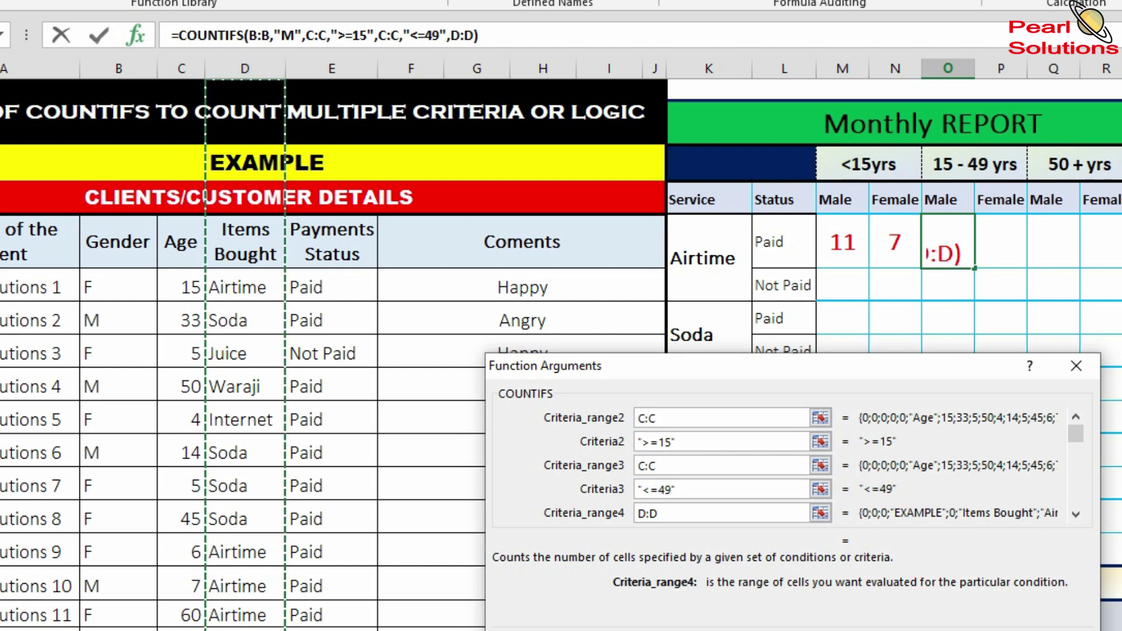
key("Tab")
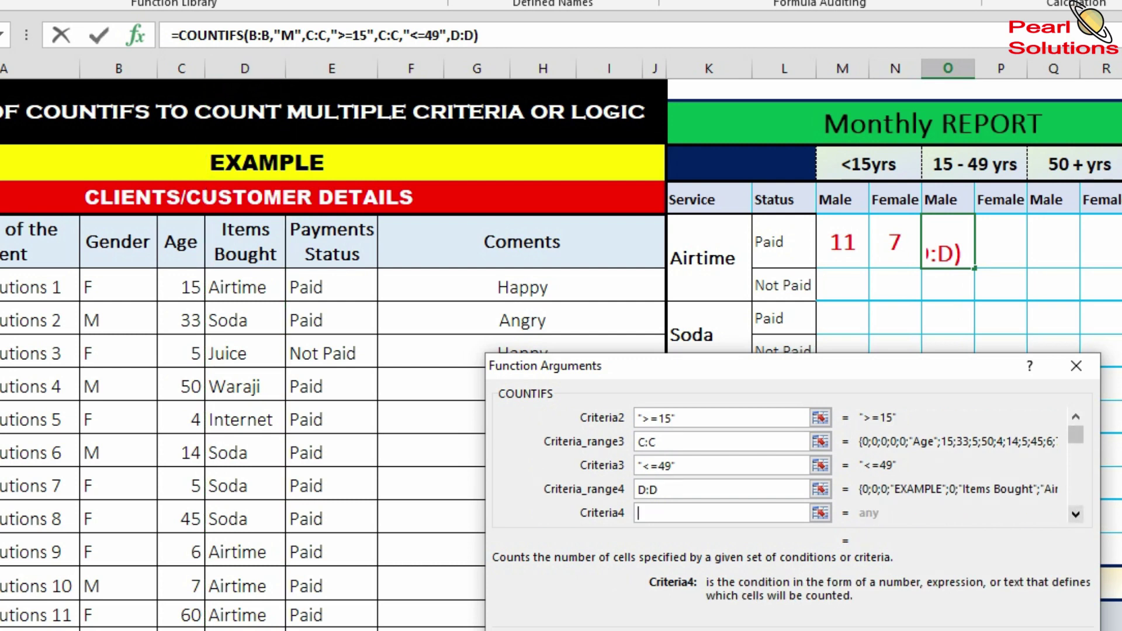
type("Airt")
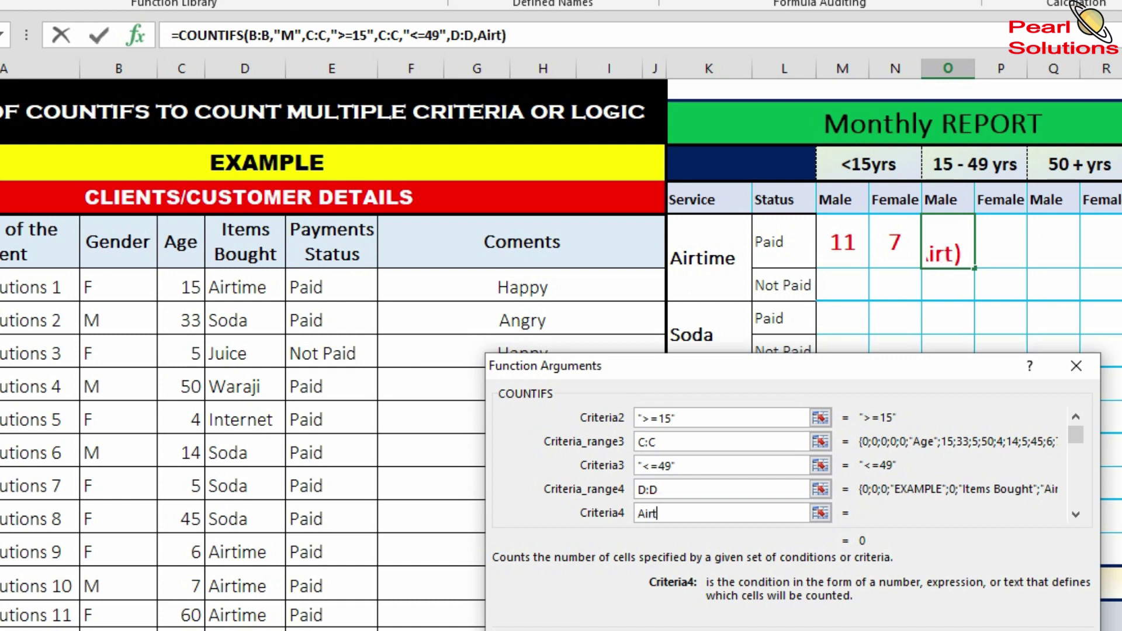
type("ime")
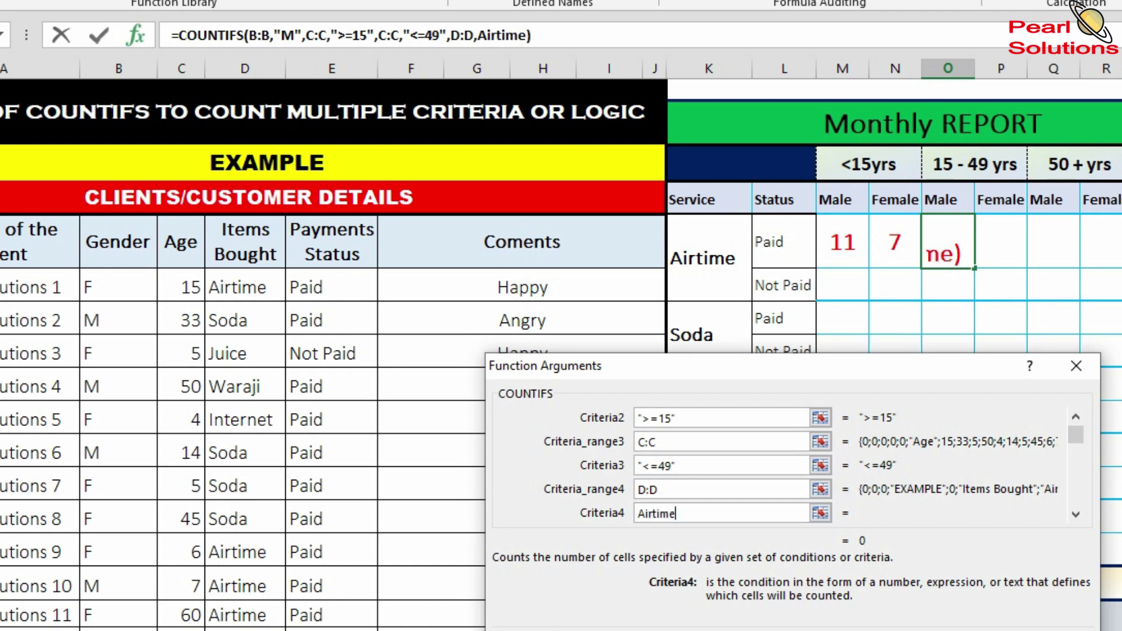
key("Tab")
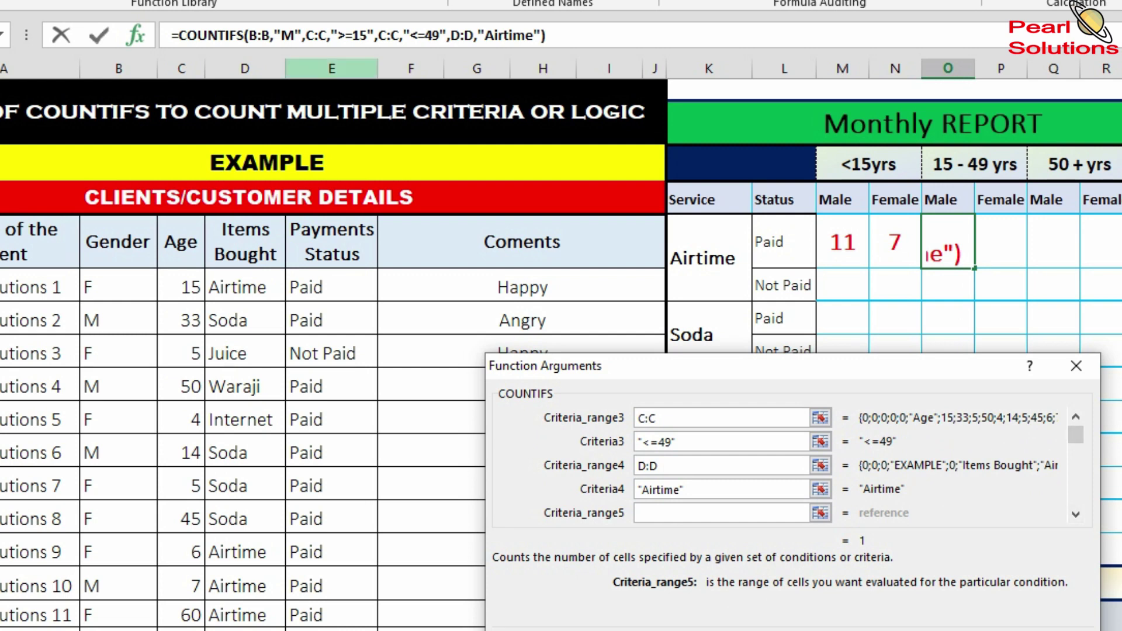
- Set the fifth COUNTIFS condition to the Payments Status column E:E with the criterion "Paid" and enter the formula in the cell
left_click(331, 68)
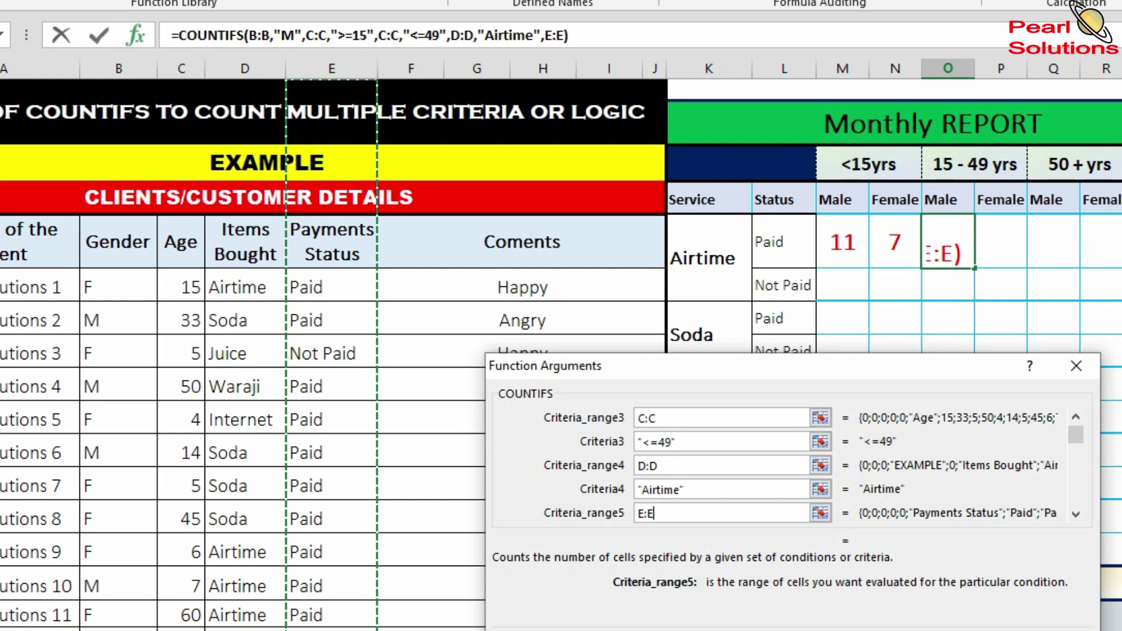
key("Tab")
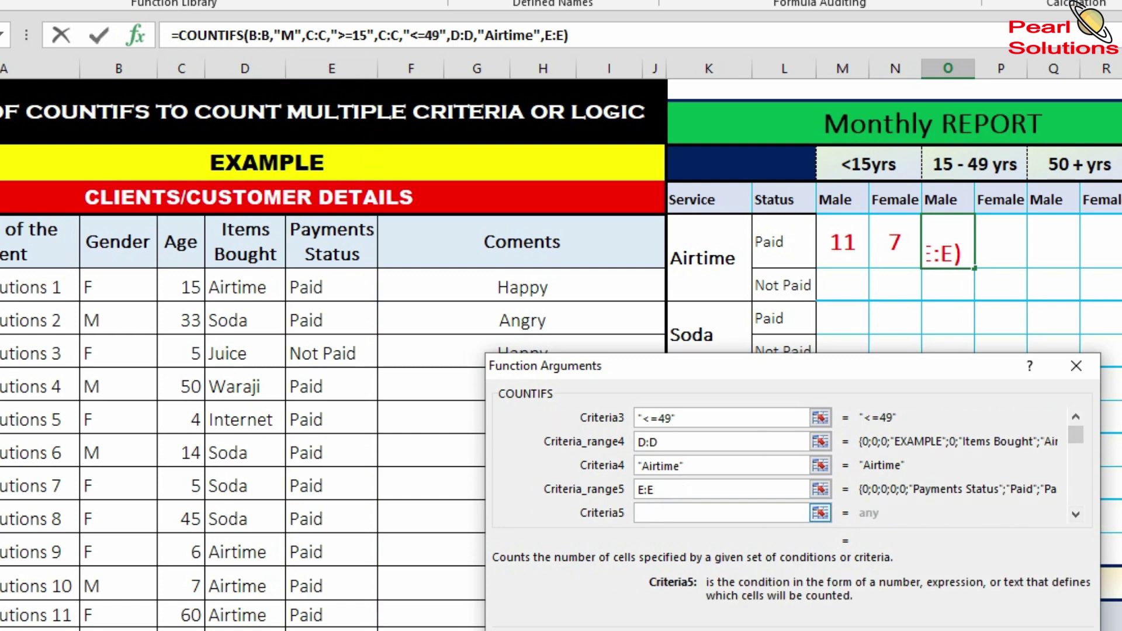
type("Paid")
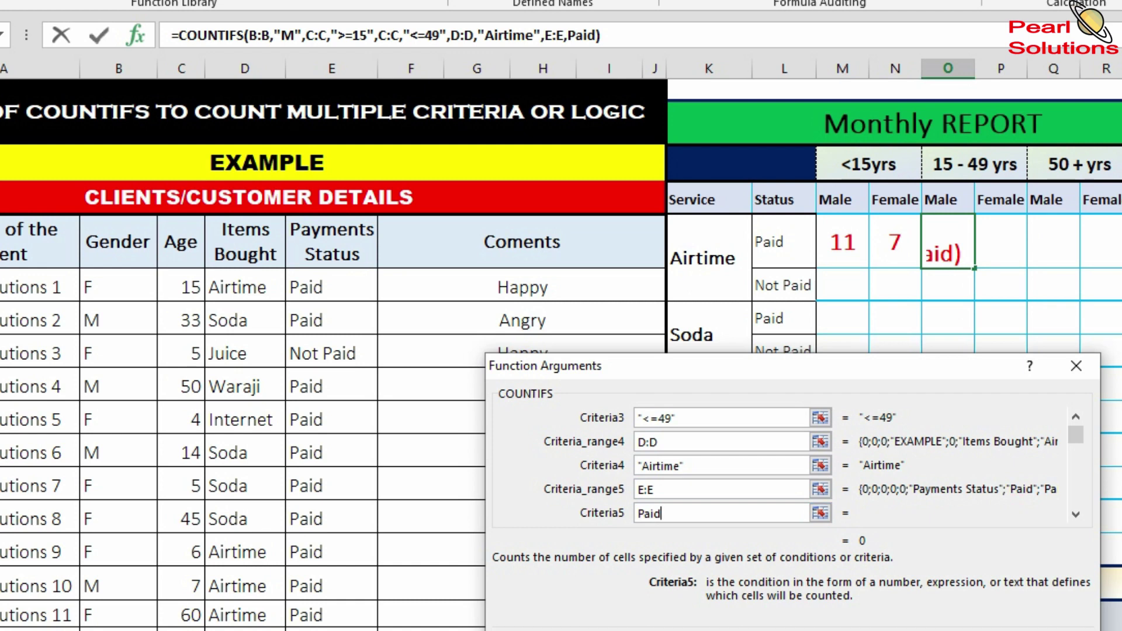
key("Tab")
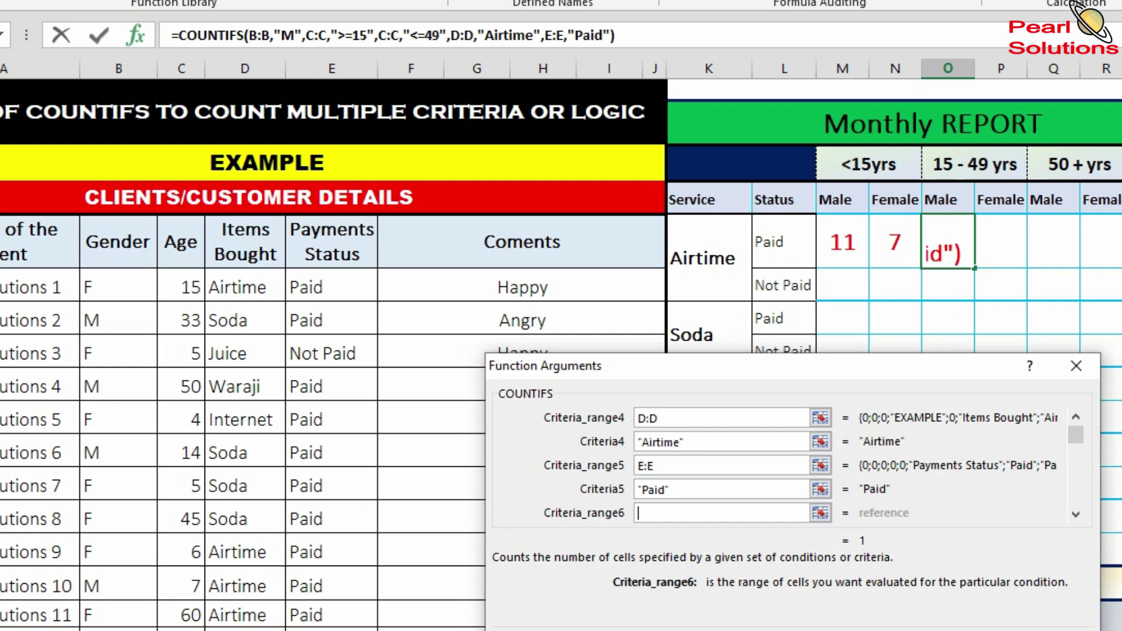
key("Return")
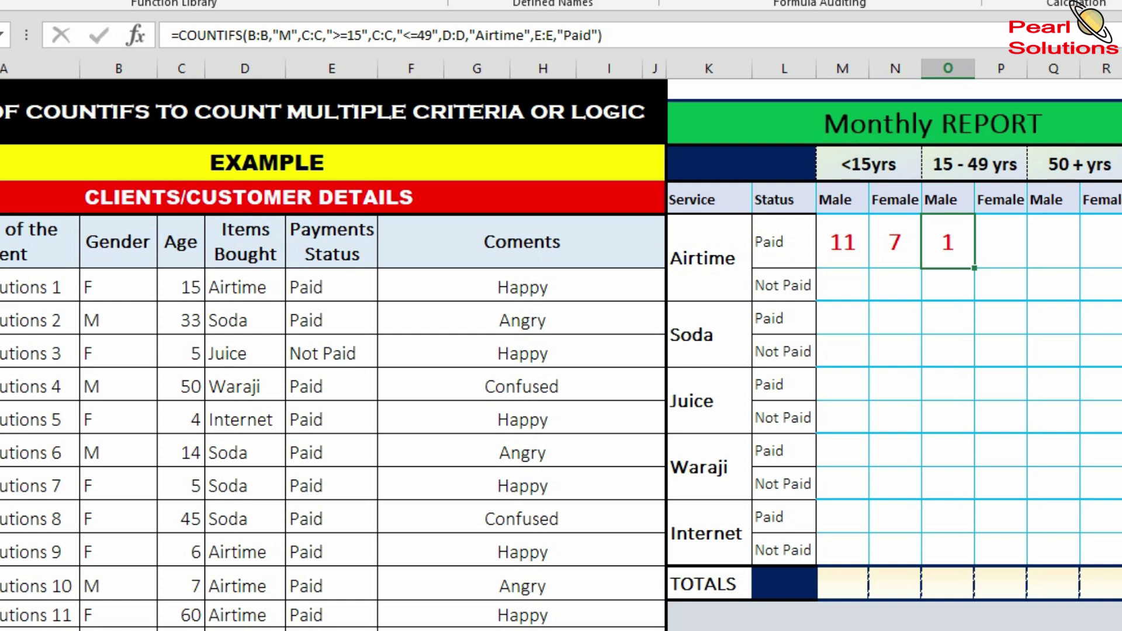
- Copy the full COUNTIFS formula text from the Airtime Paid cell for males aged 15 - 49 (O6), leaving that cell unedited
left_click(1000, 241)
left_click(947, 241)
left_click_drag(603, 35, 171, 35)
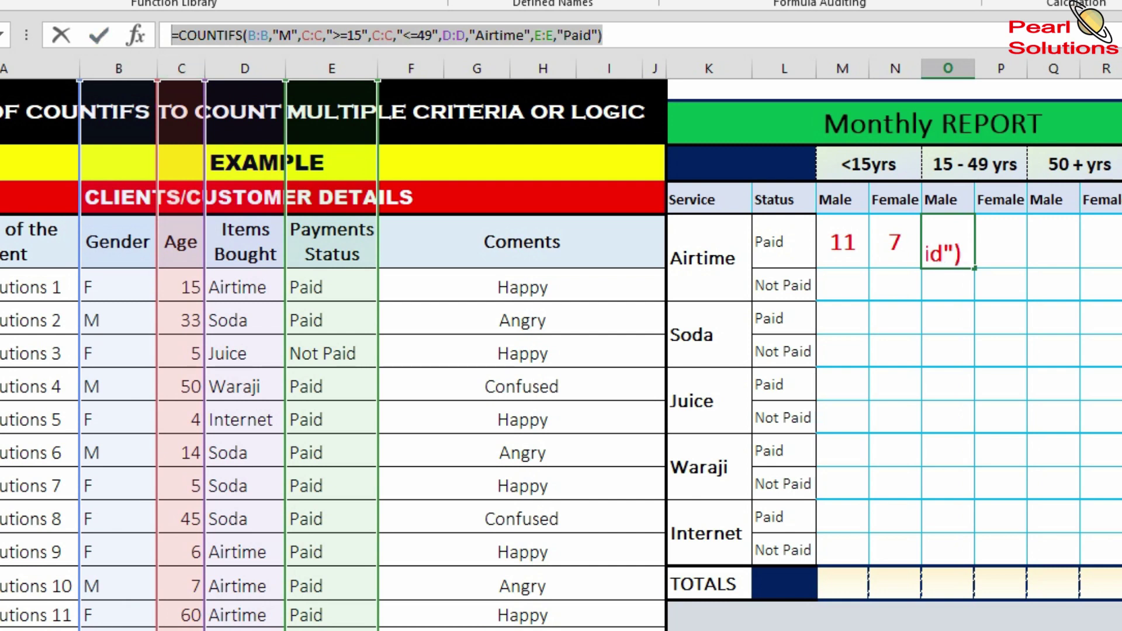
key("Return")
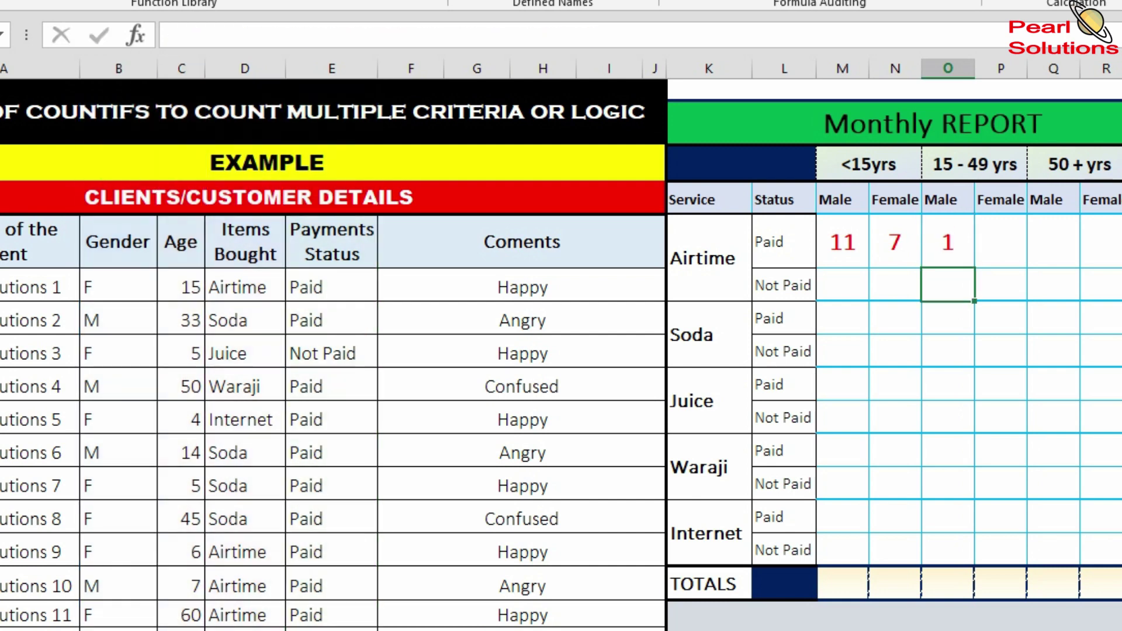
- Paste the copied COUNTIFS formula into the Airtime Paid cell for females aged 15 - 49 (P6) and set its gender criterion to "f"
left_click(1000, 241)
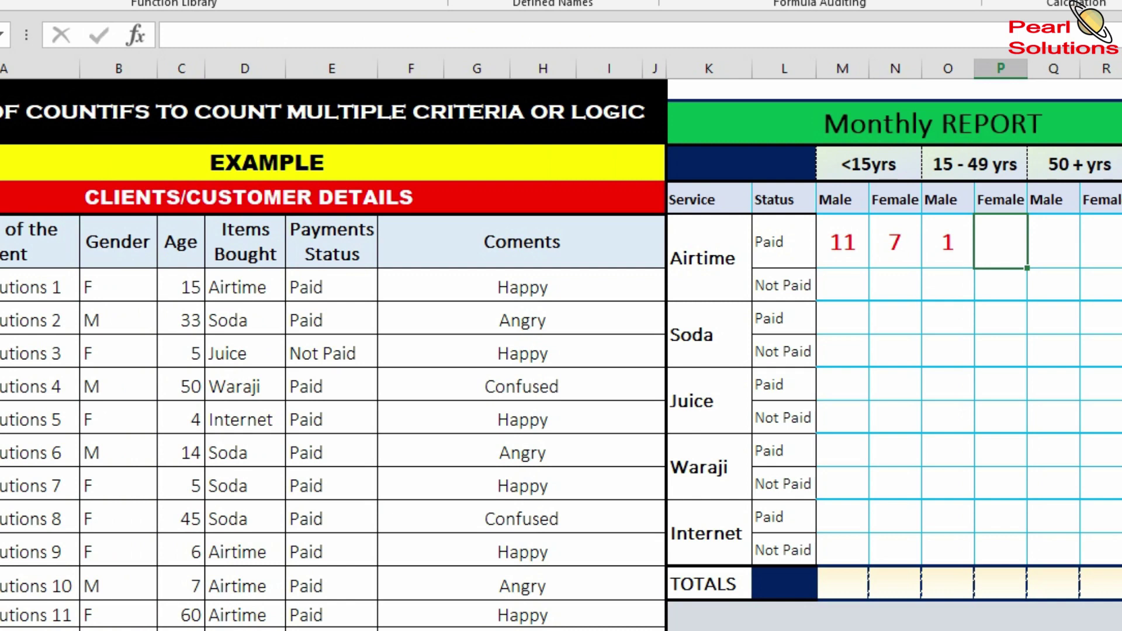
key("ctrl+v")
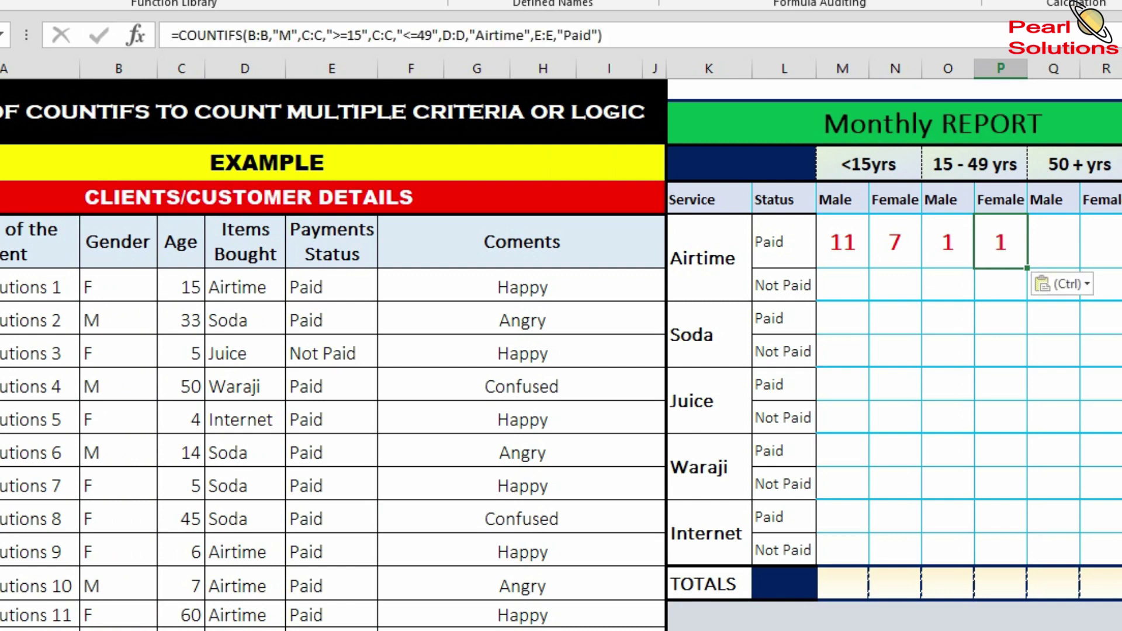
left_click(291, 36)
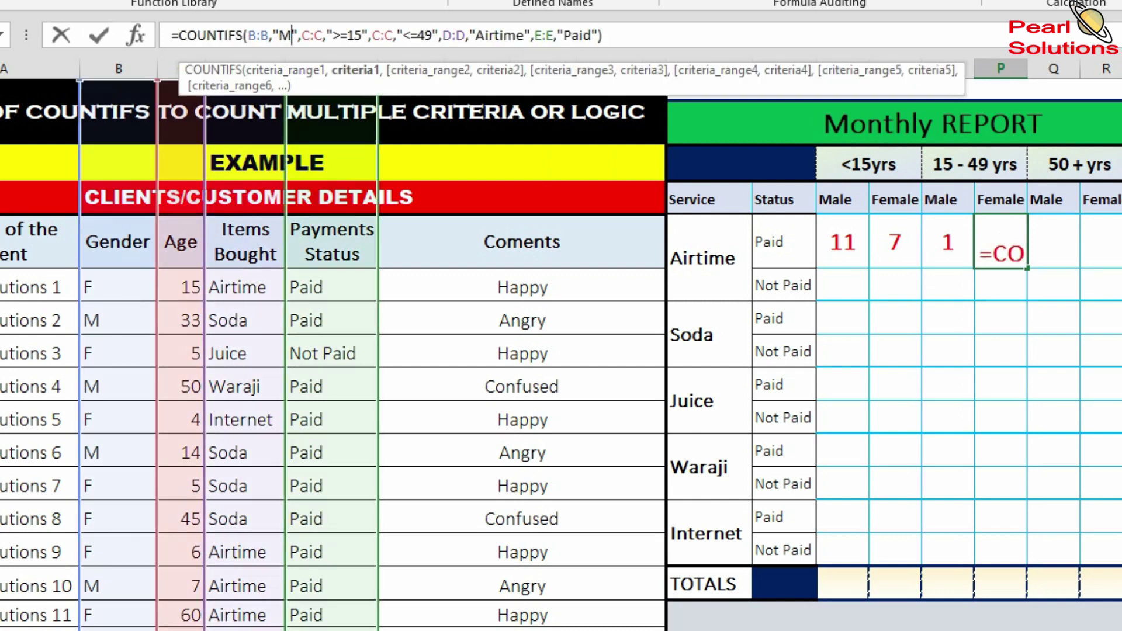
key("BackSpace")
type("F")
key("Return")
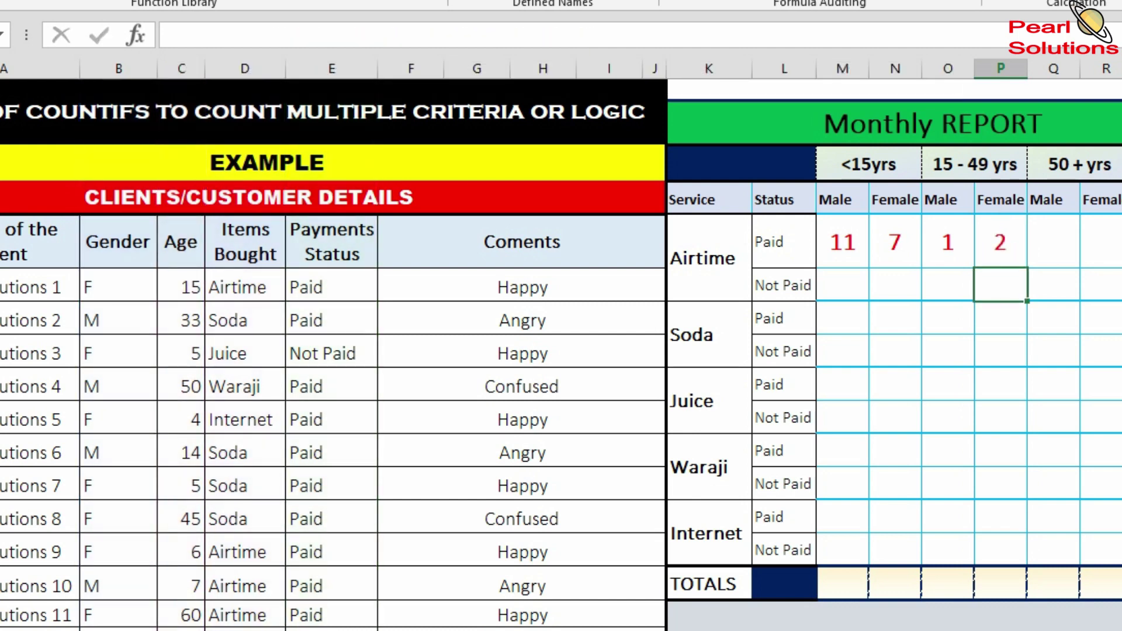
- Rewrite the gender criterion in the P6 formula as a capital "F"
key("Up")
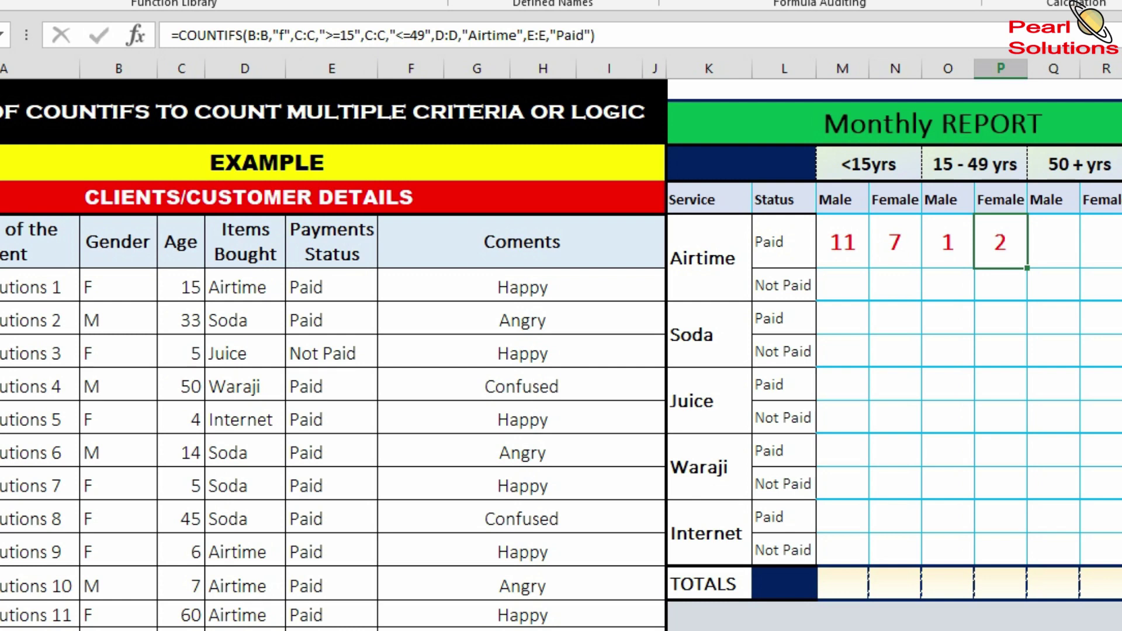
left_click(284, 35)
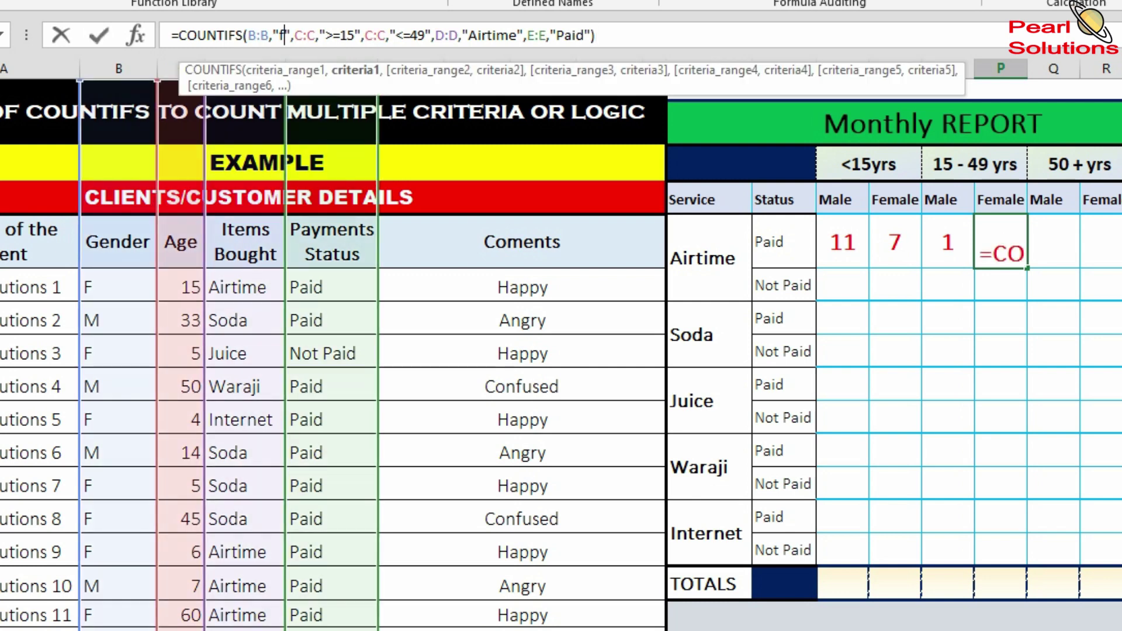
key("BackSpace")
type("F")
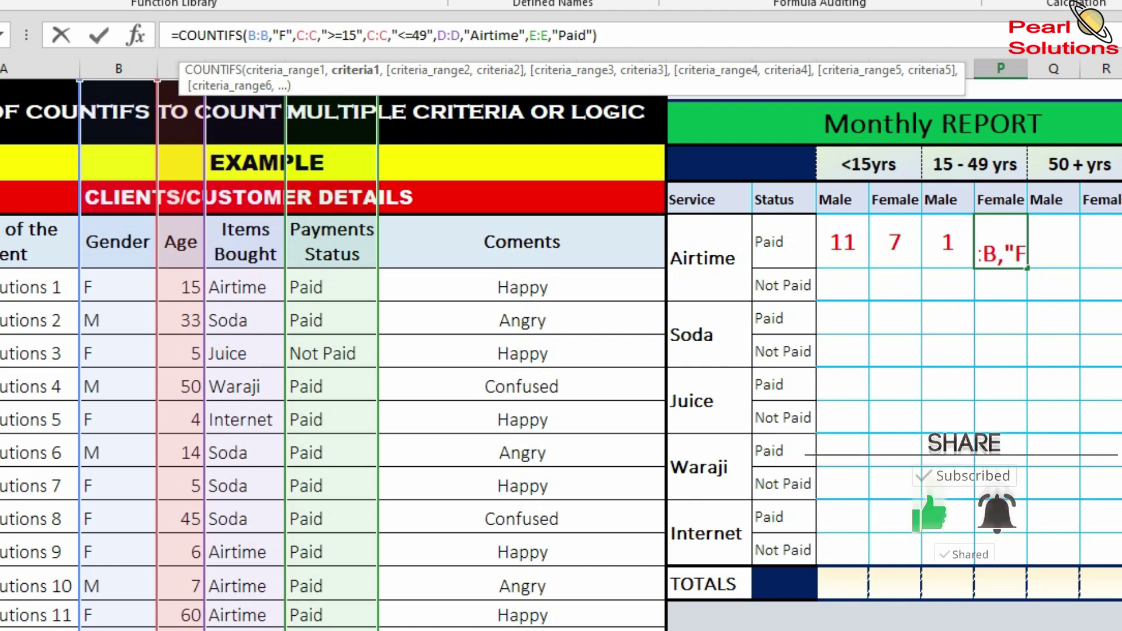
key("Return")
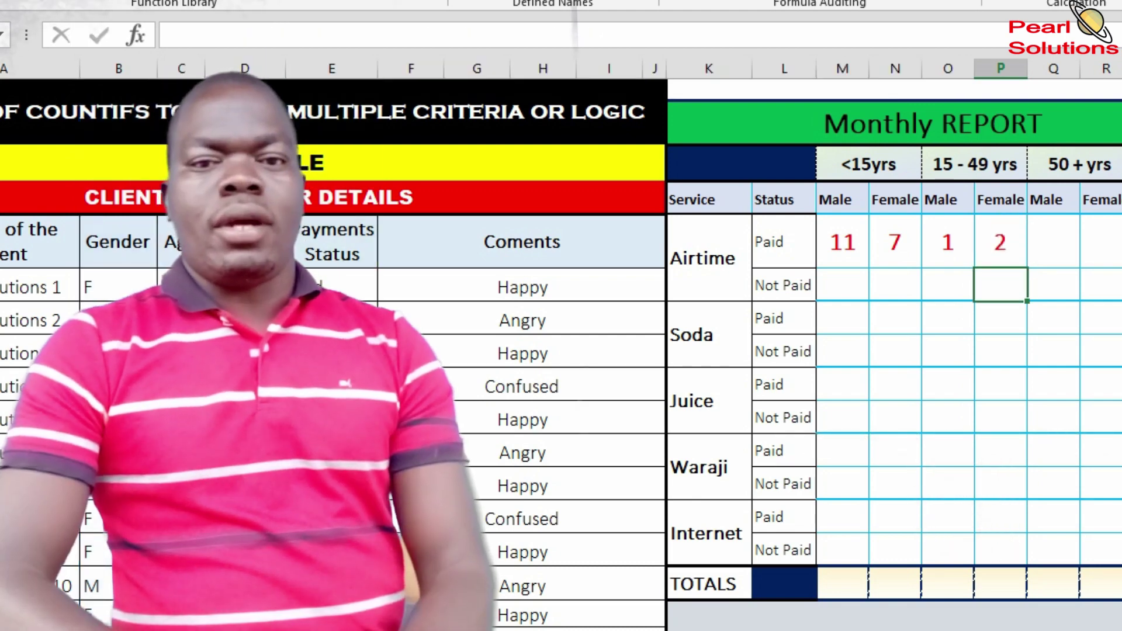
- Examine the existing Airtime Paid formulas for the <15yrs and 15 - 49 yrs groups as a model for the 50+ yrs cells
left_click(1053, 241)
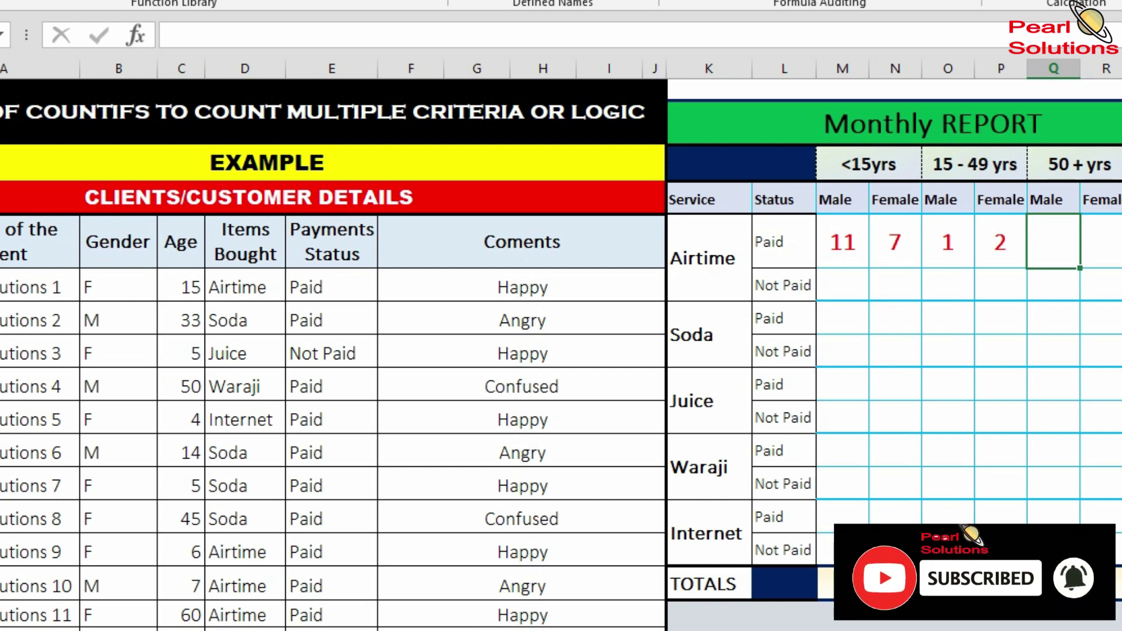
left_click(1104, 242)
left_click(1052, 242)
left_click(842, 242)
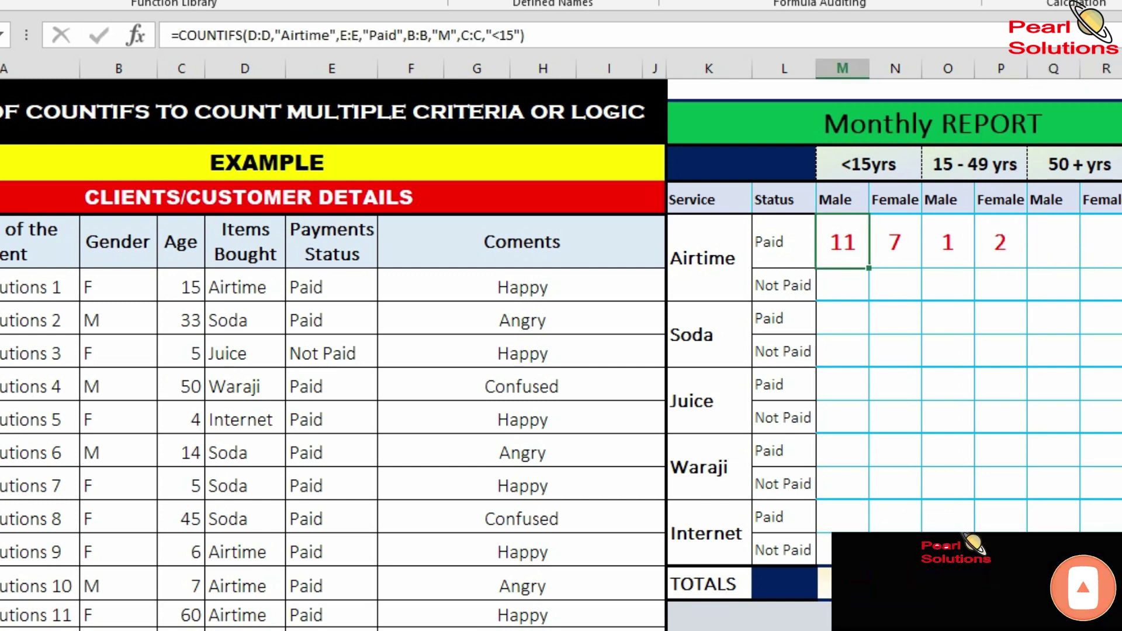
left_click(1000, 241)
left_click(1052, 241)
left_click_drag(947, 242, 1000, 241)
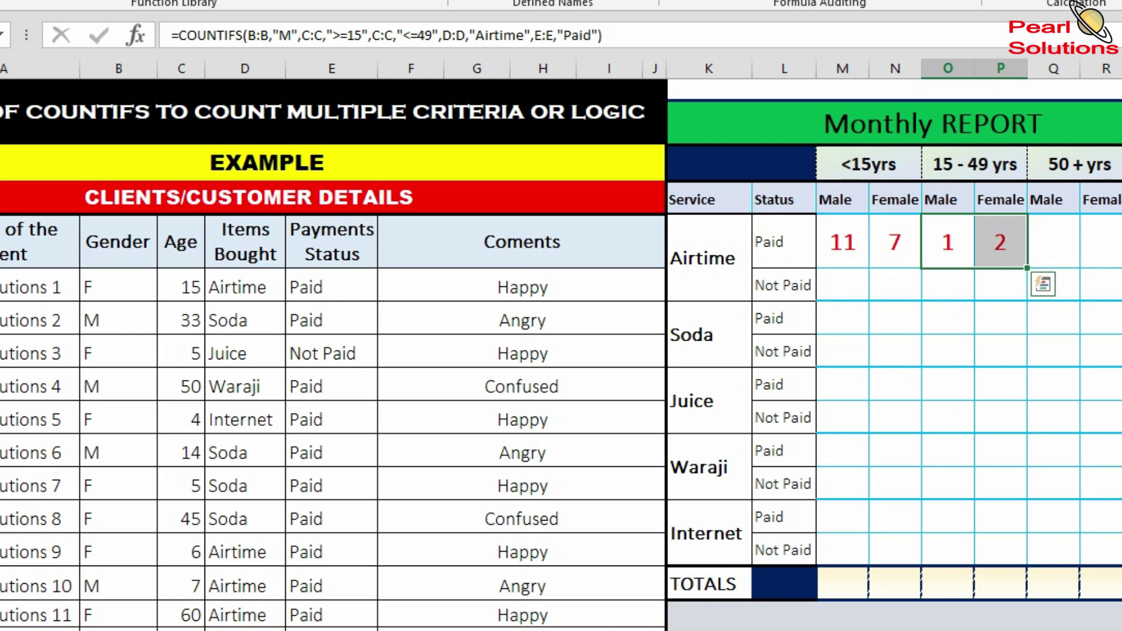
key("Tab")
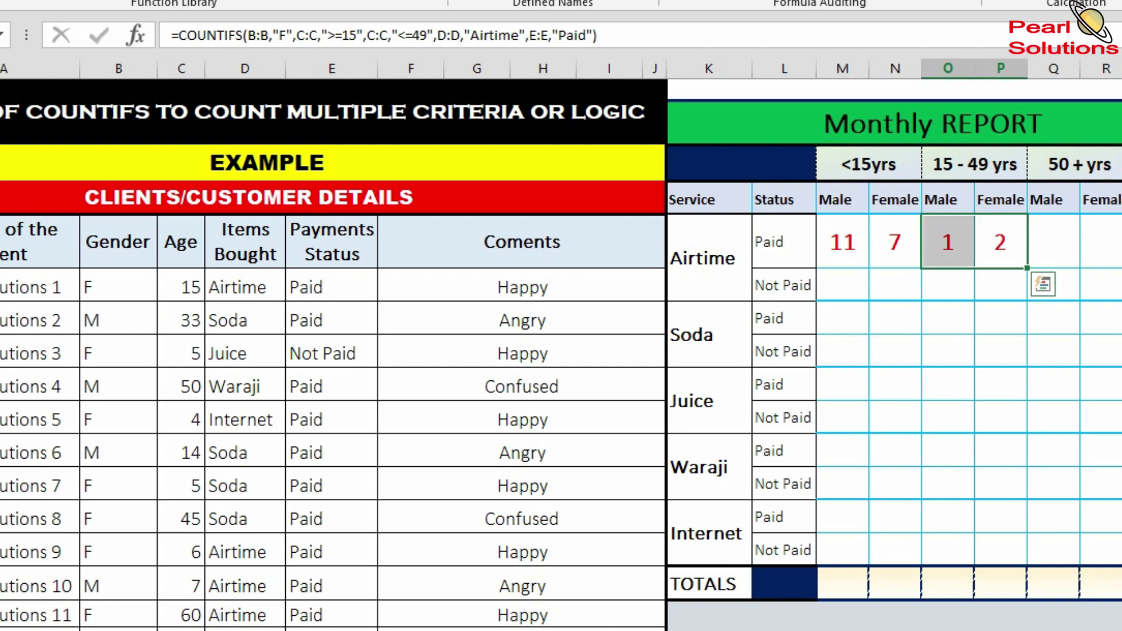
left_click(1053, 241)
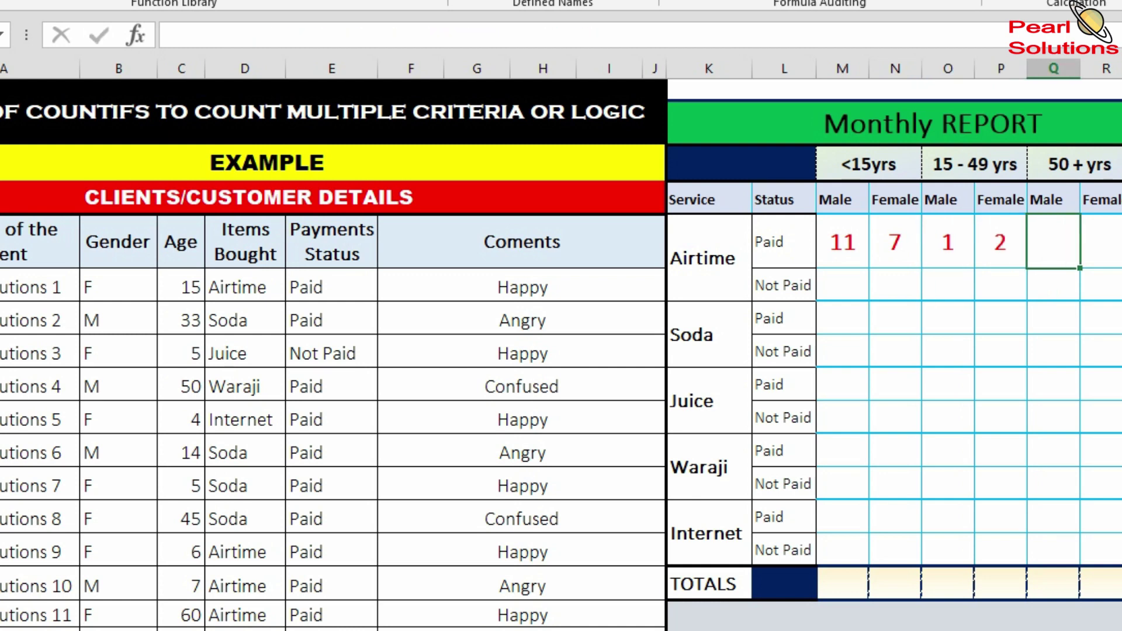
key("Left")
key("Left")
key("Left")
key("Left")
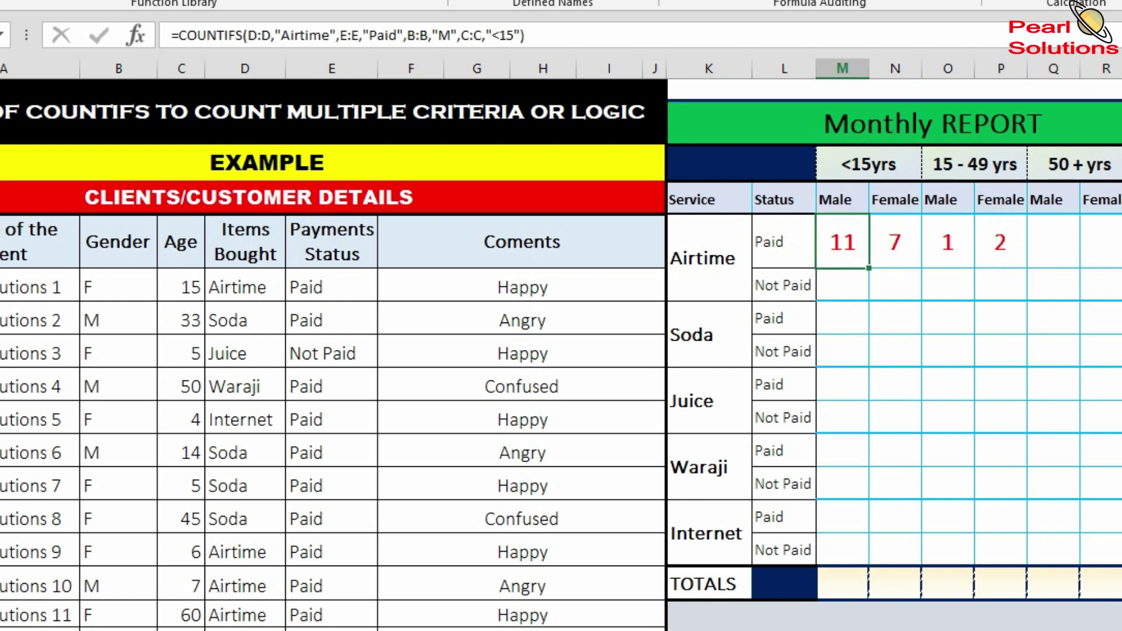
- Copy the full COUNTIFS formula text from the Airtime Paid cell for males under 15 (M6), leaving that cell unedited
left_click(1052, 241)
left_click(842, 241)
left_click_drag(524, 35, 170, 35)
key("ctrl+c")
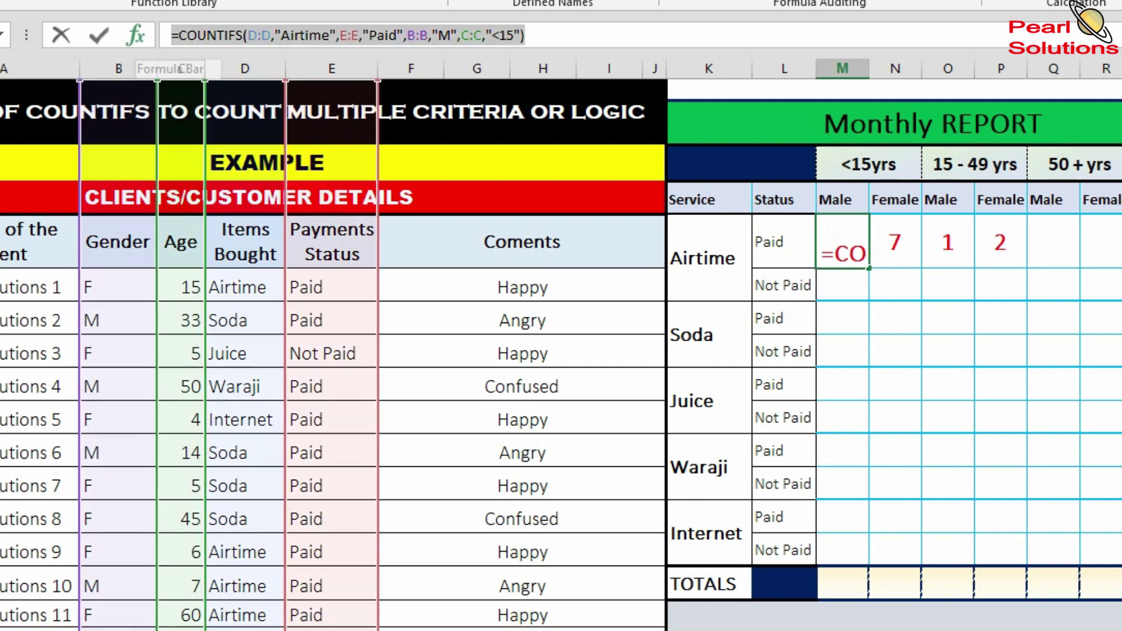
key("Return")
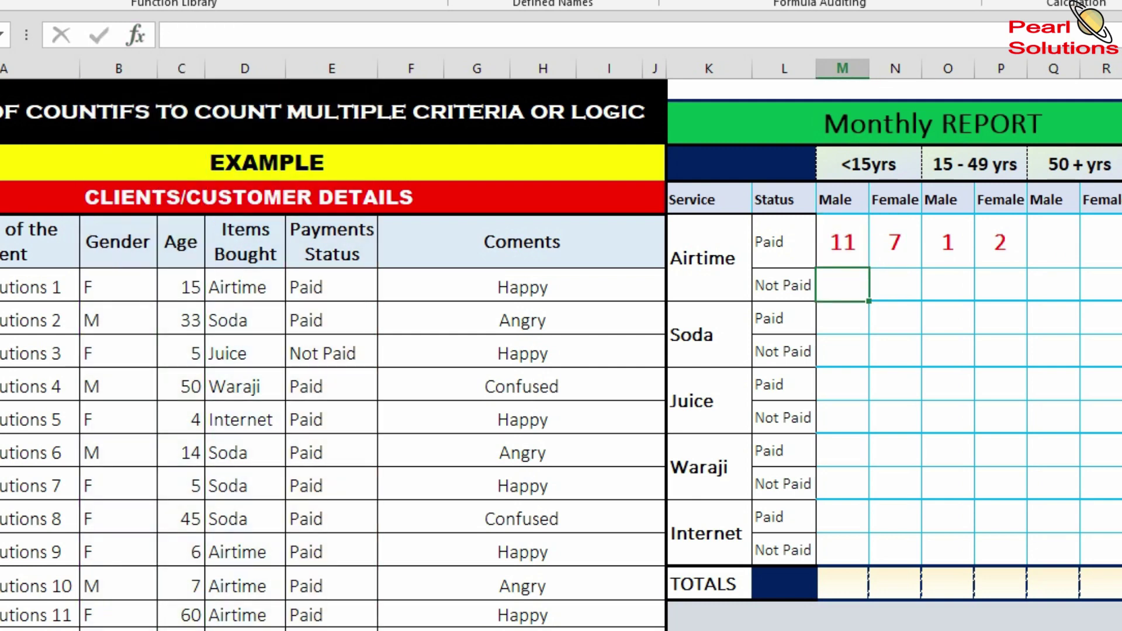
- Paste the formula into the Airtime Paid cell for males aged 50+ (Q6) and set its age criterion to ">=50"
left_click(1053, 241)
left_click(172, 35)
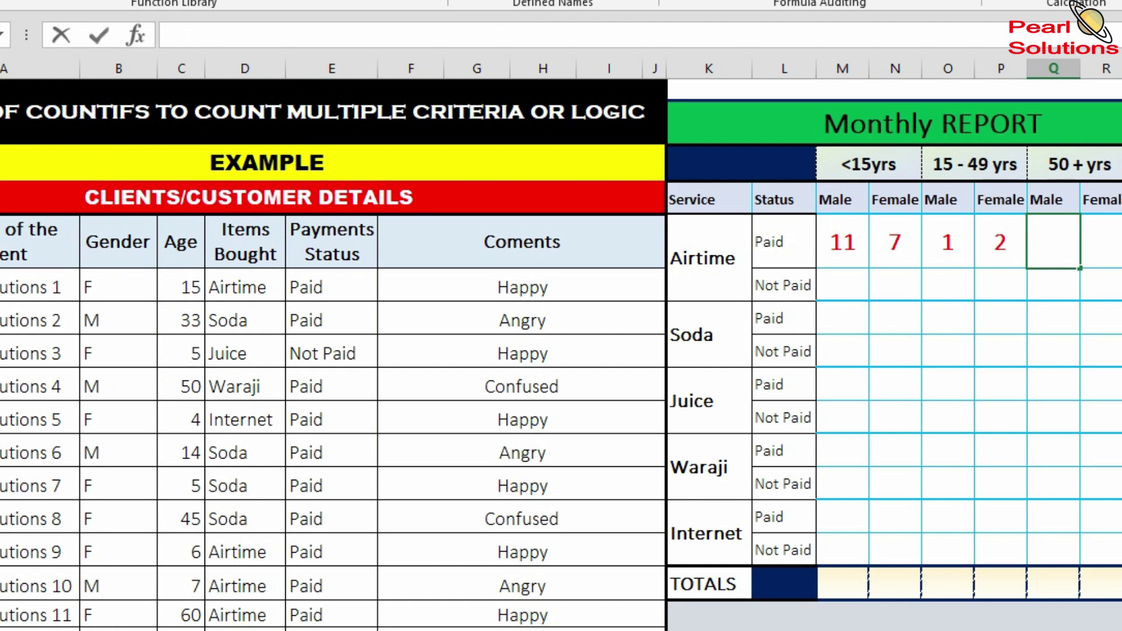
key("ctrl+v")
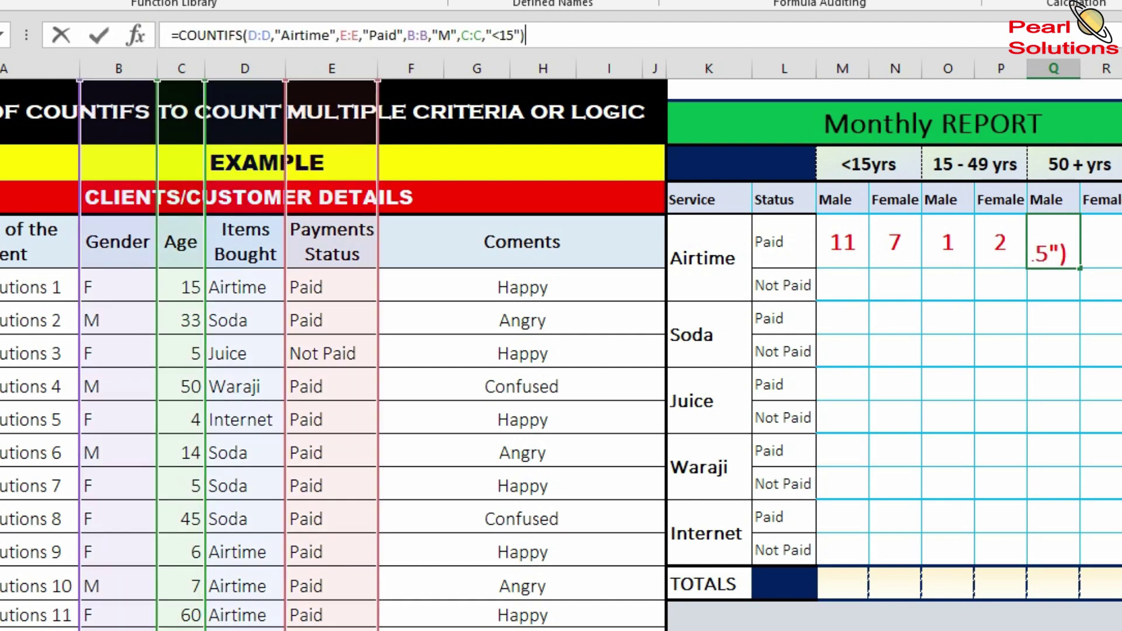
left_click_drag(498, 35, 514, 35)
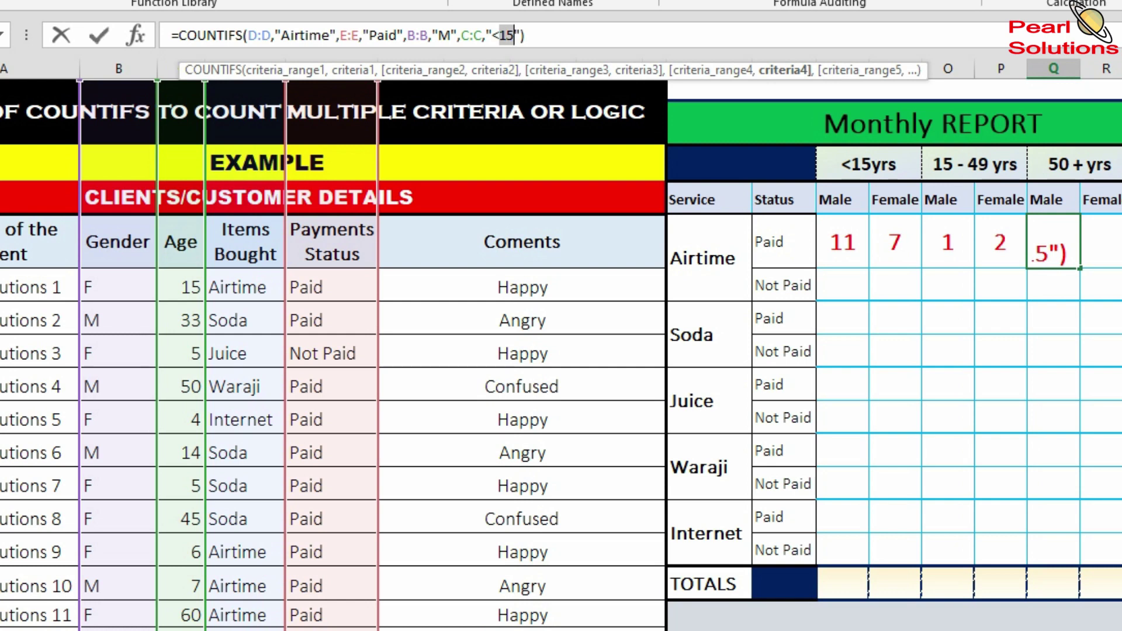
key("BackSpace")
key("BackSpace")
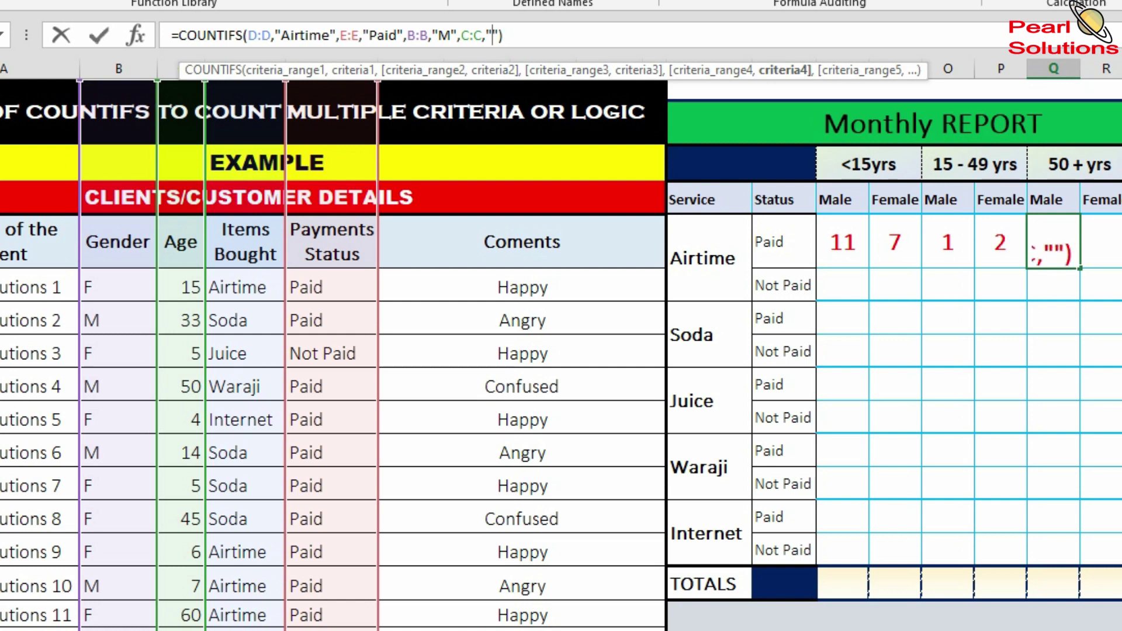
type(">=")
type("50")
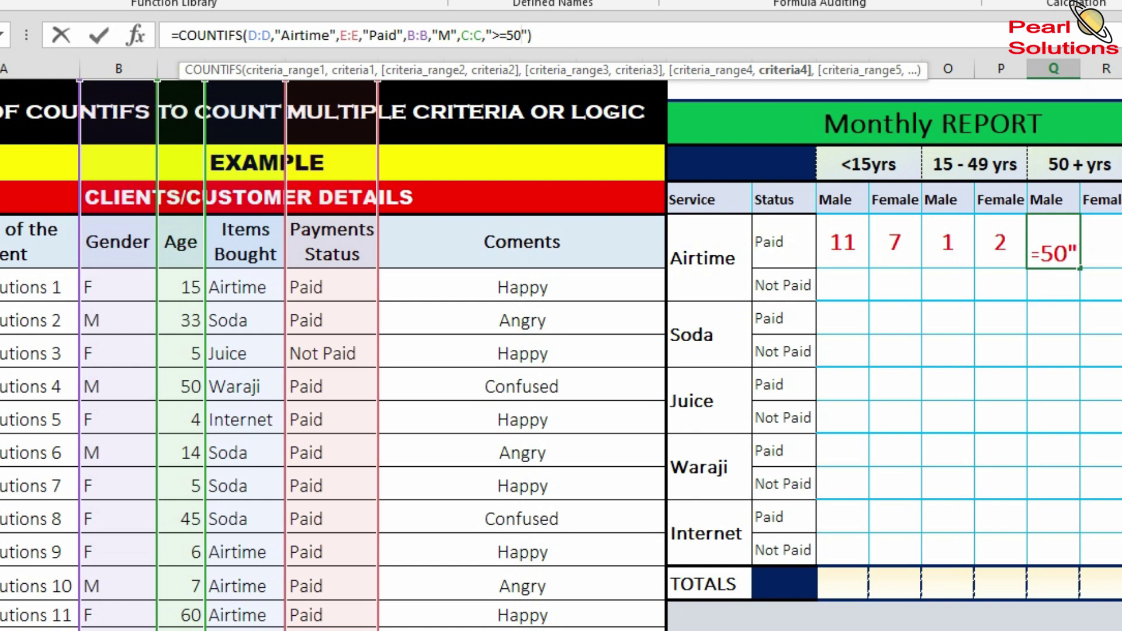
key("Return")
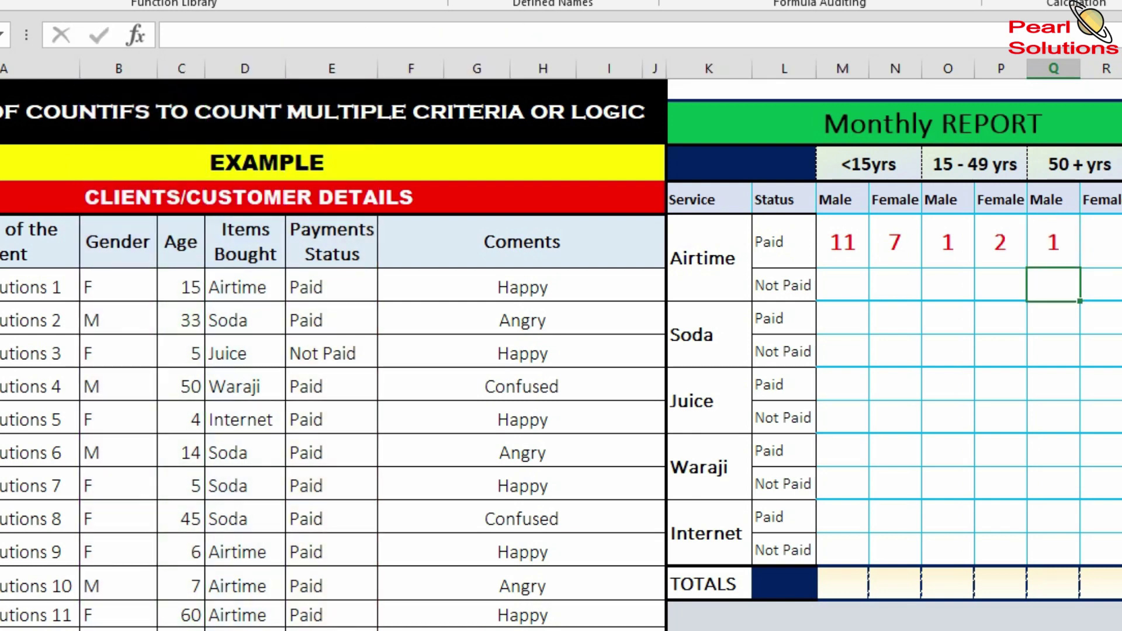
- Copy the formula text from Q6 into the Airtime Paid cell for females aged 50+ (R6)
left_click(1053, 241)
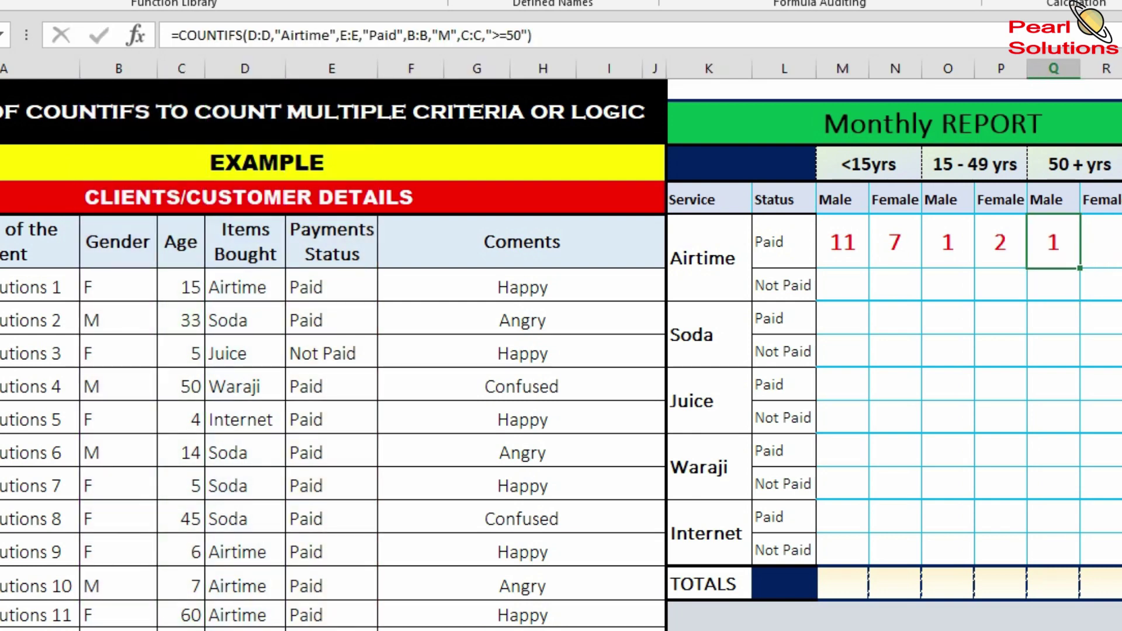
key("F2")
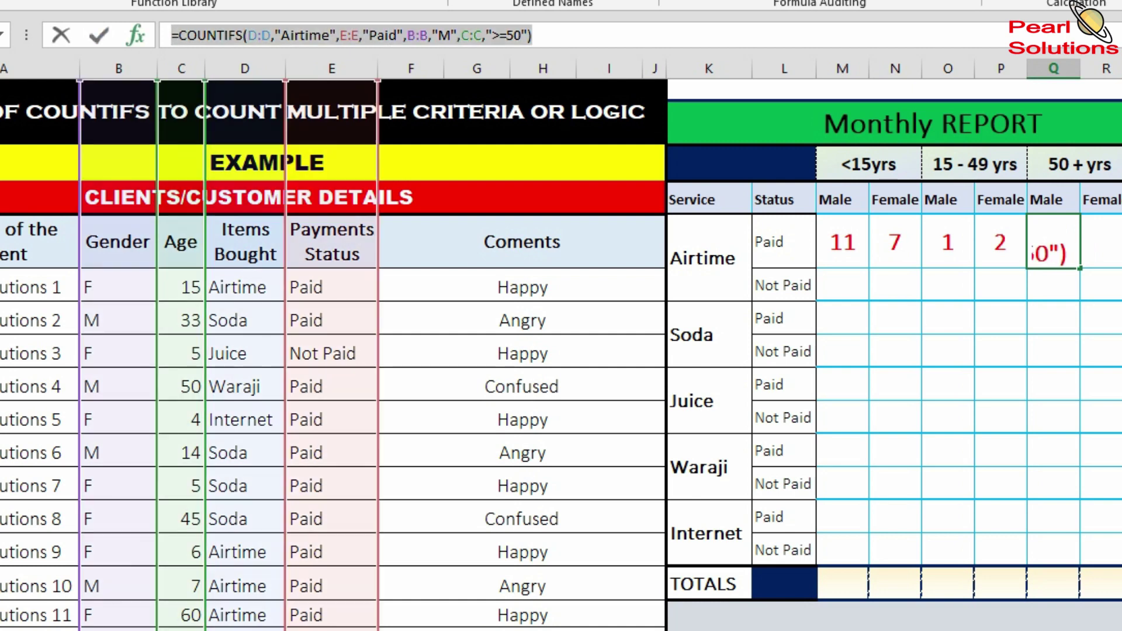
key("Tab")
key("F2")
type("=COUNTIFS(D:D,\"Airtime\",E:E,\"Paid\",B:B,\"M\",C:C,\">=50\")")
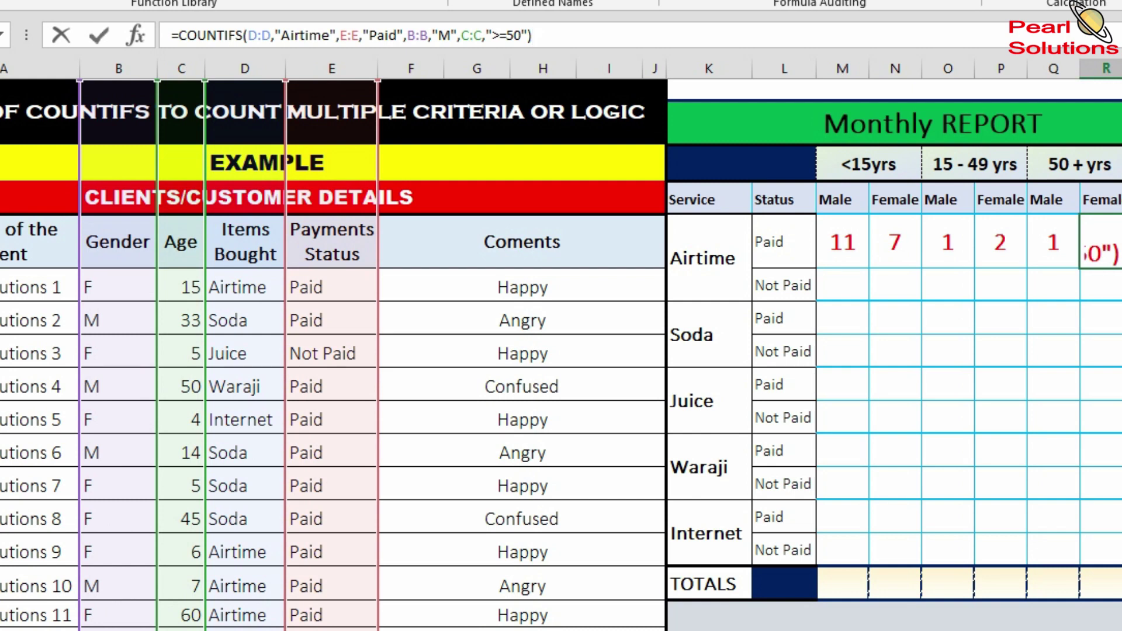
- Set the gender criterion in the R6 formula to "F" and enter the formula
left_click(451, 35)
key("BackSpace")
type("F")
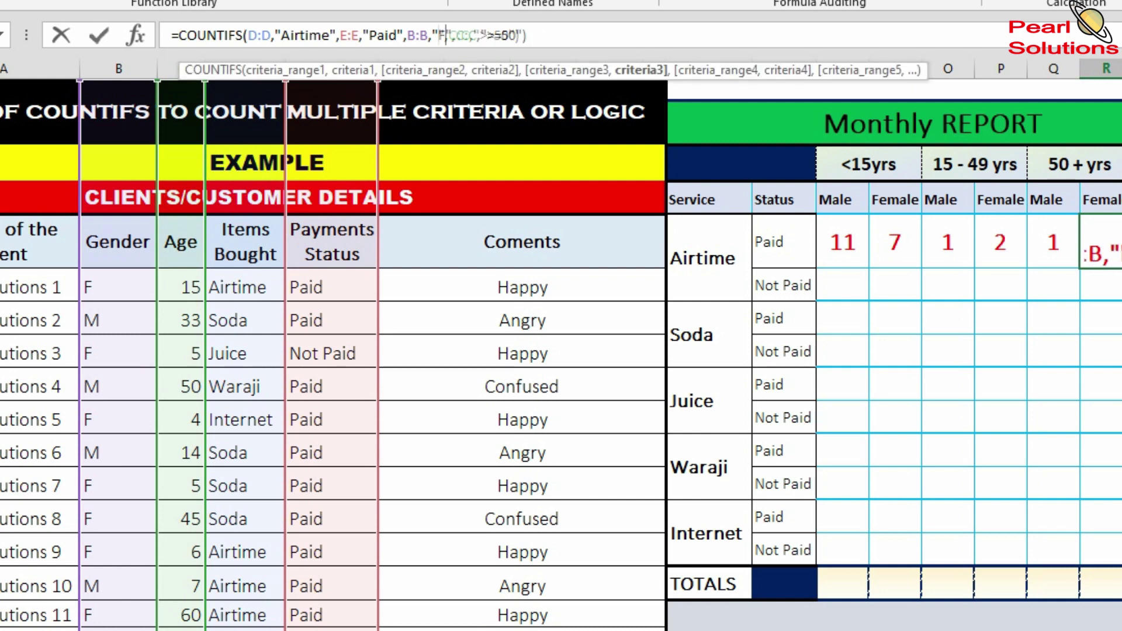
key("Return")
left_click(1053, 285)
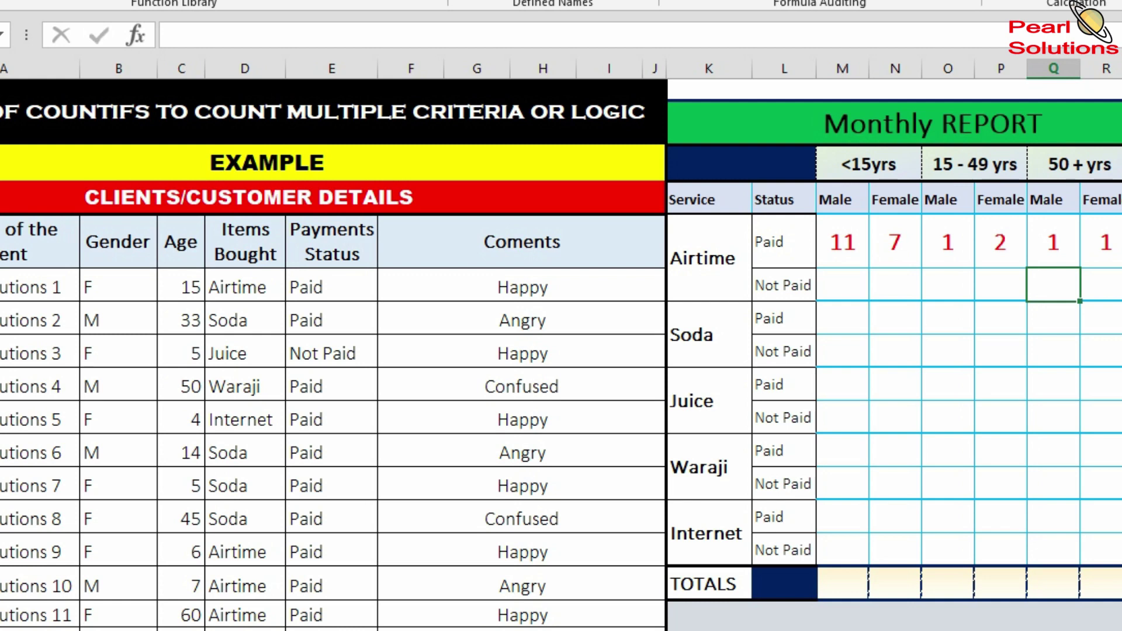
left_click(841, 241)
left_click(1052, 241)
left_click_drag(842, 241, 1105, 241)
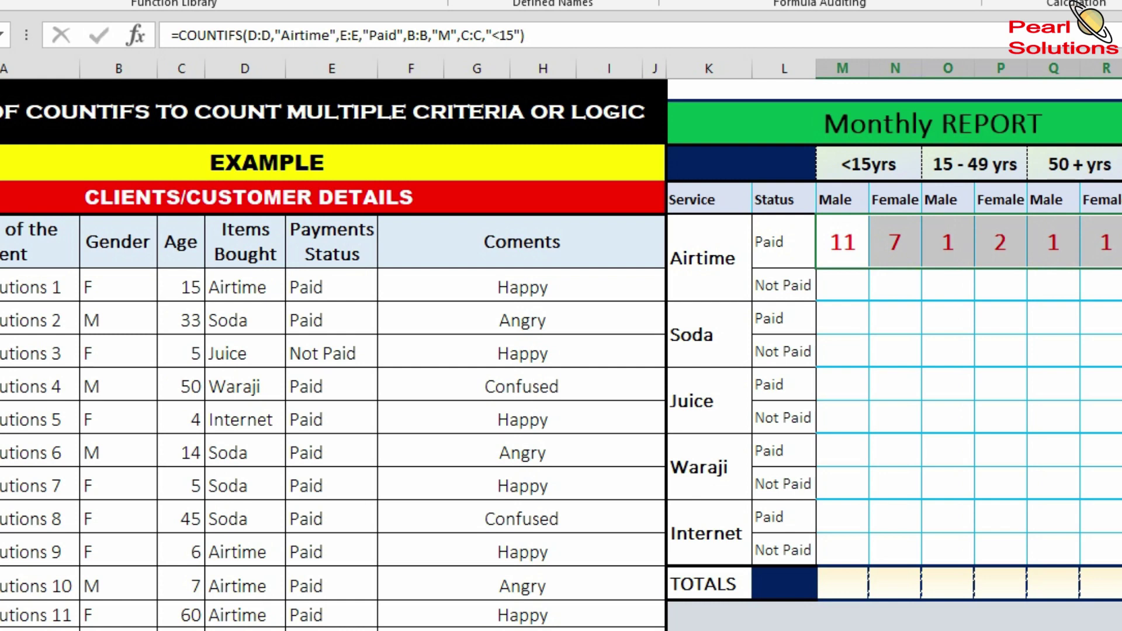
- Copy the formula text from M6 into the Airtime Not Paid cell for males under 15 (M7)
left_click(842, 242)
left_click_drag(524, 35, 171, 35)
key("ctrl+c")
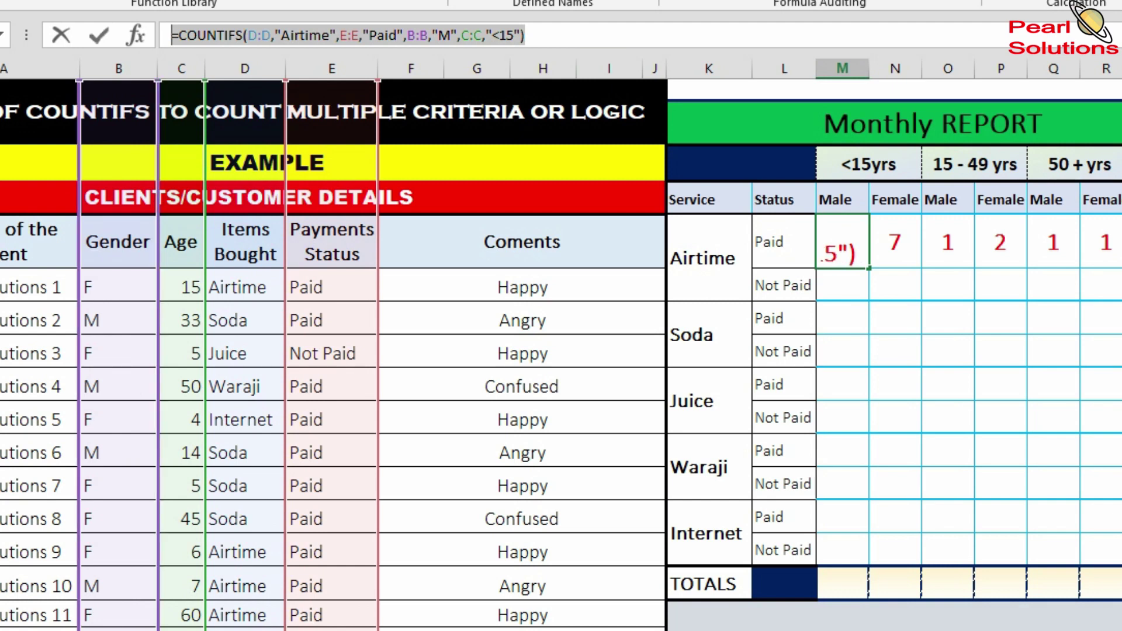
key("Return")
key("F2")
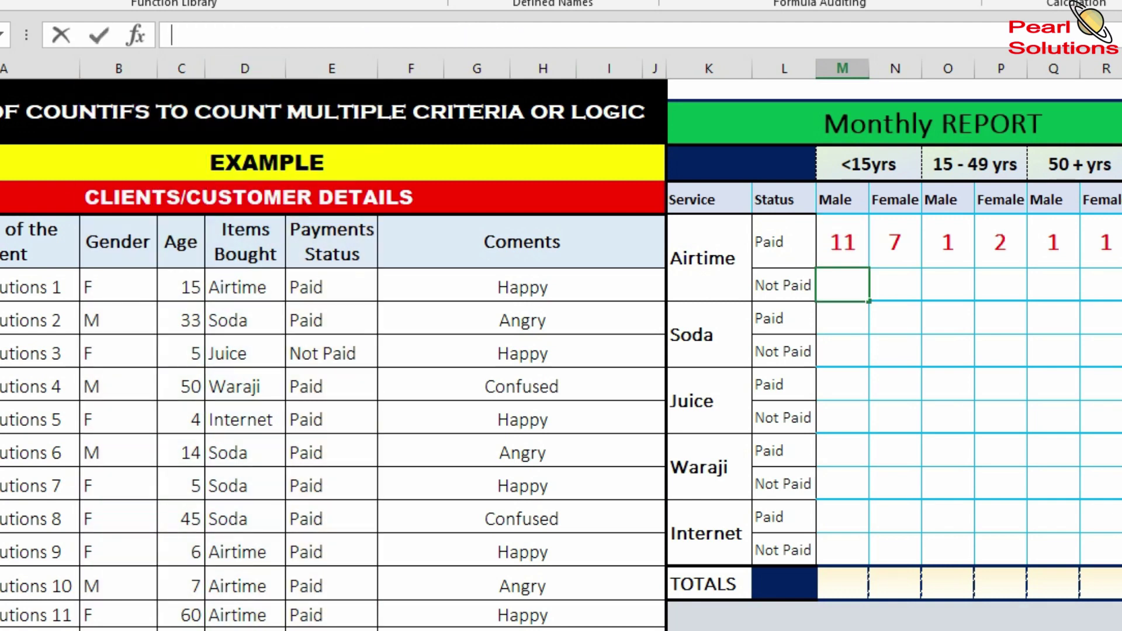
key("ctrl+v")
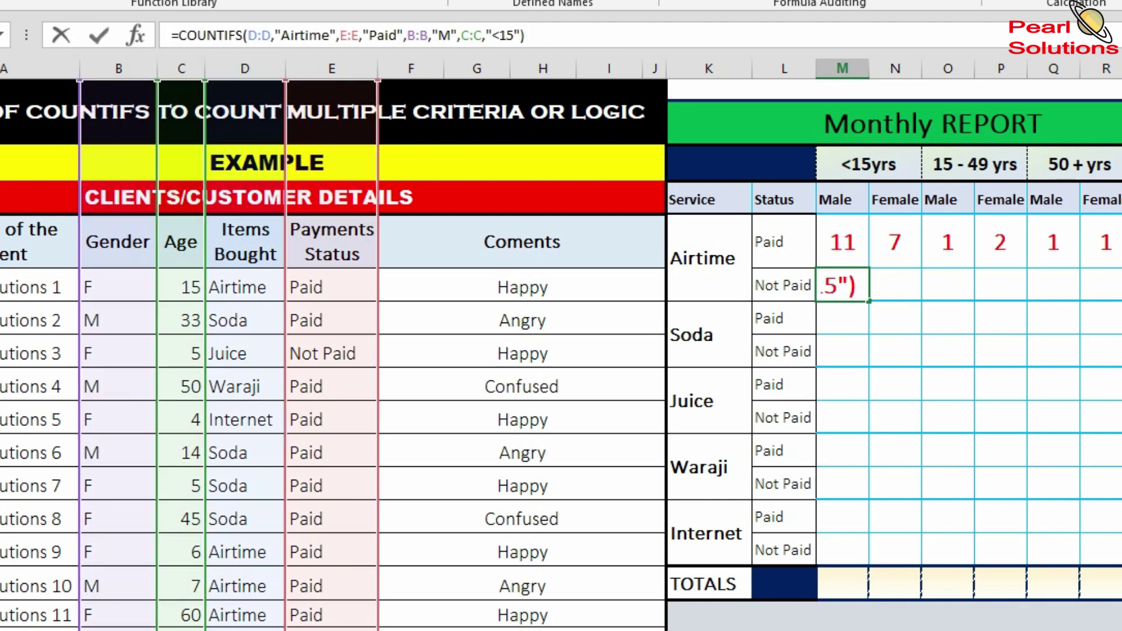
- Set the payment status criterion in the M7 formula to "Not Paid" and enter the formula
left_click(369, 35)
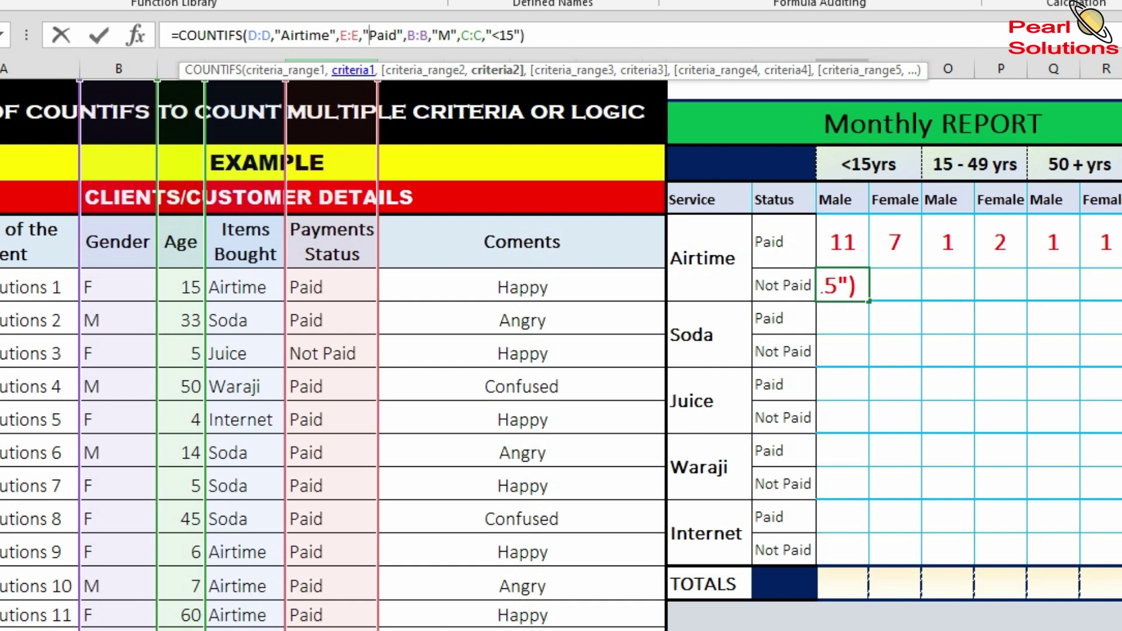
type("nOT")
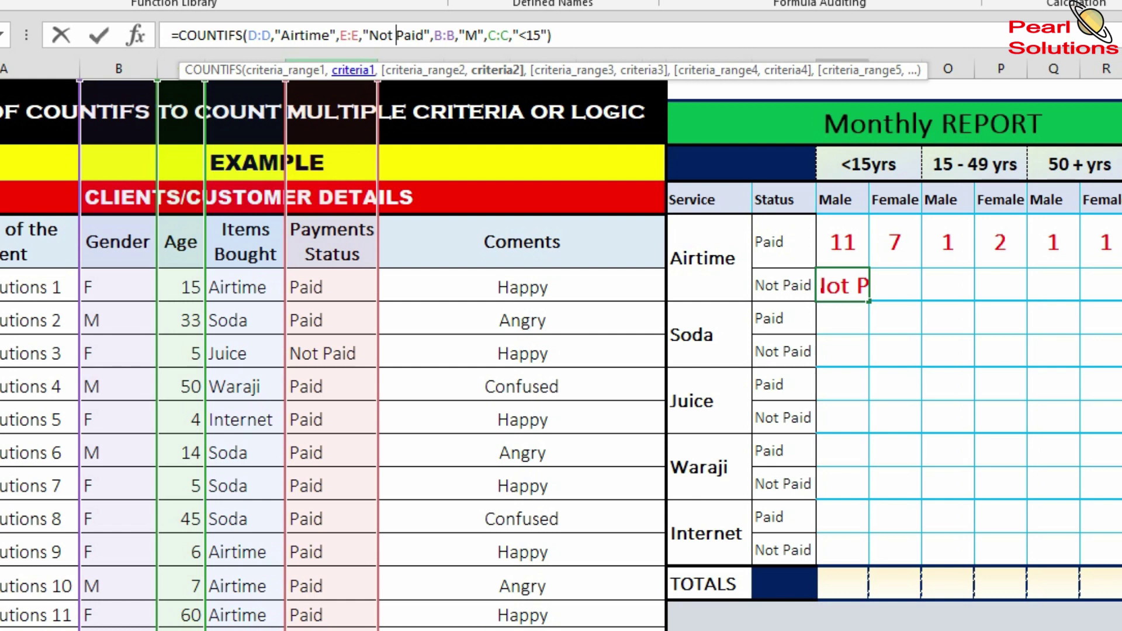
key("Return")
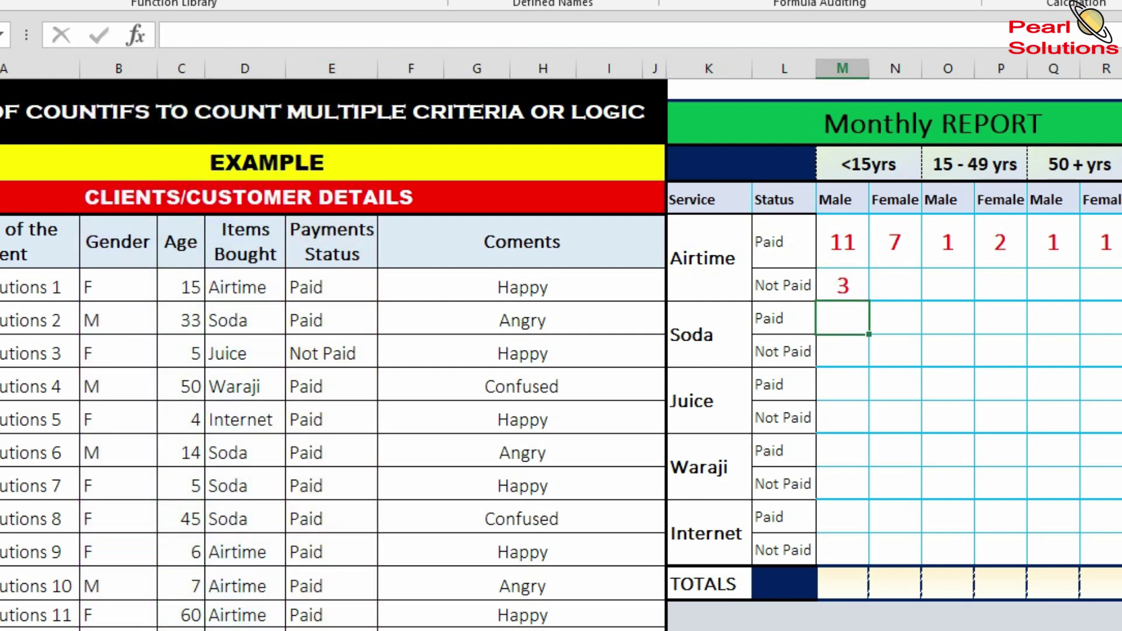
- Copy the formula text from N6 into the Airtime Not Paid cell for females under 15 (N7)
left_click(894, 285)
left_click(895, 242)
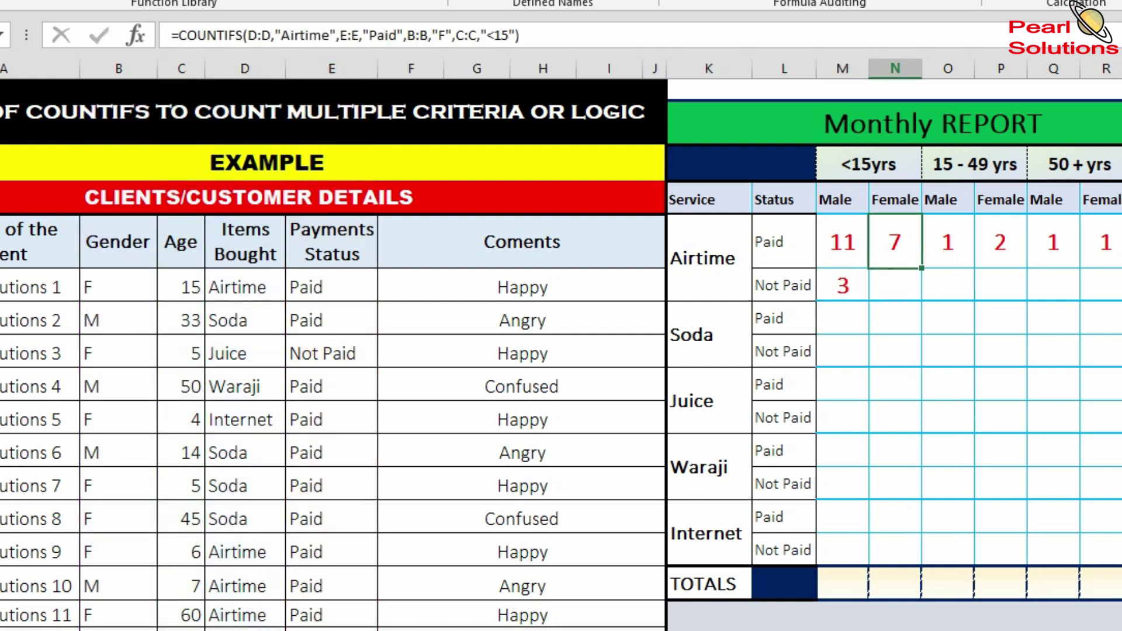
left_click_drag(520, 35, 171, 35)
key("ctrl+c")
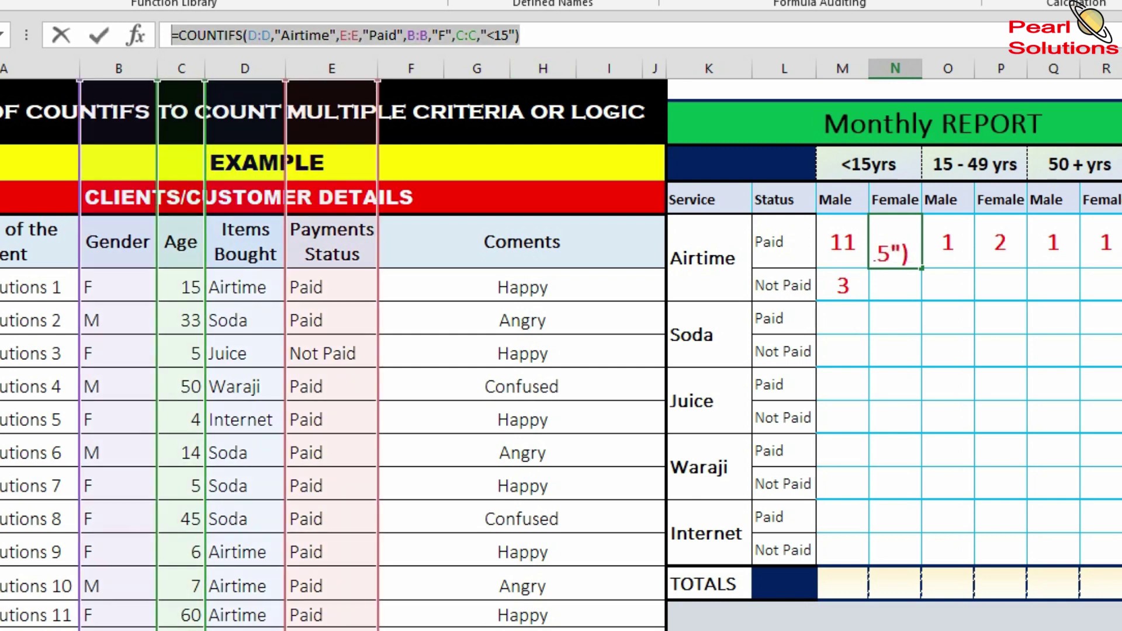
key("Return")
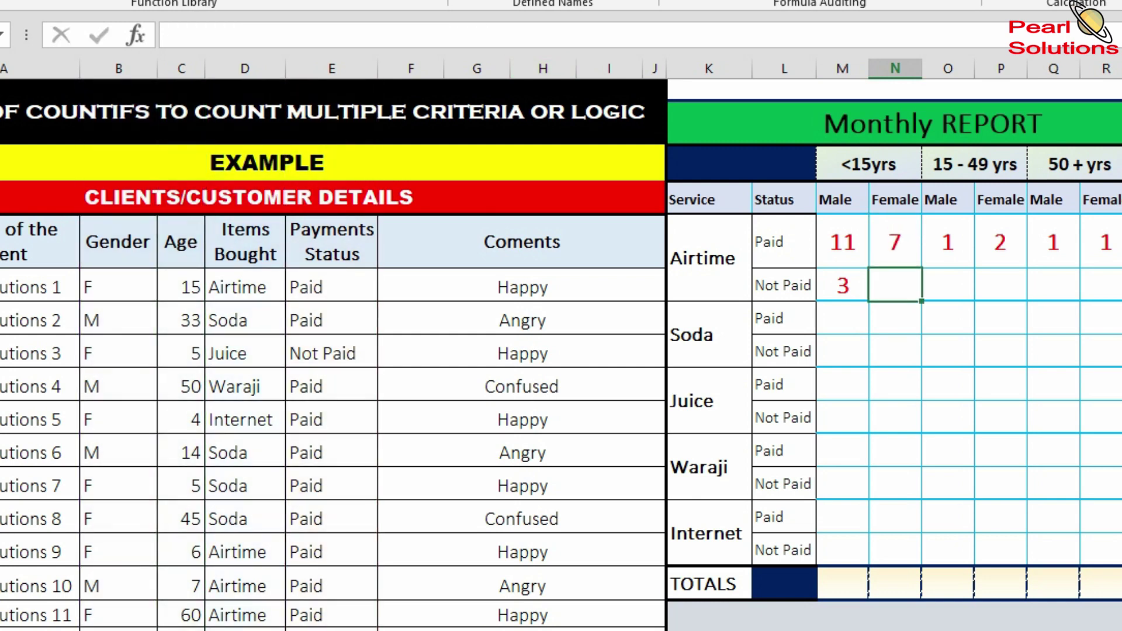
key("F2")
key("ctrl+v")
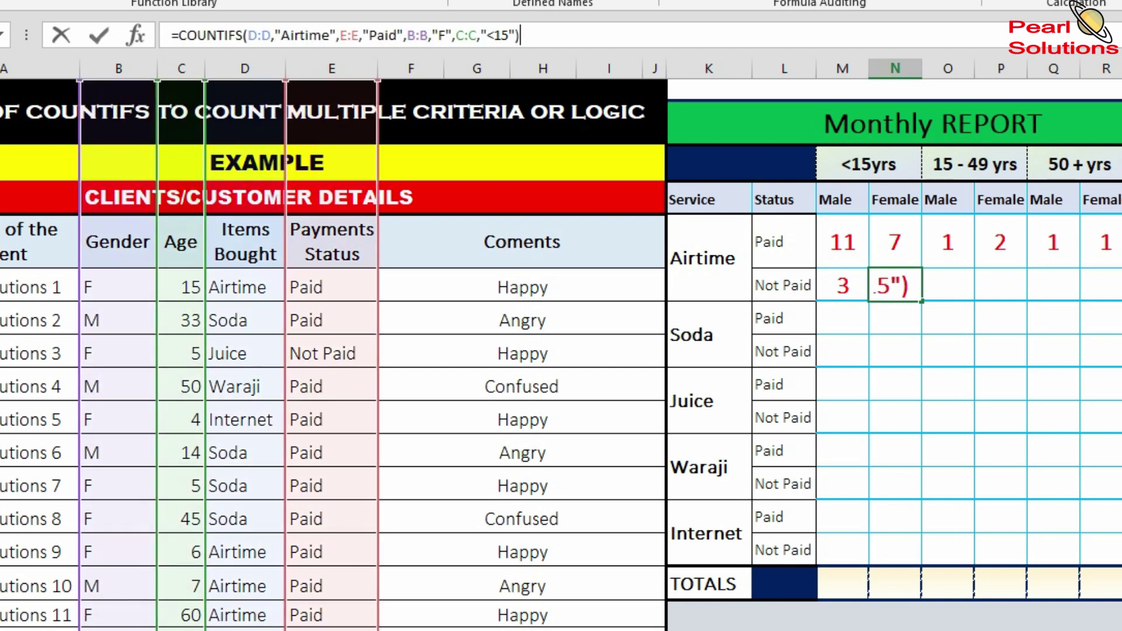
key("Return")
key("Up")
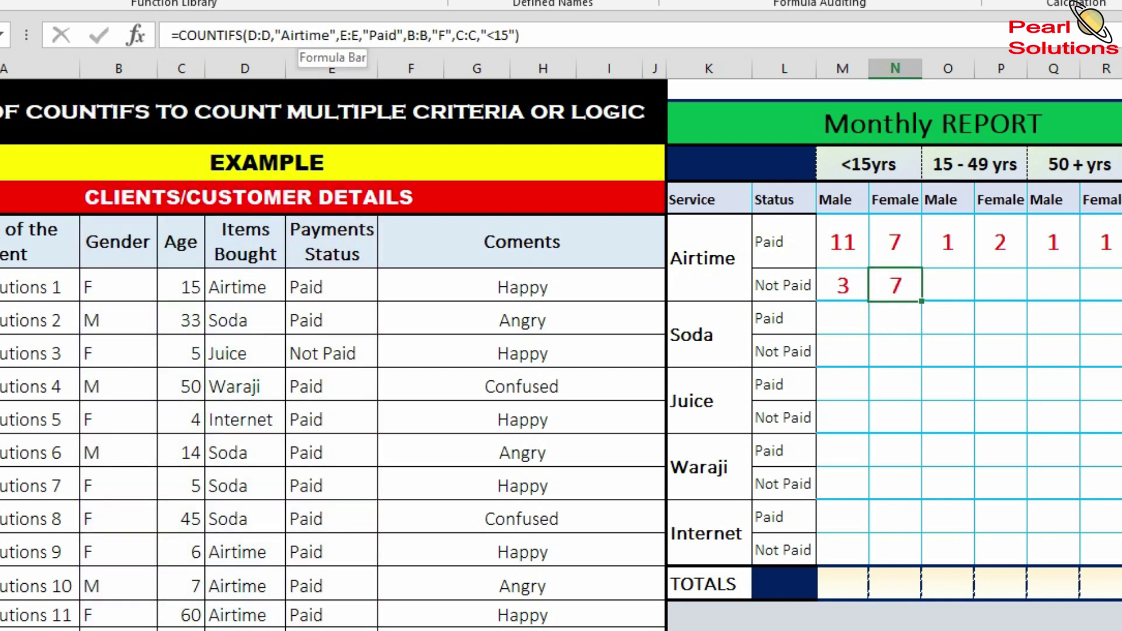
- Set the payment status criterion in the N7 formula to "Not Paid" and enter the formula
left_click(368, 35)
type("Not")
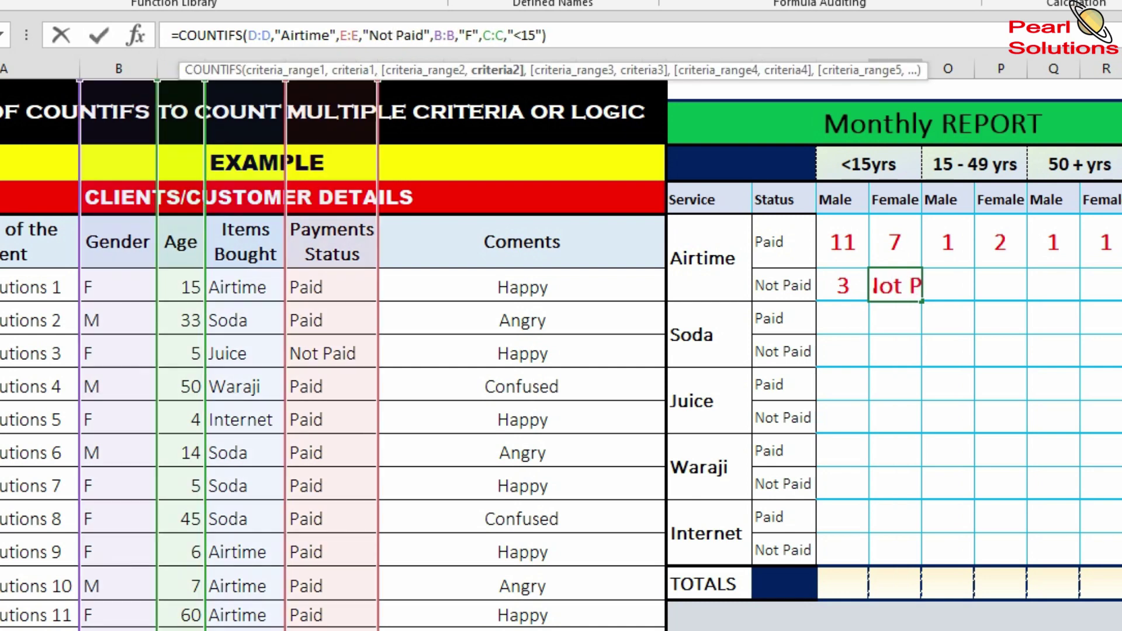
left_click_drag(369, 35, 424, 35)
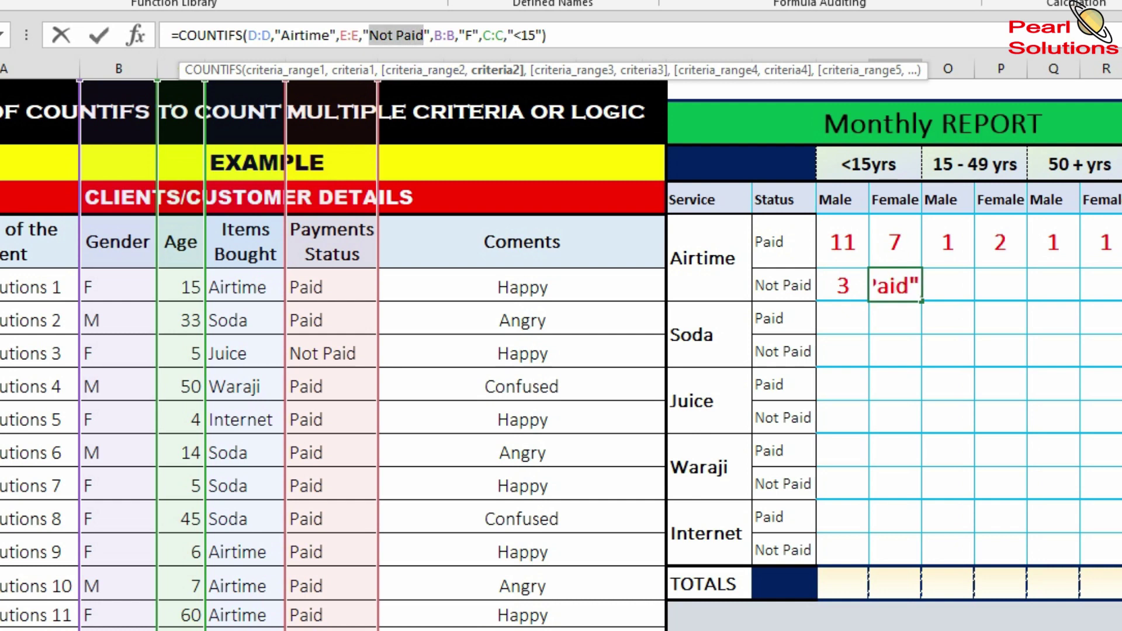
key("Return")
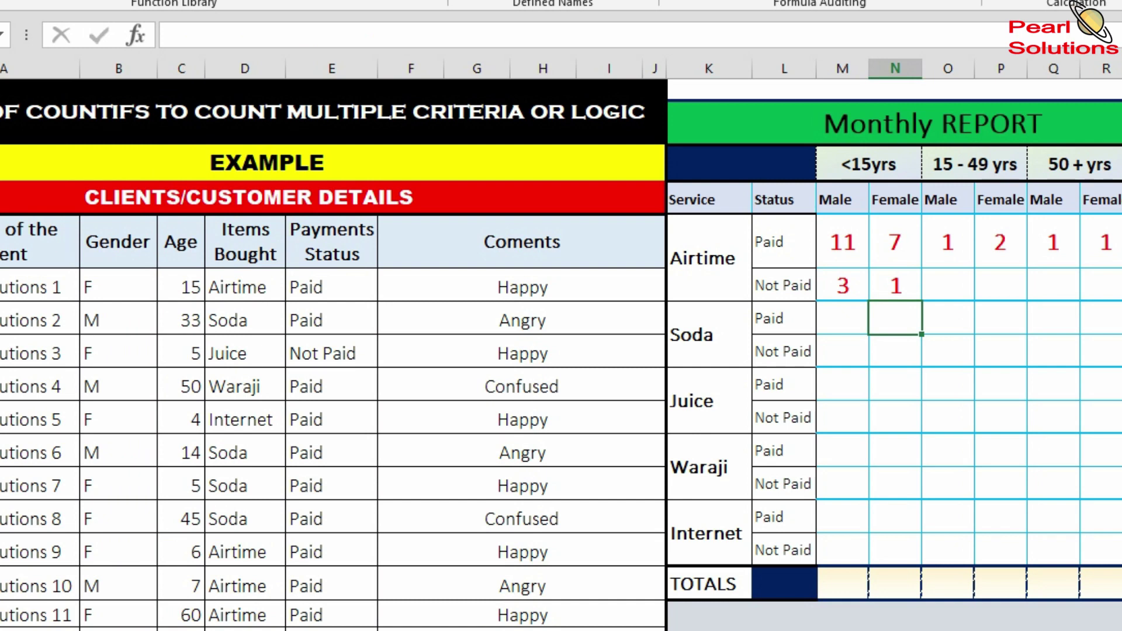
- Copy the formula text from O6 into the Airtime Not Paid cell for males aged 15–49 (O7)
left_click(947, 242)
left_click_drag(603, 35, 171, 35)
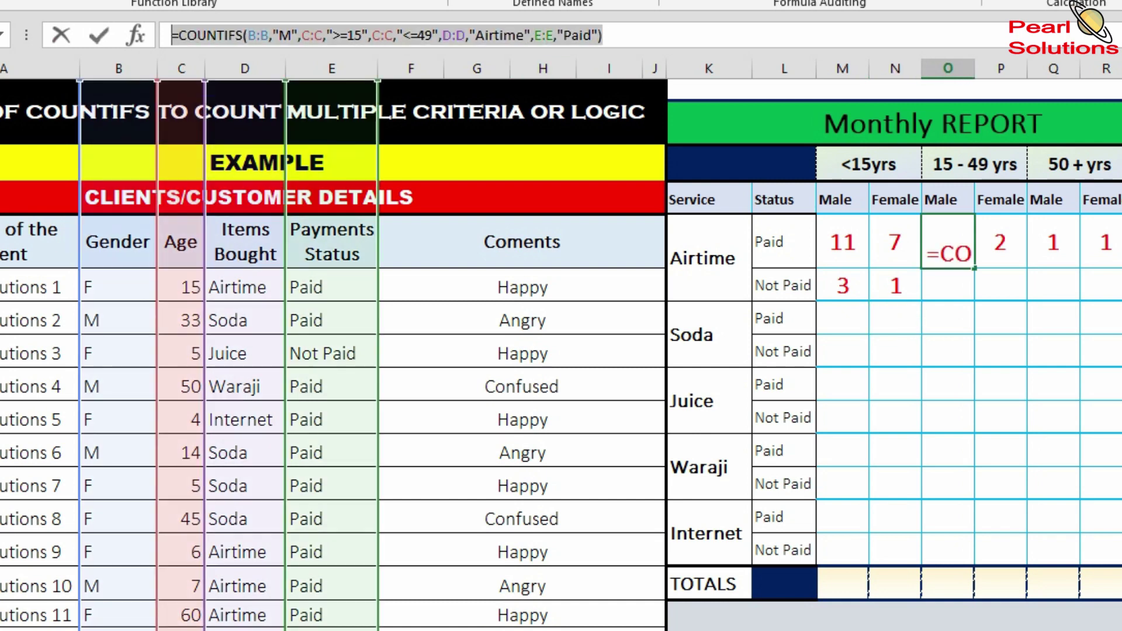
key("Return")
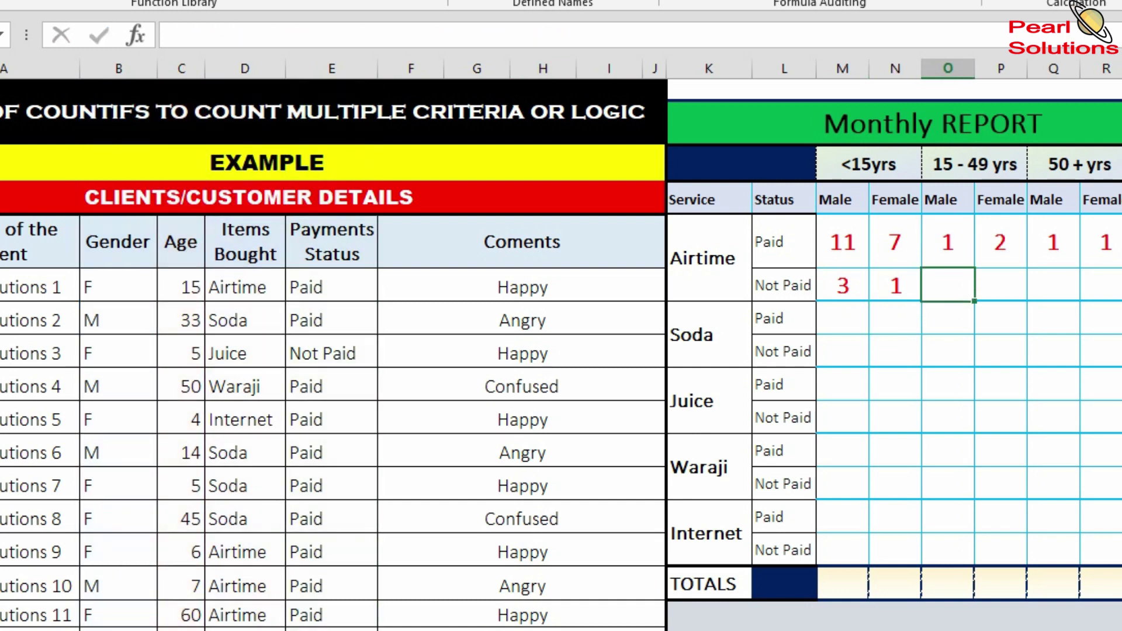
left_click(172, 35)
key("ctrl+v")
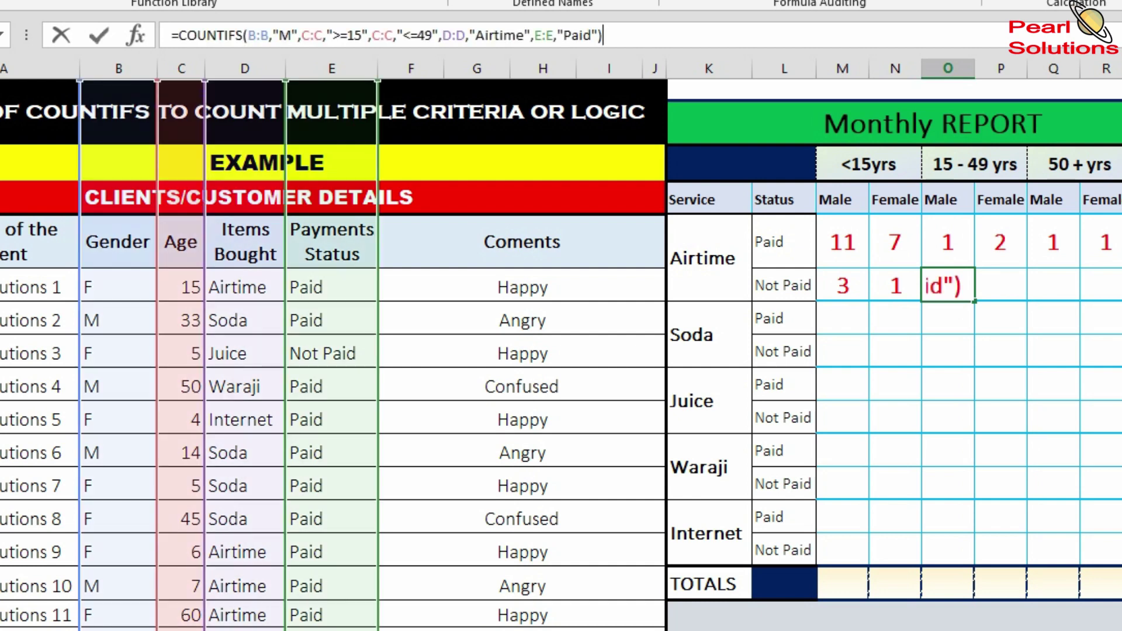
- Set the payment status criterion in the O7 formula to "Not Paid" and enter the formula
left_click(563, 35)
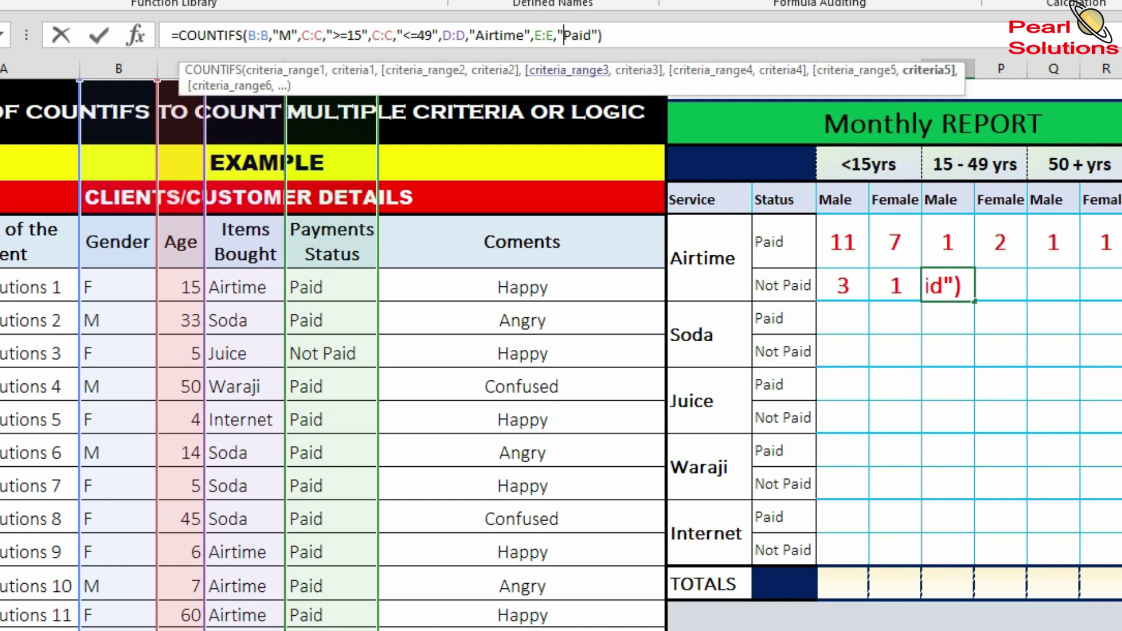
type("Not")
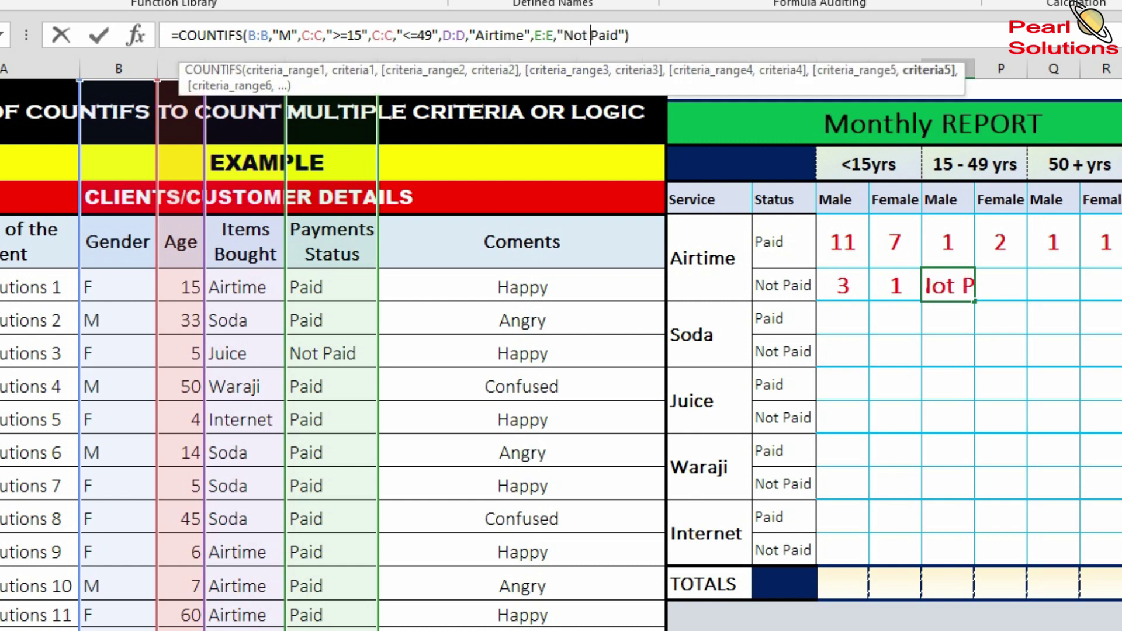
key("Return")
left_click(947, 284)
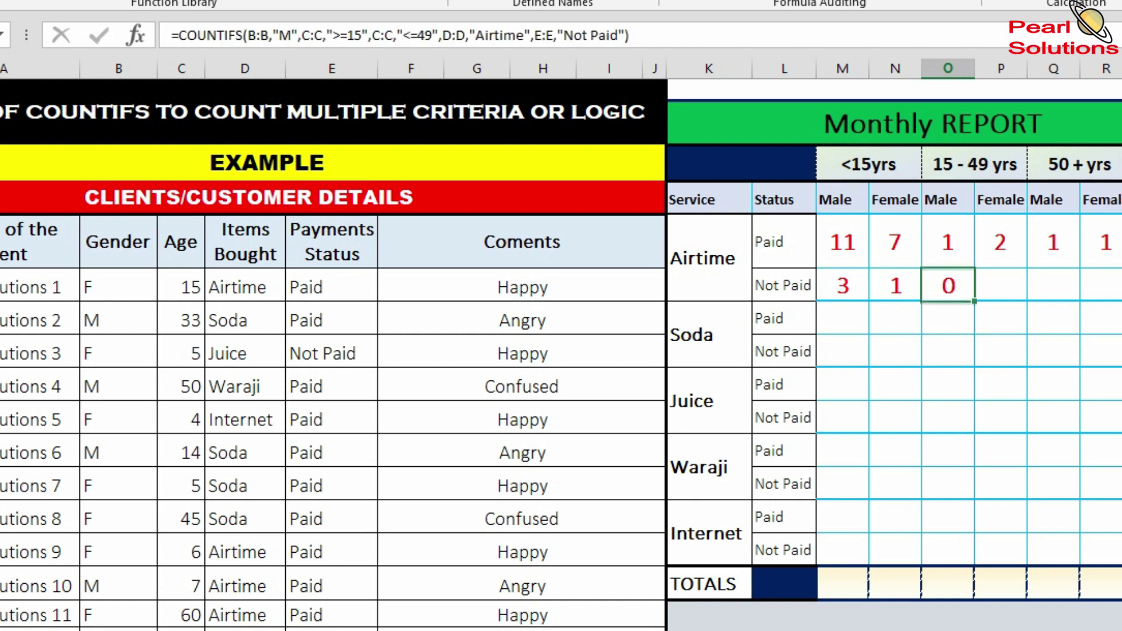
- Copy the formula text from P6 into the Airtime Not Paid cell for females aged 15–49 (P7)
left_click(1000, 285)
left_click(948, 285)
left_click(1000, 241)
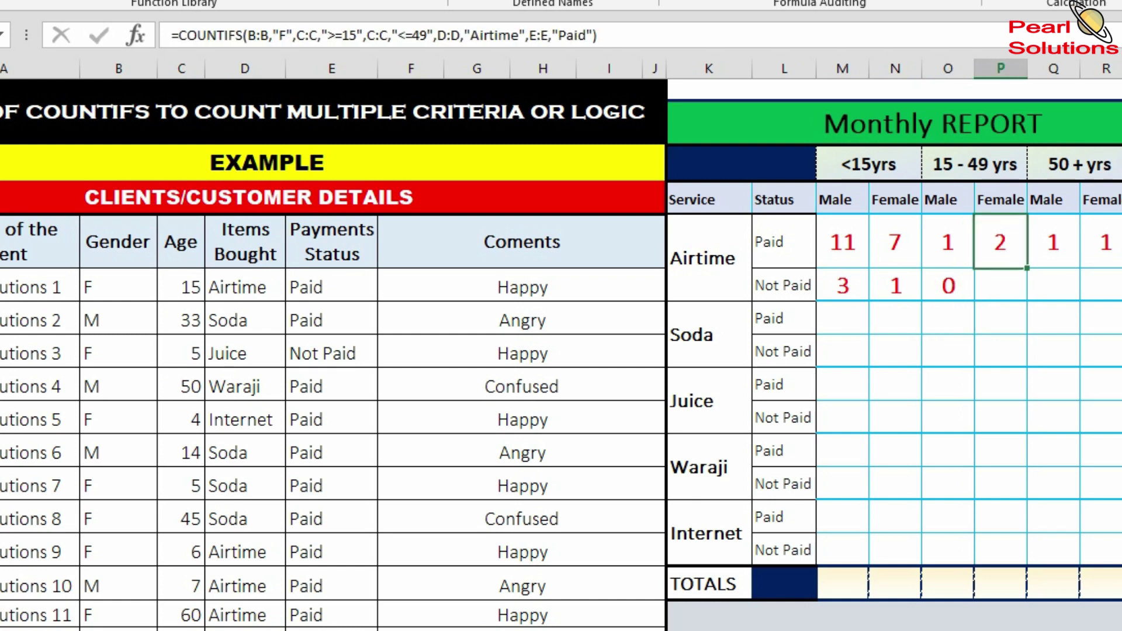
key("F2")
key("shift+End")
key("ctrl+c")
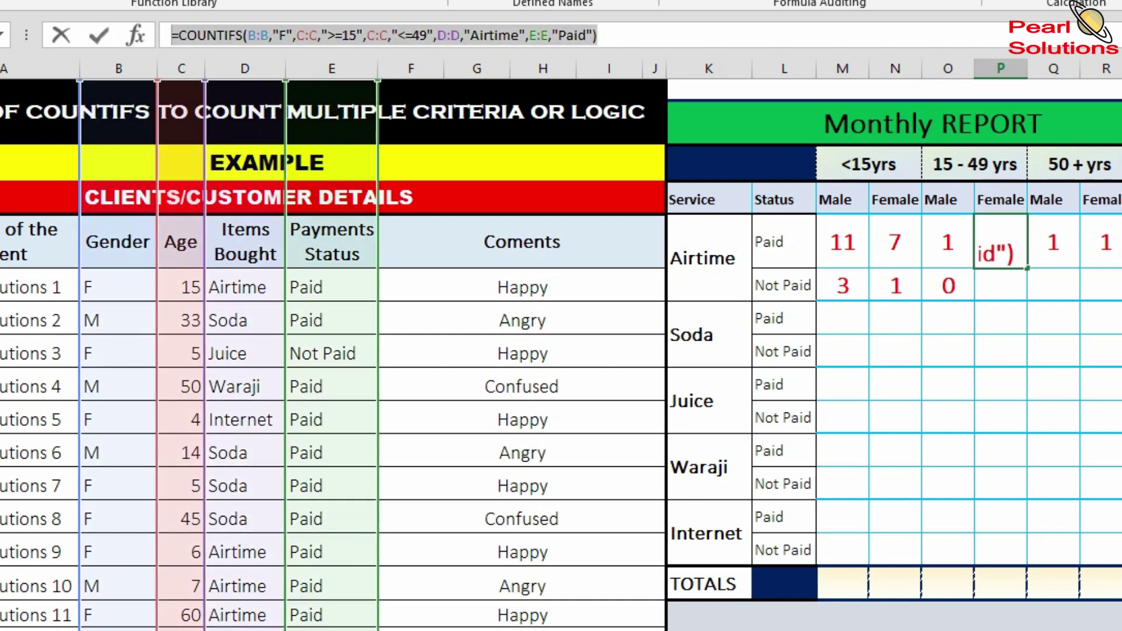
key("Return")
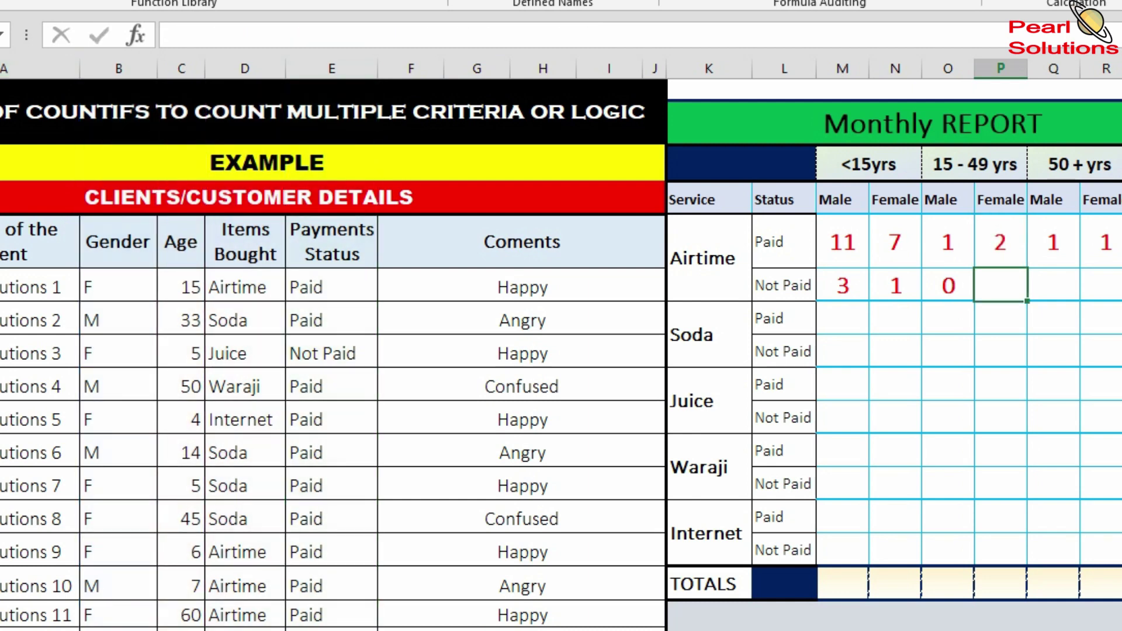
key("F2")
key("ctrl+v")
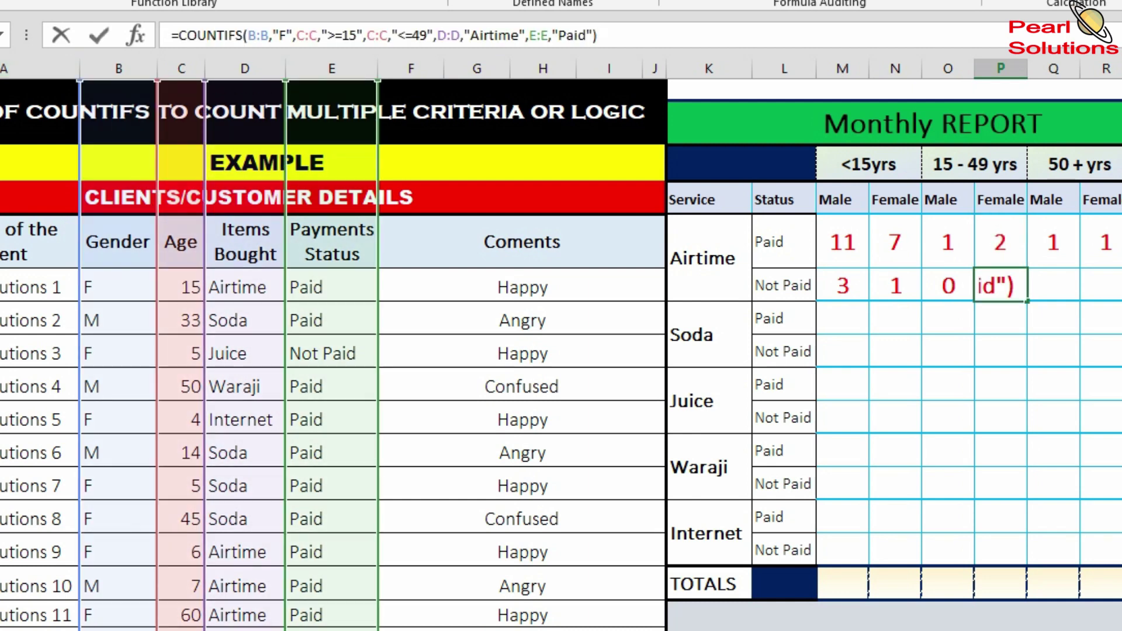
- Set the payment status criterion in the P7 formula to "Not Paid" and enter the formula
key("Left")
key("Left")
key("Left")
key("Left")
key("Left")
key("Left")
type("Not")
key("Return")
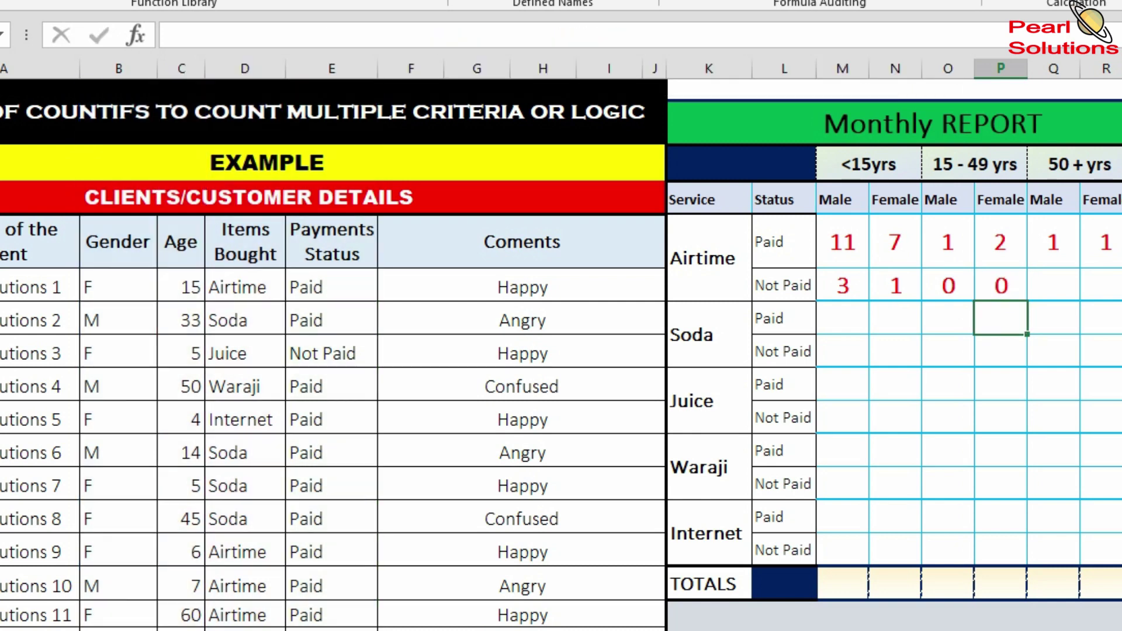
- Copy the formula text from Q6 into the Airtime Not Paid cell for males aged 50+ (Q7)
key("Up")
key("Right")
key("Right")
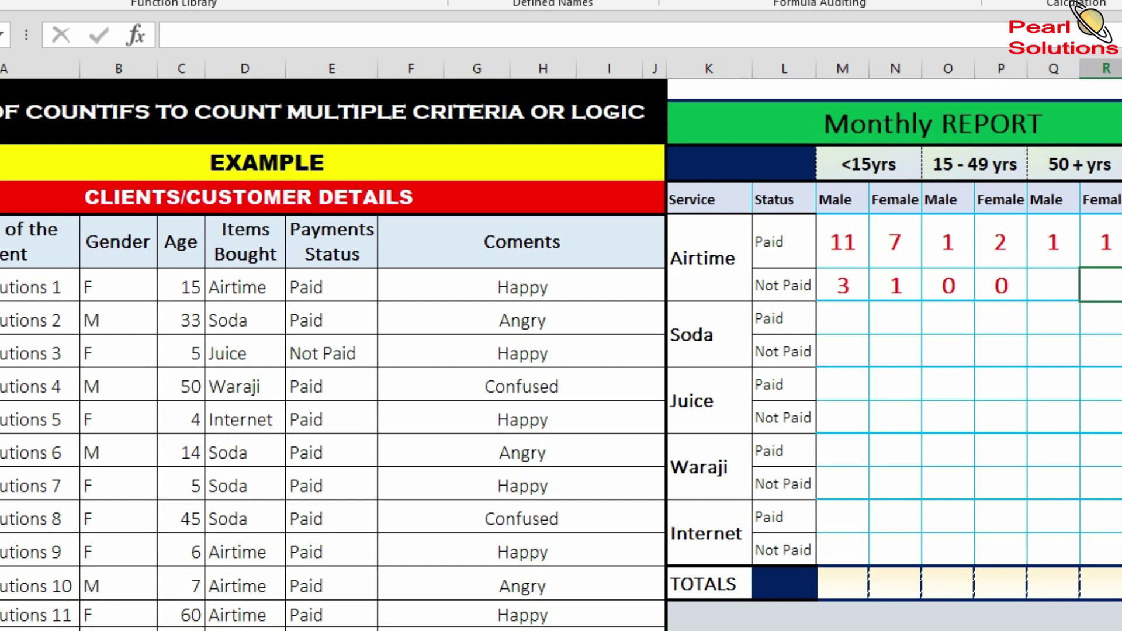
key("Left")
key("Up")
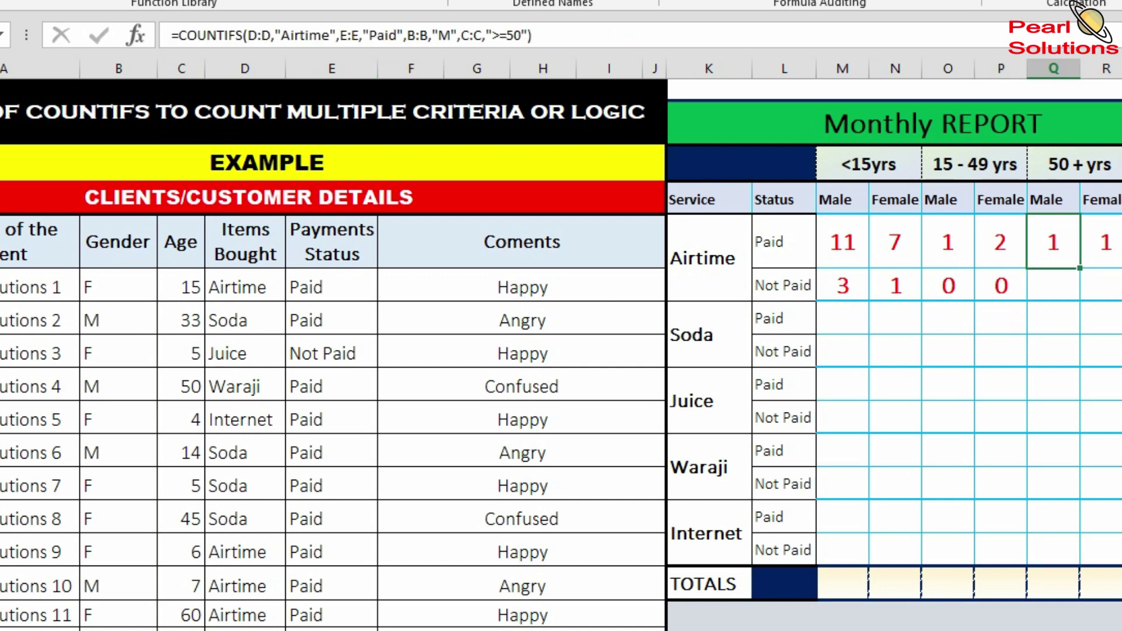
key("F2")
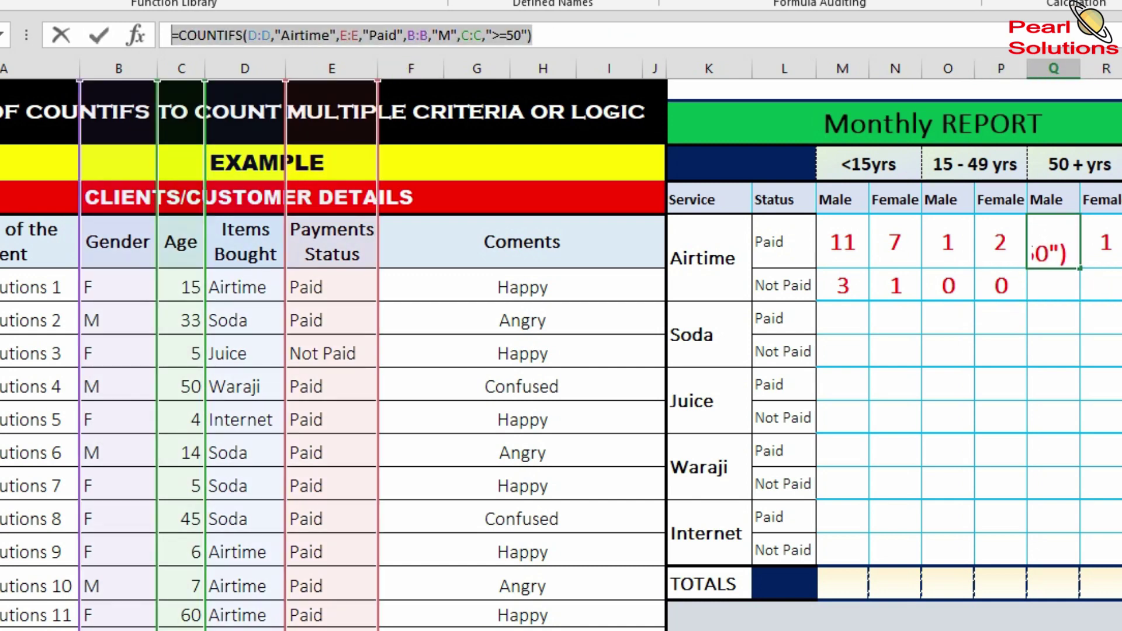
key("Return")
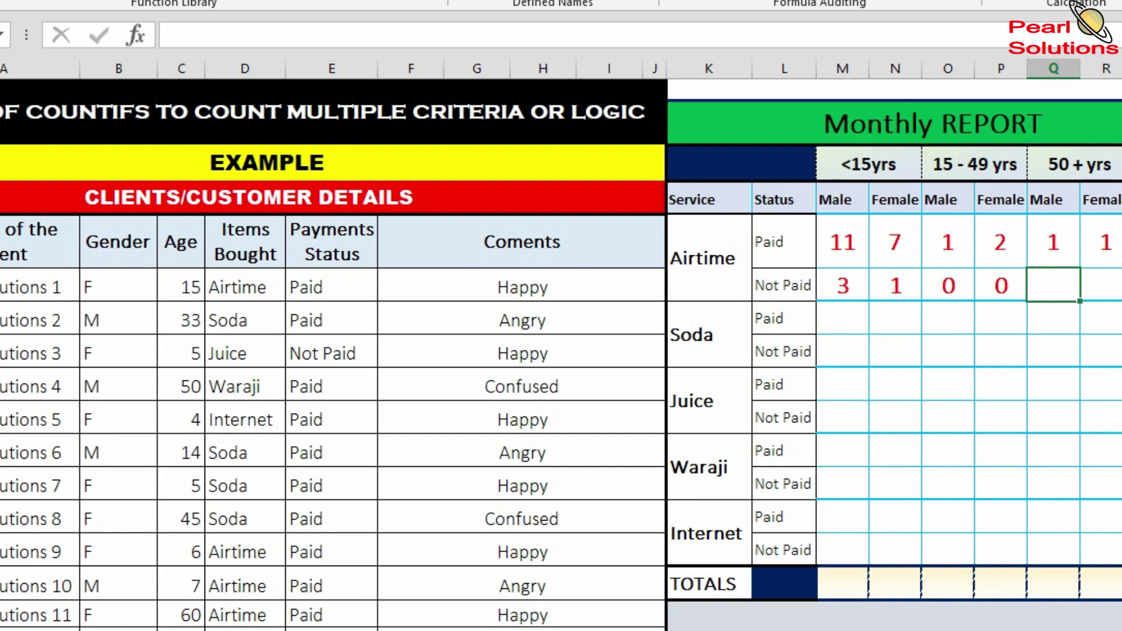
left_click(225, 36)
type("=COUNTIFS(D:D,\"Airtime\",E:E,\"Paid\",B:B,\"M\",C:C,\">=50\")")
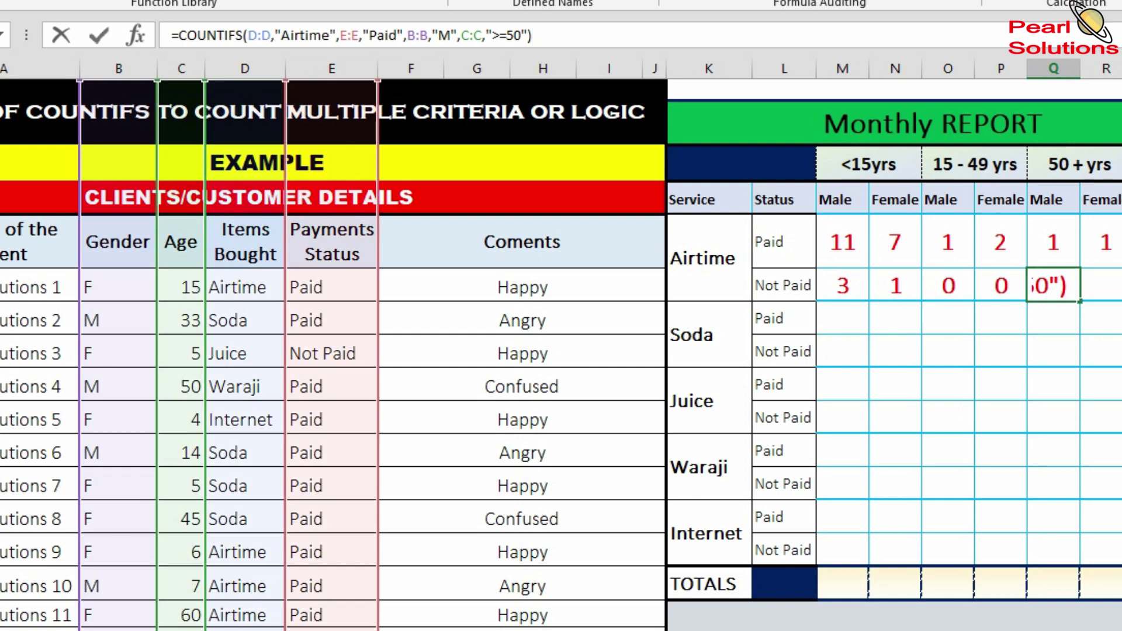
- Set the payment status criterion in the Q7 formula to "Not Paid" and enter the formula
left_click(370, 35)
type("Not Paid")
key("BackSpace")
key("BackSpace")
key("BackSpace")
key("BackSpace")
key("BackSpace")
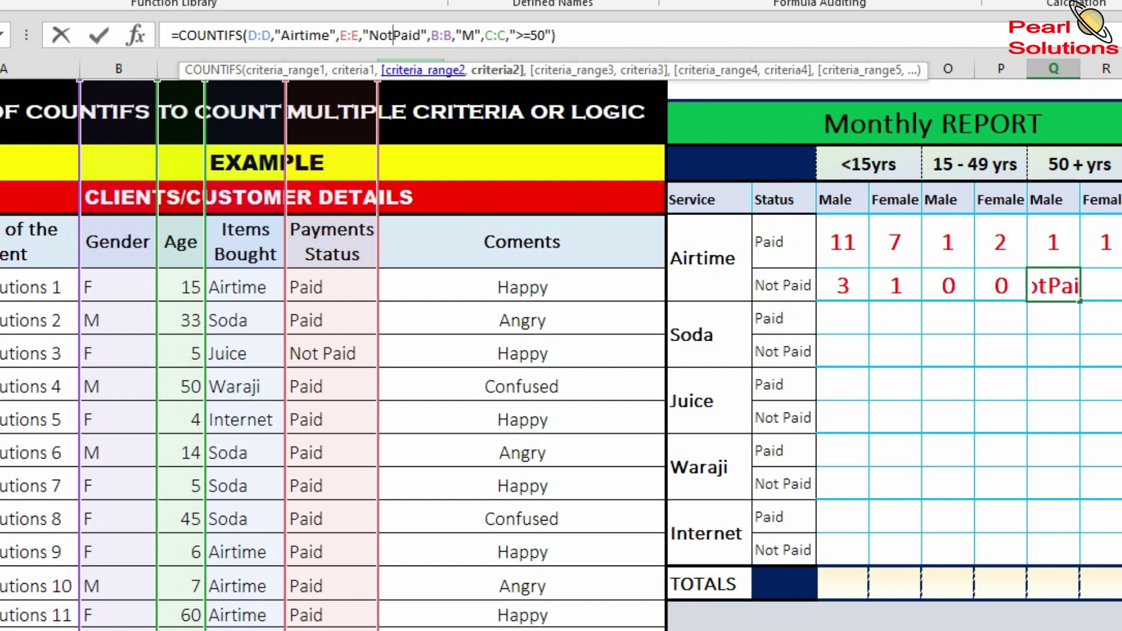
key("Return")
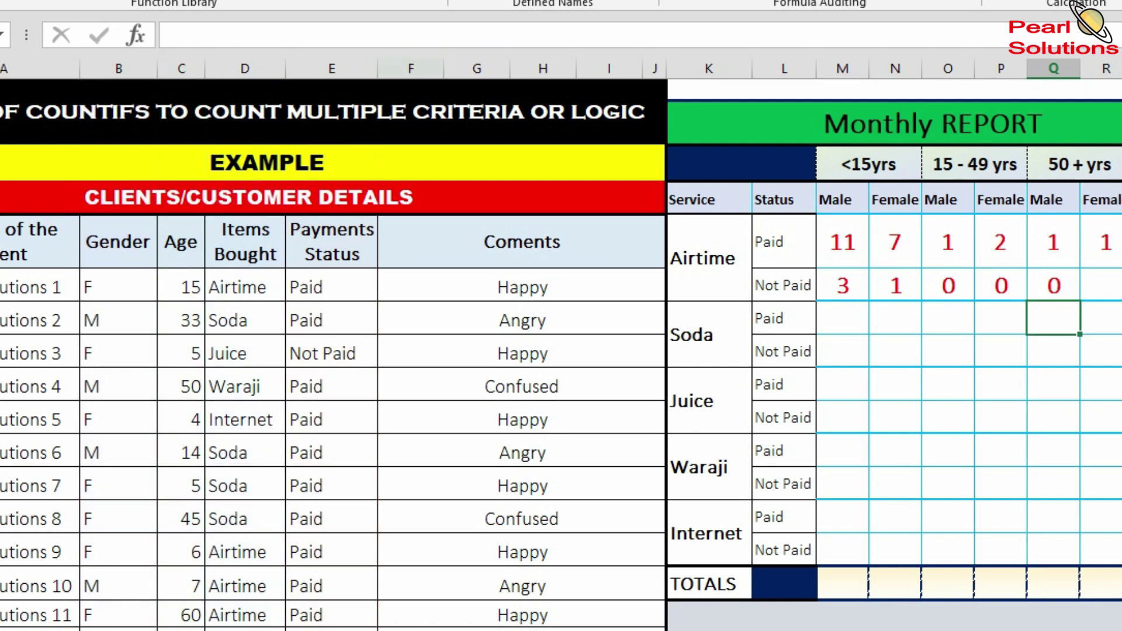
- Copy the formula text from R6 into the Airtime Not Paid cell for females aged 50+ (R7)
left_click(1101, 285)
left_click(1101, 242)
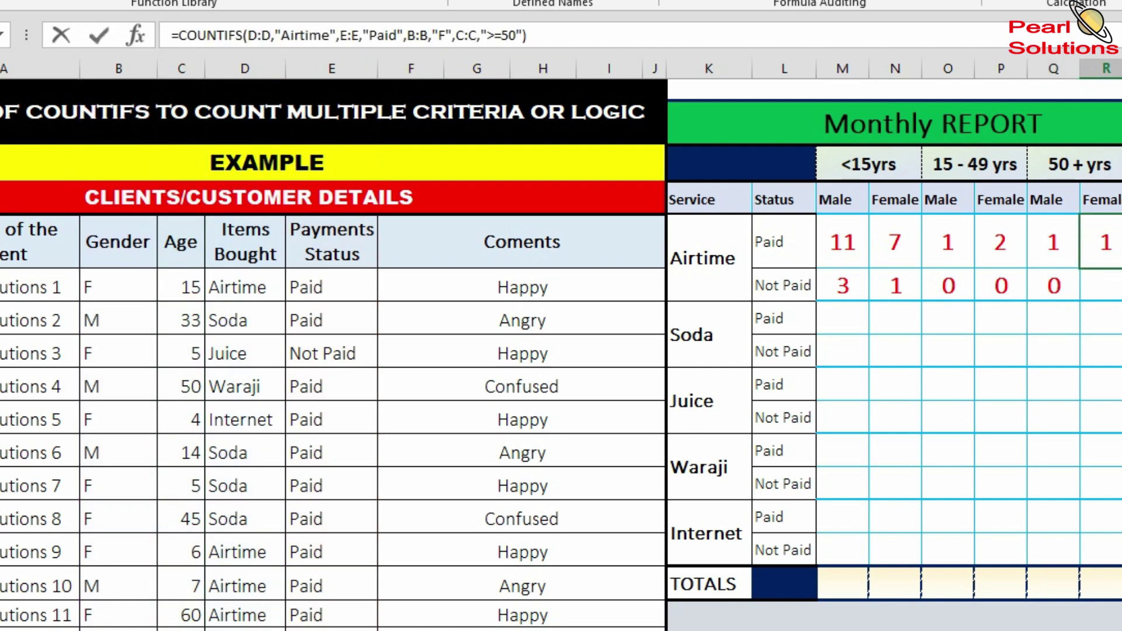
left_click_drag(528, 35, 171, 35)
key("ctrl+c")
key("Return")
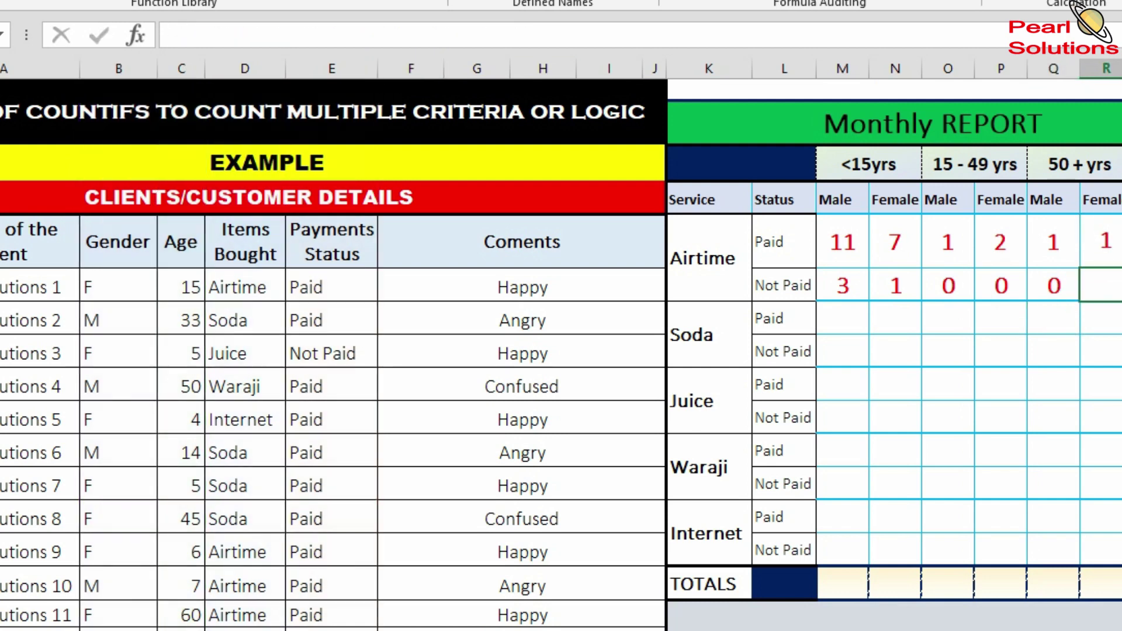
key("ctrl+v")
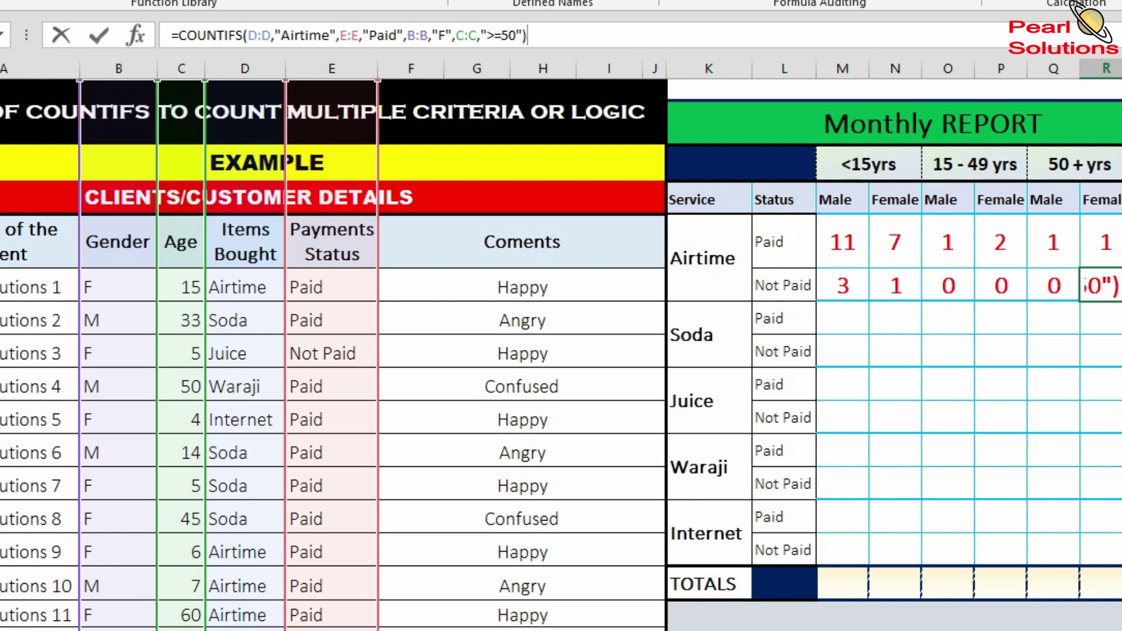
- Set the payment status criterion in the R7 formula to "Not Paid" and enter the formula
left_click(370, 35)
type("No")
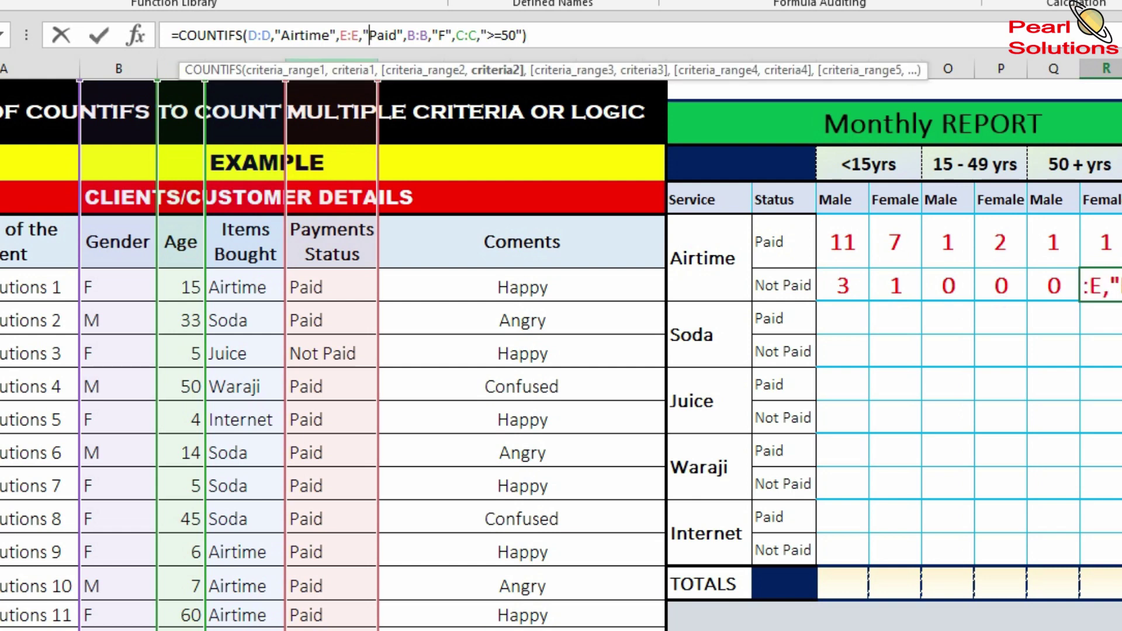
type("t")
key("Return")
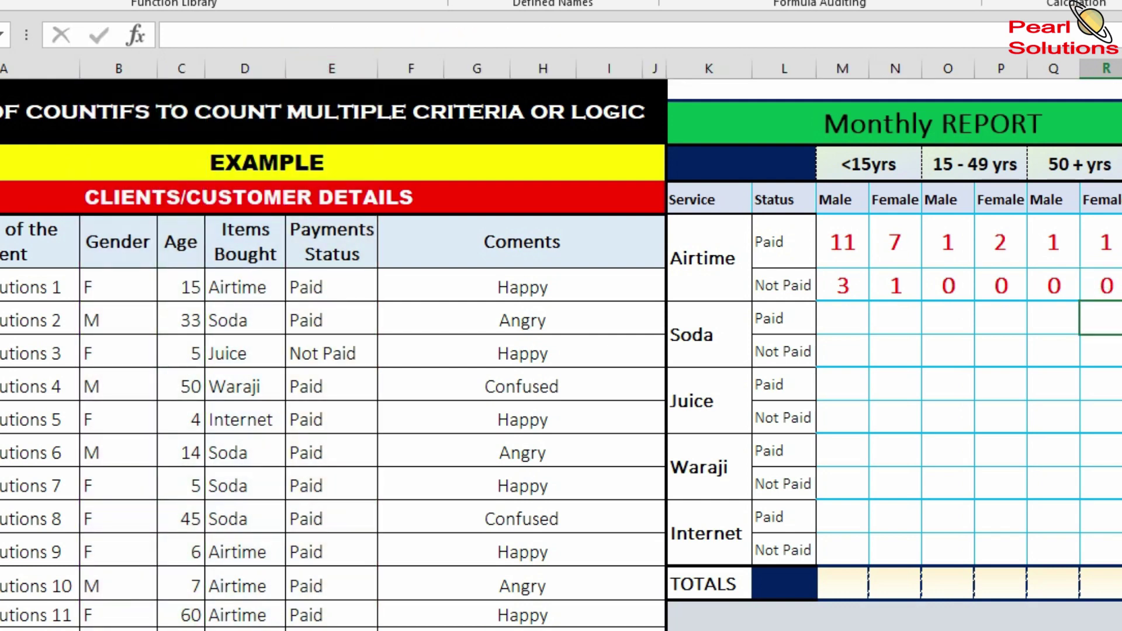
- Review the Airtime Paid and Not Paid cells across all gender and age columns (M6:R7) of the Monthly Report
left_click(1000, 384)
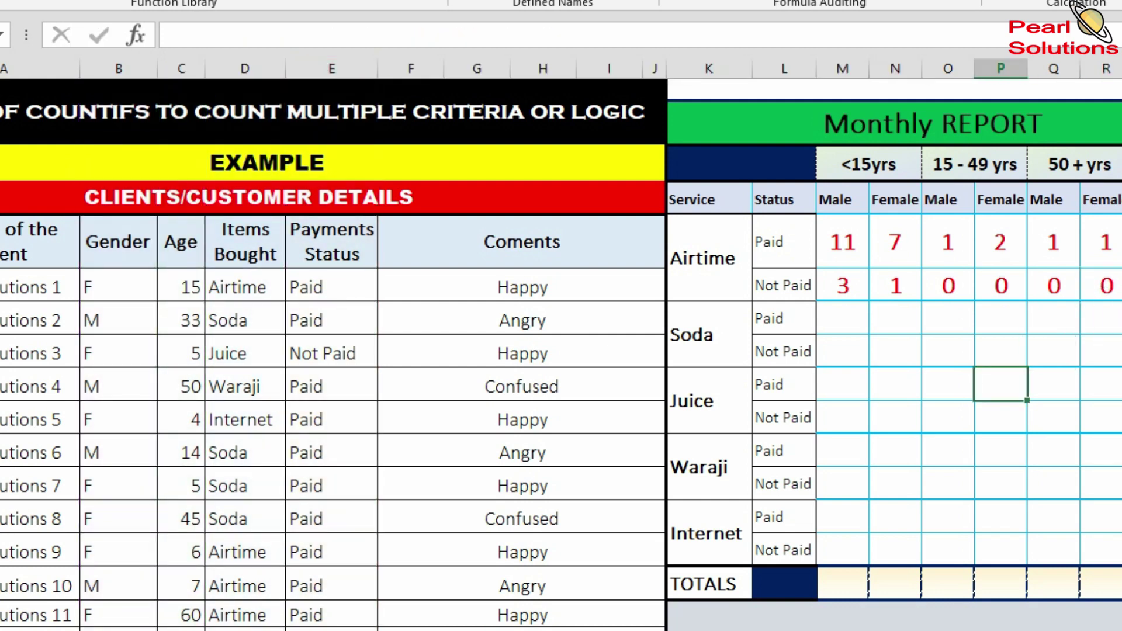
left_click(708, 258)
left_click_drag(842, 242, 1105, 285)
left_click(842, 285)
left_click(895, 285)
left_click(842, 285)
left_click(895, 285)
left_click_drag(842, 242, 1105, 242)
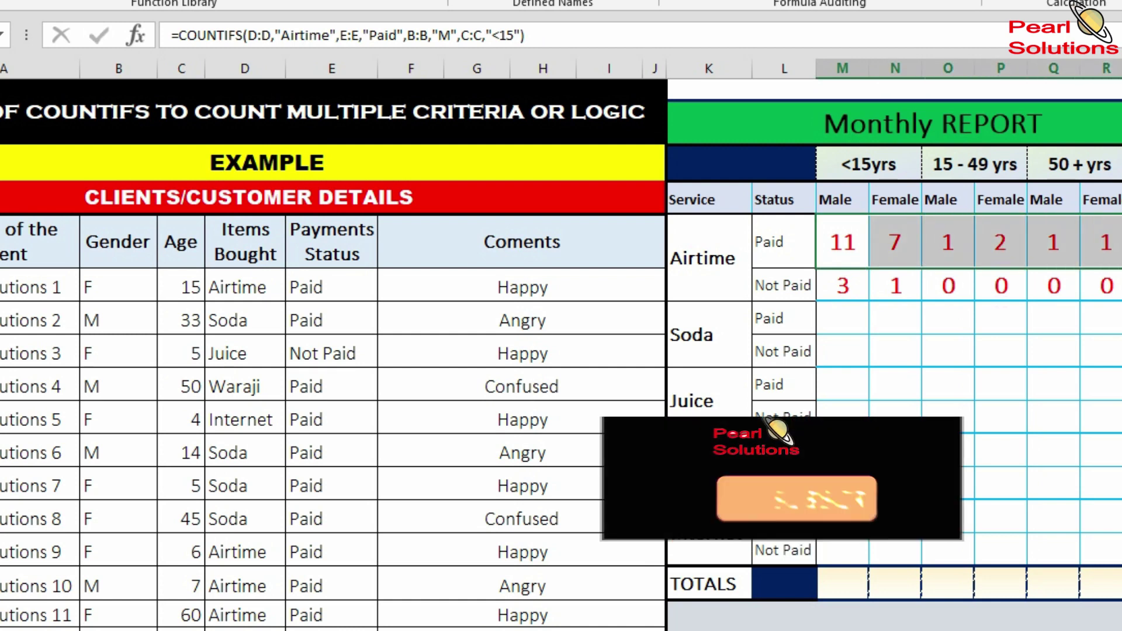
left_click(947, 351)
left_click(894, 383)
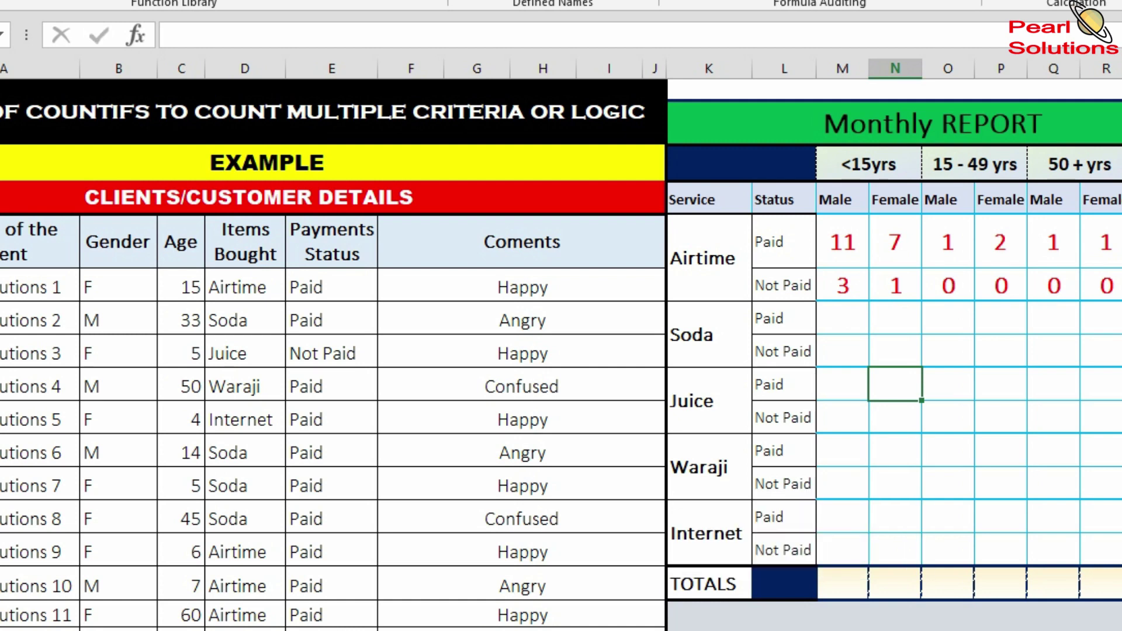
left_click(842, 317)
left_click_drag(841, 242, 1106, 285)
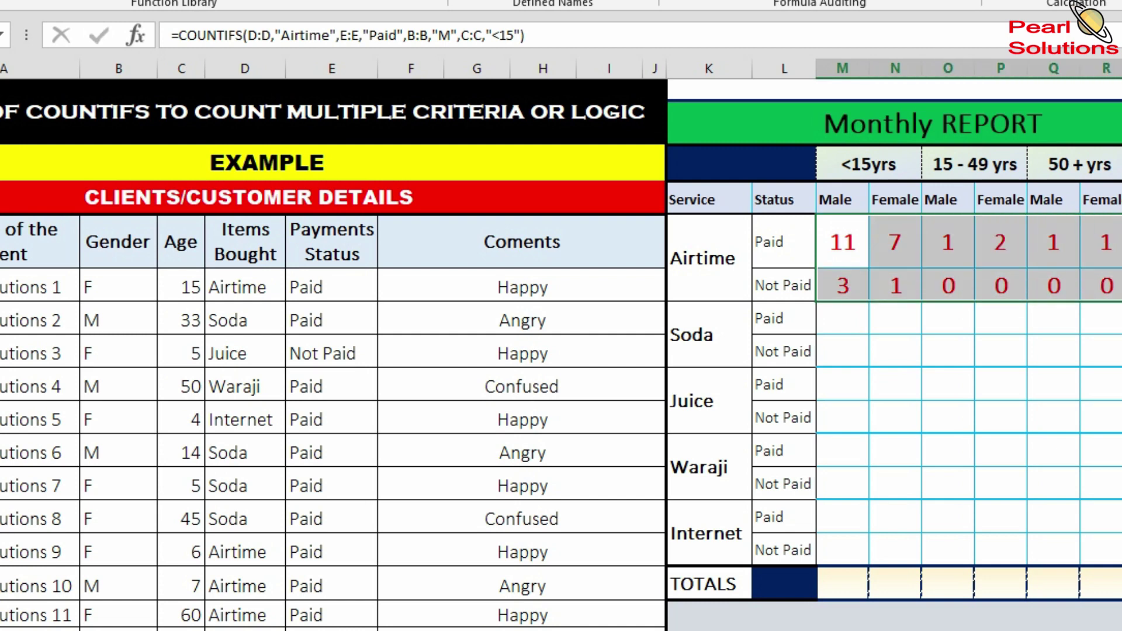
- Copy the Airtime Paid and Not Paid formulas (M6:R7) into the two Soda rows starting at M8
key("ctrl+c")
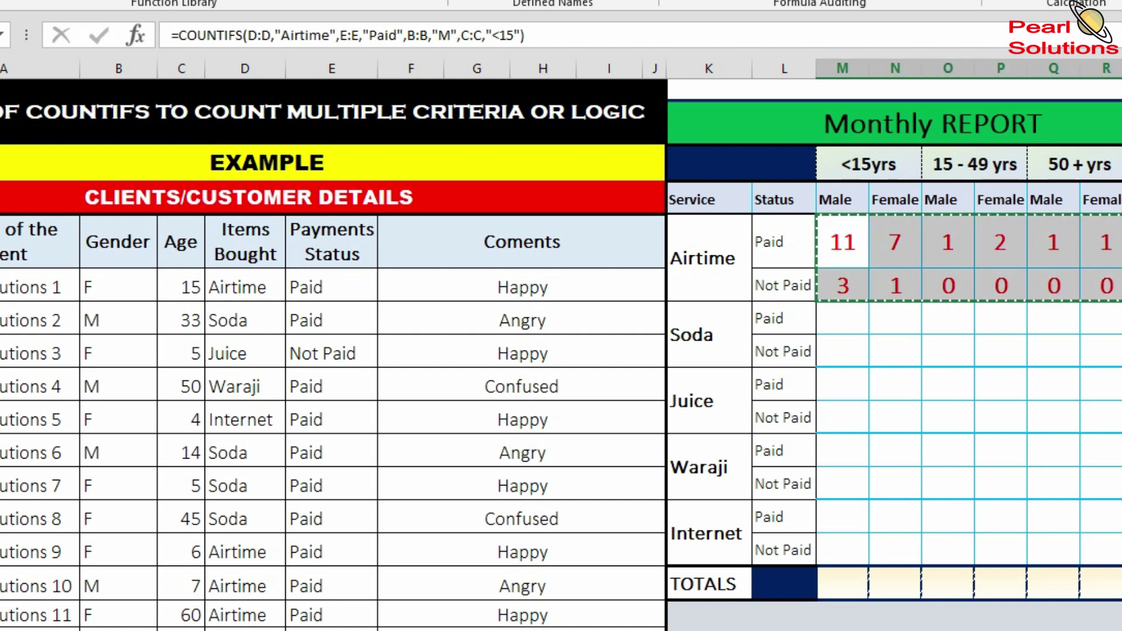
left_click(842, 317)
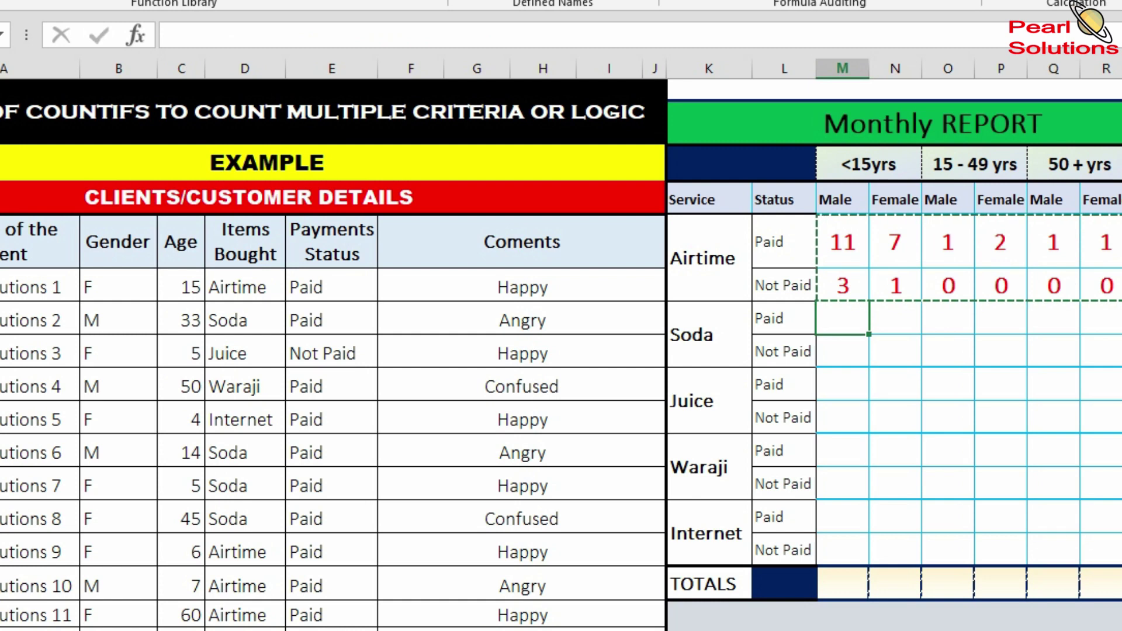
key("ctrl+v")
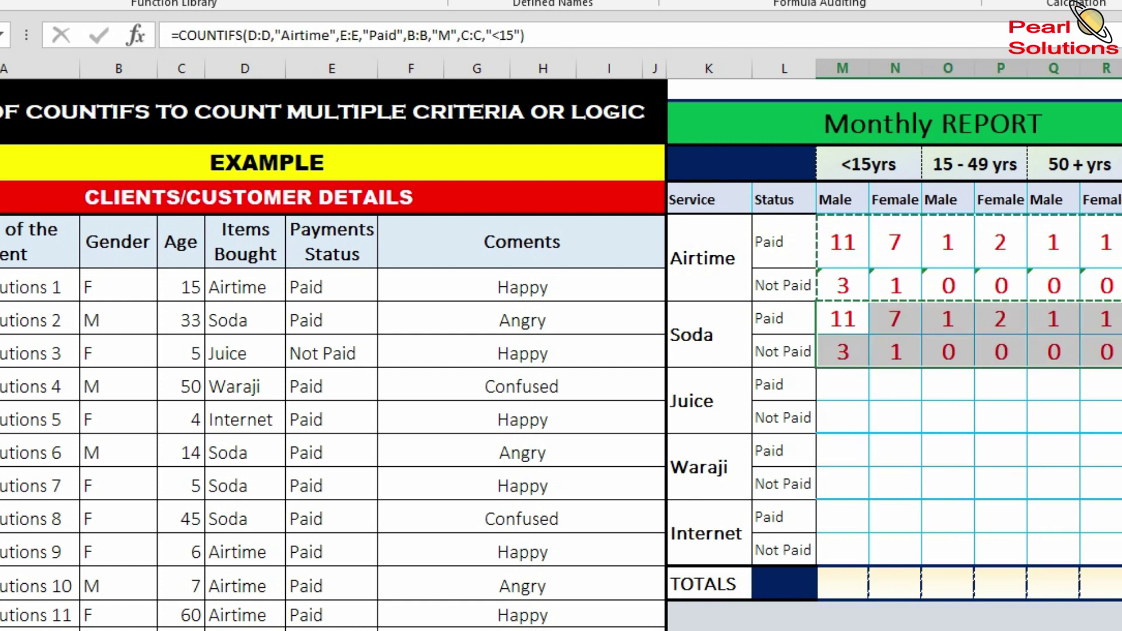
left_click(1000, 351)
- Set the service criterion in the Soda Paid formula for males under 15 (M8) to "Soda" and enter it
left_click(842, 317)
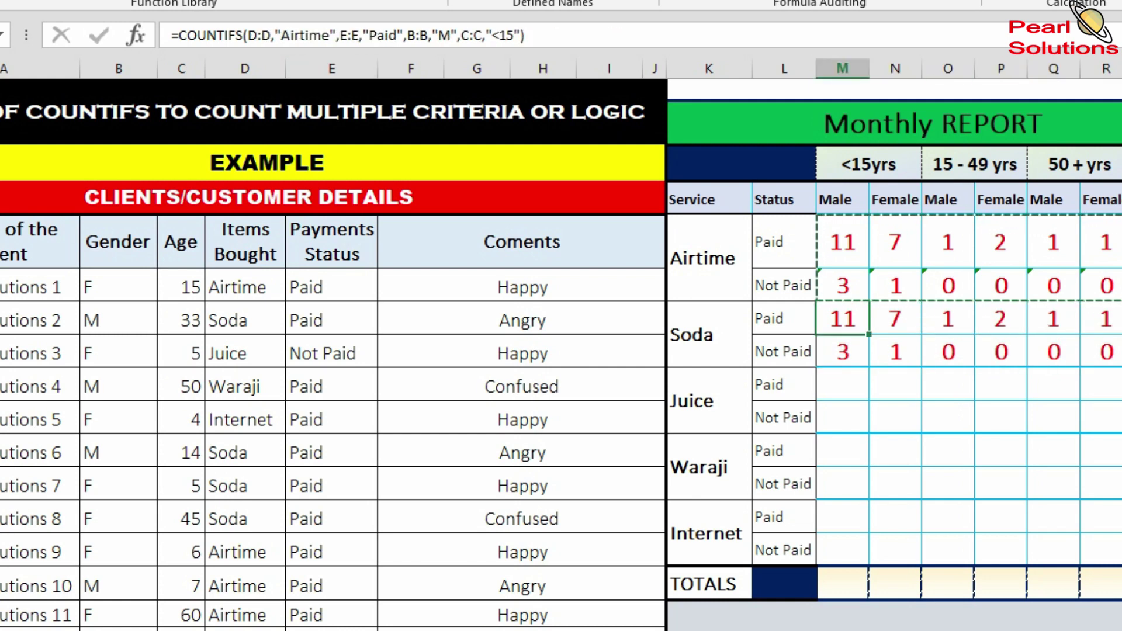
left_click_drag(281, 36, 330, 36)
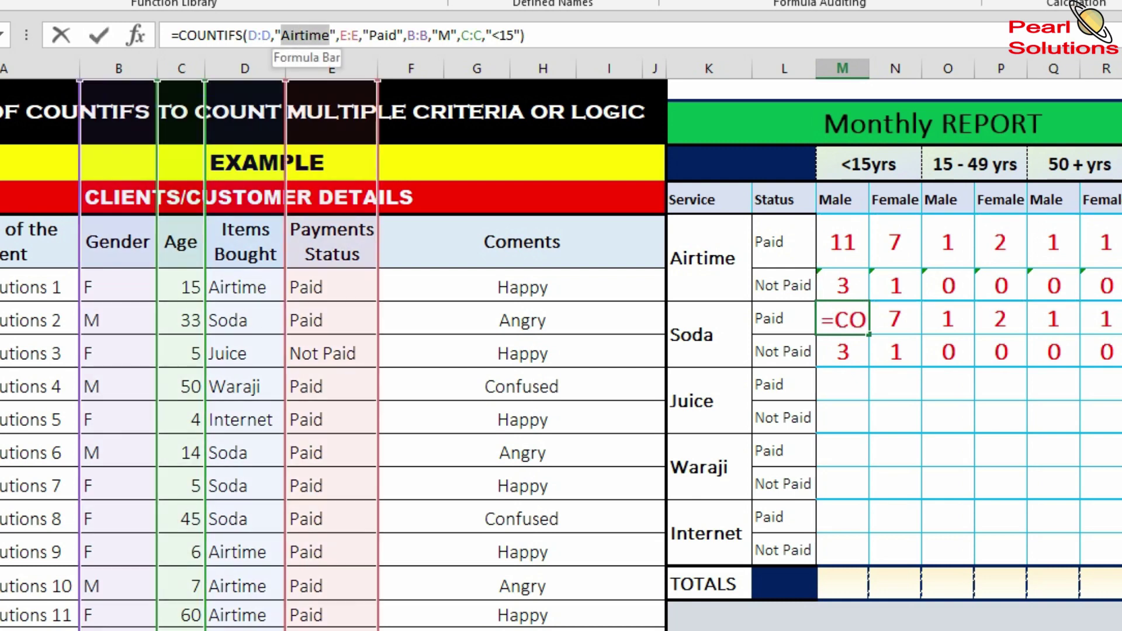
type("Soda")
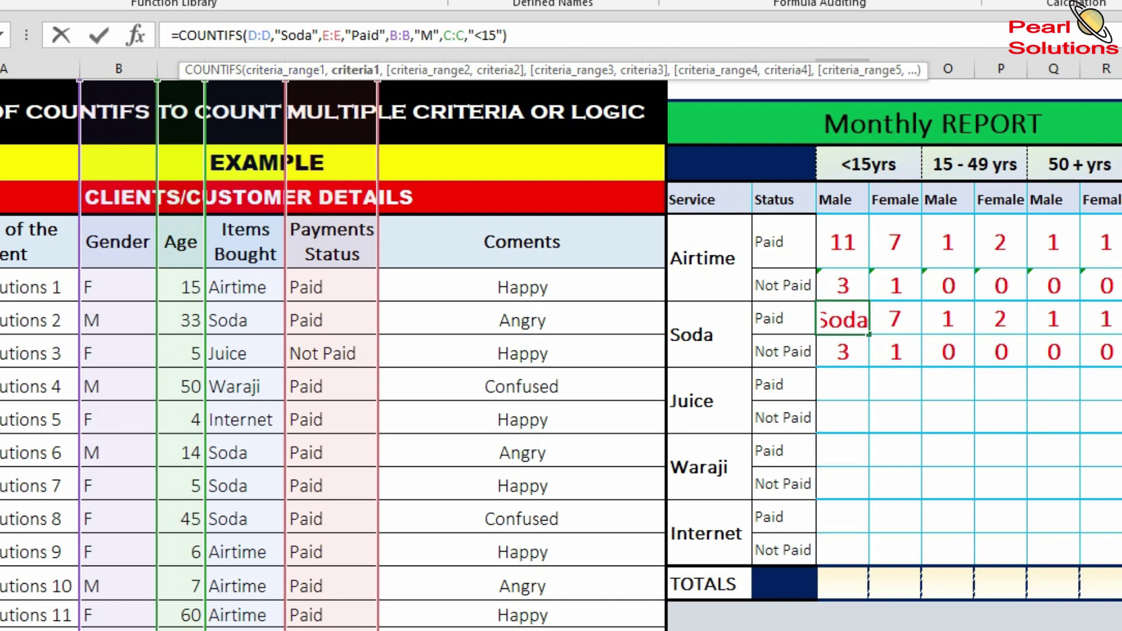
left_click_drag(281, 36, 305, 36)
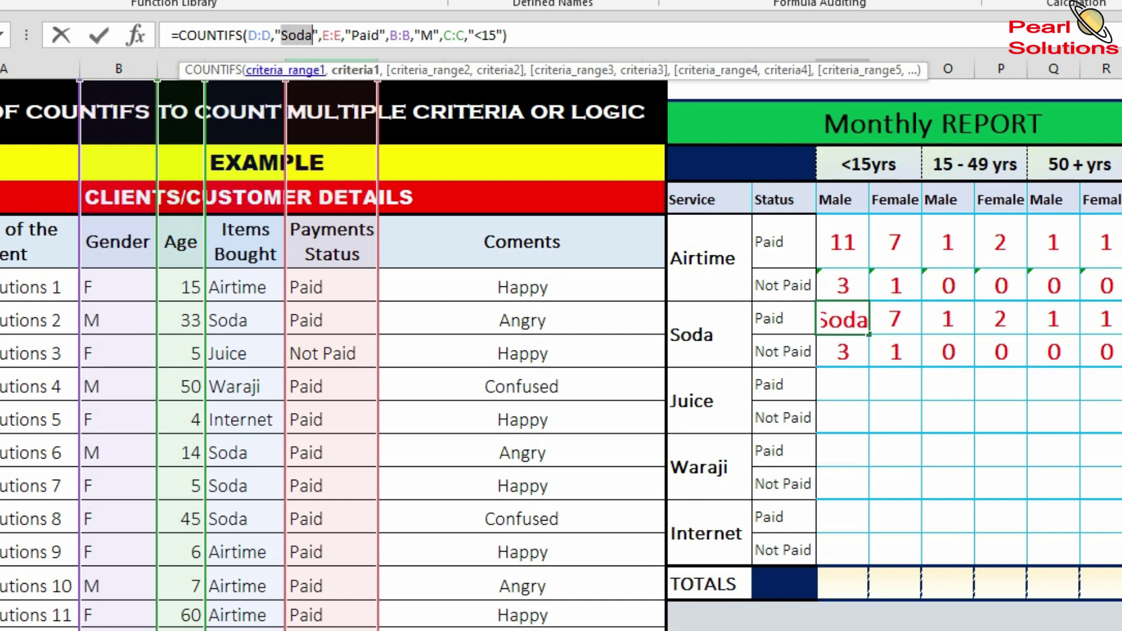
key("Tab")
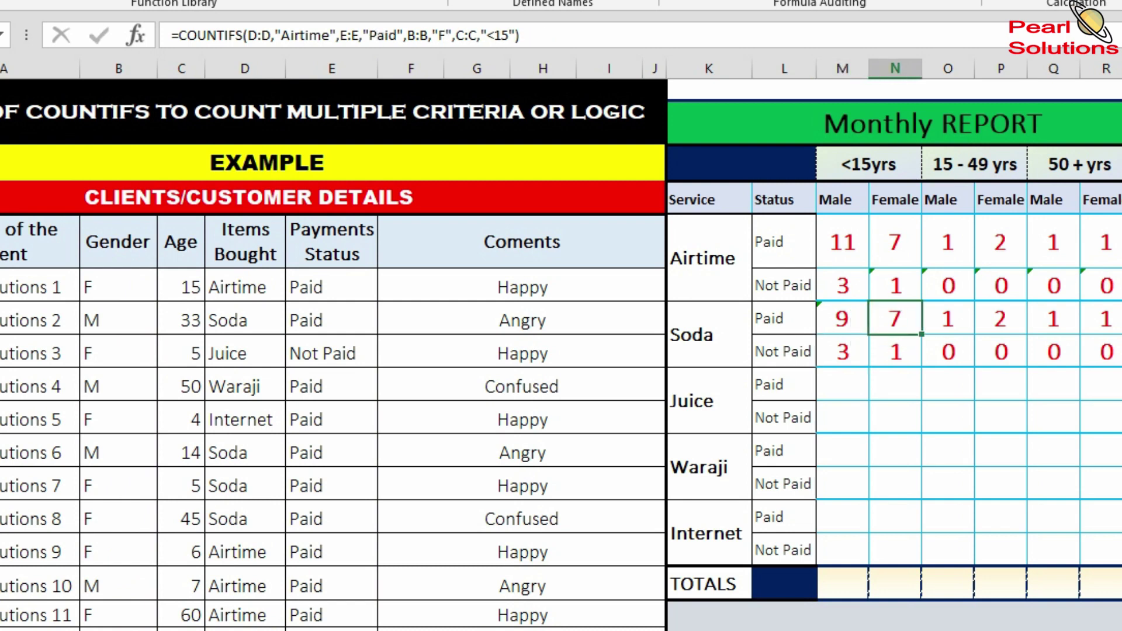
- Set the service criterion in the Soda Paid formula for females under 15 (N8) to "Soda" and enter it
left_click_drag(281, 37, 329, 37)
type("Soda")
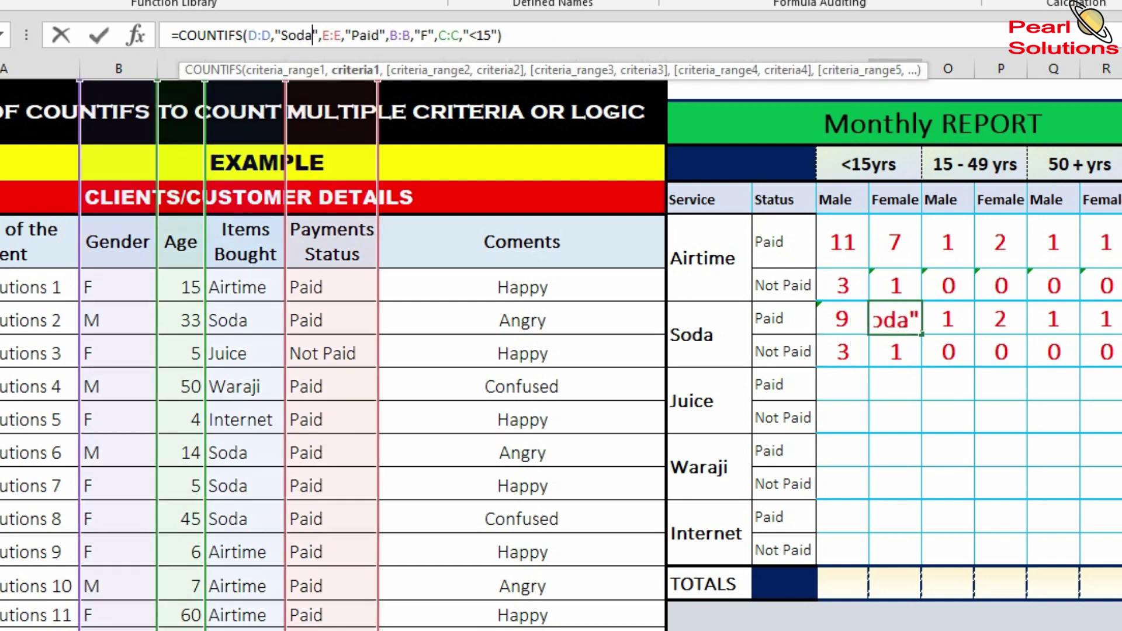
key("Return")
- Set the service criterion in the Soda Paid formula for males aged 15-49 (O8) to "Soda" and enter it
left_click(947, 318)
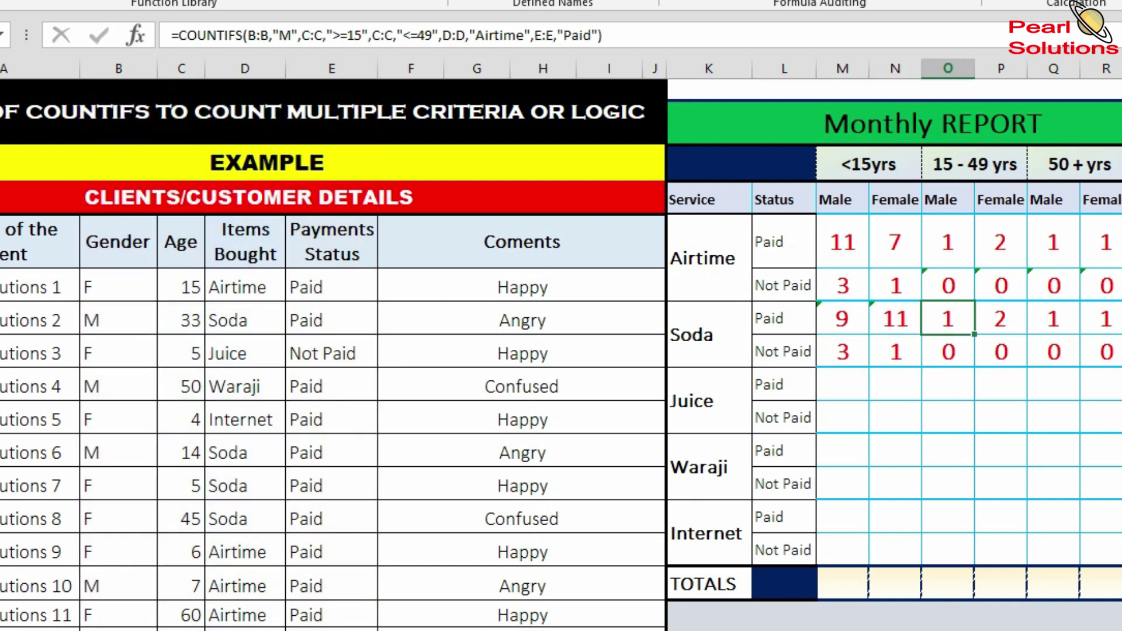
left_click(504, 36)
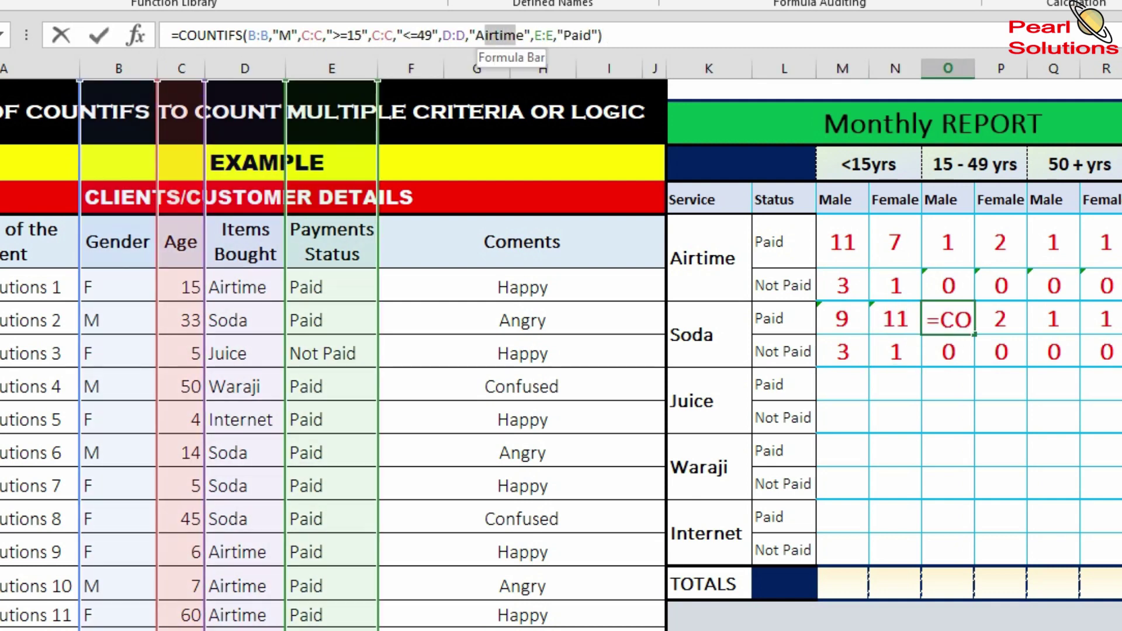
left_click_drag(476, 35, 524, 36)
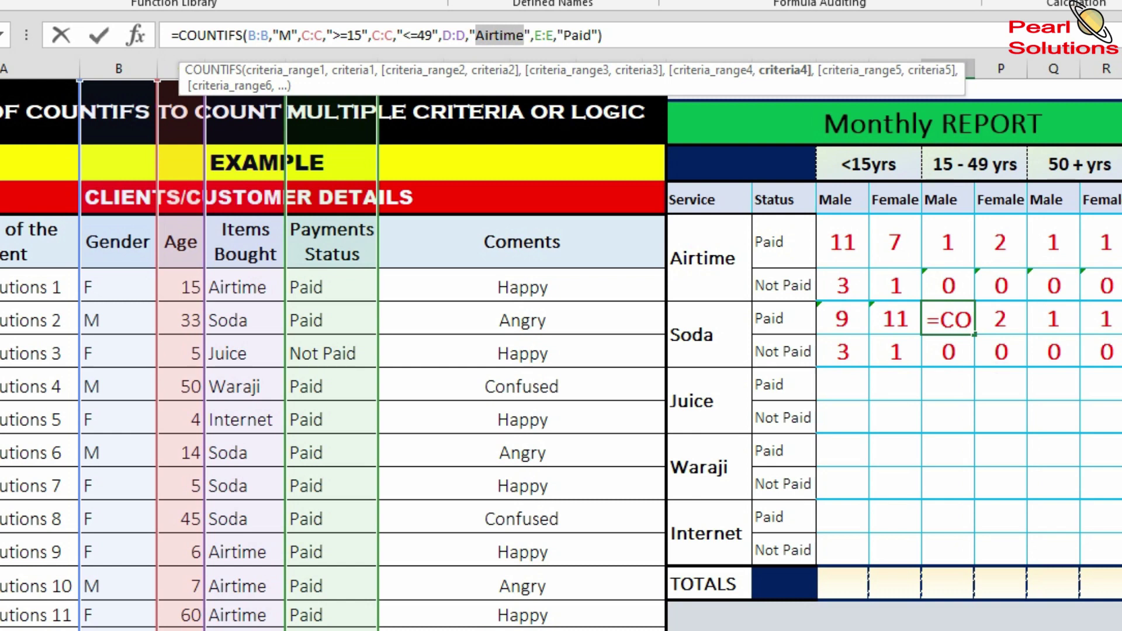
type("Soda")
key("Return")
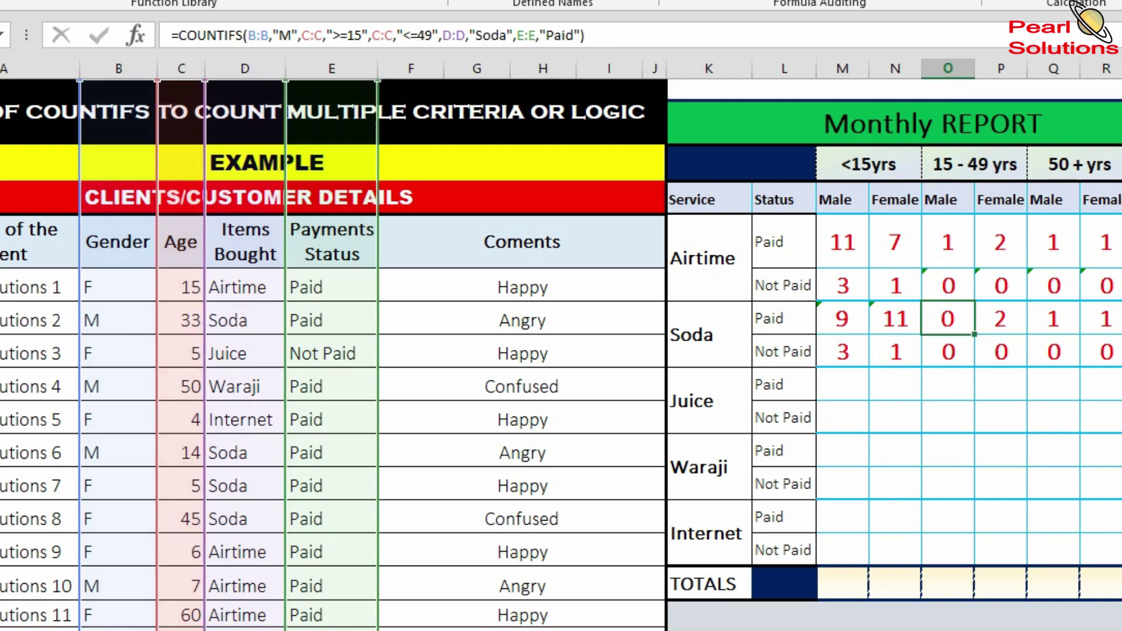
- Set the service criterion in the Soda Paid formula for females aged 15-49 (P8) to "Soda" and enter it
left_click(1000, 319)
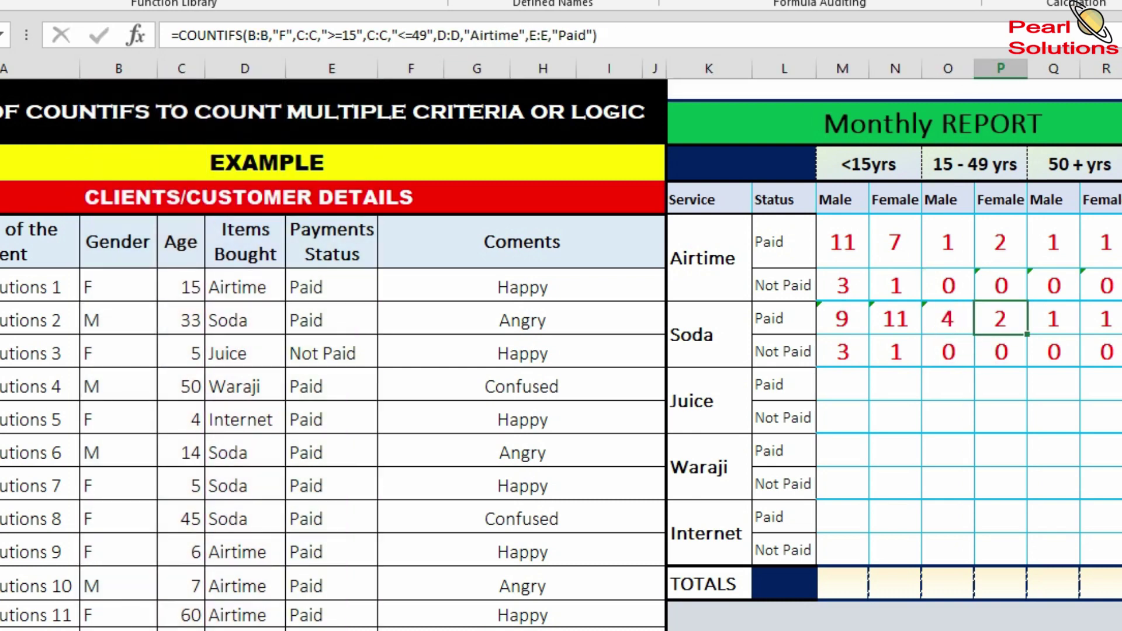
left_click_drag(471, 35, 519, 35)
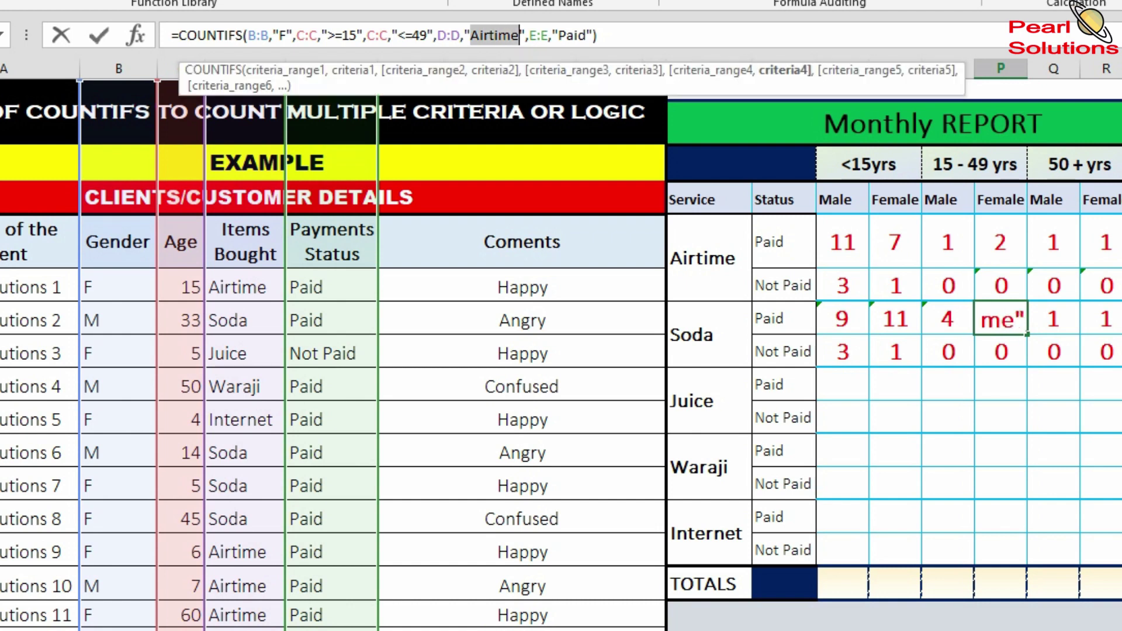
key("ctrl+v")
key("Return")
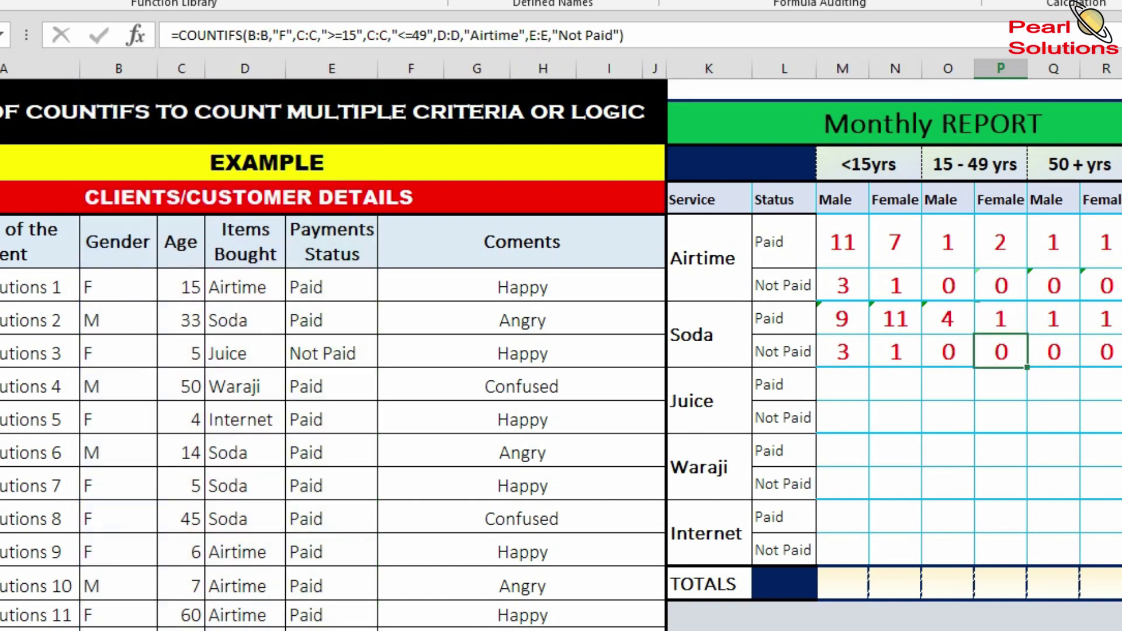
- Set the service criterion in the Soda Paid formula for males aged 50+ (Q8) to "Soda" and enter it
key("Up")
key("Right")
left_click_drag(281, 35, 330, 35)
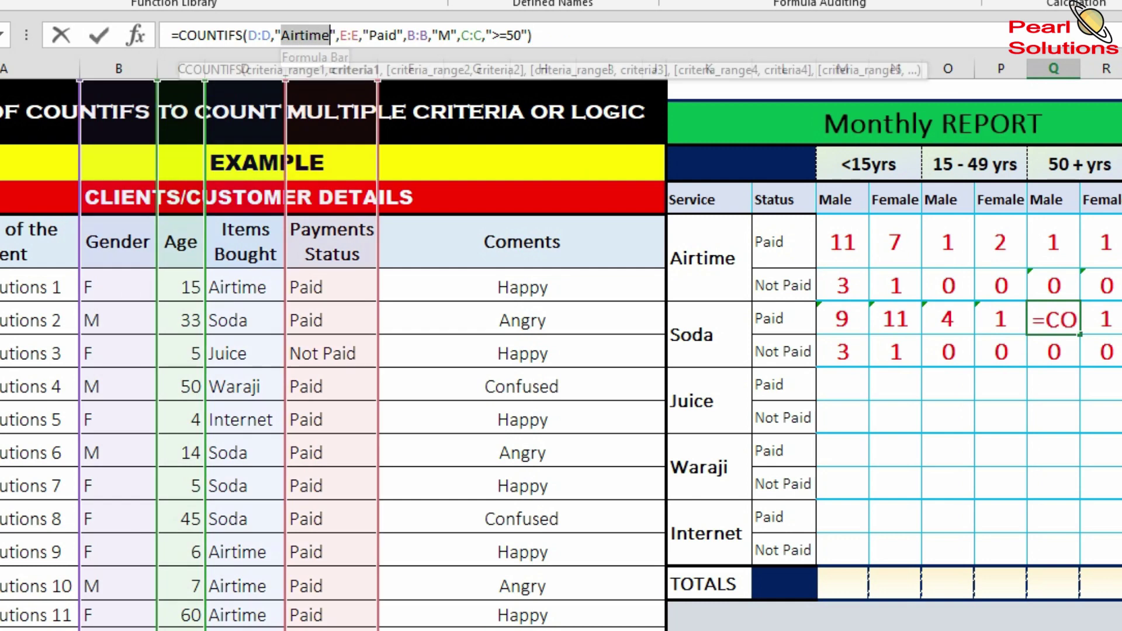
type("Soda")
key("Return")
- Set the service criterion in the Soda Paid formula for females aged 50+ (R8) to "Soda" and enter it
key("Up")
key("Up")
key("Right")
key("Down")
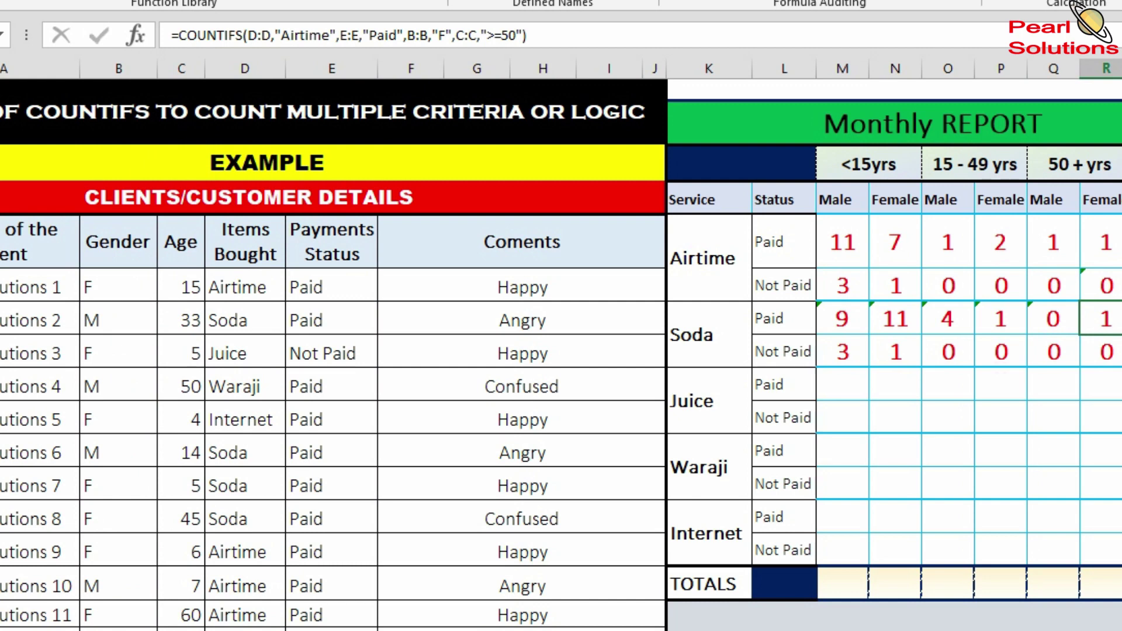
left_click_drag(281, 35, 329, 35)
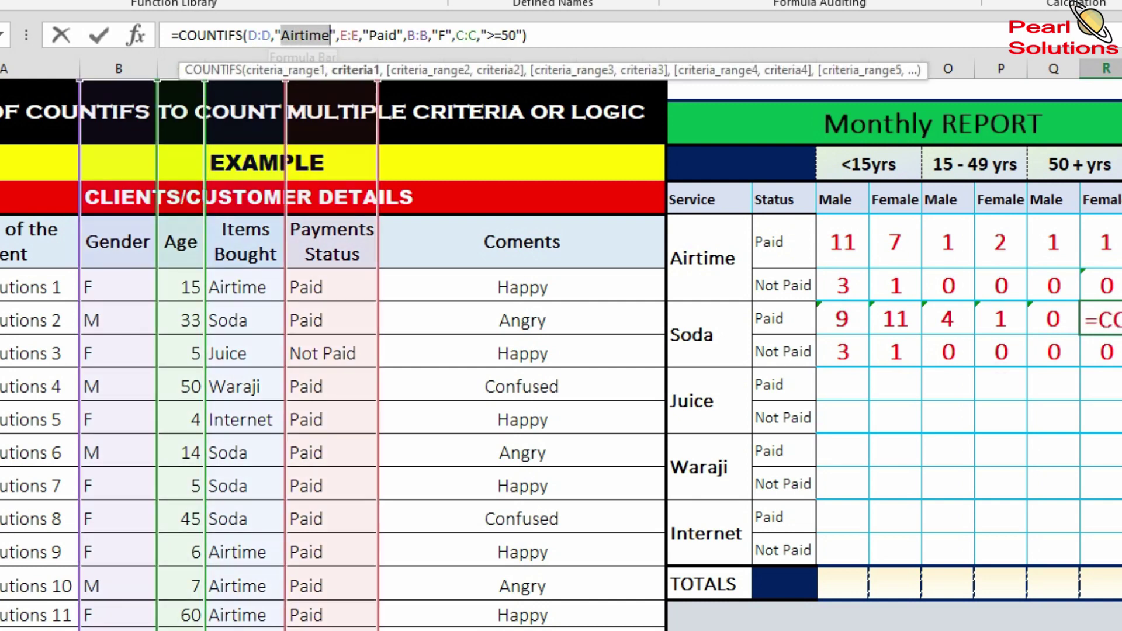
type("Soda")
key("Return")
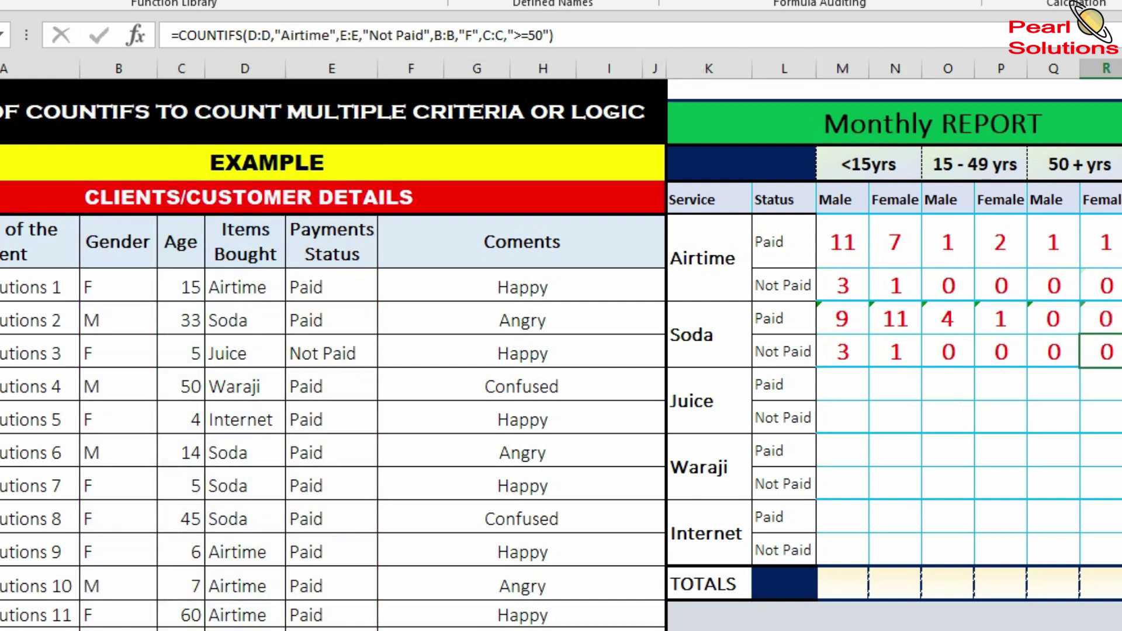
- Set the service criterion in the Soda Not Paid formula for males under 15 (M9) to "Soda" and enter it
key("Left")
key("Left")
key("Left")
key("Left")
key("Left")
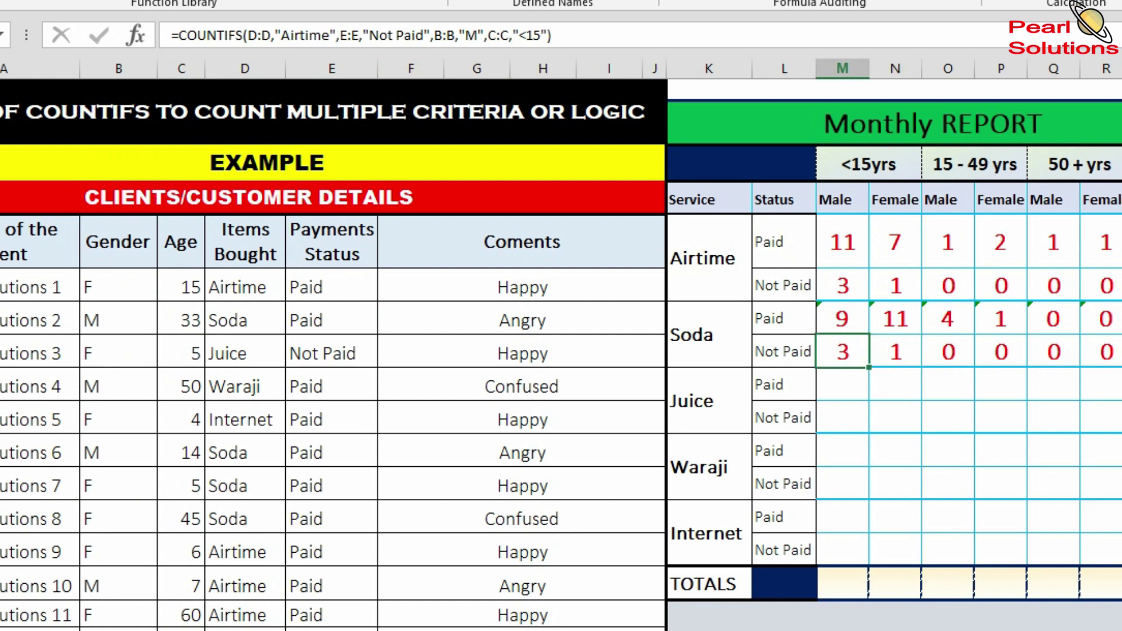
double_click(304, 35)
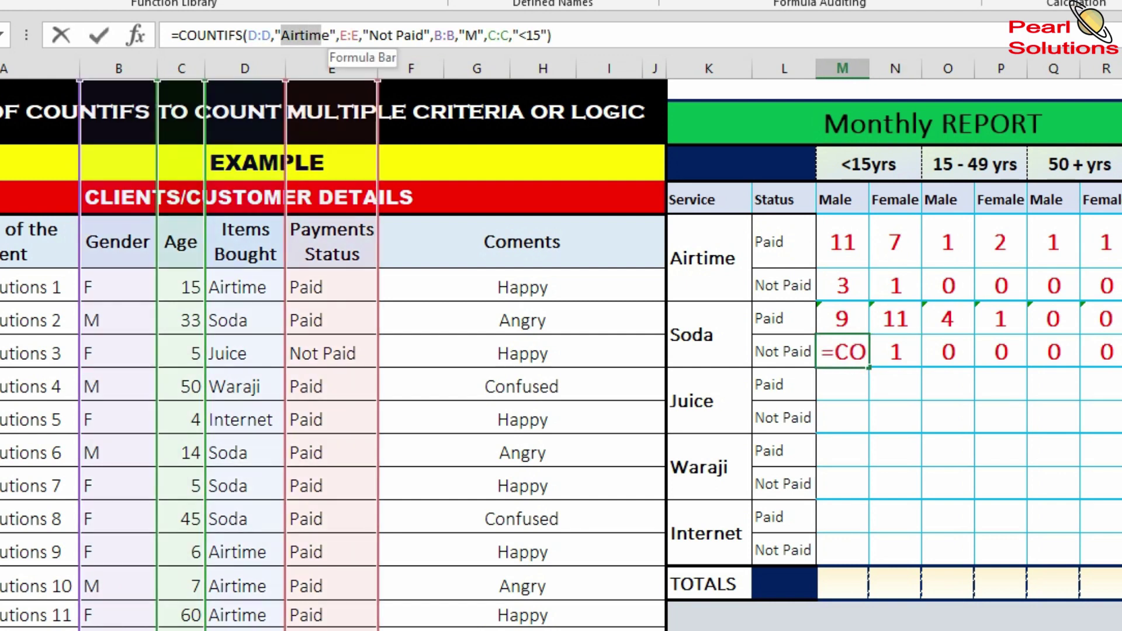
type("Soda")
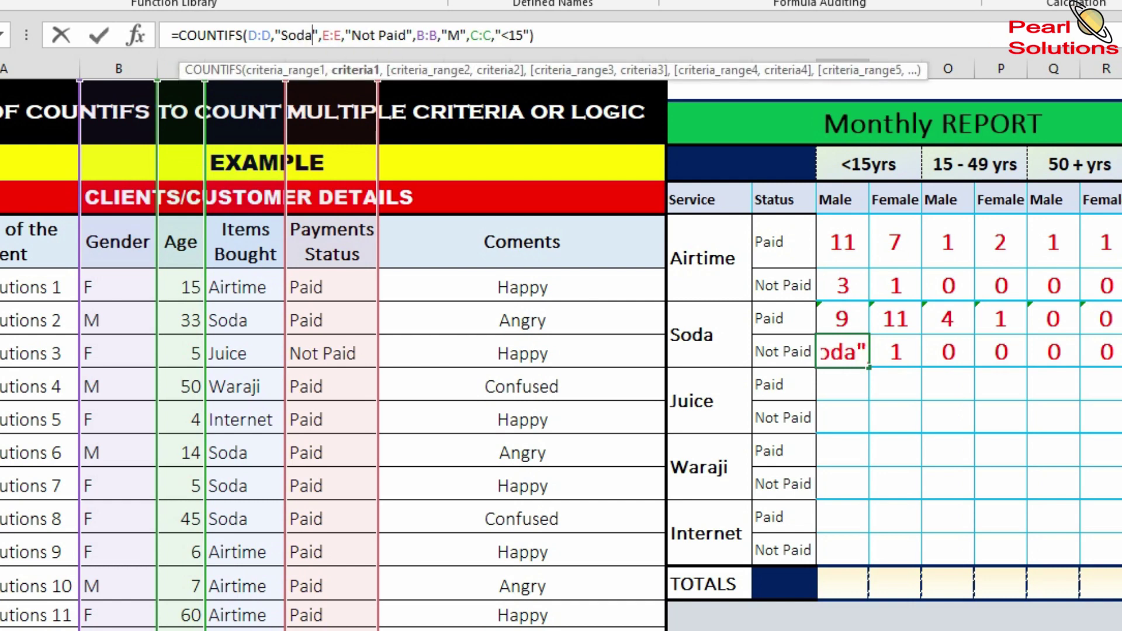
key("Return")
- Set the service criterion in the Soda Not Paid formula for females under 15 (N9) to "Soda" and enter it
left_click(895, 351)
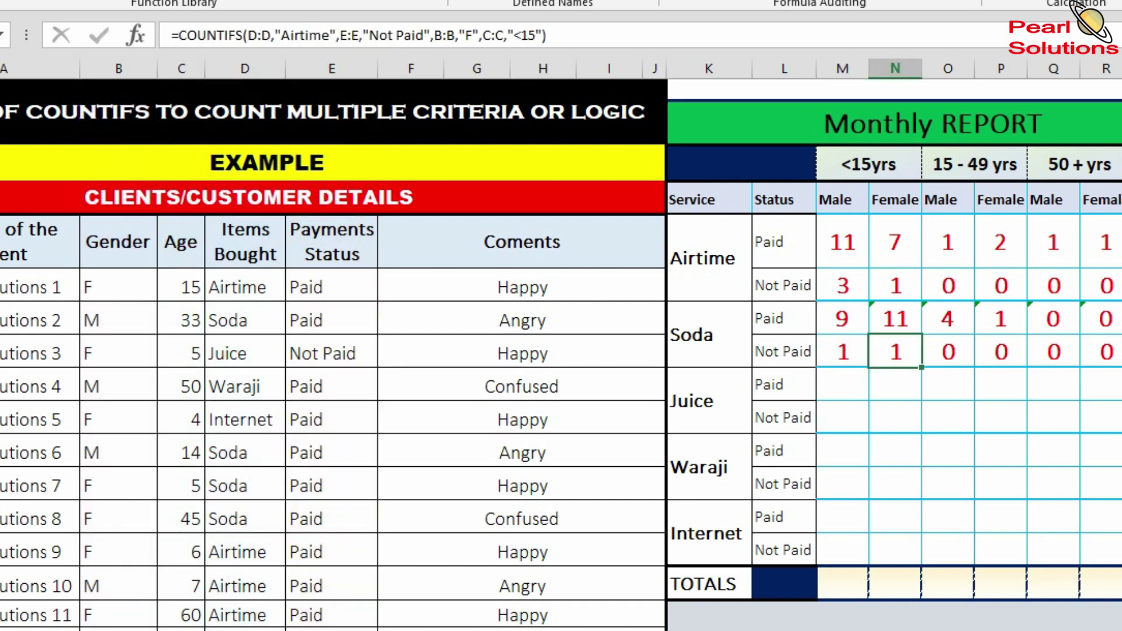
left_click_drag(281, 35, 330, 35)
type("Soda")
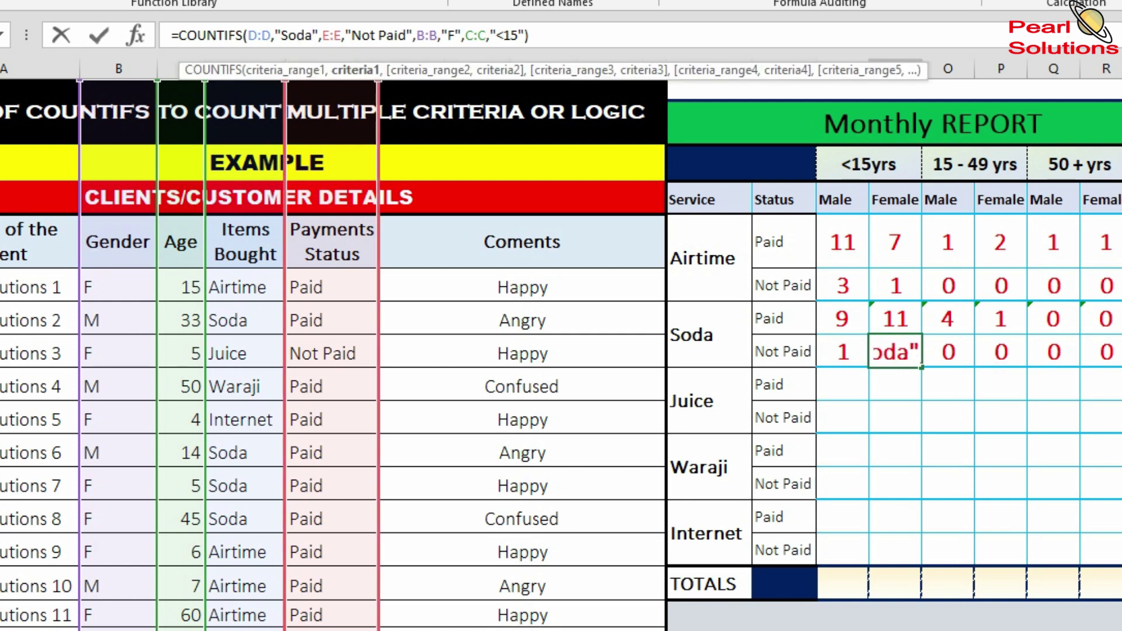
key("Return")
- Set the service criterion in the Soda Not Paid formula for males aged 15-49 (O9) to "Soda" and enter it
key("Up")
key("Right")
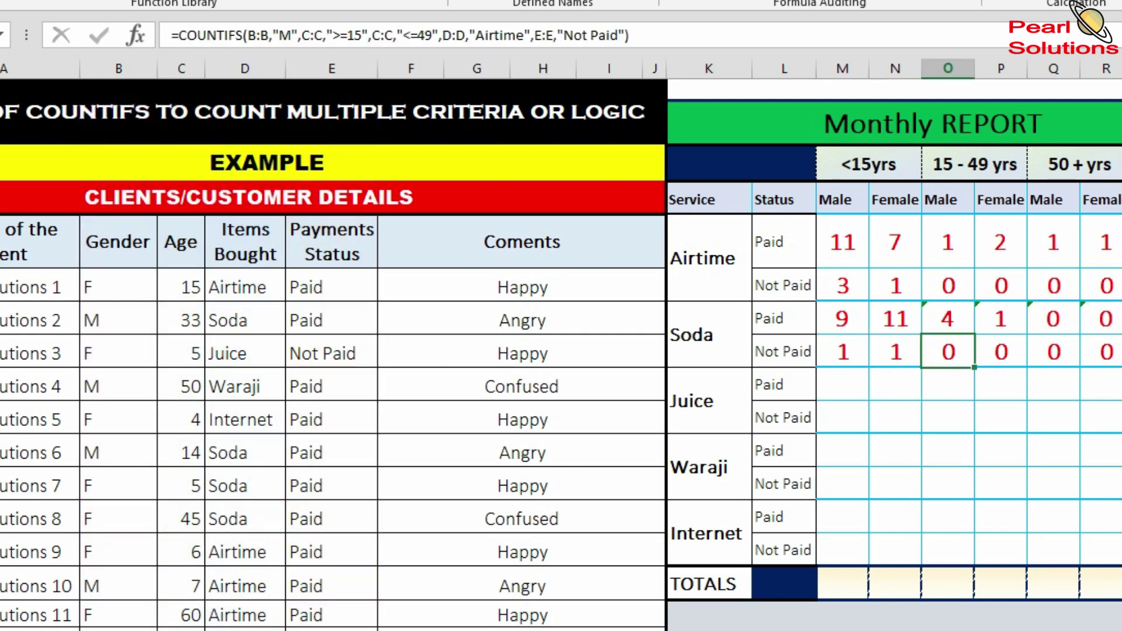
left_click_drag(475, 35, 524, 35)
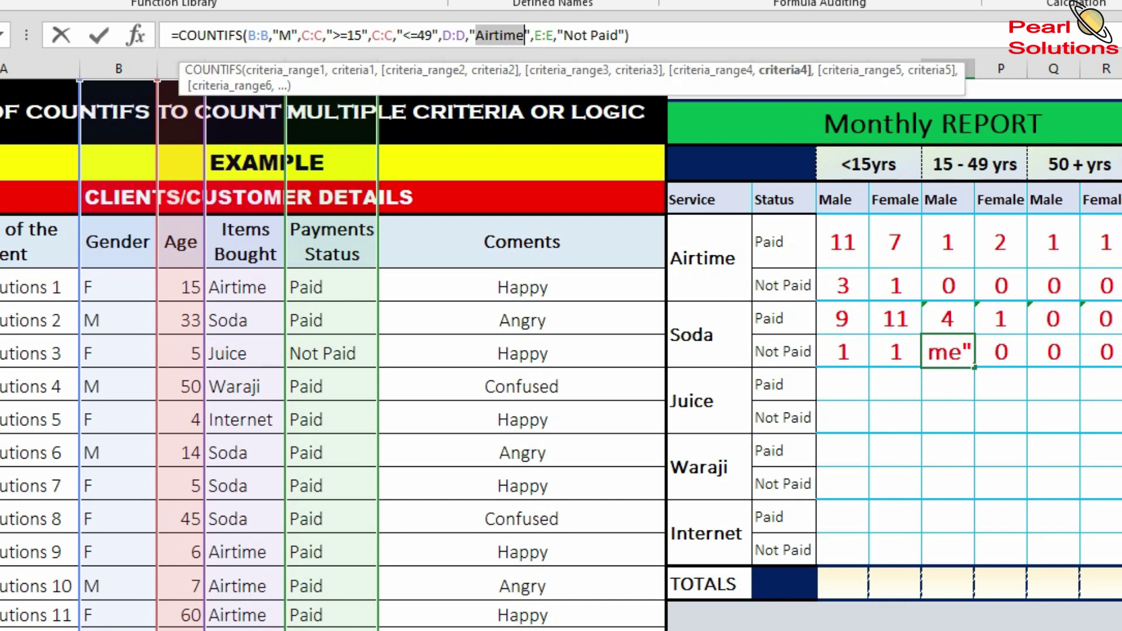
type("Soda")
key("Return")
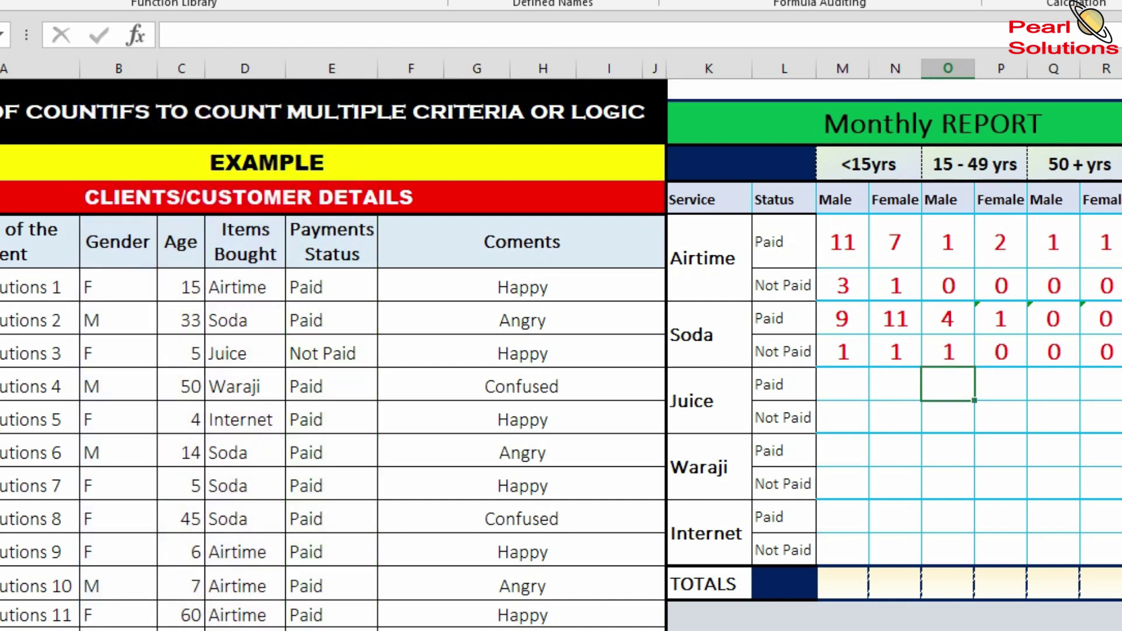
- Set the service criterion in the Soda Not Paid formula for females aged 15-49 (P9) to "Soda" and enter it
key("Up")
key("Right")
left_click_drag(471, 36, 519, 35)
type("Soda")
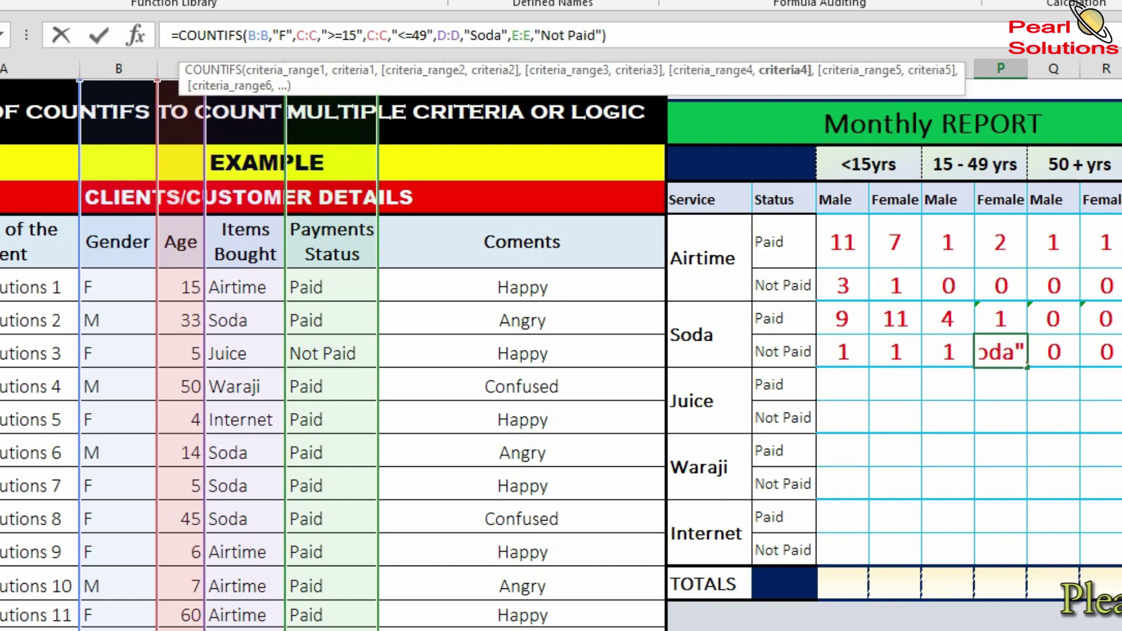
key("Return")
- Set the service criterion in the Soda Not Paid formula for males aged 50+ (Q9) to "Soda" and enter it
key("Up")
key("Right")
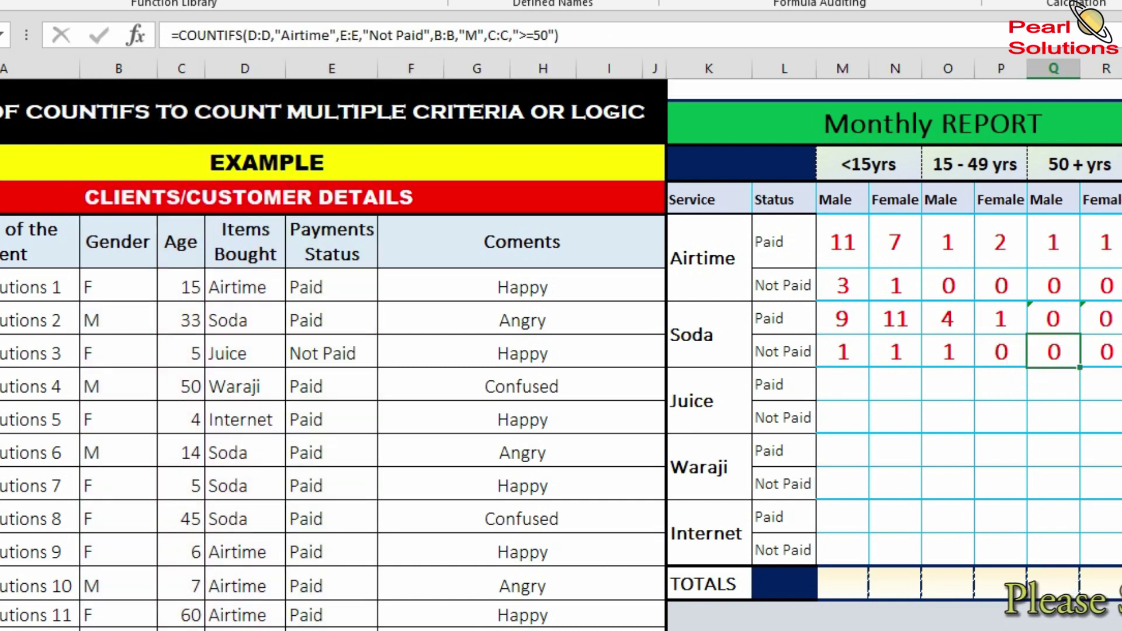
left_click(281, 35)
left_click_drag(281, 35, 331, 35)
type("Soda")
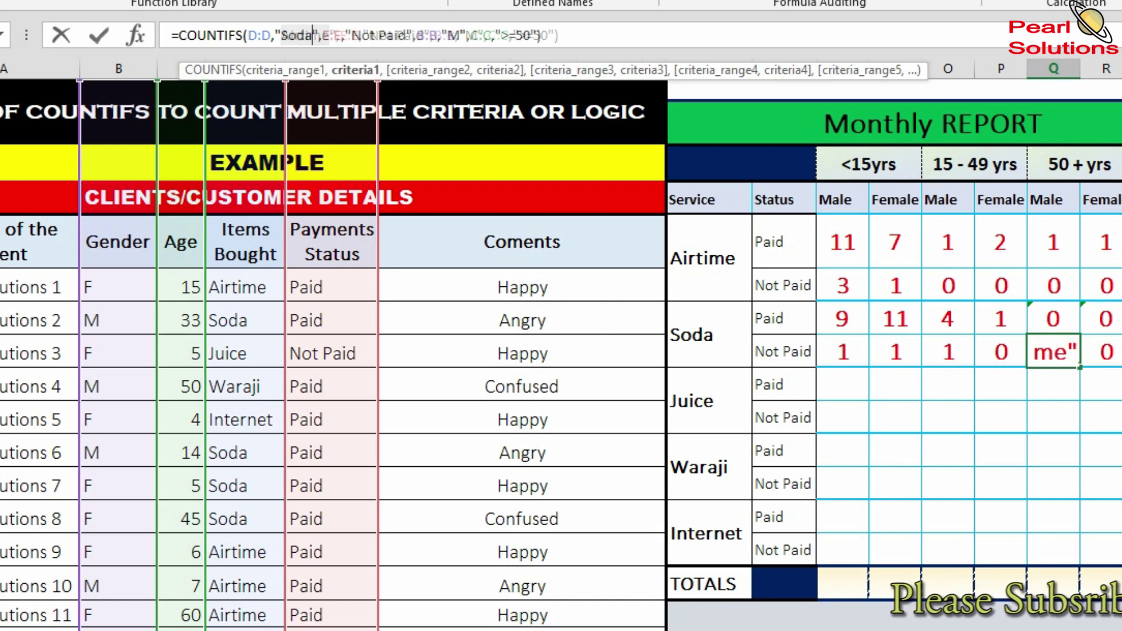
key("Return")
- Set the service criterion in the Soda Not Paid formula for females aged 50+ (R9) to "Soda" and enter it
key("Up")
key("Right")
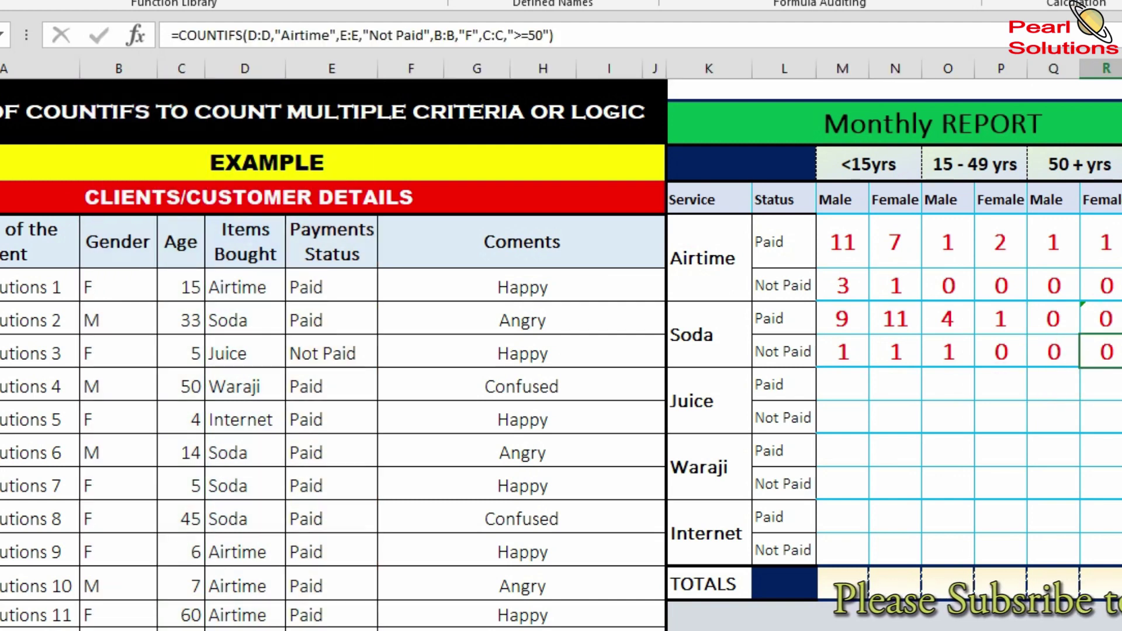
left_click_drag(281, 35, 331, 35)
type("Soda")
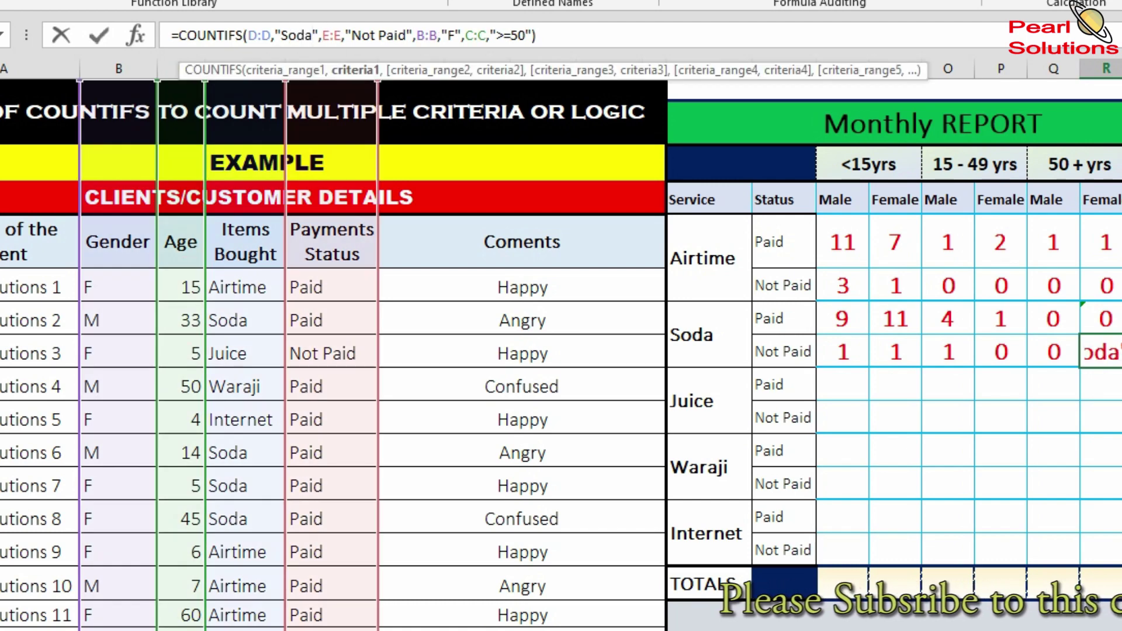
key("Return")
left_click(1052, 450)
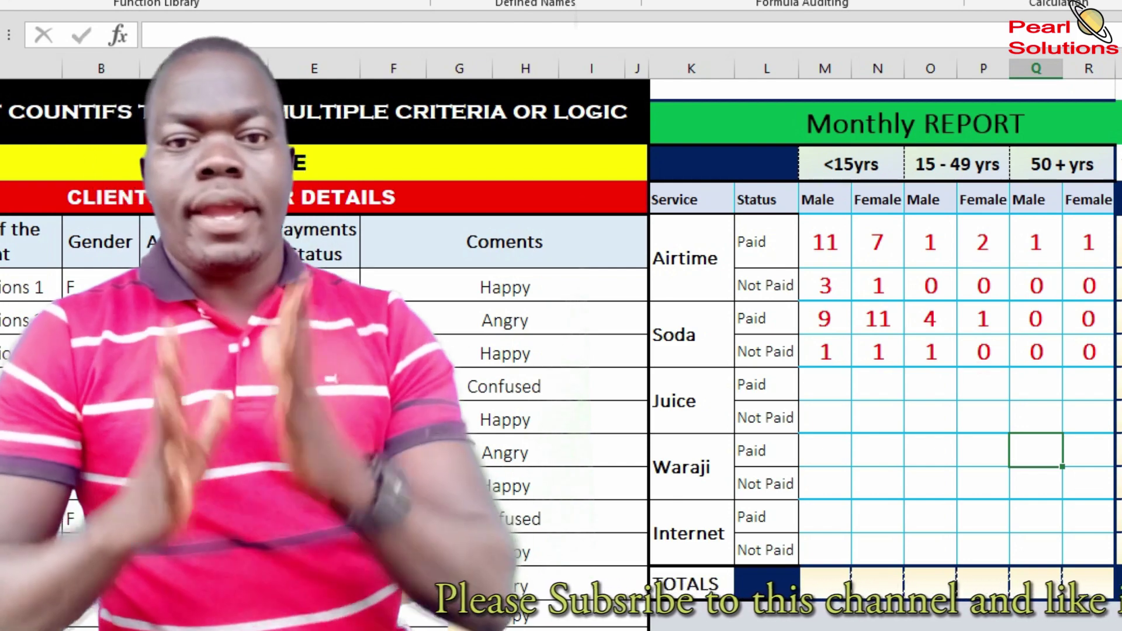
left_click(930, 416)
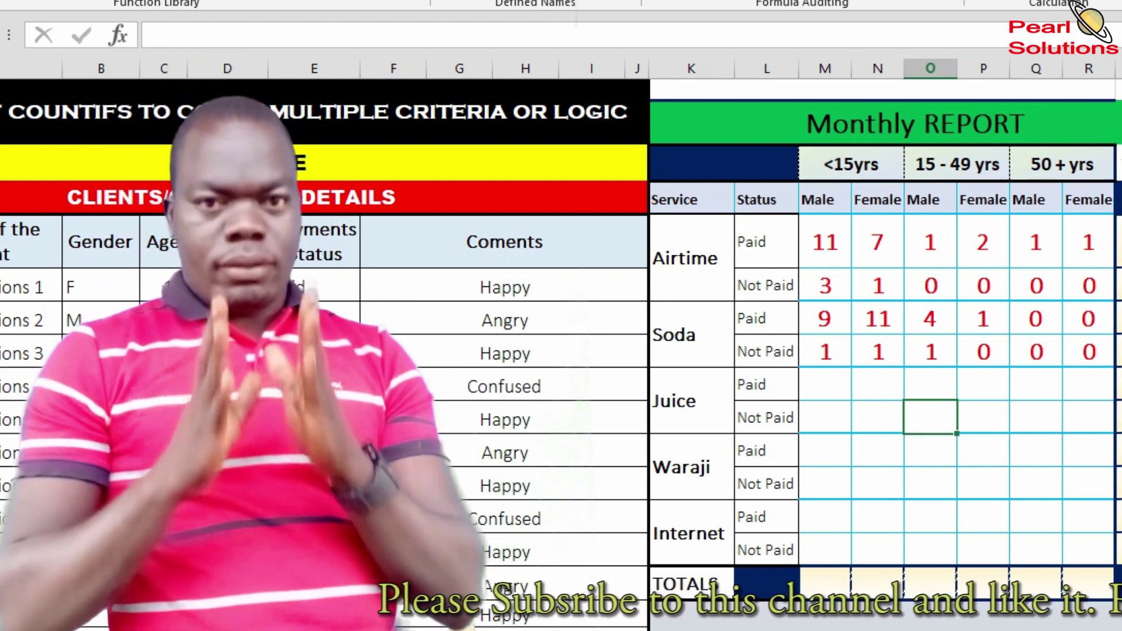
- Copy the Soda Paid and Not Paid formulas (M8:R9) and paste them into the Juice, Waraji and Internet rows
left_click(825, 351)
left_click_drag(825, 319, 1088, 351)
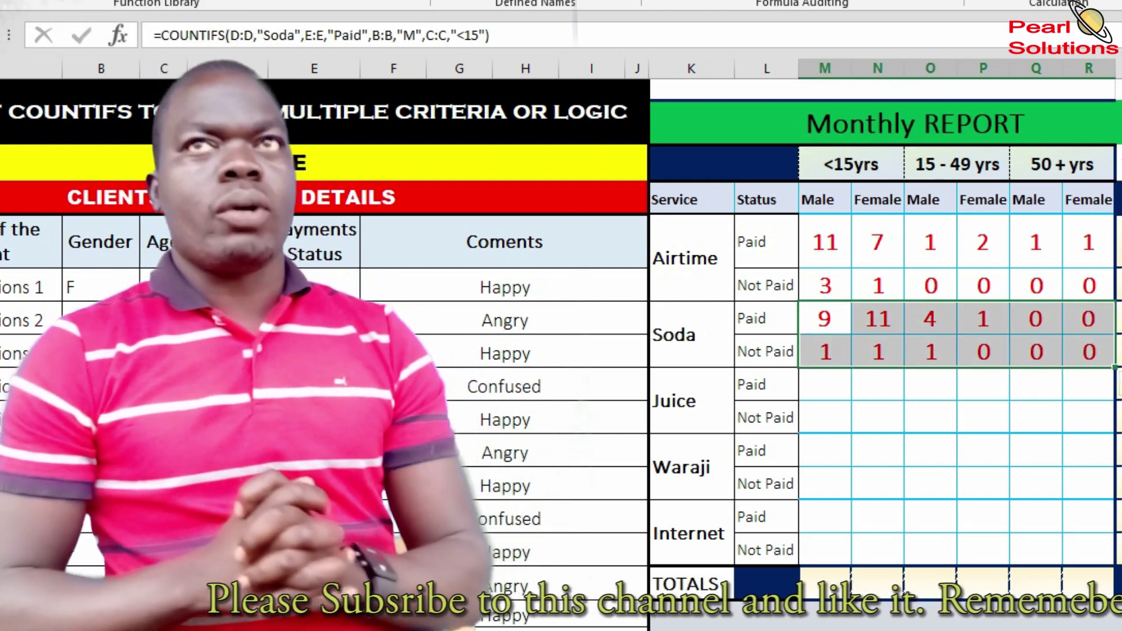
left_click(825, 383)
key("ctrl+v")
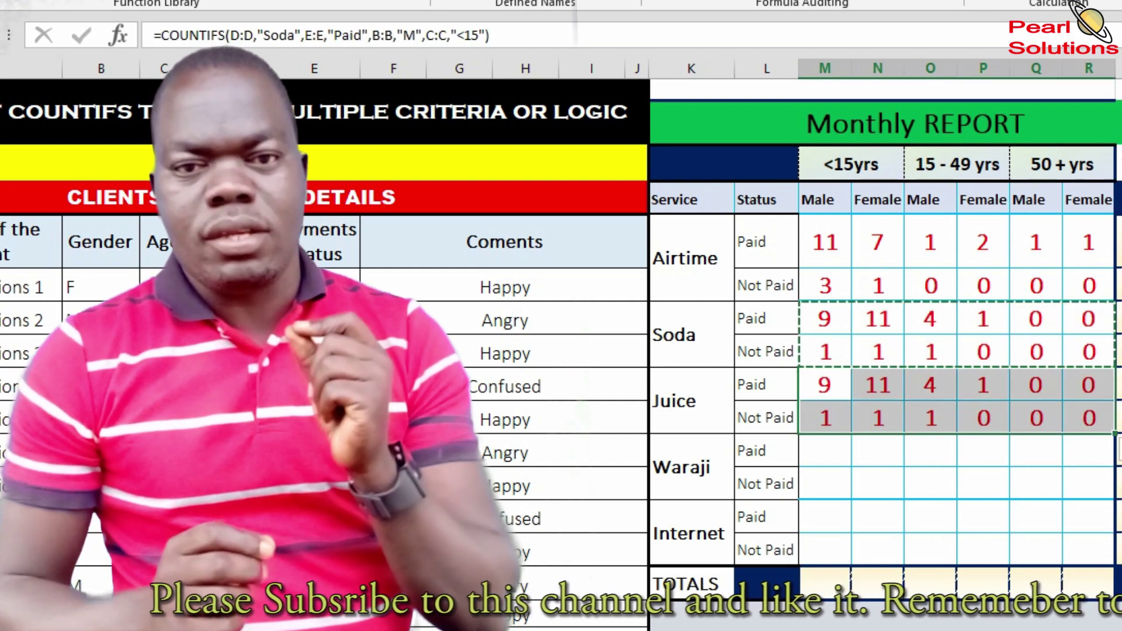
left_click(825, 450)
key("ctrl+v")
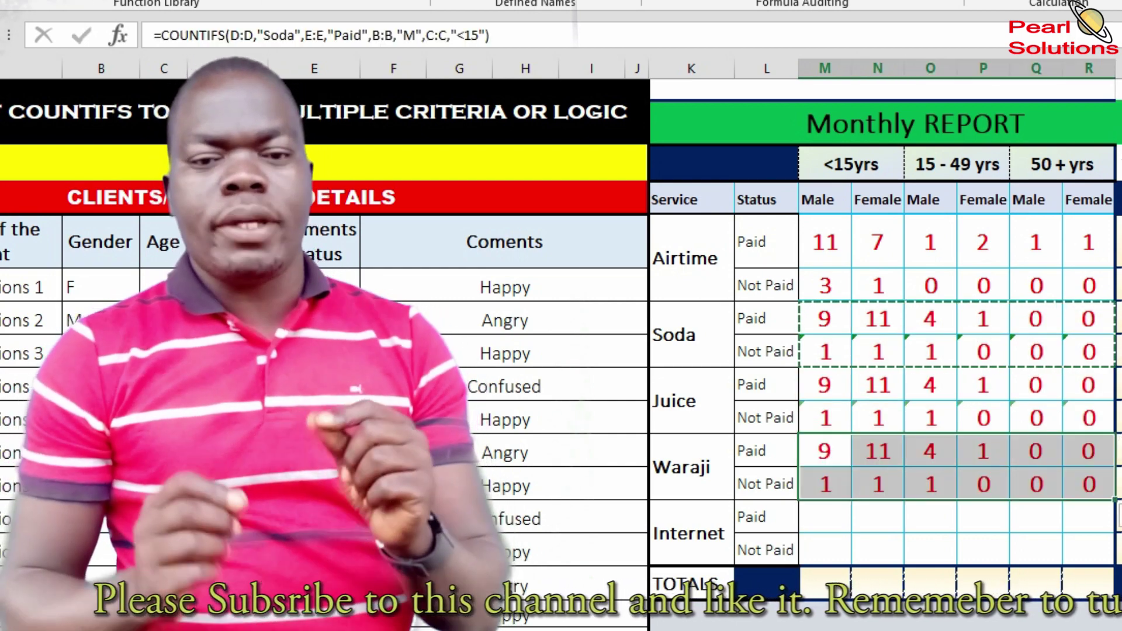
left_click(824, 516)
key("ctrl+v")
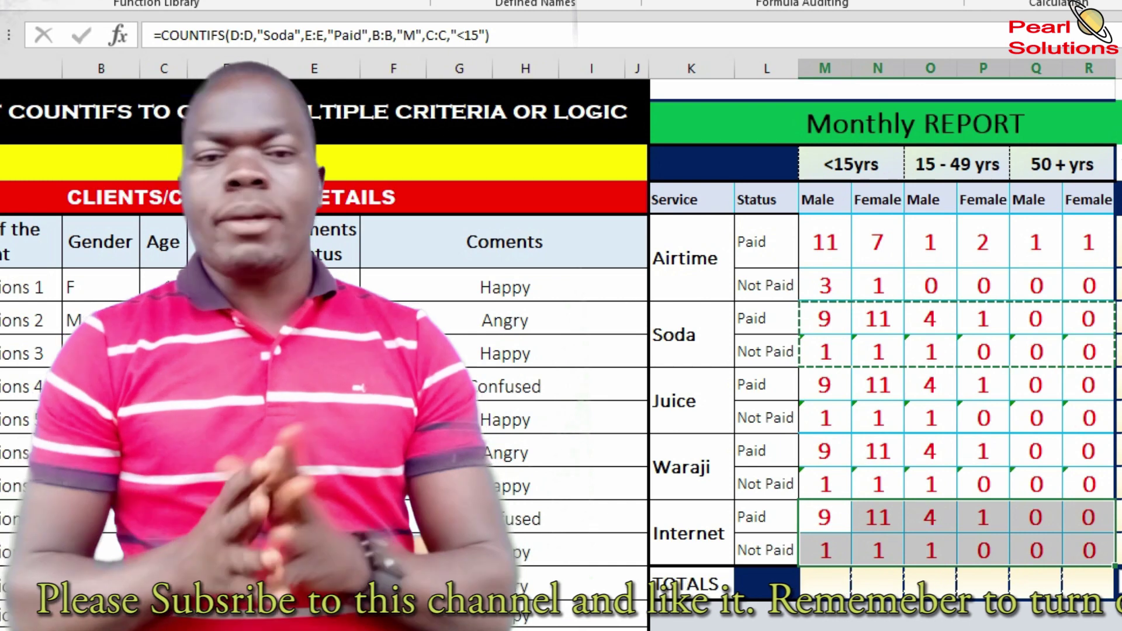
- Copy the text "Juice" from a cell in the Items Bought column of the client list
left_click(825, 384)
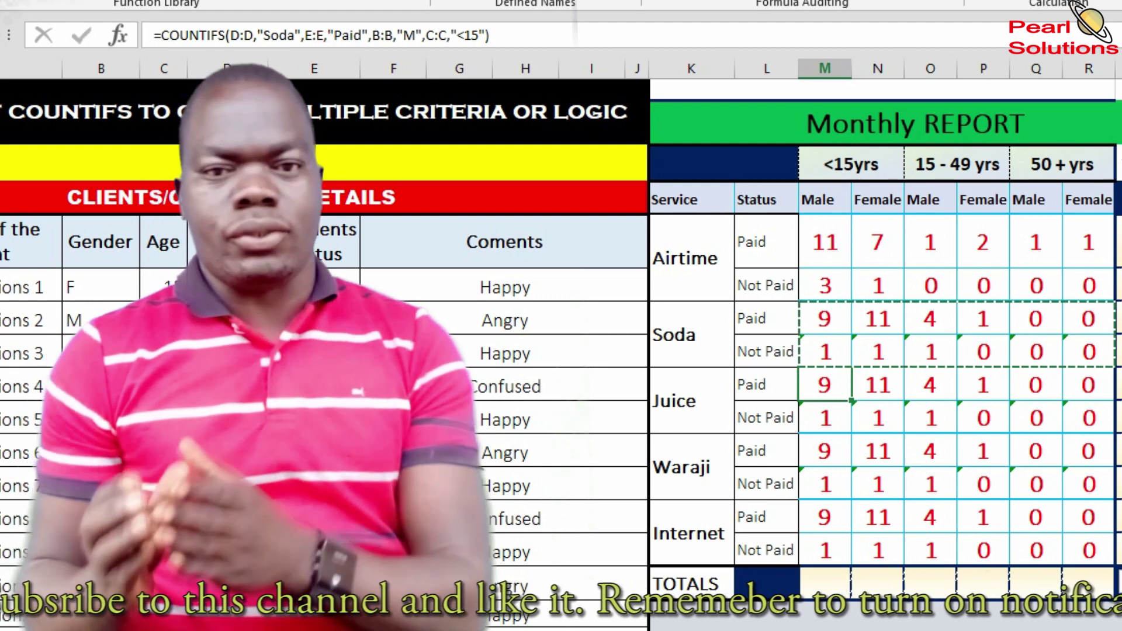
left_click(314, 585)
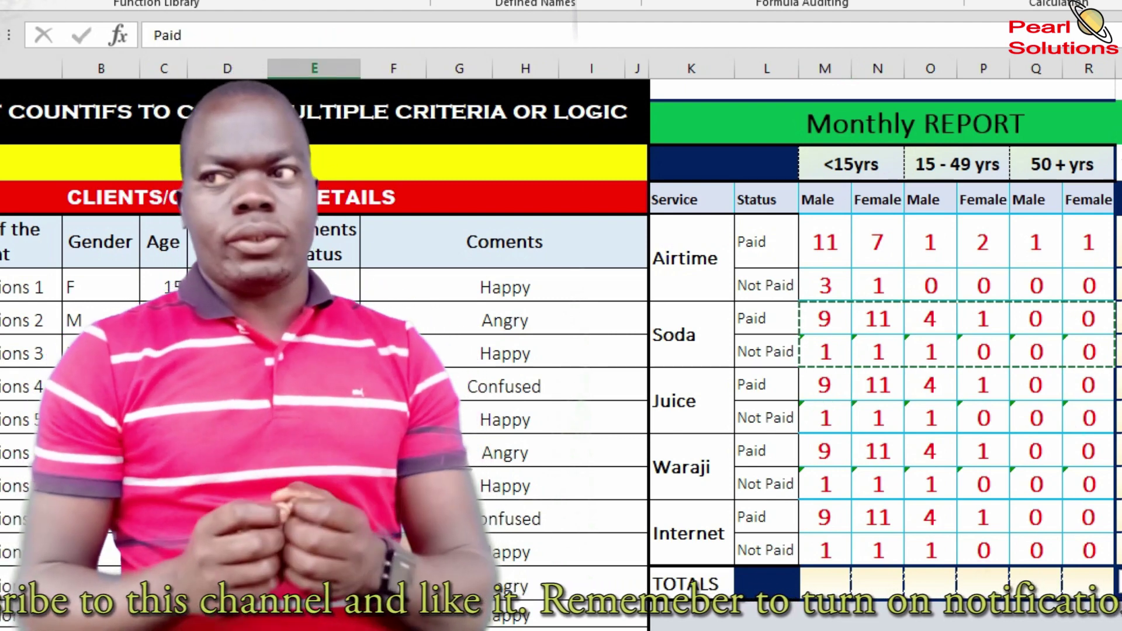
left_click(227, 585)
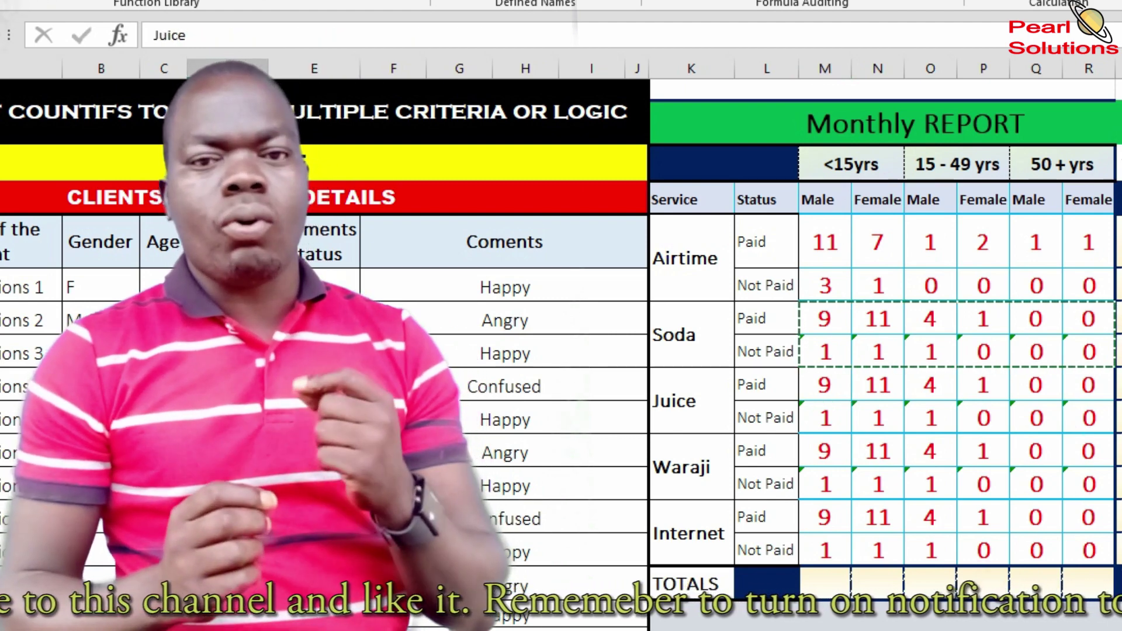
key("F2")
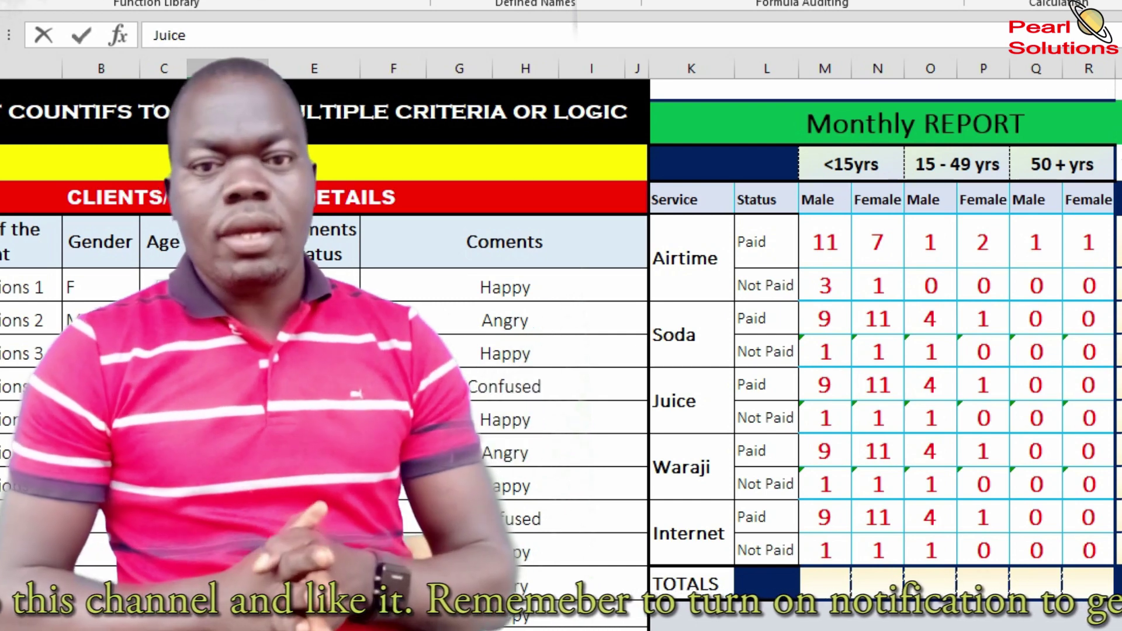
key("Return")
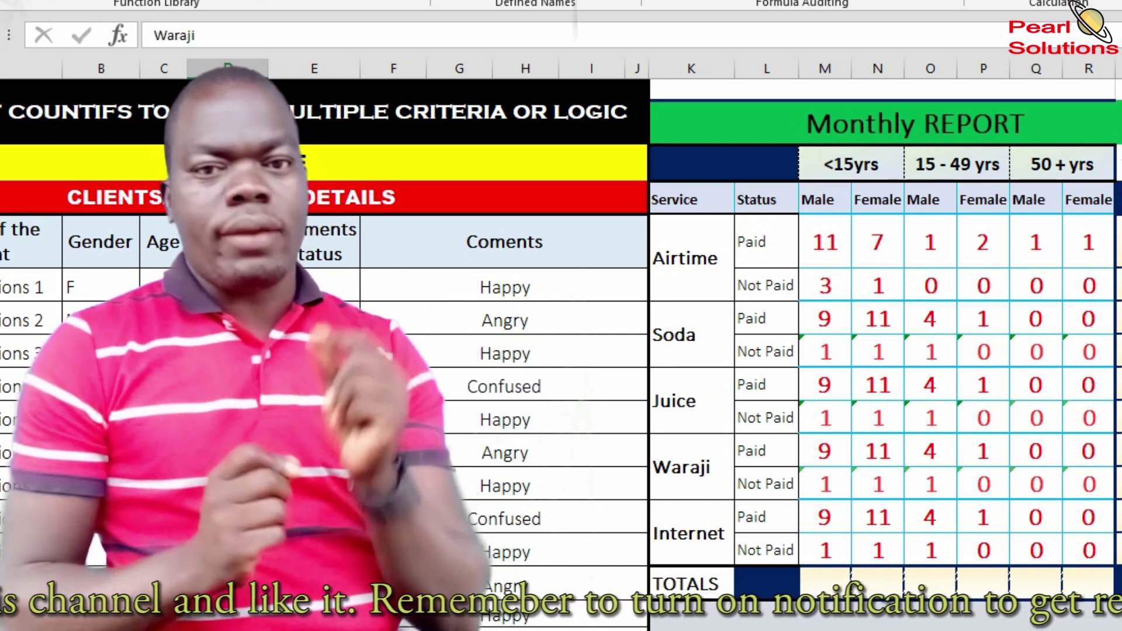
- Set the service criterion in the Juice Paid formula for males under 15 (M10) to "Juice" and enter it
left_click(824, 352)
left_click(825, 385)
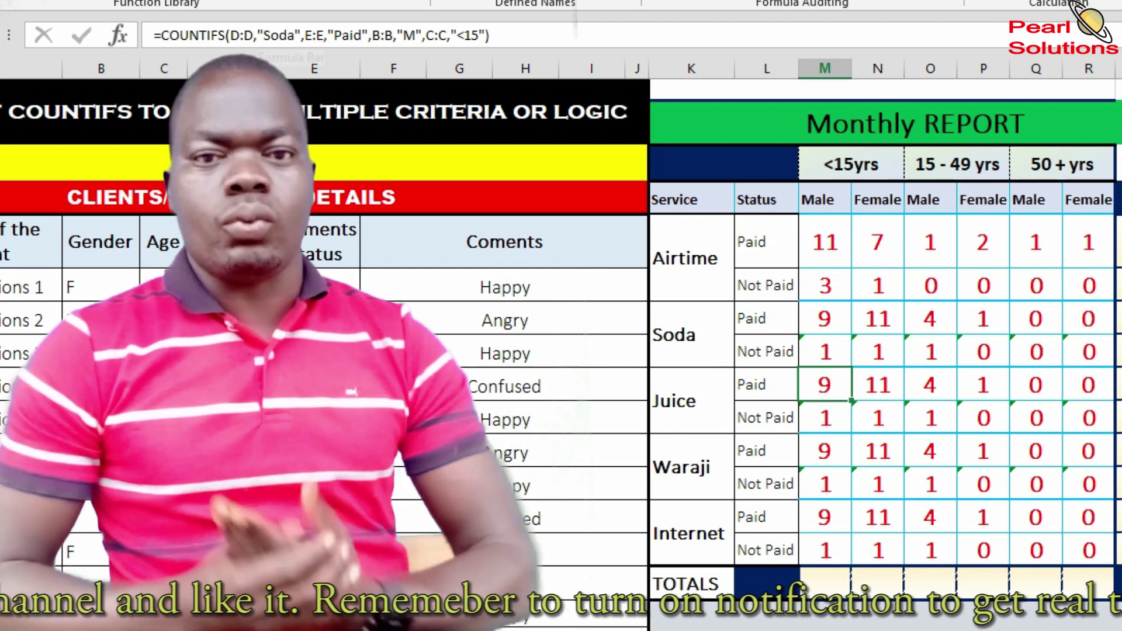
left_click(270, 35)
type("Juice")
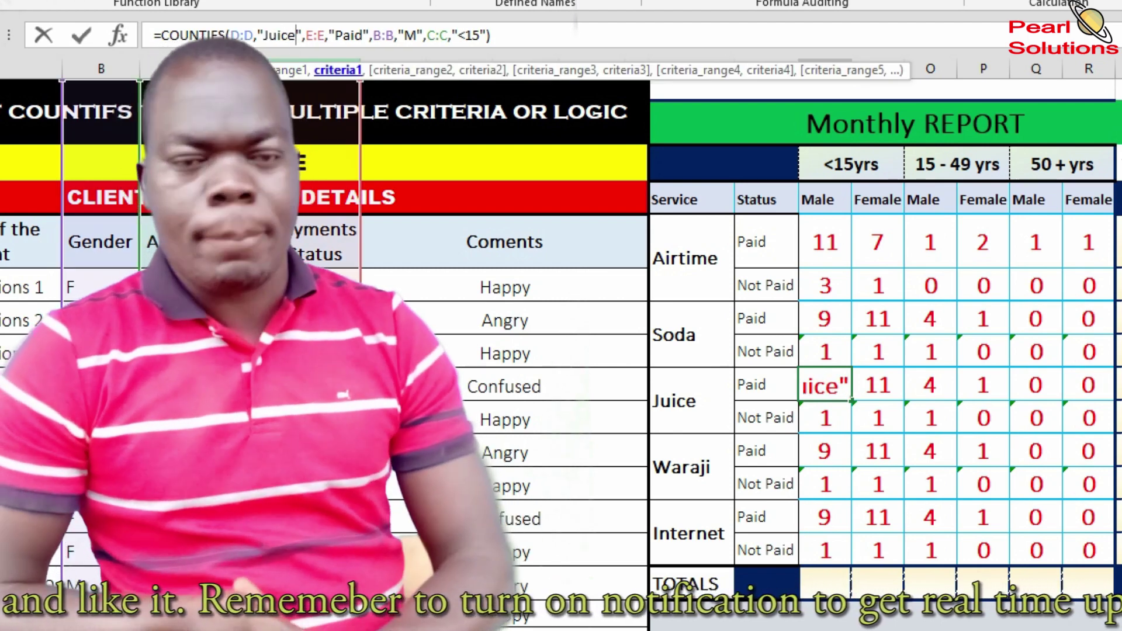
key("Return")
- Set the service criterion in the Juice Paid formula for females under 15 (N10) to "Juice" and enter it
left_click(877, 385)
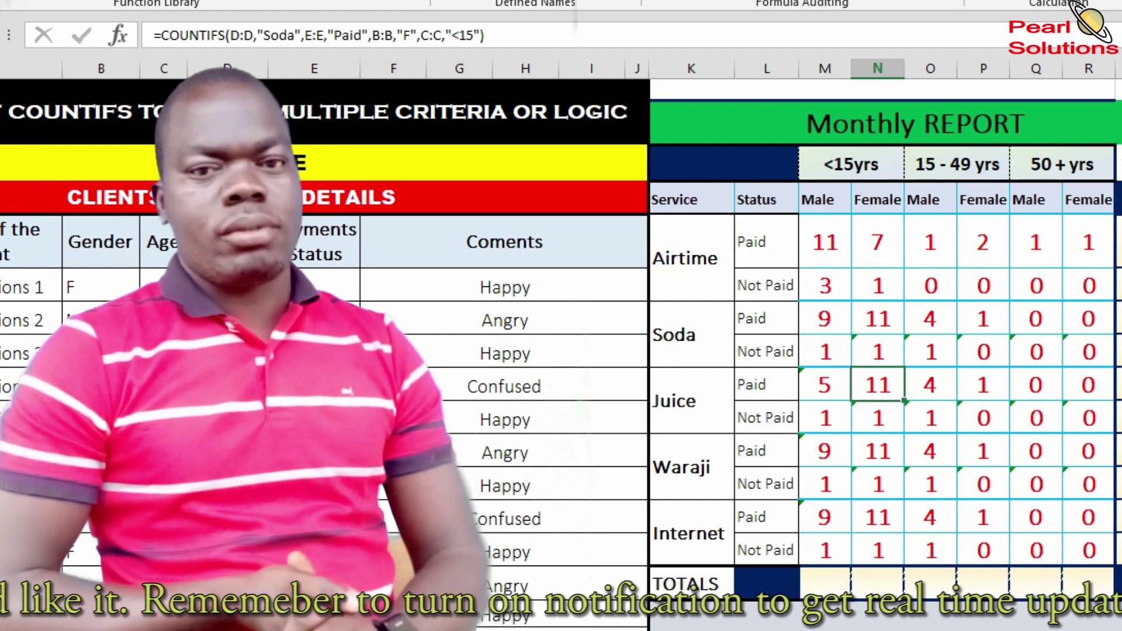
left_click_drag(263, 36, 278, 35)
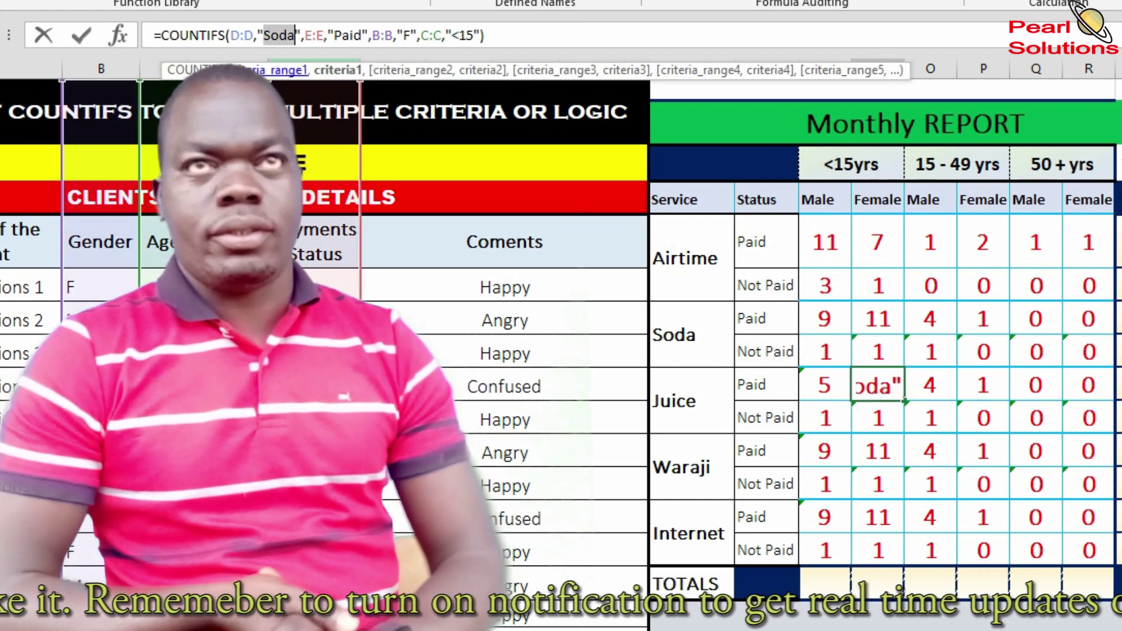
type("Juice")
key("Return")
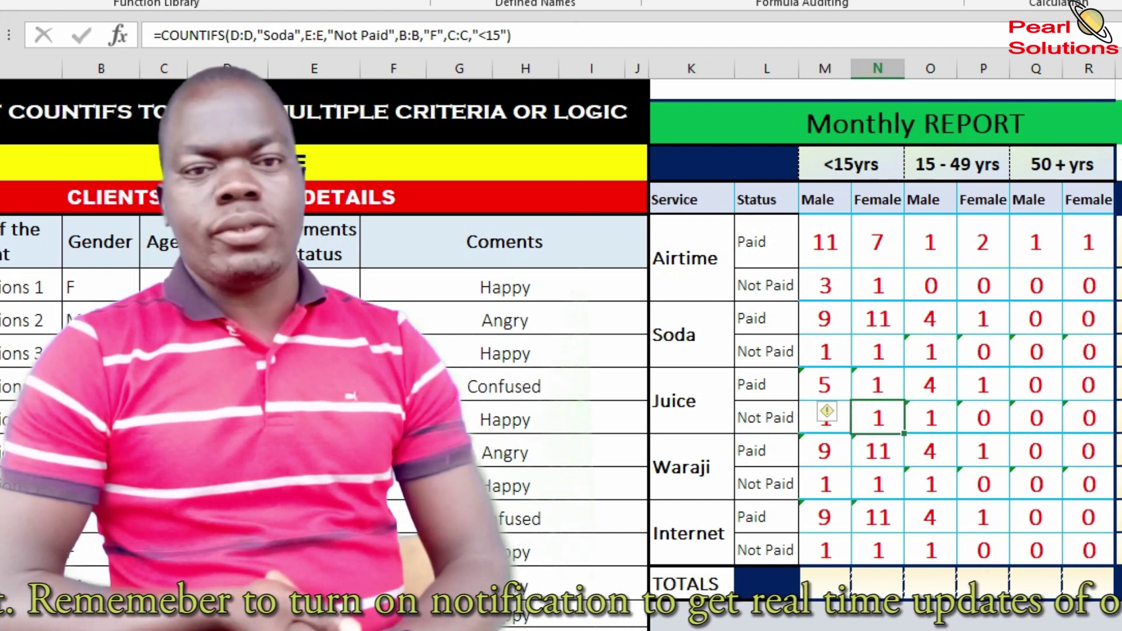
- Set the service criterion in the Juice Paid formula for males aged 15-49 (O10) to "Juice" and enter it
left_click(930, 384)
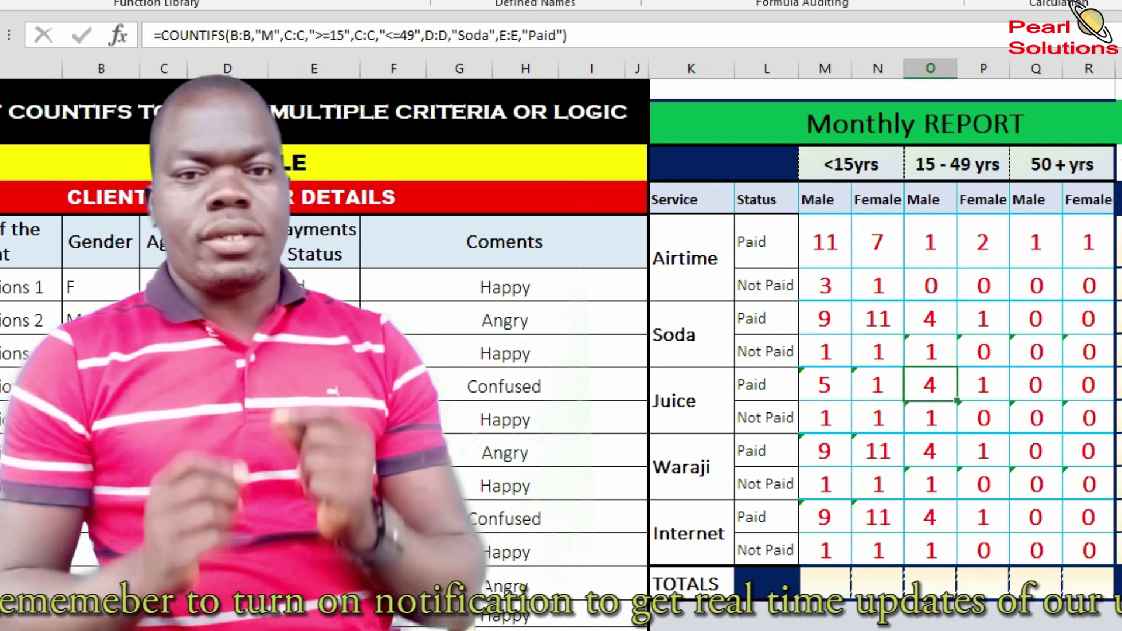
left_click_drag(458, 35, 489, 35)
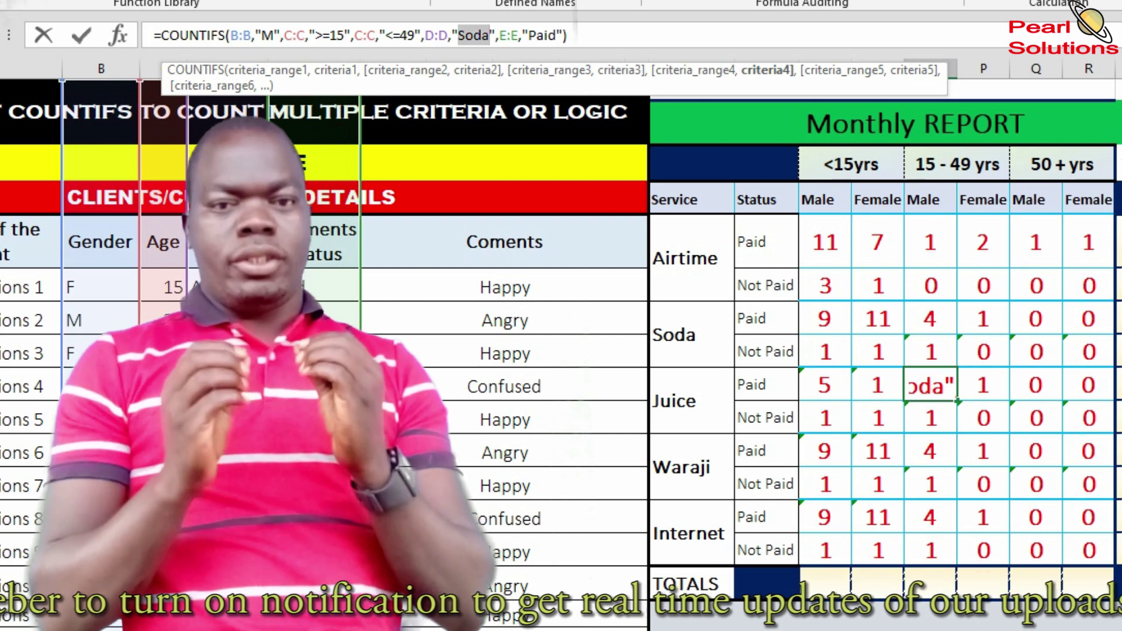
key("ctrl+v")
key("Return")
- Set the service criterion in the Juice Paid formula for females aged 15-49 (P10) to "Juice" and enter it
left_click(983, 385)
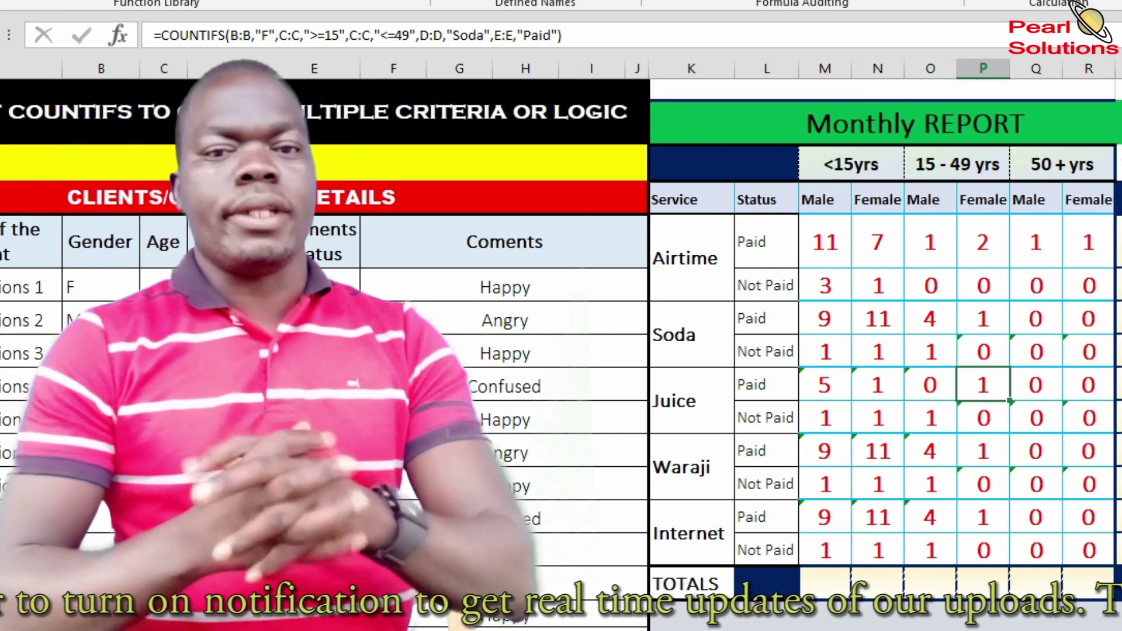
left_click_drag(452, 35, 484, 35)
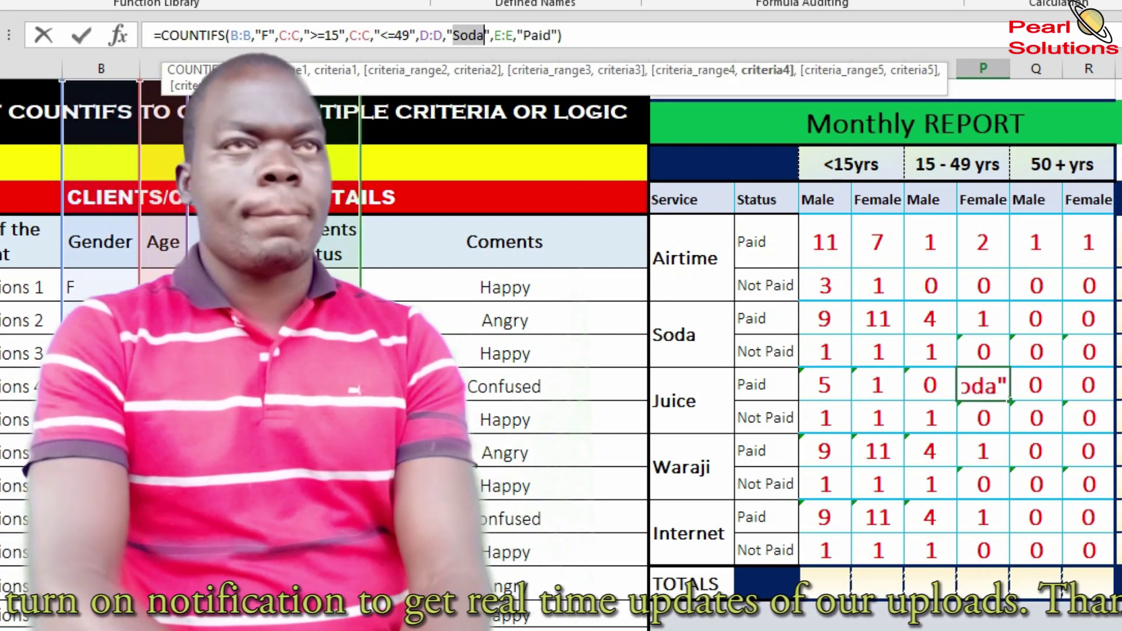
type("Juice")
key("Return")
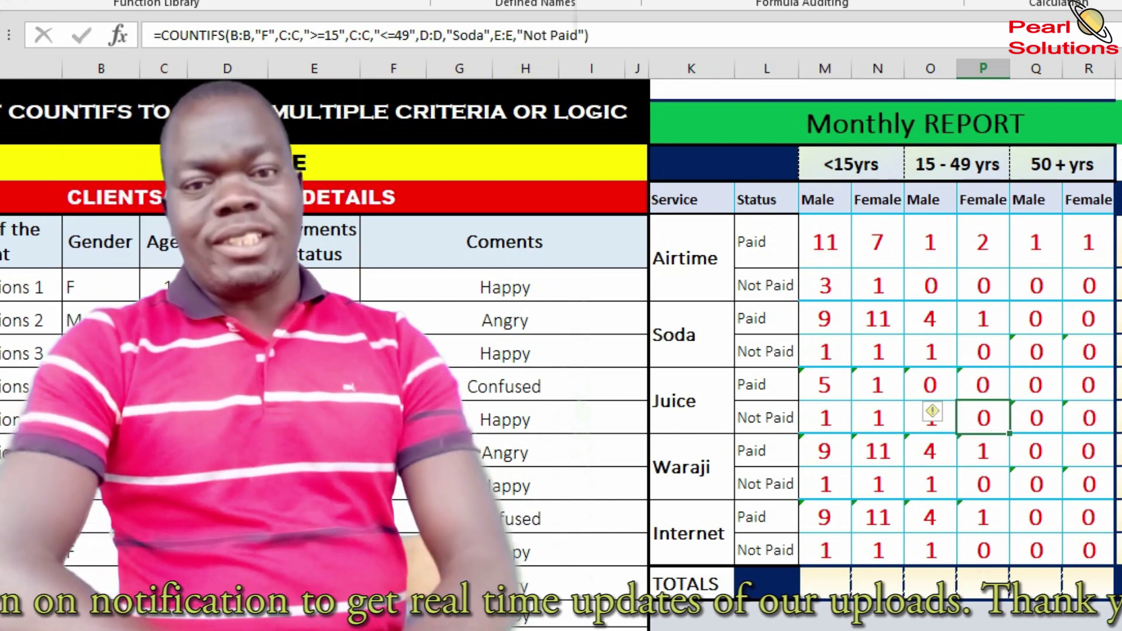
- Set the service criterion in the Juice Paid formula for males aged 50+ (Q10) to "Juice" and enter it
left_click(1035, 384)
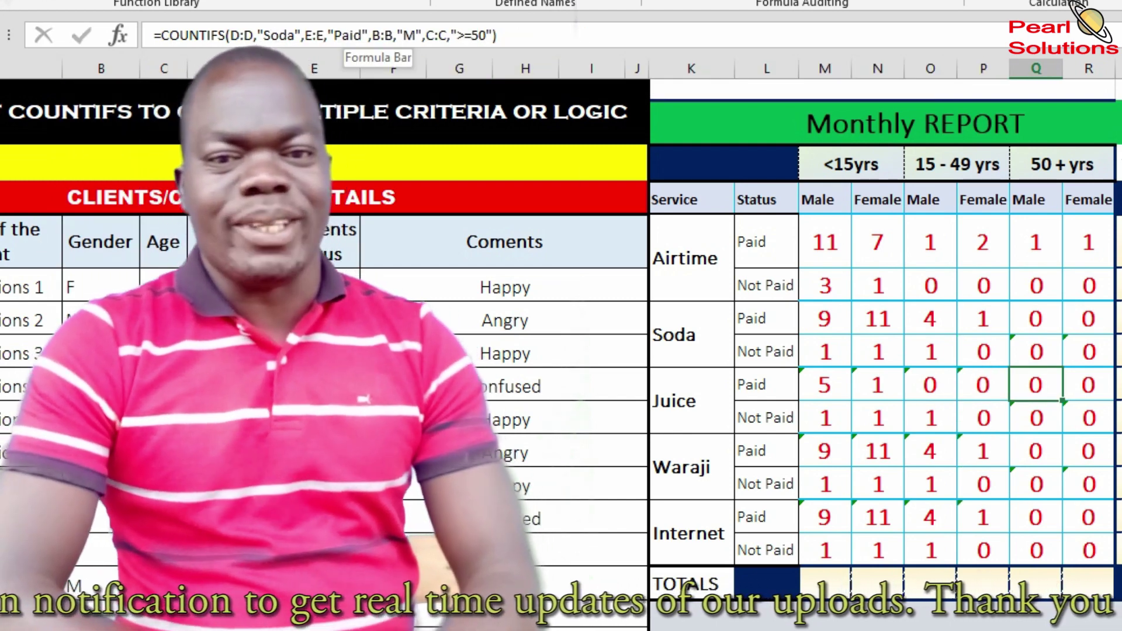
left_click_drag(263, 35, 279, 35)
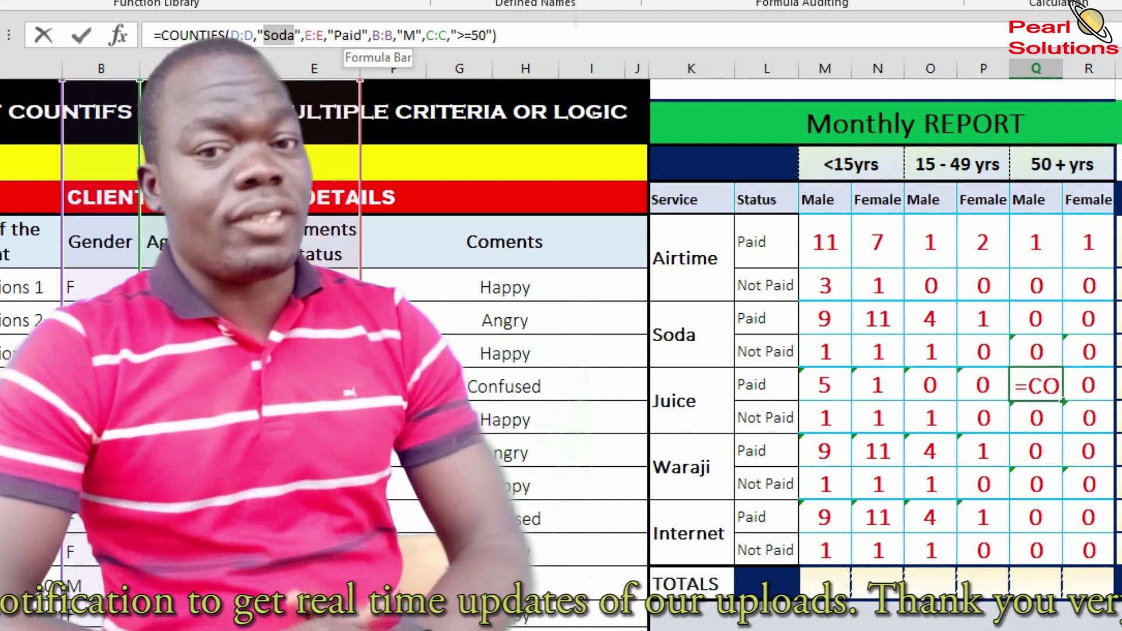
type("Juice")
key("Return")
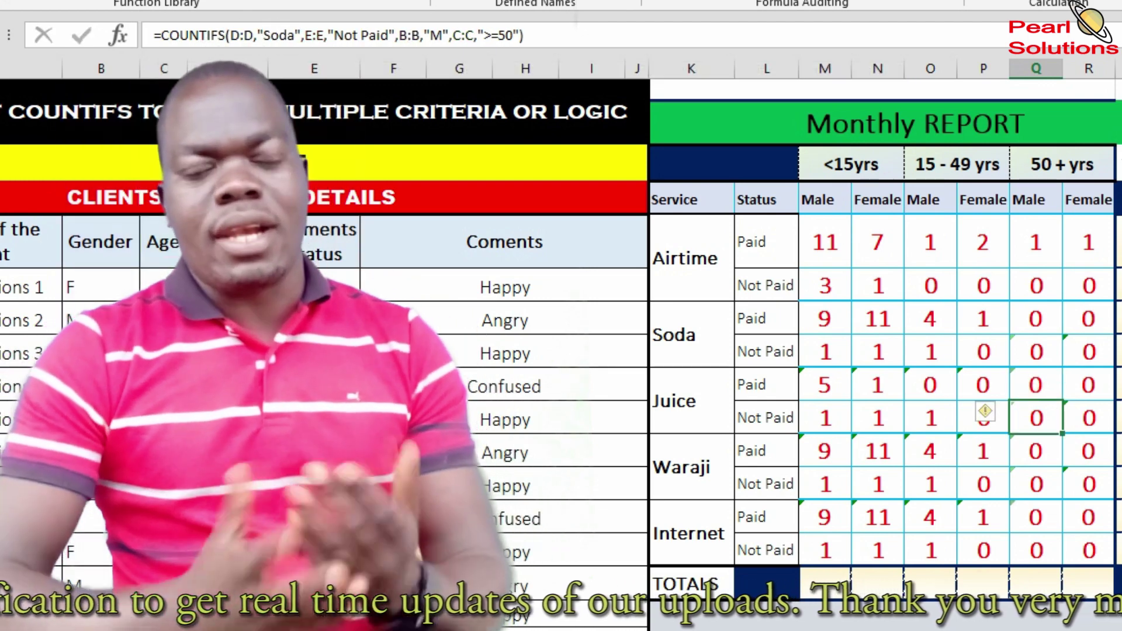
- Set the service criterion in the Juice Paid formula for females aged 50+ (R10) to "Juice" and enter it
left_click(1088, 385)
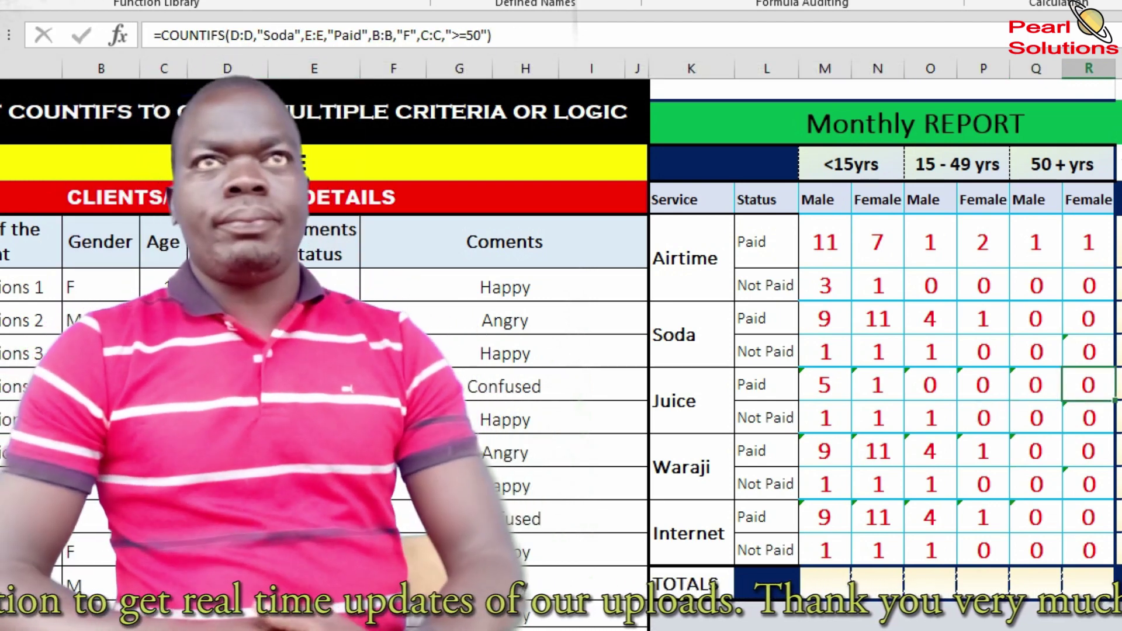
double_click(278, 35)
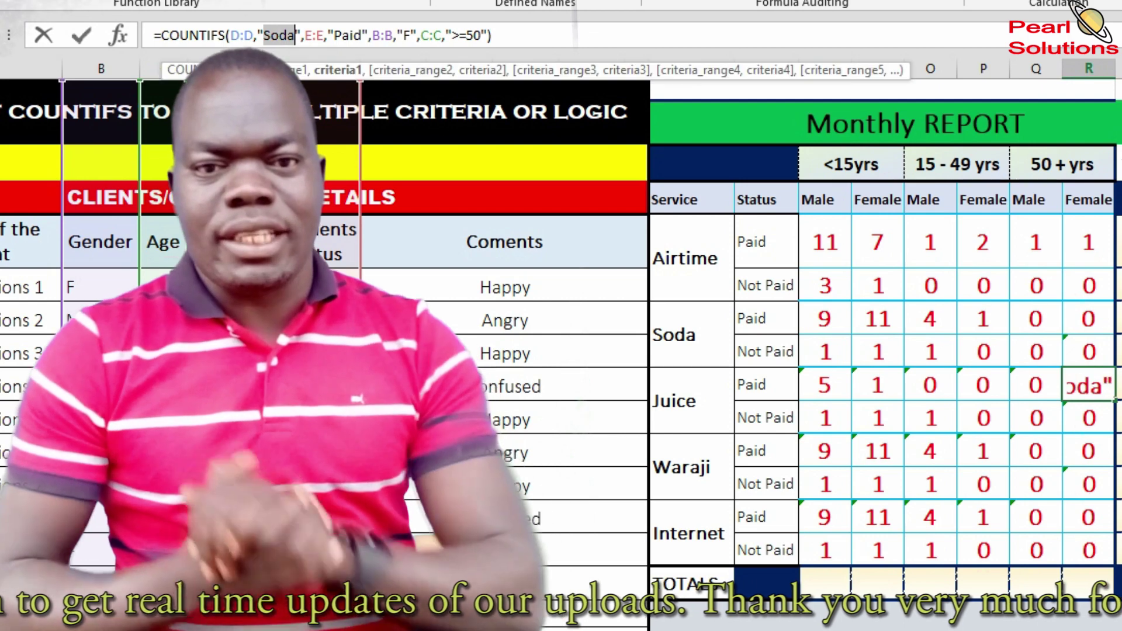
type("Juice")
key("Return")
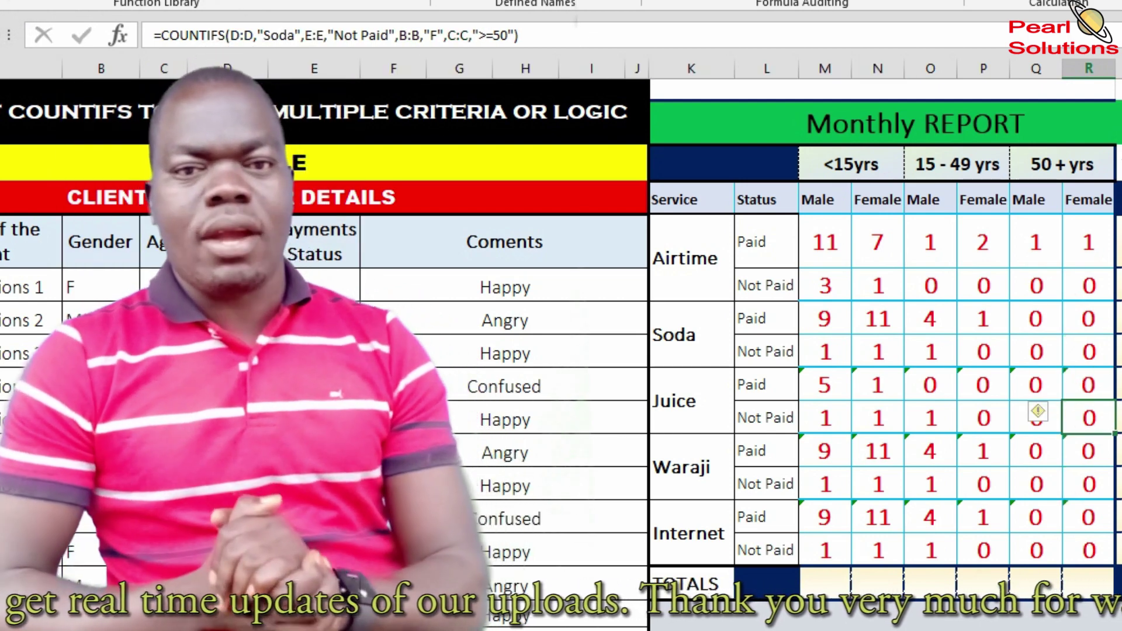
- Set the service criterion in the Juice Not Paid formula for males under 15 (M11) to "Juice" and enter it
left_click(825, 417)
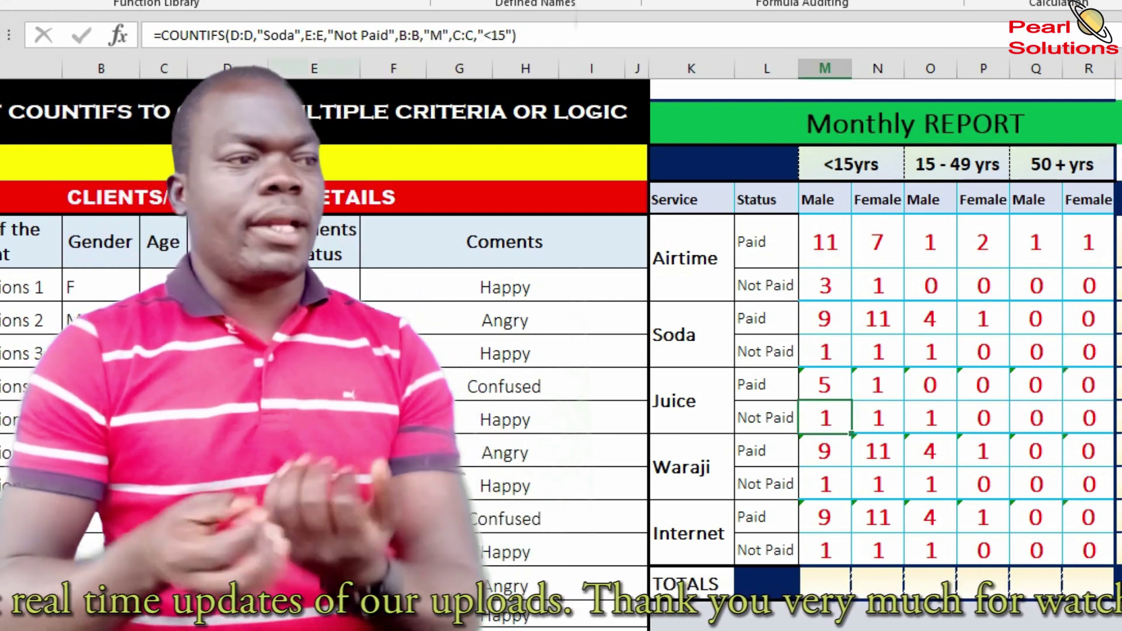
double_click(278, 35)
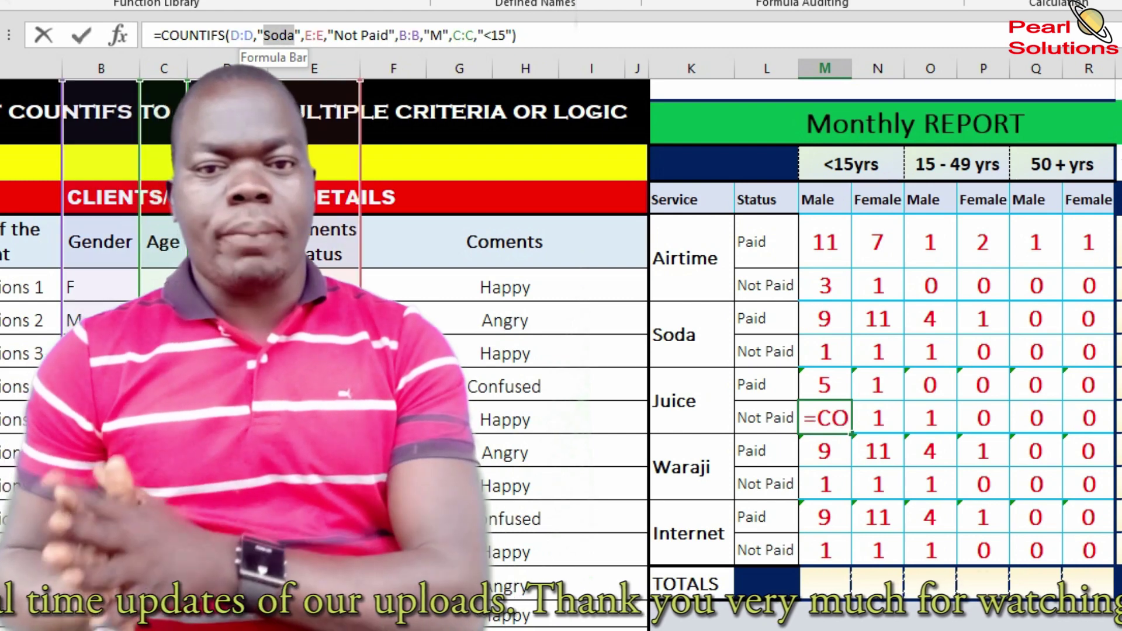
type("Juice")
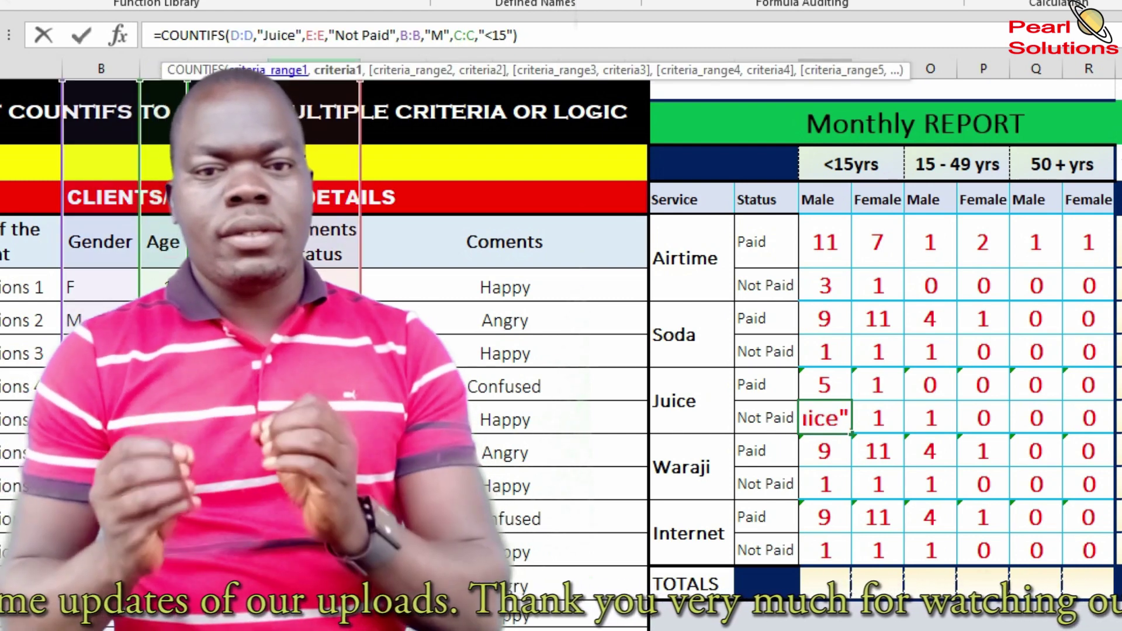
key("Return")
- Set the service criterion in the Juice Not Paid formula for females under 15 (N11) to "Juice" and enter it
left_click(877, 418)
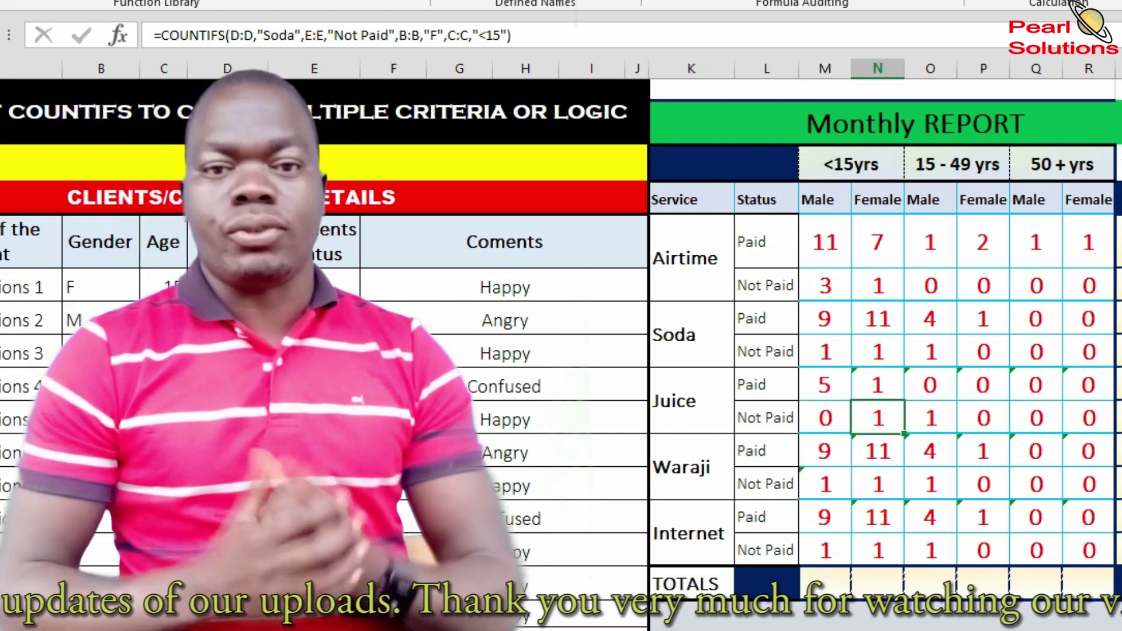
left_click(280, 35)
double_click(280, 35)
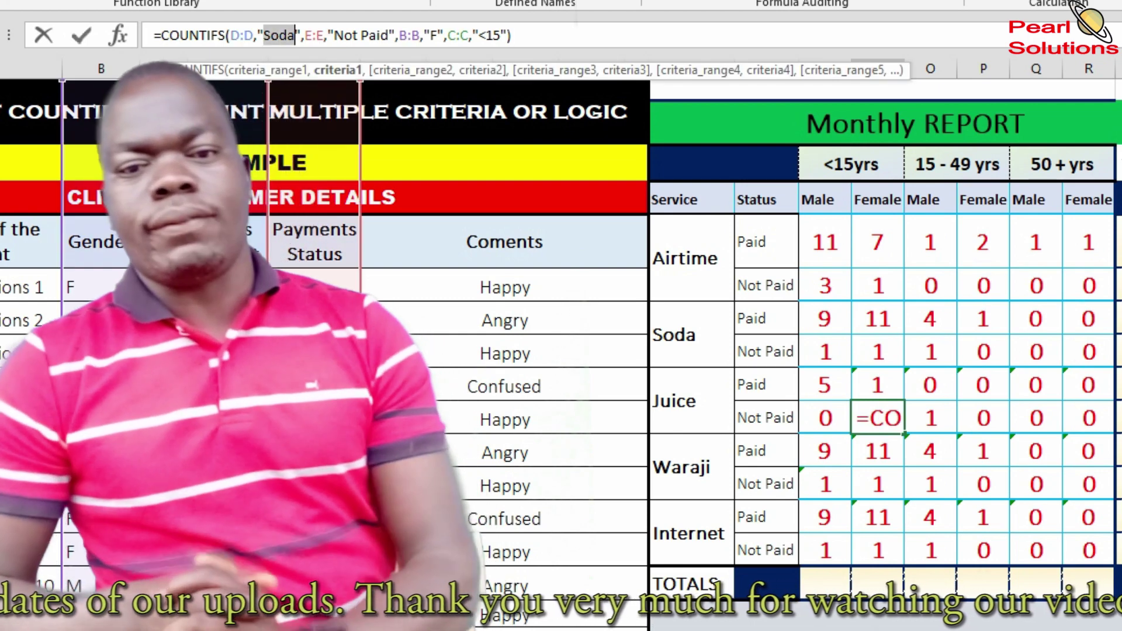
type("Juice")
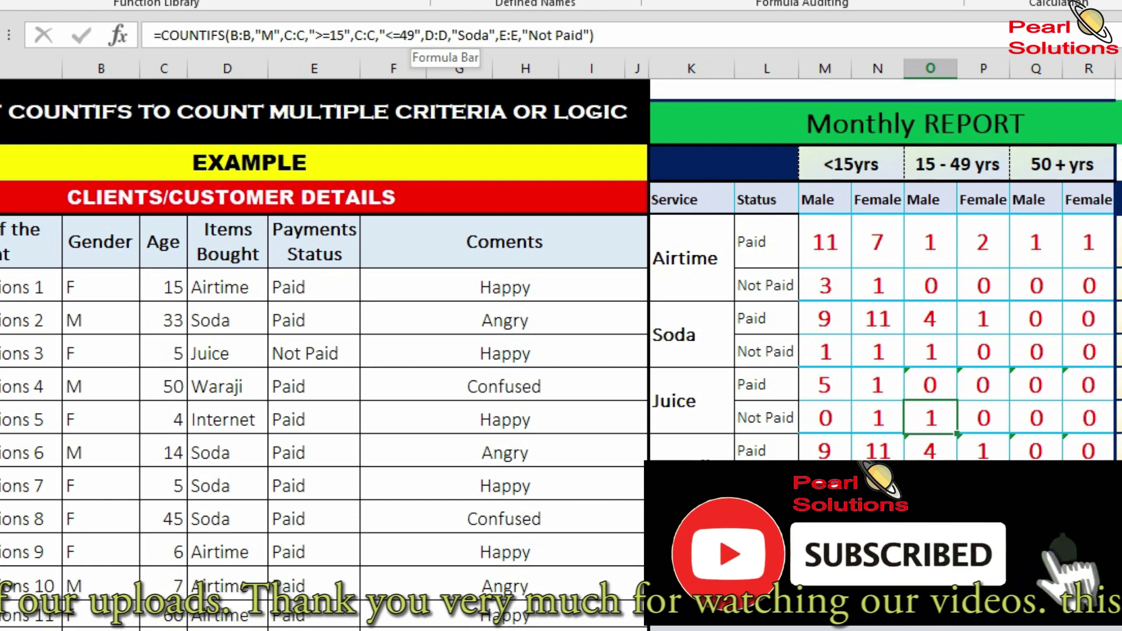
- Set the service criterion in the Juice Not Paid formula for males aged 15-49 (O11) to "Juice" and enter it
double_click(473, 35)
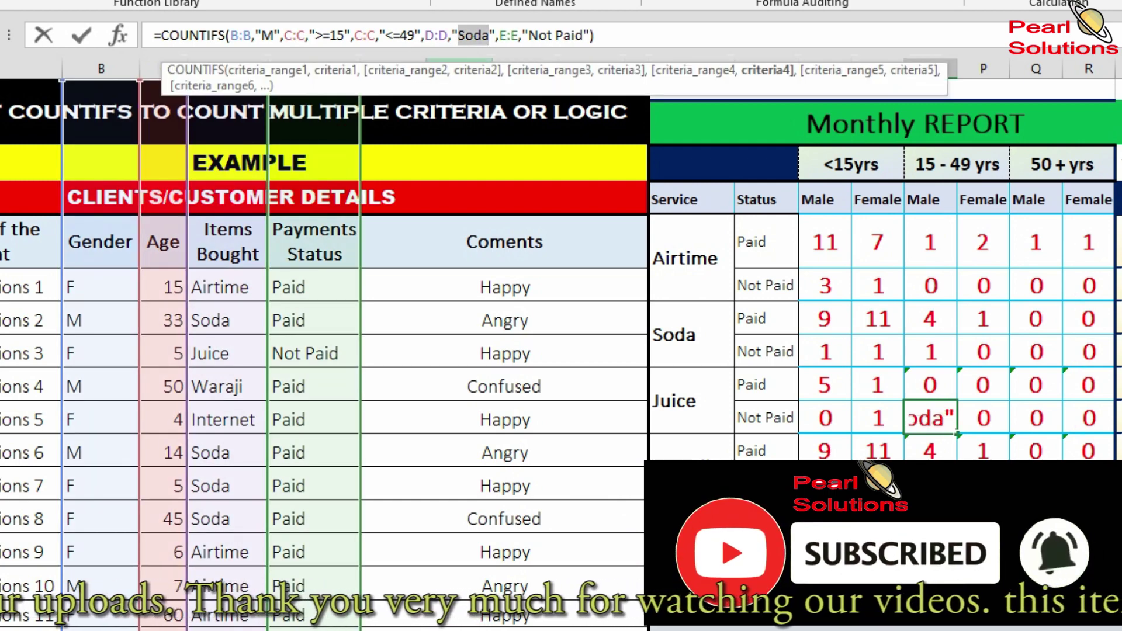
type("Juice")
key("Return")
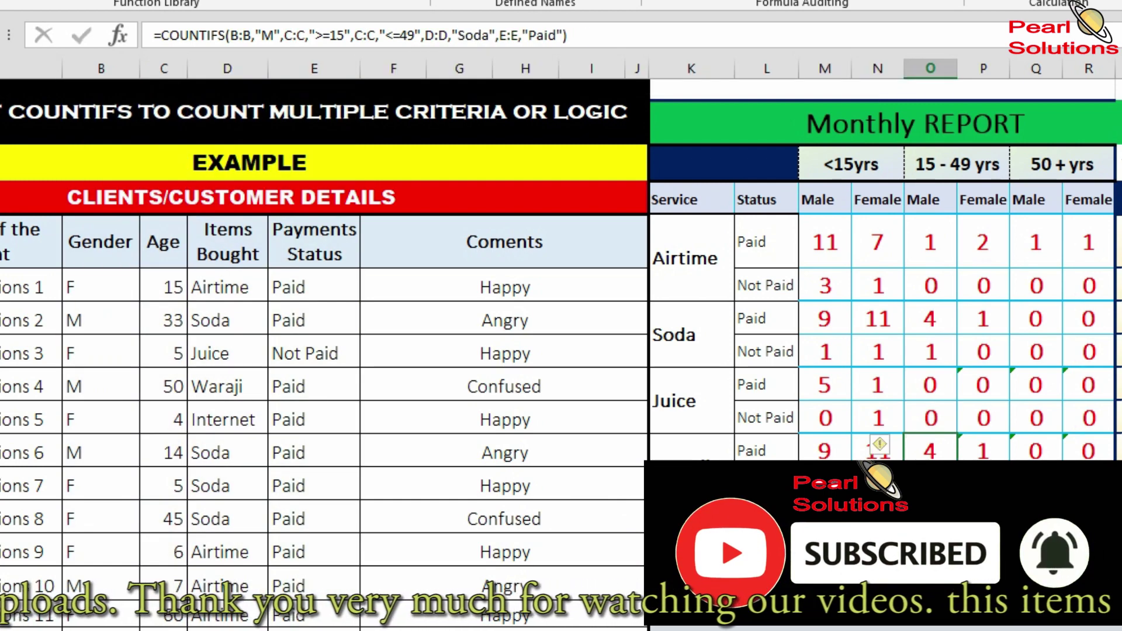
- Set the service criterion in the Juice Not Paid formula for females aged 15-49 (P11) to "Juice" and enter it
key("Right")
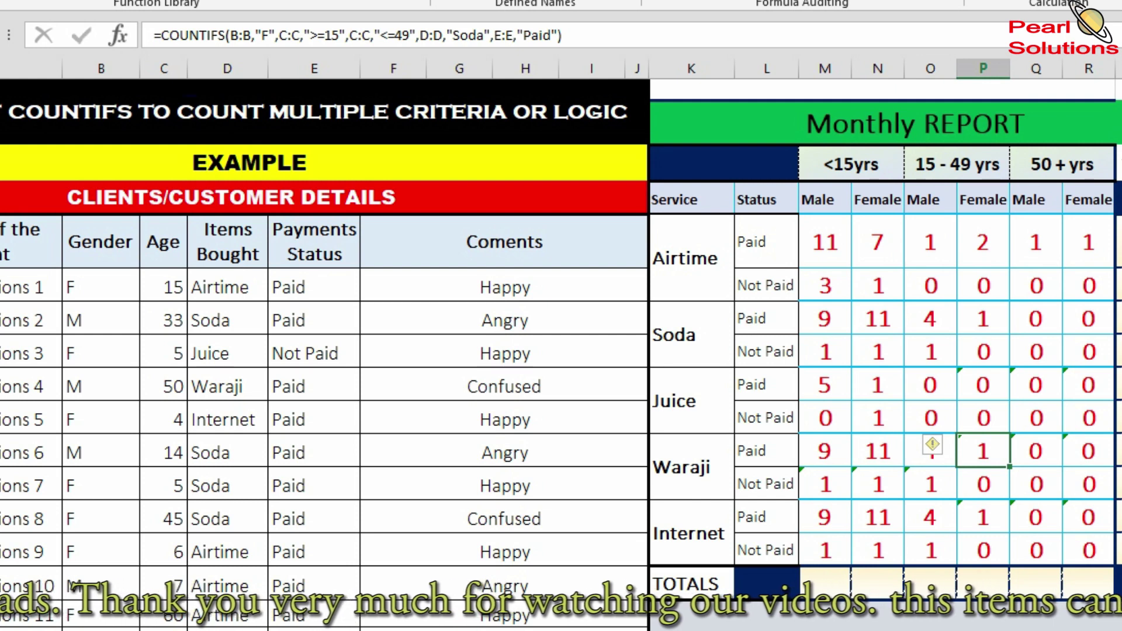
left_click(983, 417)
left_click_drag(453, 36, 485, 35)
type("Juice")
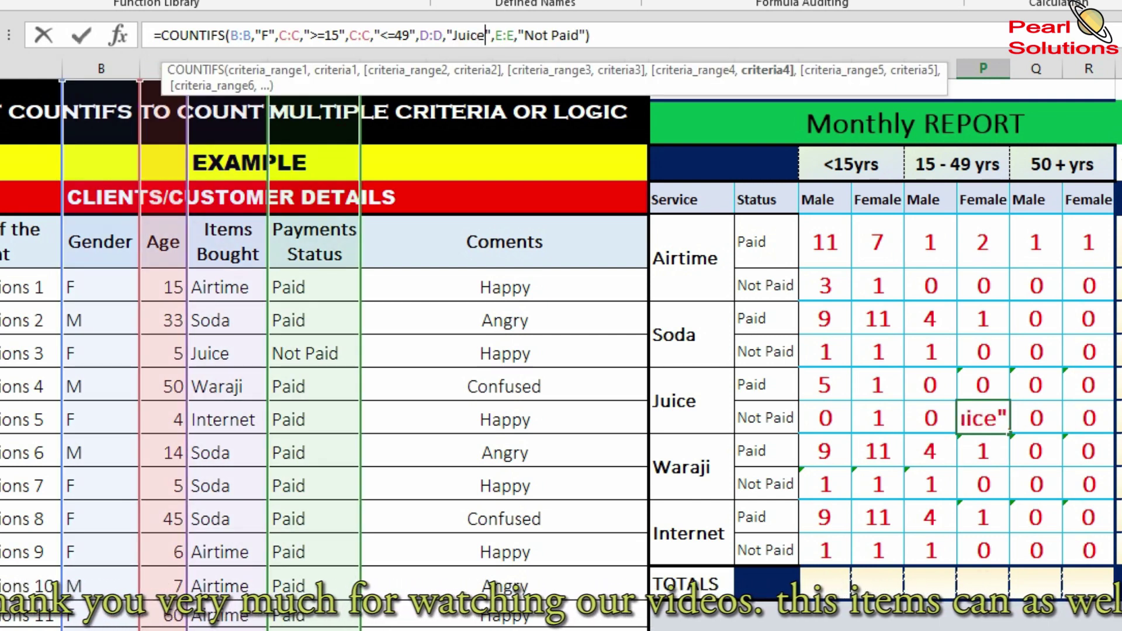
key("Return")
- Set the service criterion in the Juice Not Paid formula for males aged 50+ (Q11) to "Juice" and enter it
left_click(1035, 417)
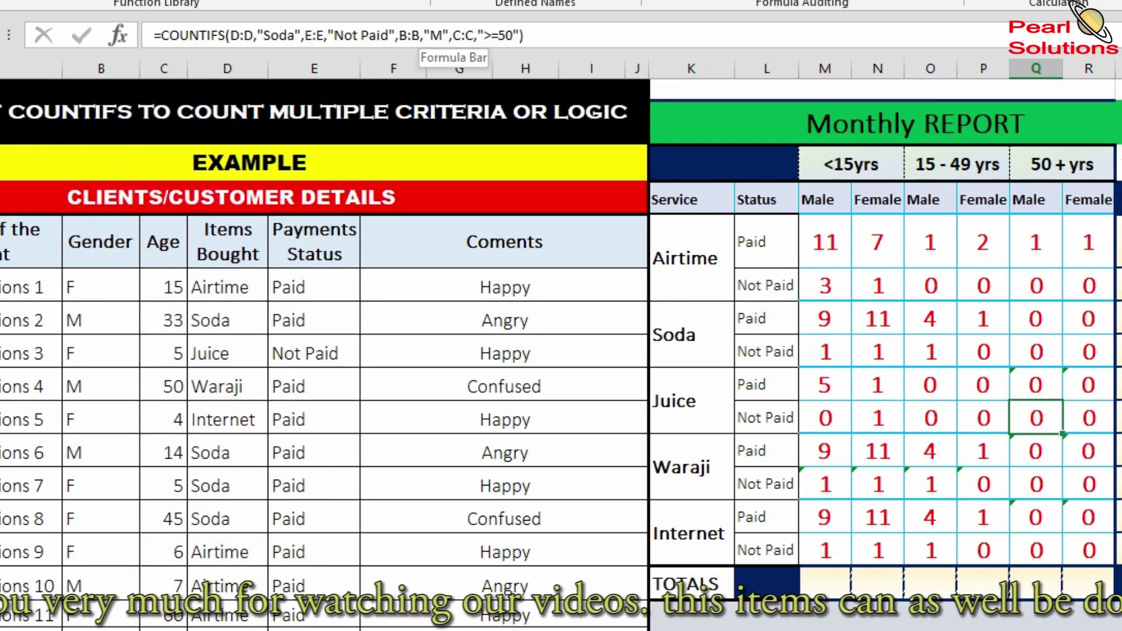
left_click(334, 35)
left_click_drag(265, 35, 294, 35)
type("Juice")
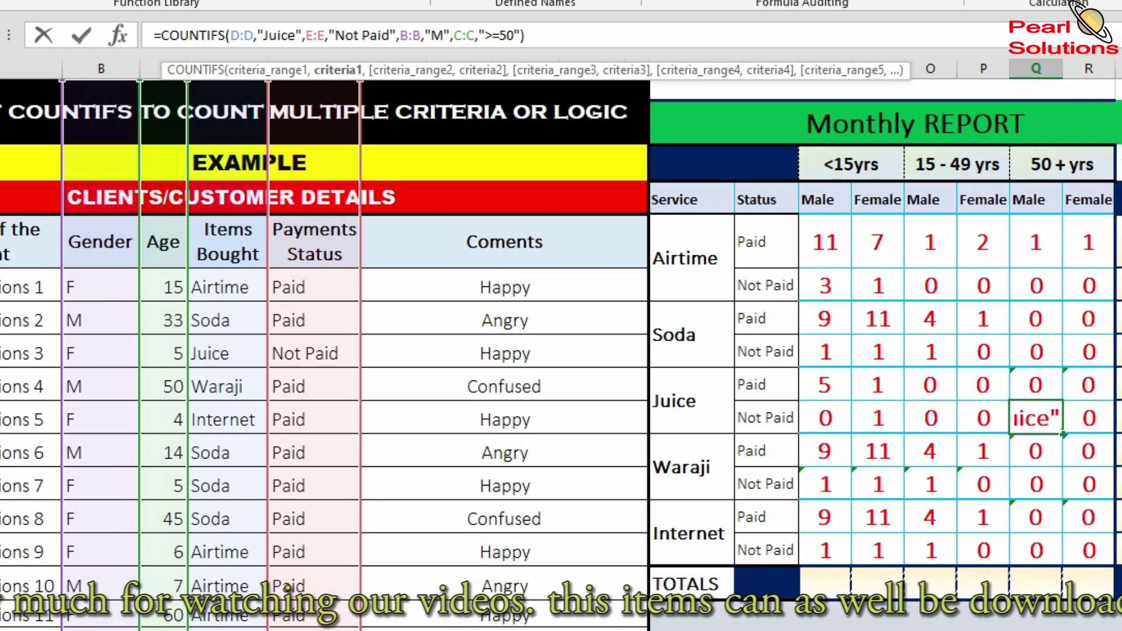
key("Return")
- Set the service criterion in the Juice Not Paid formula for females aged 50+ (R11) to "Juice" and enter it
left_click(1087, 417)
left_click_drag(262, 35, 295, 35)
type("Juice")
key("Return")
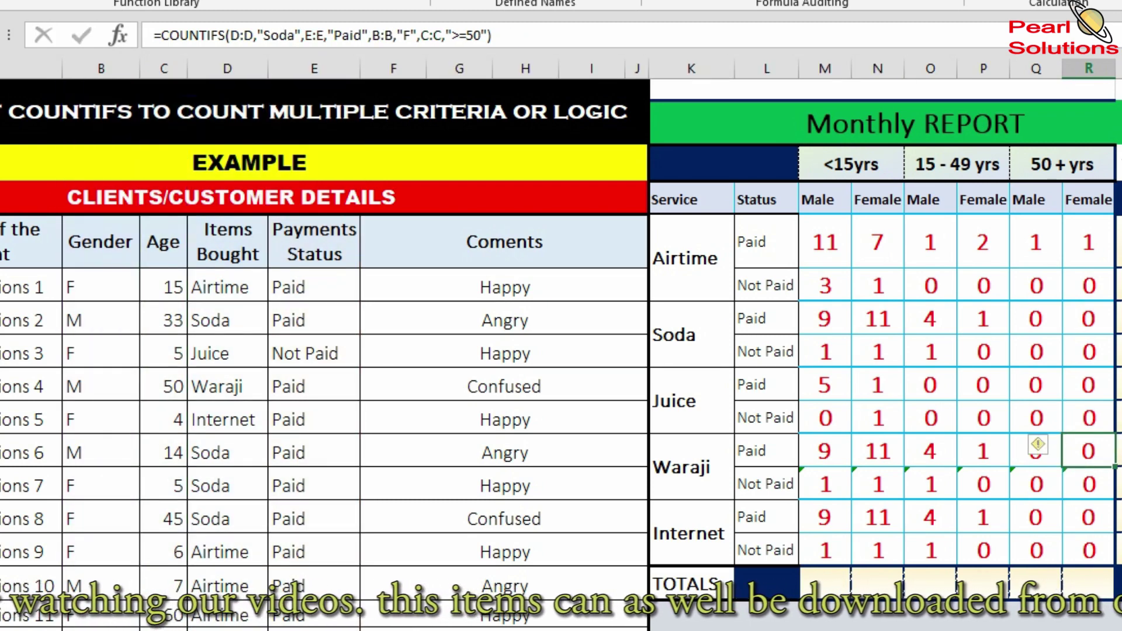
- Copy the word "Waraji" from the fourth client's Items Bought cell and leave the cell without editing it
left_click(824, 450)
scroll(561, 351, "down", 1)
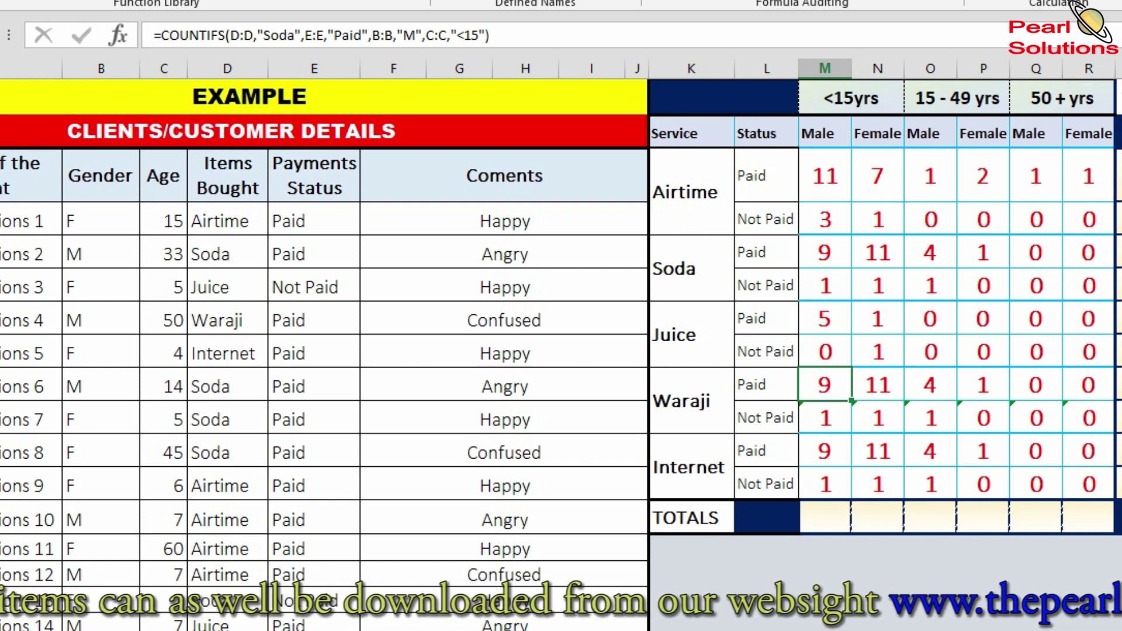
left_click(691, 401)
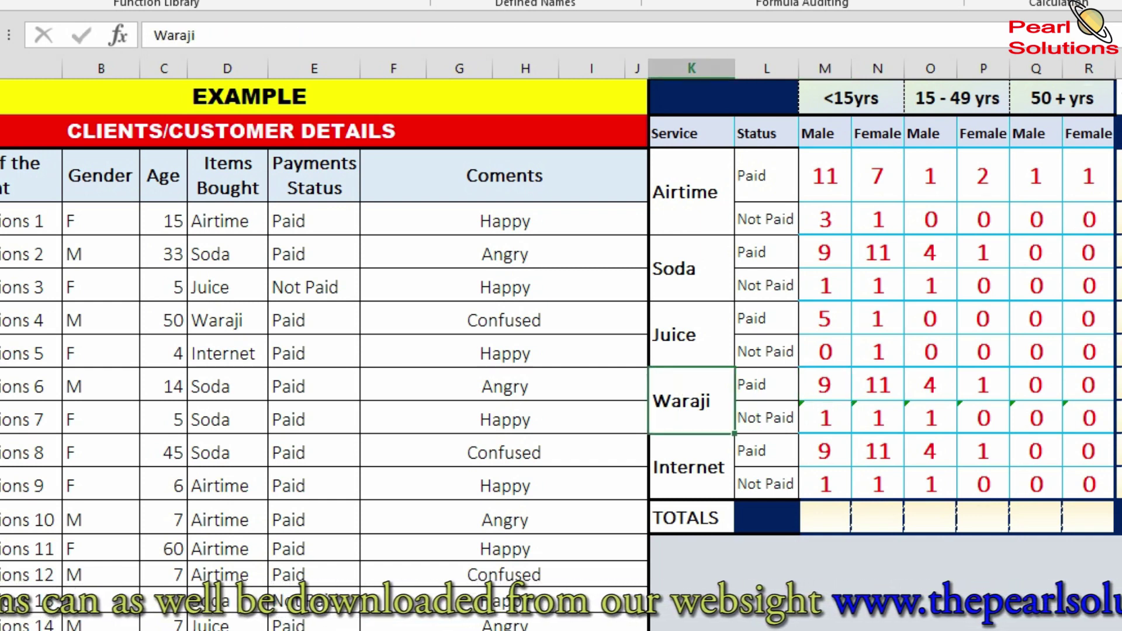
left_click(227, 320)
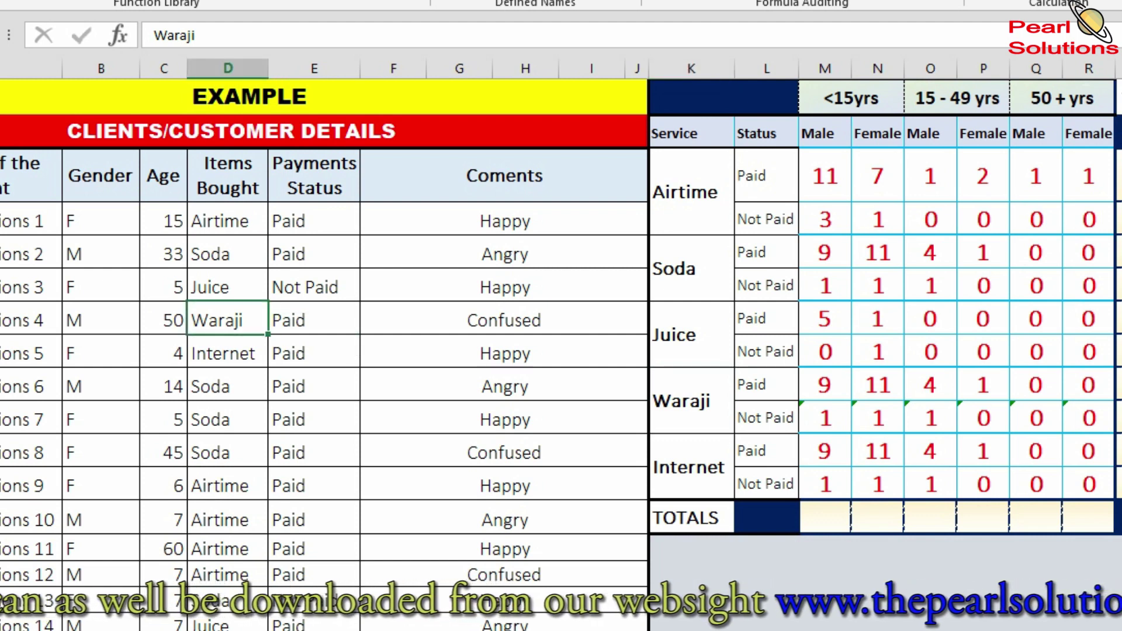
double_click(227, 320)
double_click(228, 320)
key("ctrl+c")
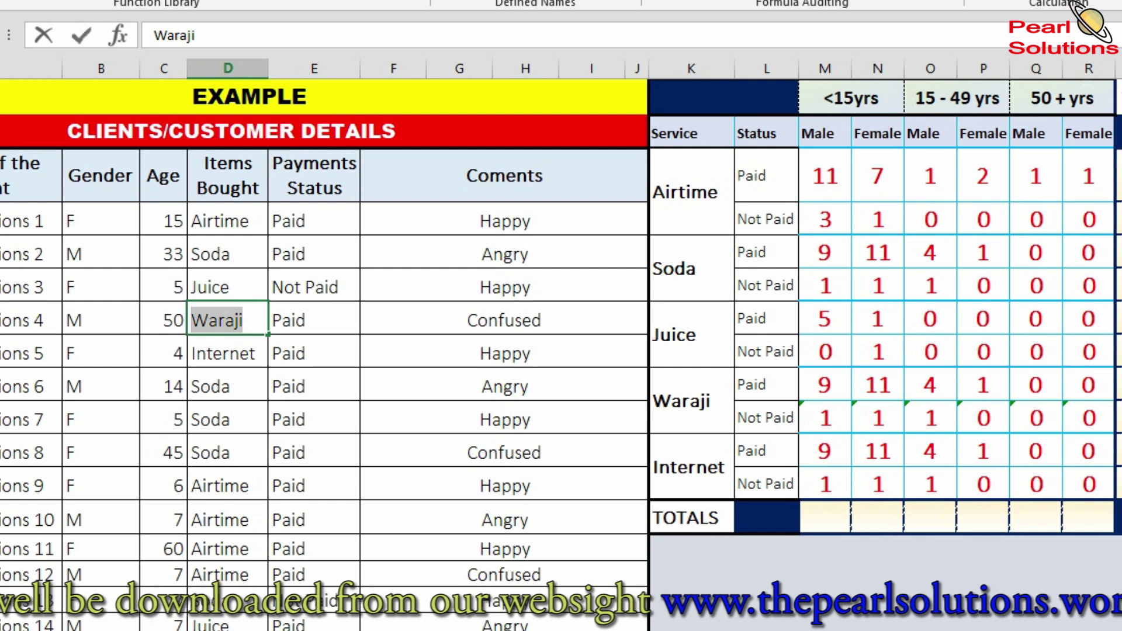
key("Escape")
left_click(227, 353)
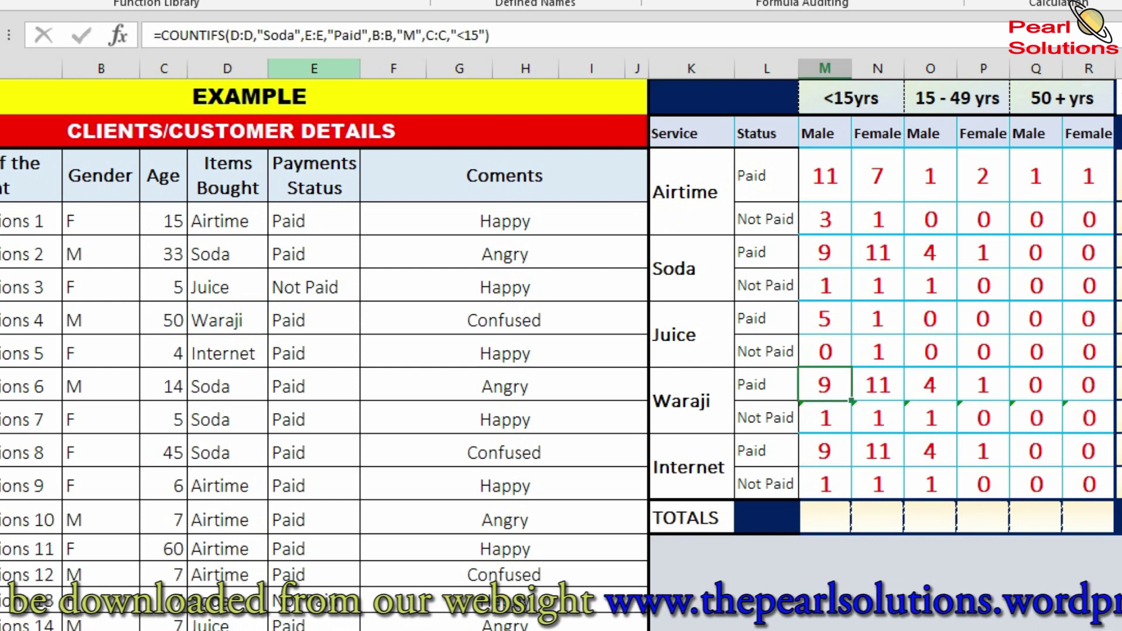
- Set the service criterion in the Waraji Paid formula for males under 15 (M12) to "Waraji" and enter it
left_click(271, 35)
left_click_drag(264, 35, 295, 35)
type("Waraji")
key("Return")
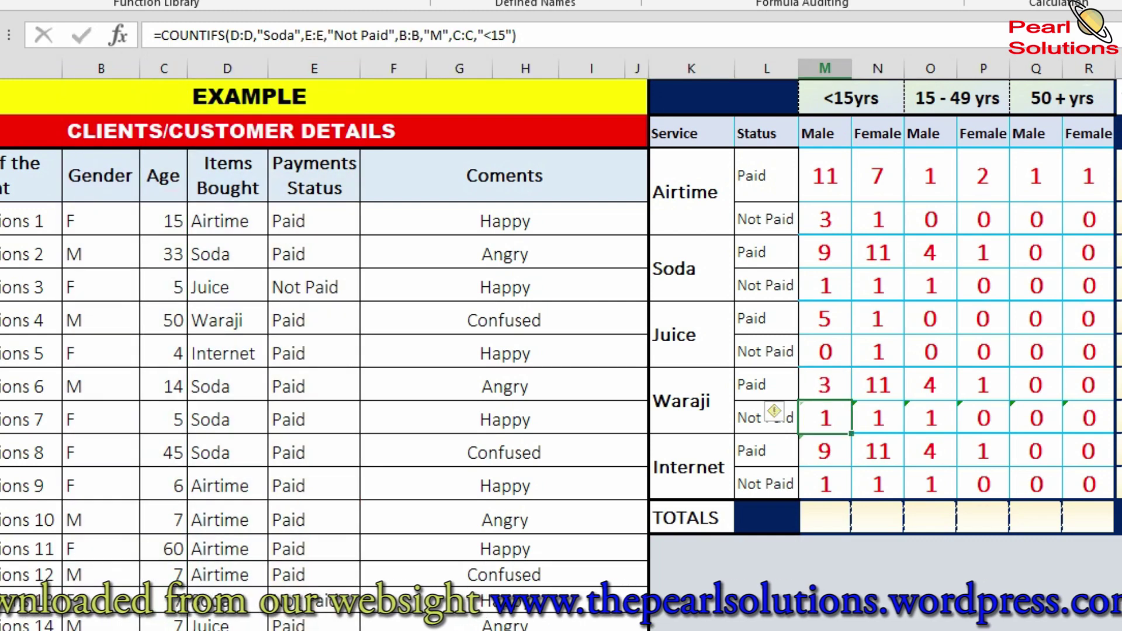
- Set the service criterion in the Waraji Paid formula for females under 15 (N12) to "Waraji" and enter it
key("Up")
key("Right")
left_click(270, 35)
left_click_drag(264, 35, 294, 35)
type("Waraji")
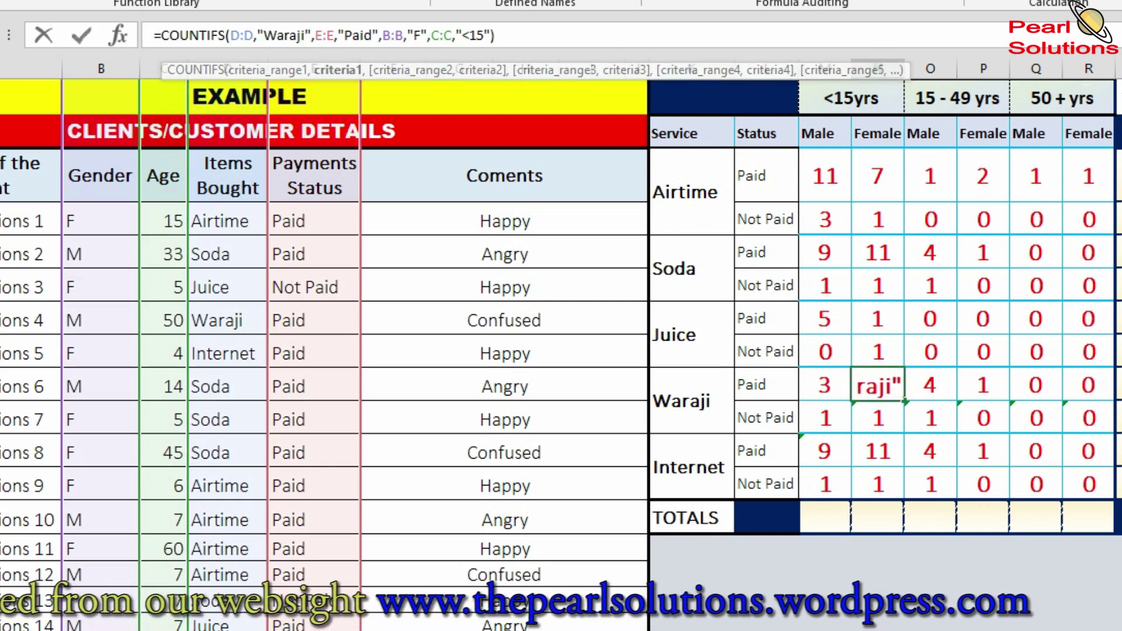
key("Return")
- Set the service criterion in the Waraji Paid formula for males aged 15-49 (O12) to "Waraji" and enter it
key("Up")
key("Right")
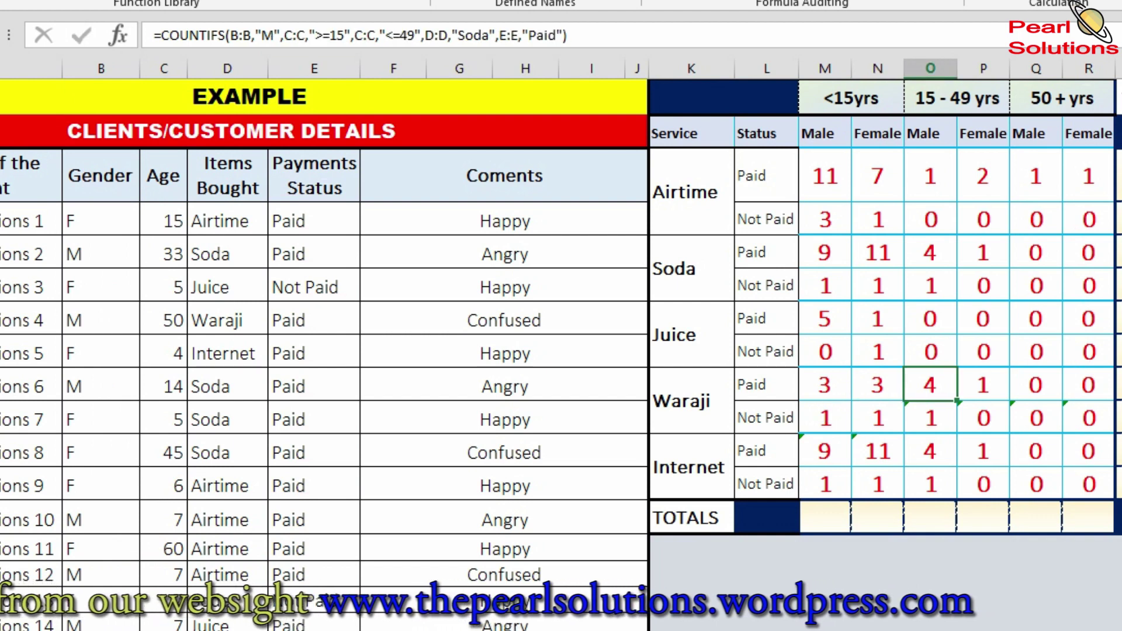
left_click(566, 35)
left_click_drag(458, 35, 489, 35)
type("Waraji")
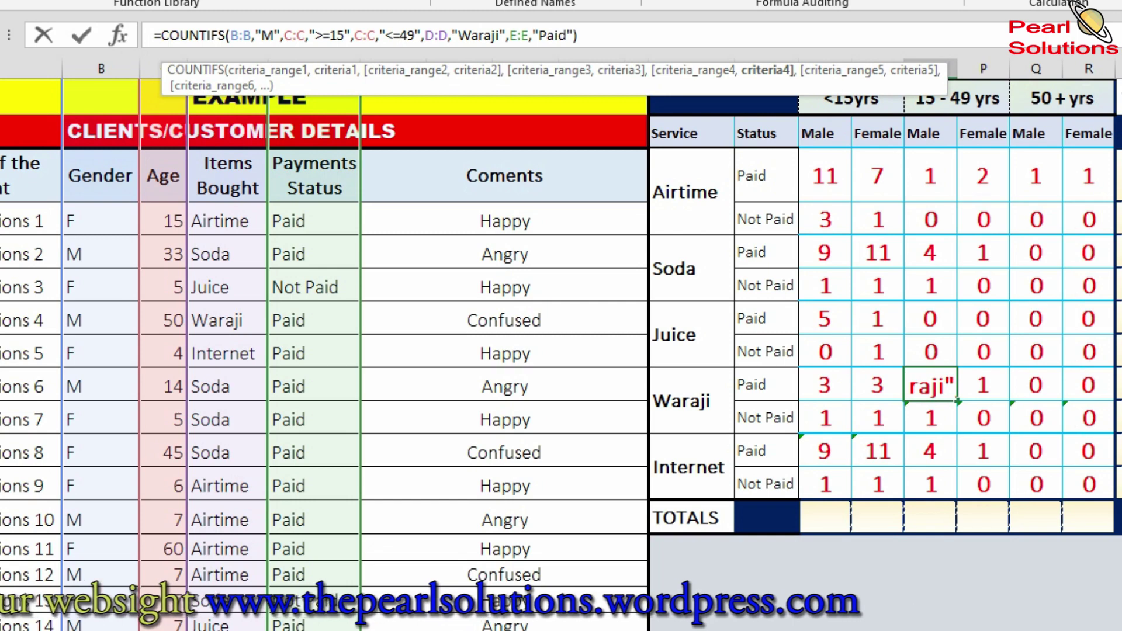
key("ctrl+Return")
- Set the service criterion in the Waraji Paid formula for females aged 15-49 (P12) to "Waraji" and enter it
key("Right")
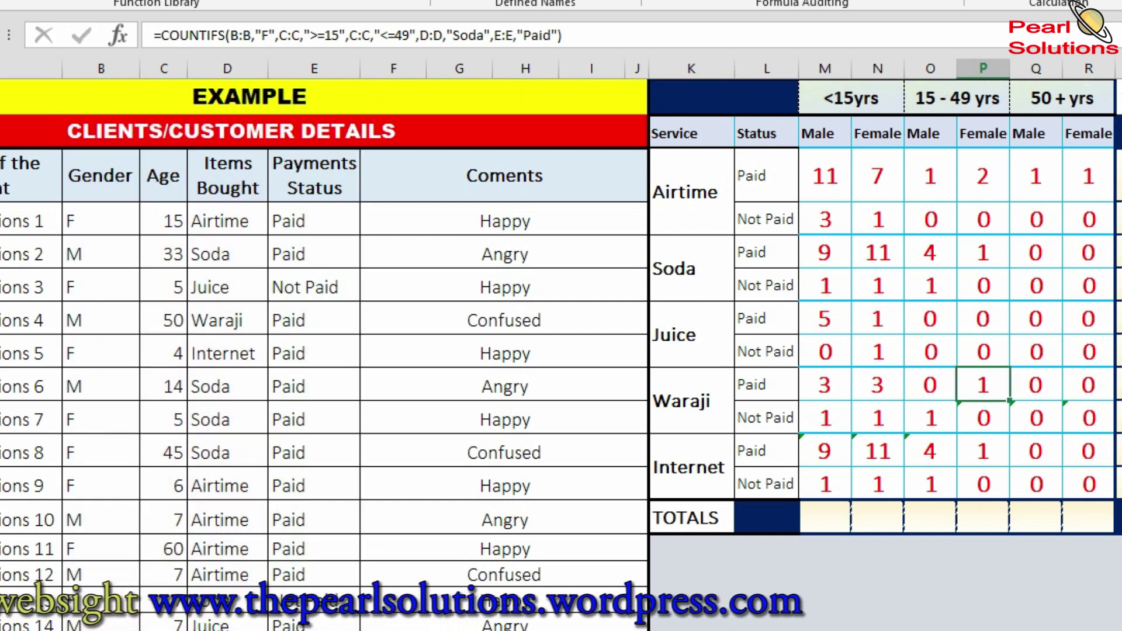
left_click_drag(453, 35, 483, 35)
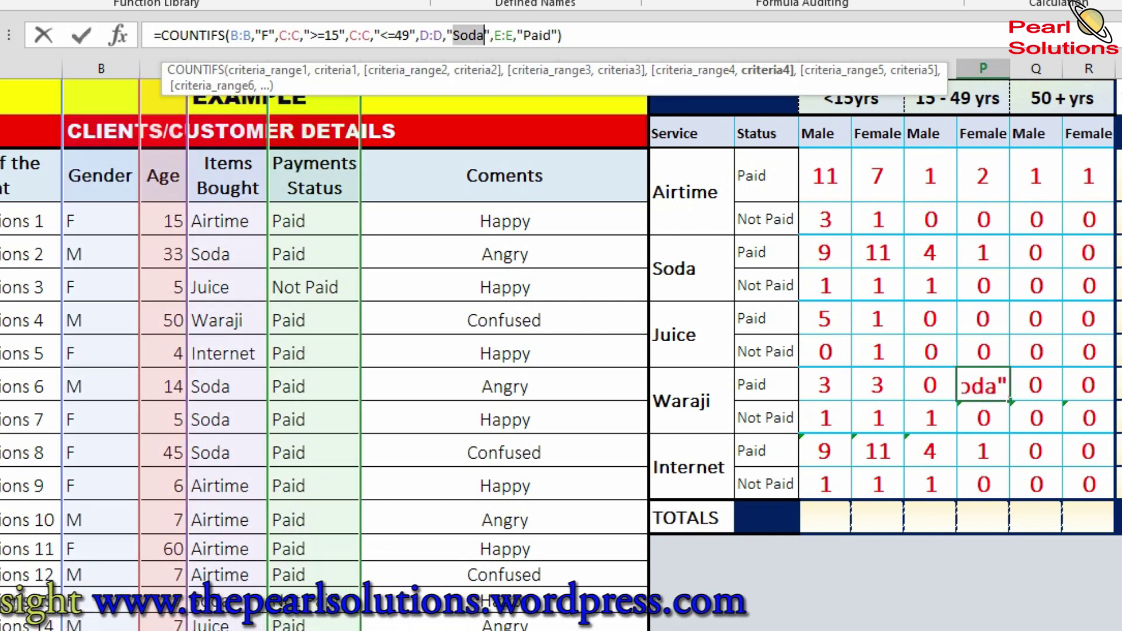
type("Waraji")
key("Return")
- Set the payment status criterion in the Waraji Paid formula for males aged 50+ (Q12) to "Waraji" and enter it
key("Up")
key("Right")
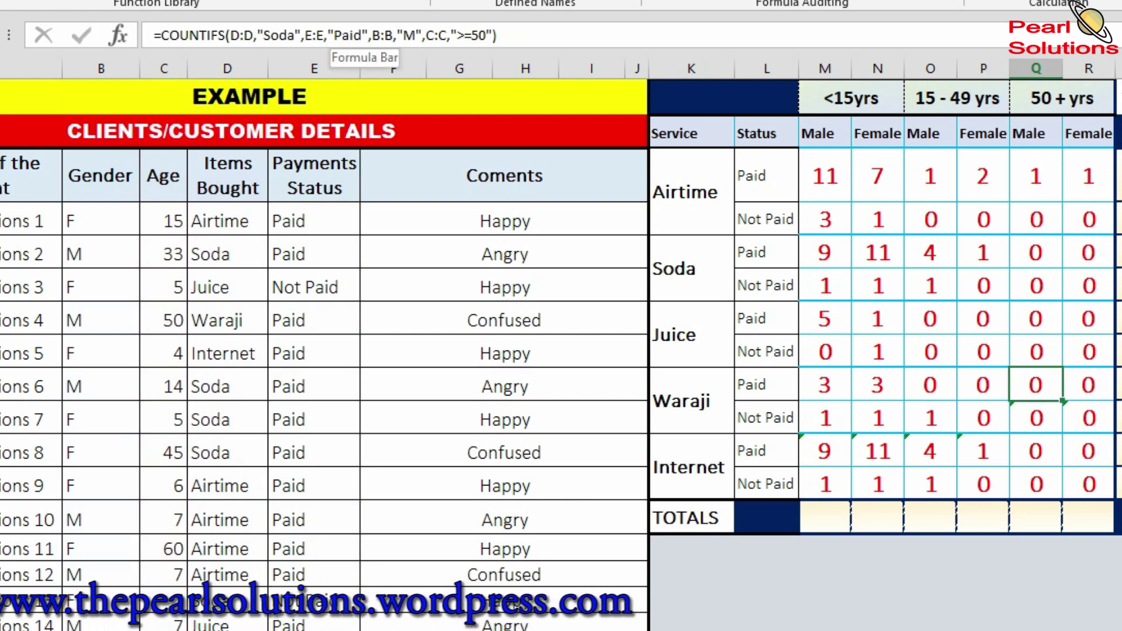
double_click(345, 35)
type("Waraji")
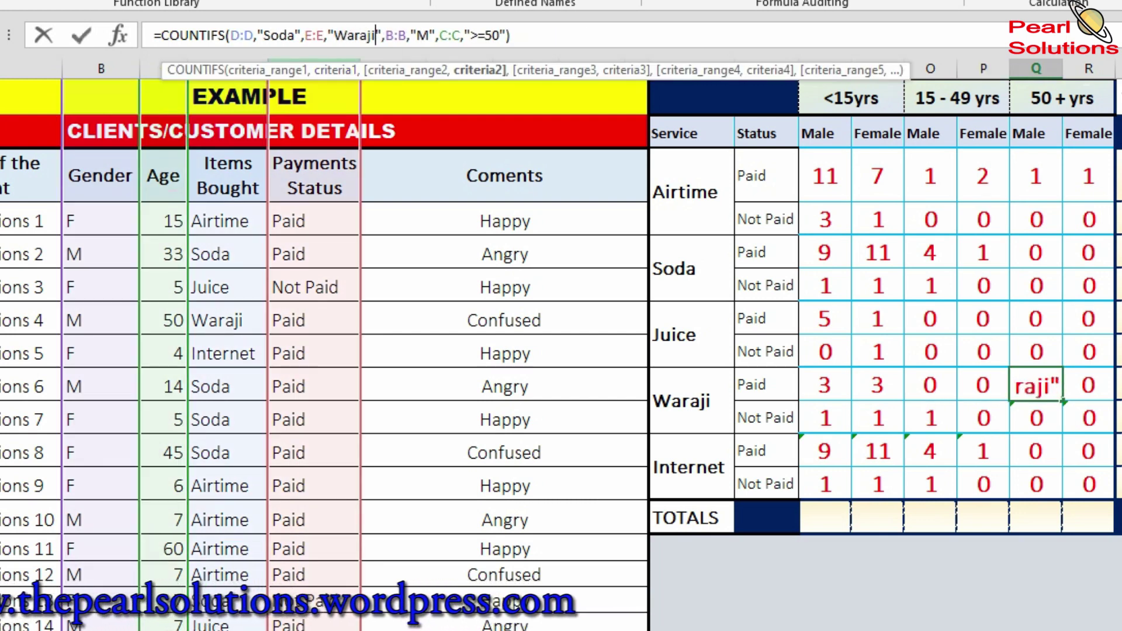
key("Return")
- Set the service criterion in the Waraji Paid formula for females aged 50+ (R12) to "Waraji" and enter it
left_click(1088, 384)
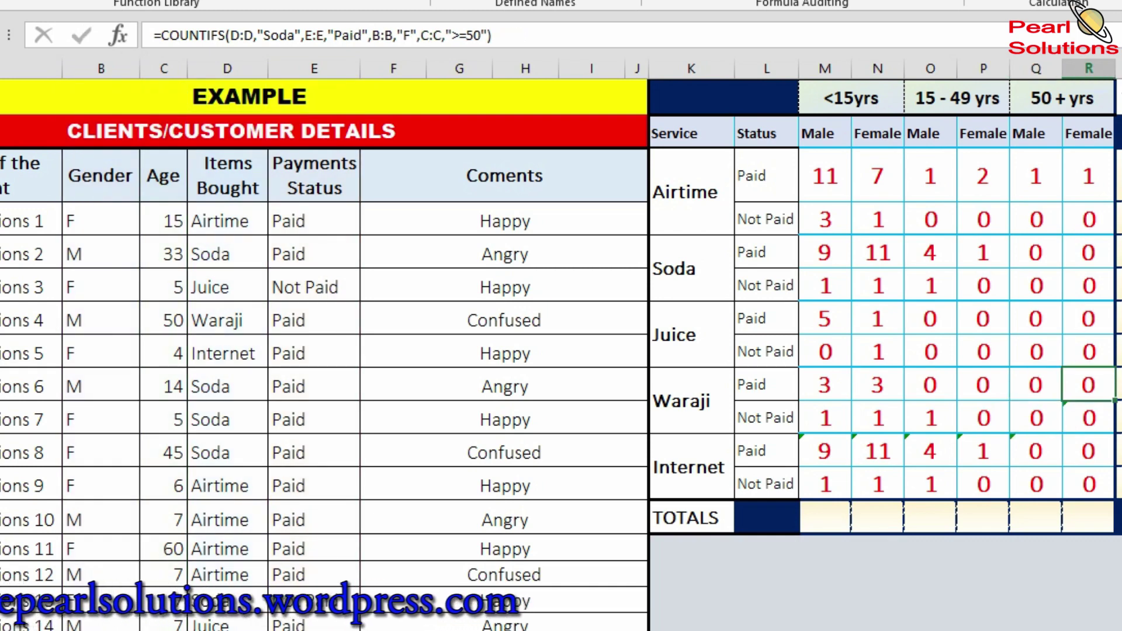
left_click_drag(263, 35, 294, 35)
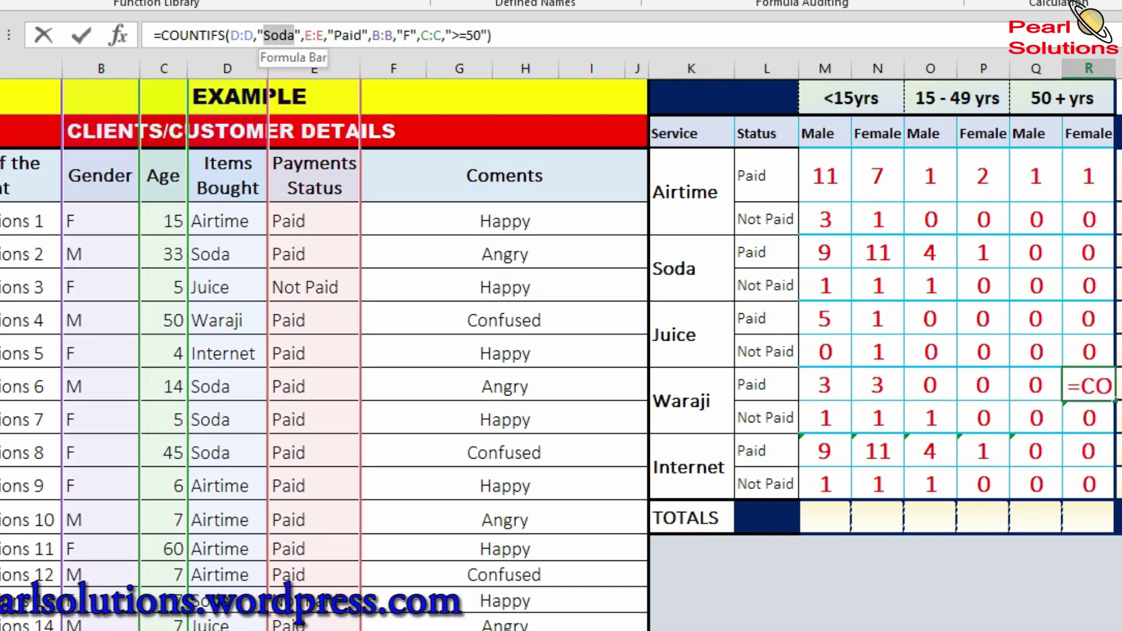
key("ctrl+v")
key("Return")
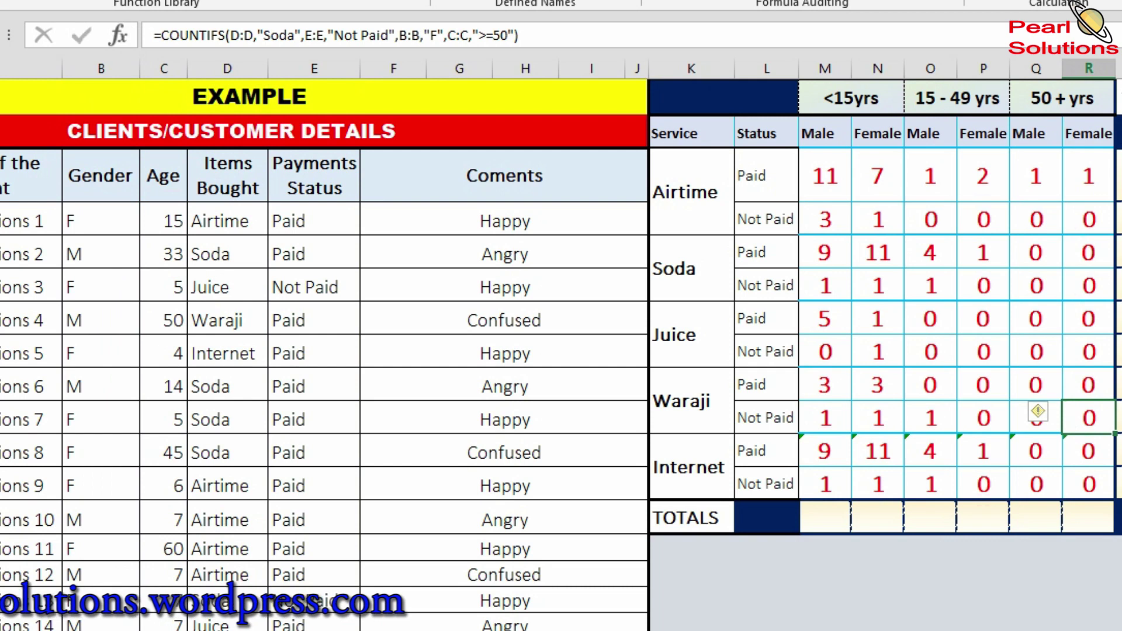
- Set the service criterion in the Waraji Not Paid formula for males under 15 (M13) to "Waraji" and enter it
left_click(824, 417)
left_click_drag(263, 35, 294, 35)
key("ctrl+v")
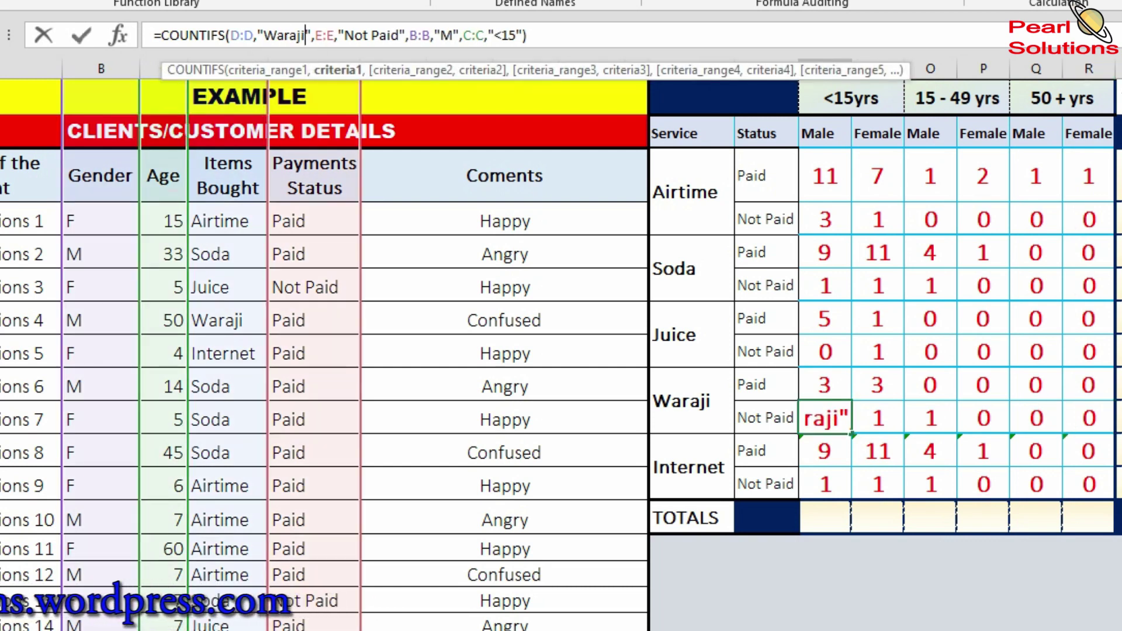
key("Return")
- Set the service criterion in the Waraji Not Paid formula for females under 15 (N13) to "Waraji" and enter it
left_click(877, 417)
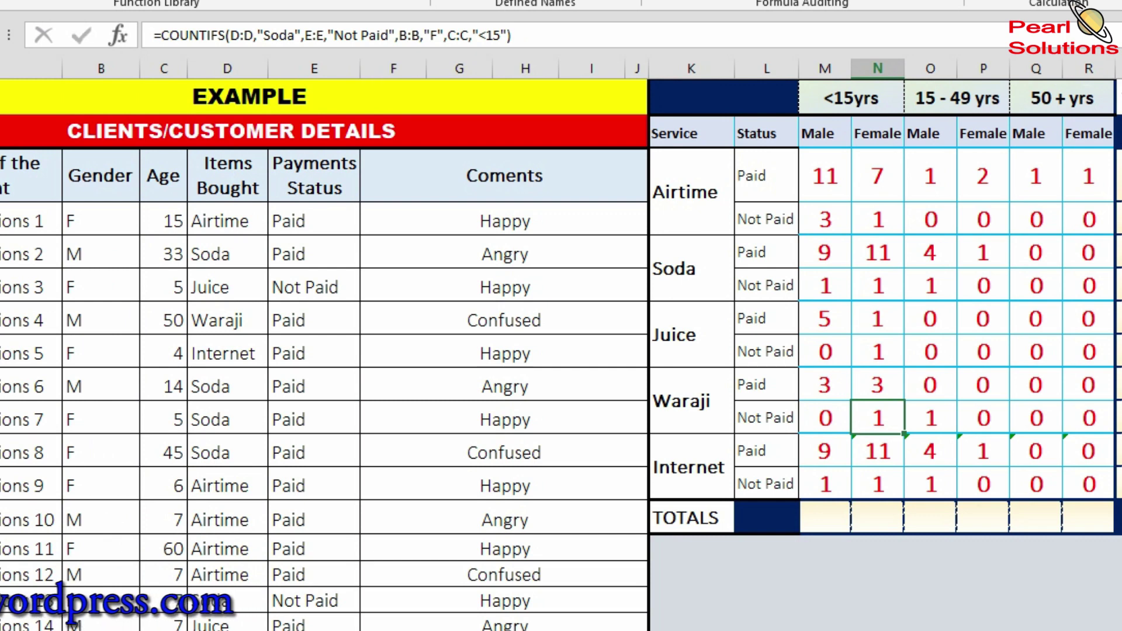
left_click_drag(263, 35, 294, 35)
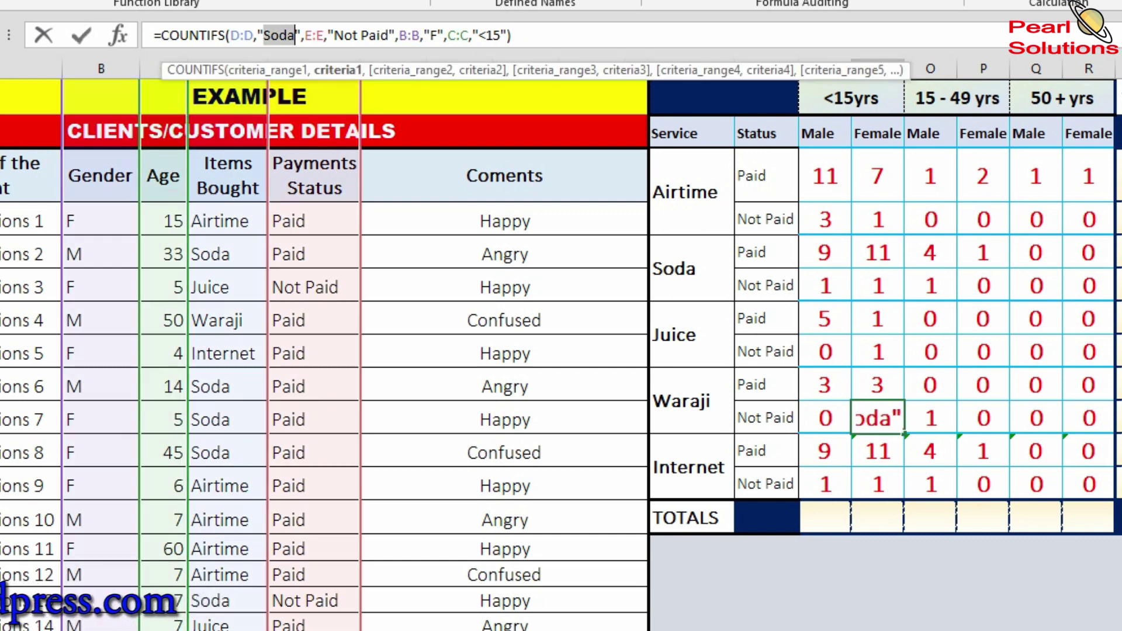
type("Waraji")
key("Return")
- Set the service criterion in the Waraji Not Paid formula for males aged 15-49 (O13) to "Waraji" and enter it
left_click(930, 417)
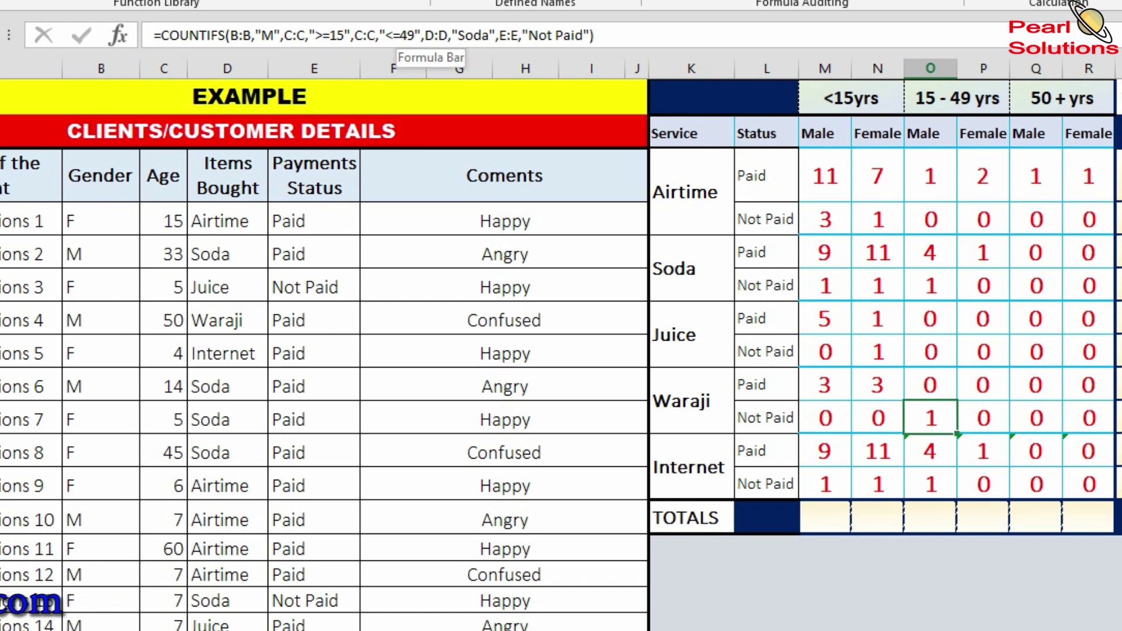
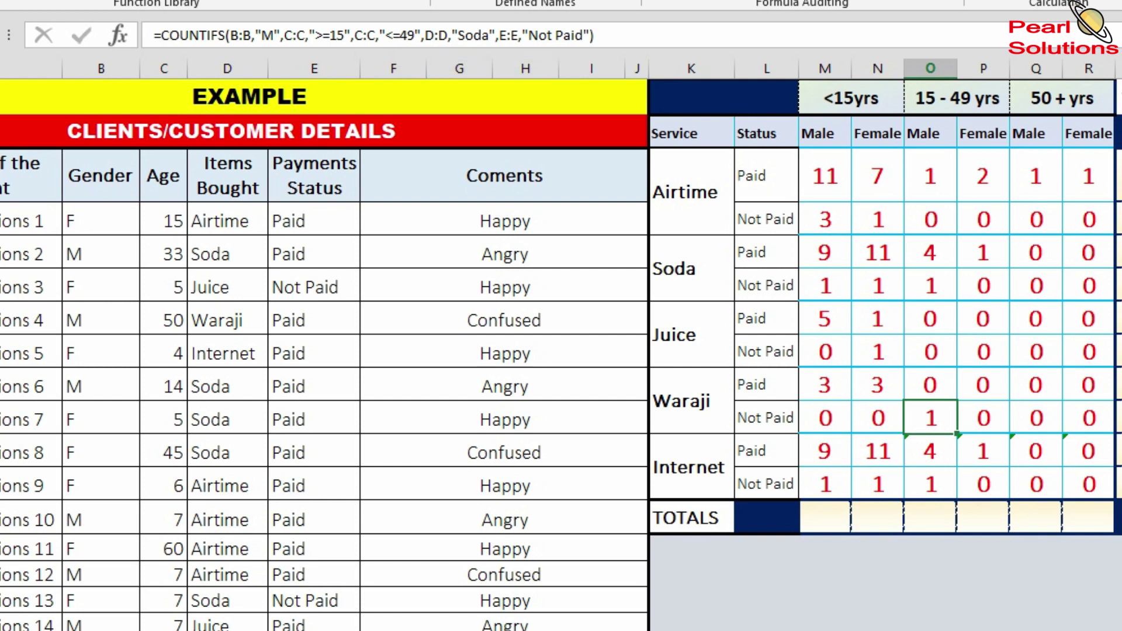
left_click_drag(458, 36, 488, 35)
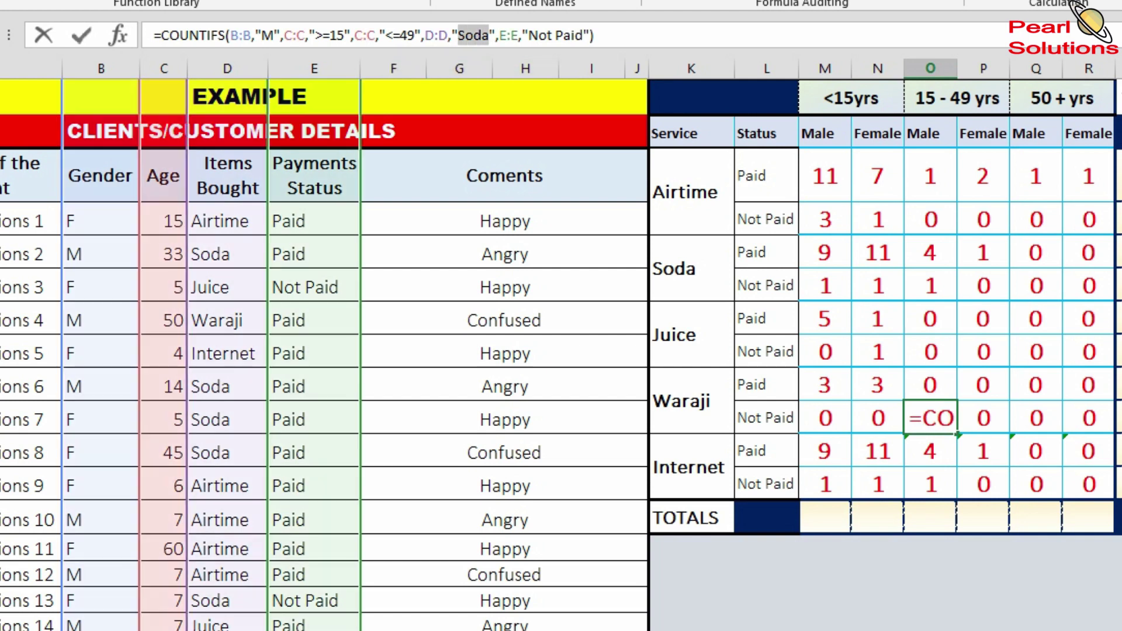
type("Waraji")
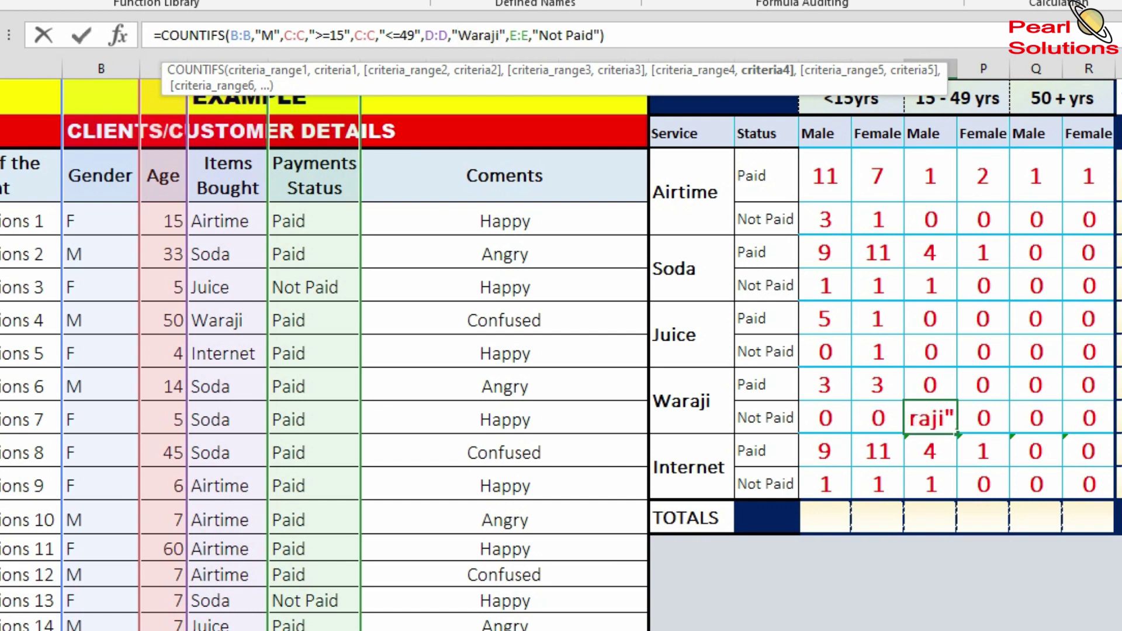
key("Tab")
- Set the service criterion in the Waraji Not Paid formula for females aged 15-49 (P13) to "Waraji" and enter it
left_click_drag(452, 36, 483, 35)
type("Waraji")
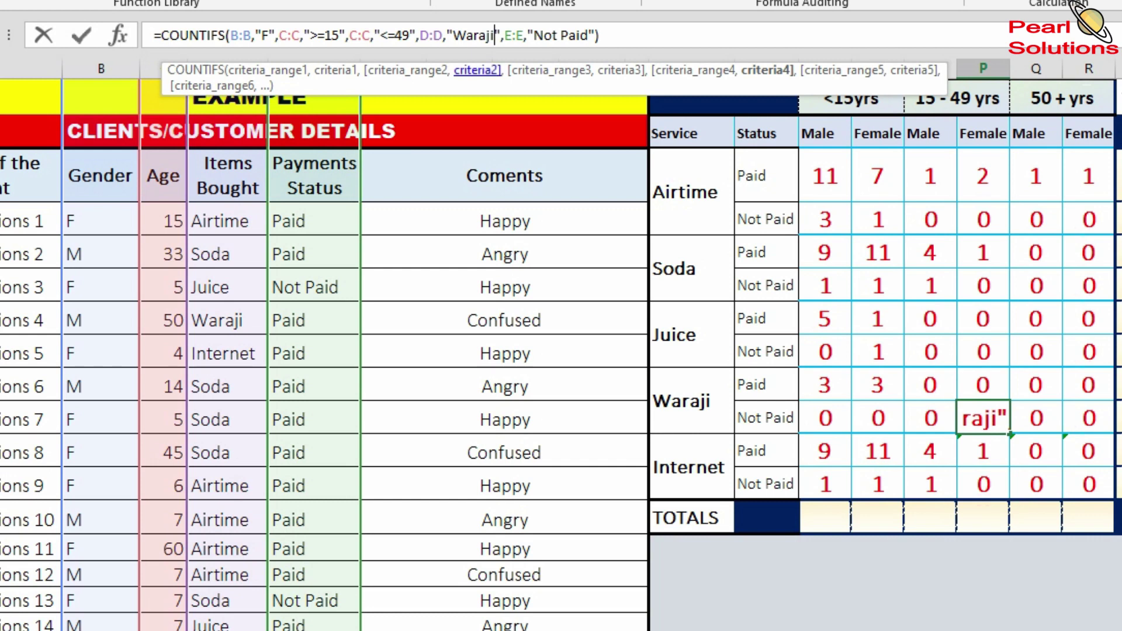
key("Return")
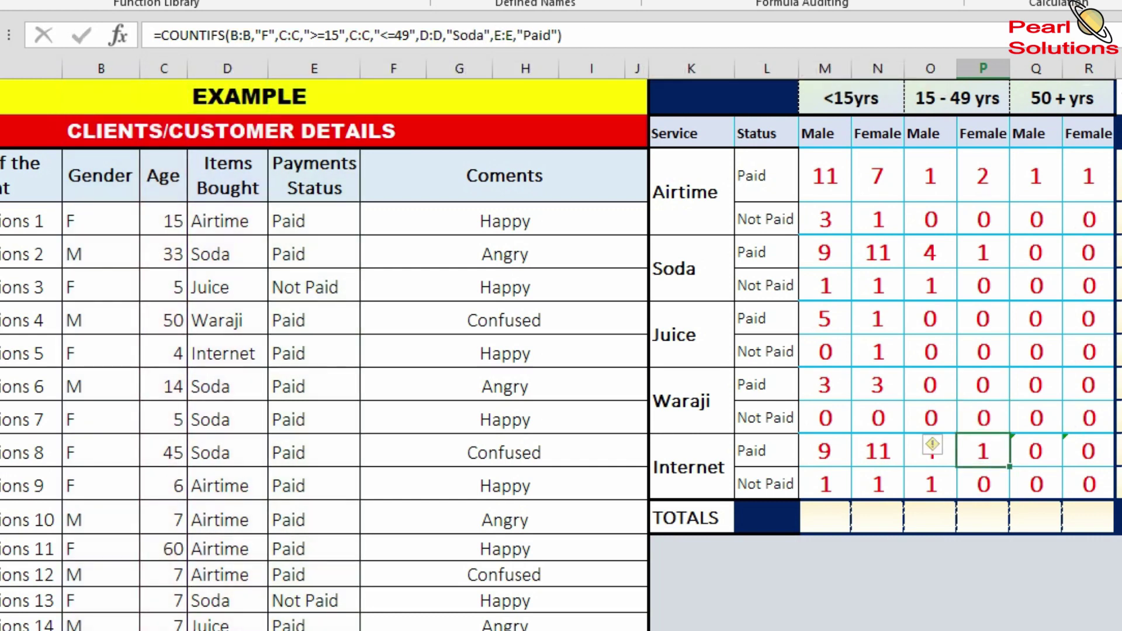
- Set the service criterion in the Waraji Not Paid formula for males aged 50+ (Q13) to "Waraji" and enter it
key("Up")
key("Right")
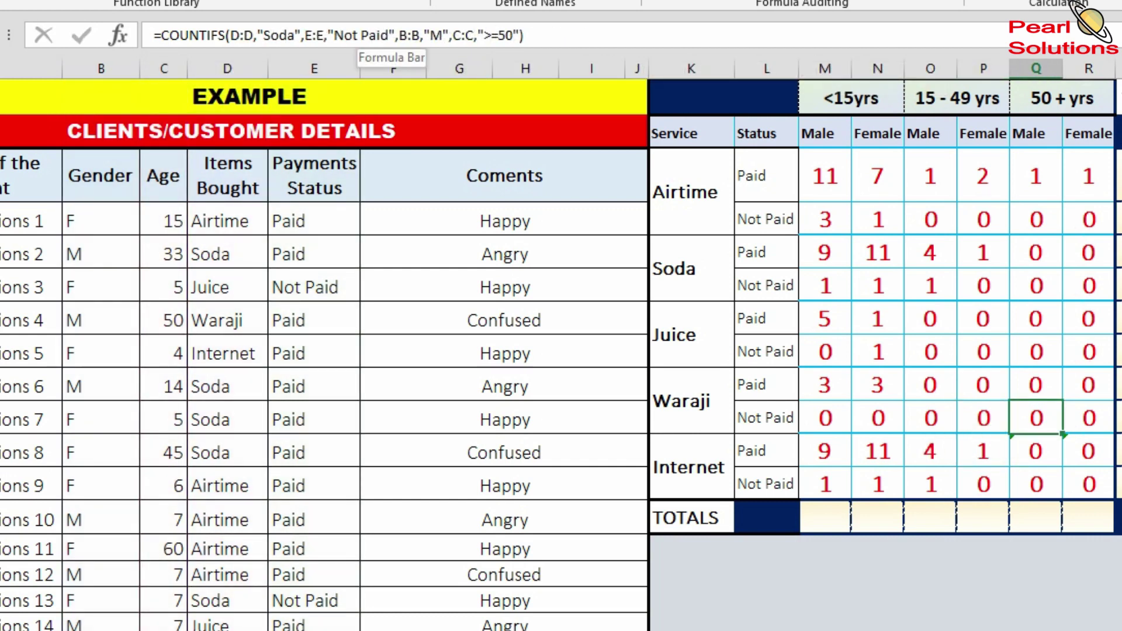
double_click(280, 35)
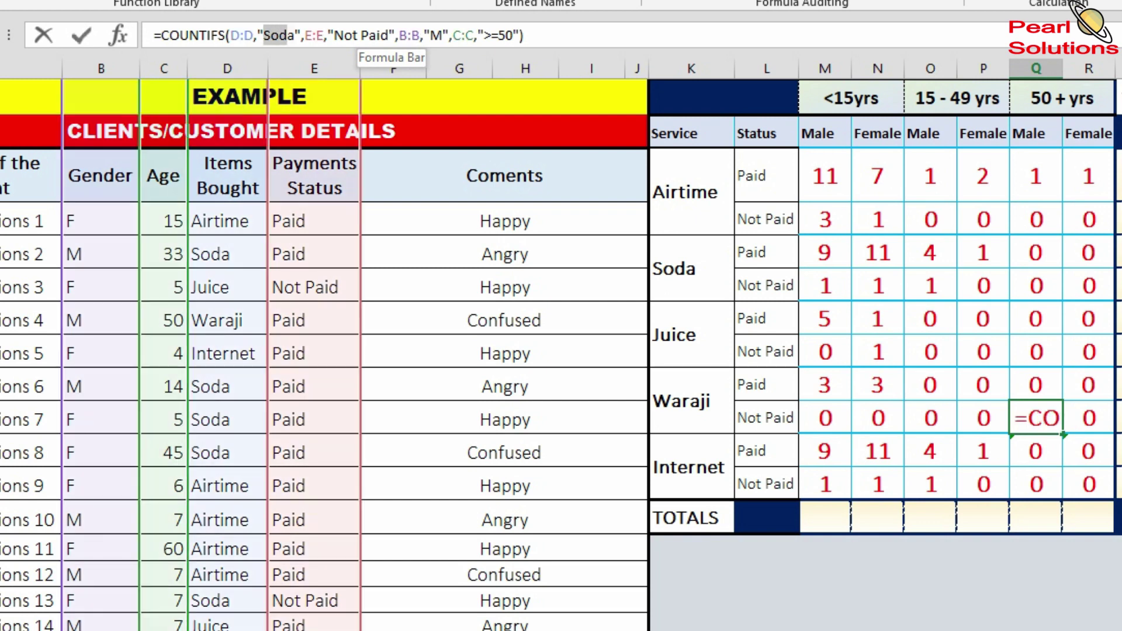
type("Waraji")
key("Return")
- Set the service criterion in the Waraji Not Paid formula for females aged 50+ (R13) to "Waraji" and enter it
key("Up")
key("Right")
left_click_drag(263, 35, 295, 35)
type("Waraji")
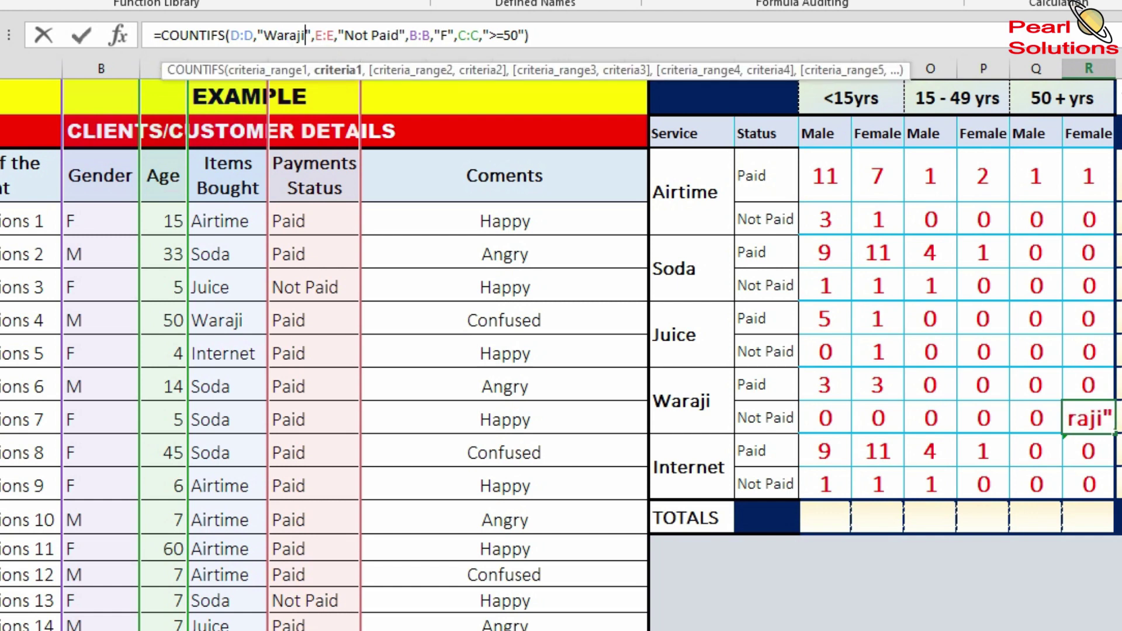
key("Return")
- Copy the text "Internet" from the fifth client's Items Bought entry, for use in the Internet row formulas
left_click(824, 451)
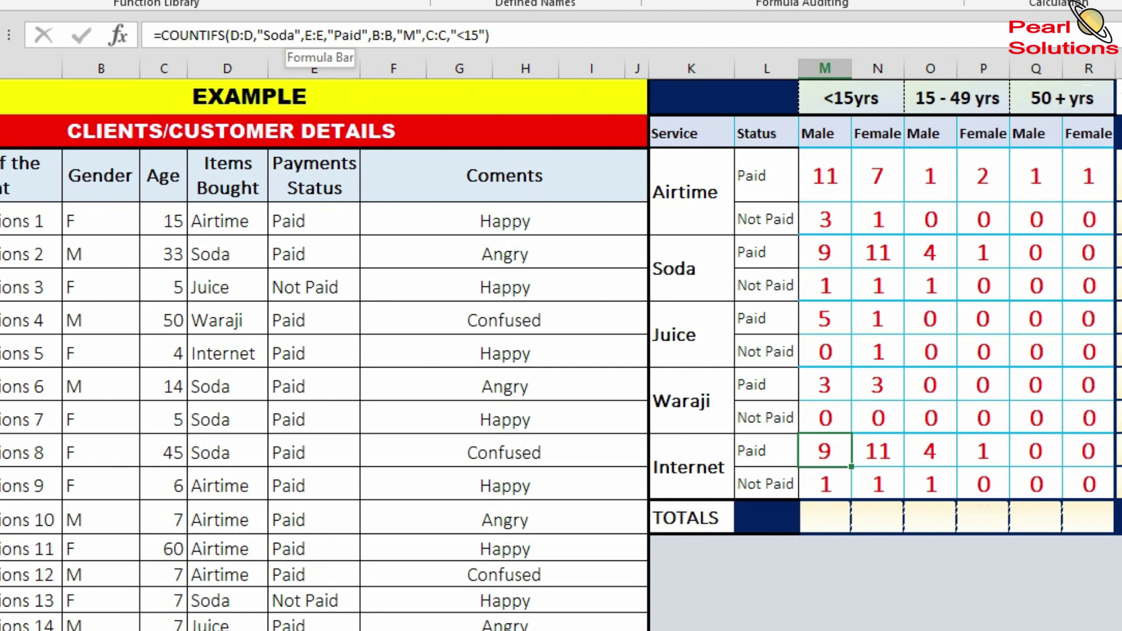
left_click(691, 467)
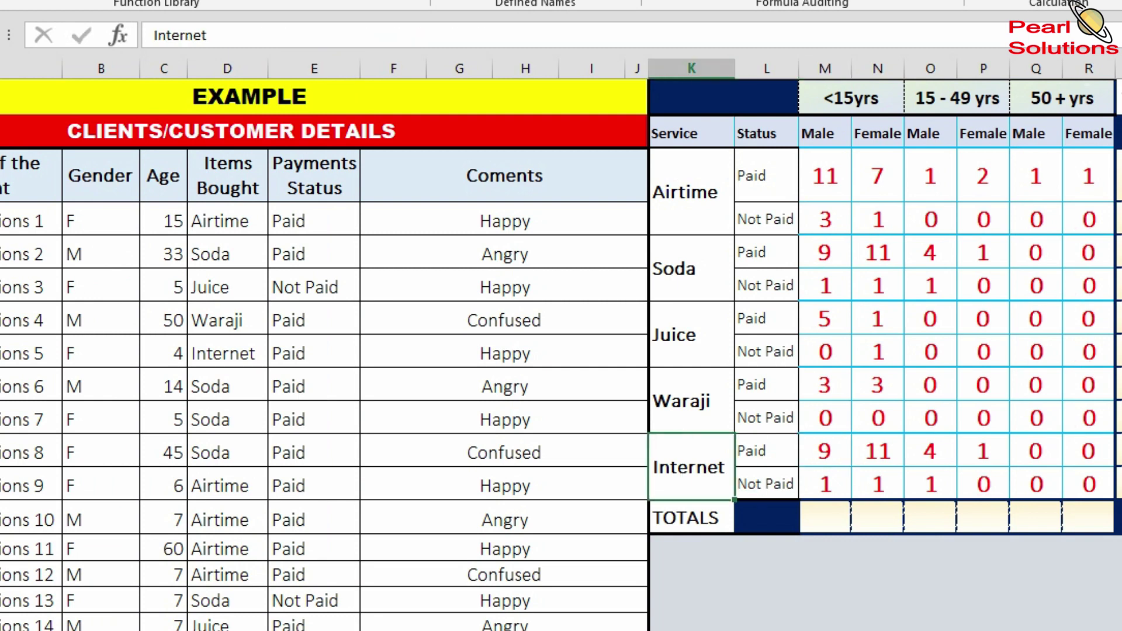
double_click(213, 353)
left_click_drag(256, 353, 191, 353)
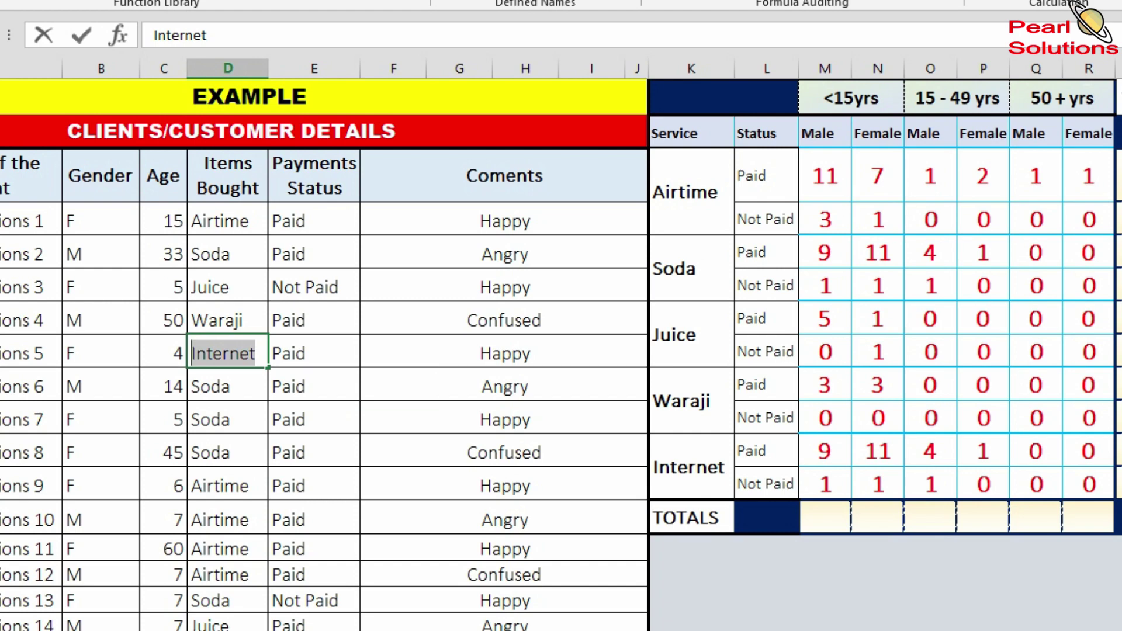
key("Return")
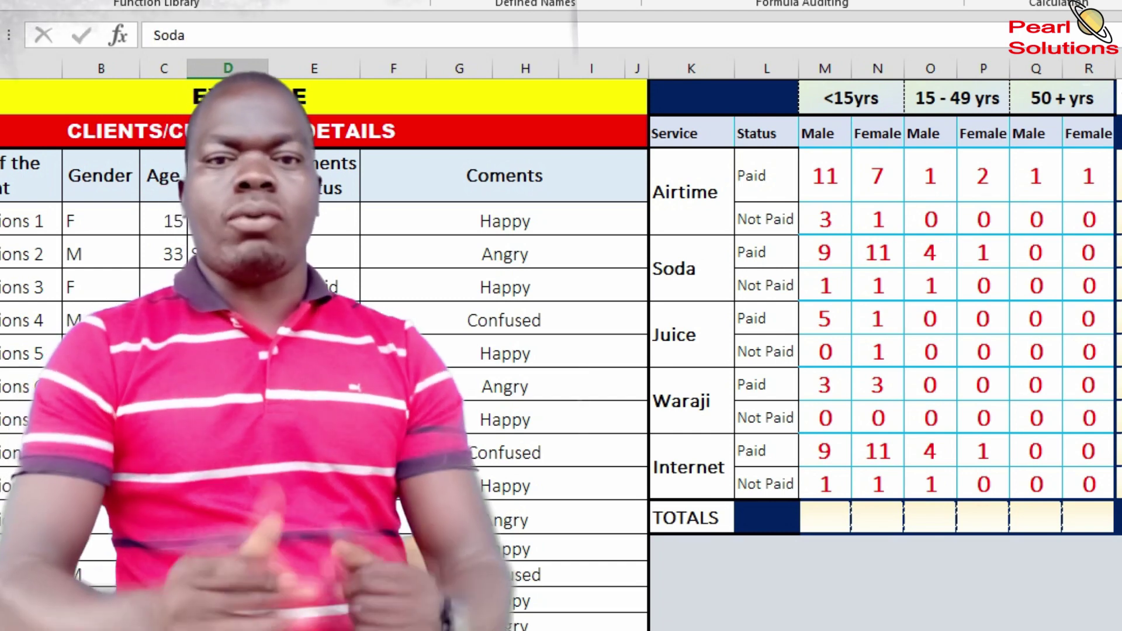
- Set the service criterion in the Internet Paid formula for males under 15 (M14) to "Internet" and enter it
left_click(823, 451)
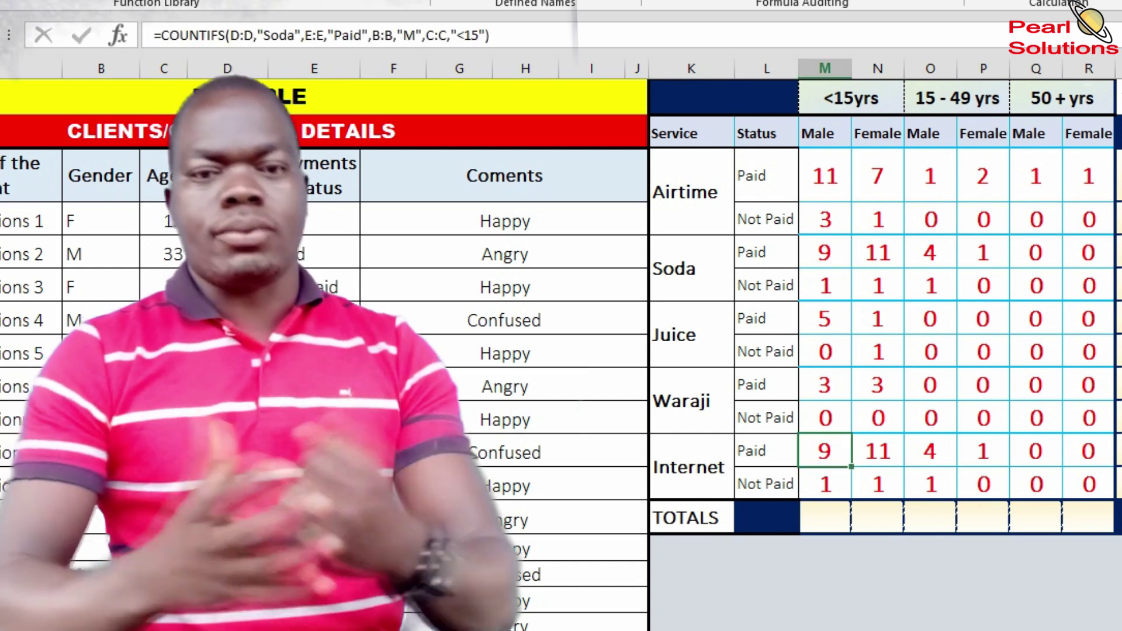
key("F2")
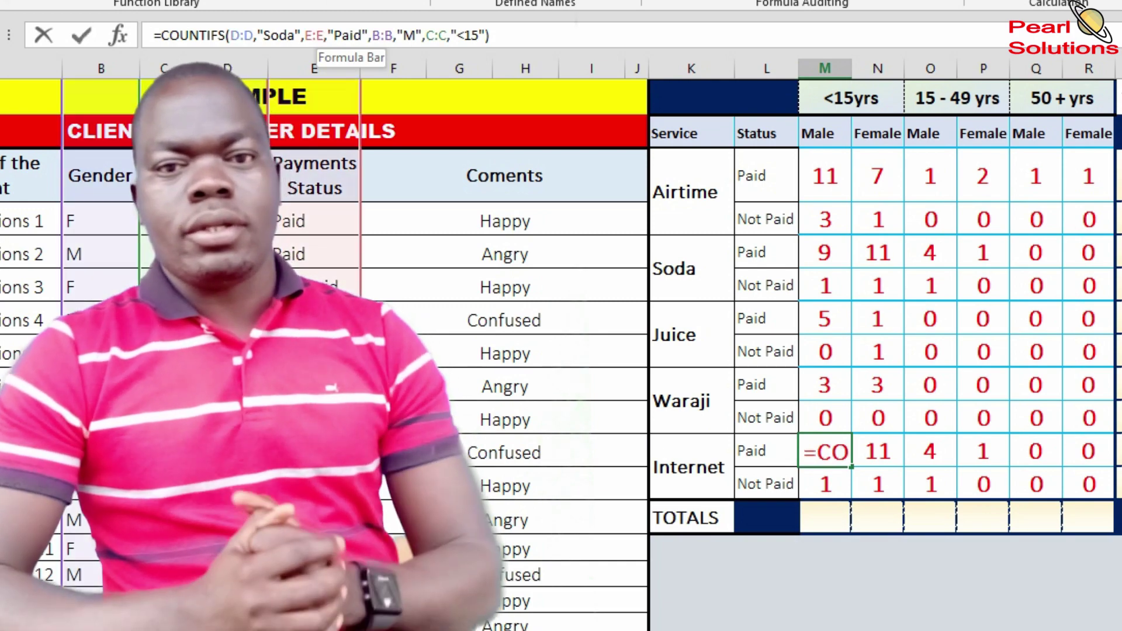
left_click_drag(263, 35, 296, 35)
type("Internet")
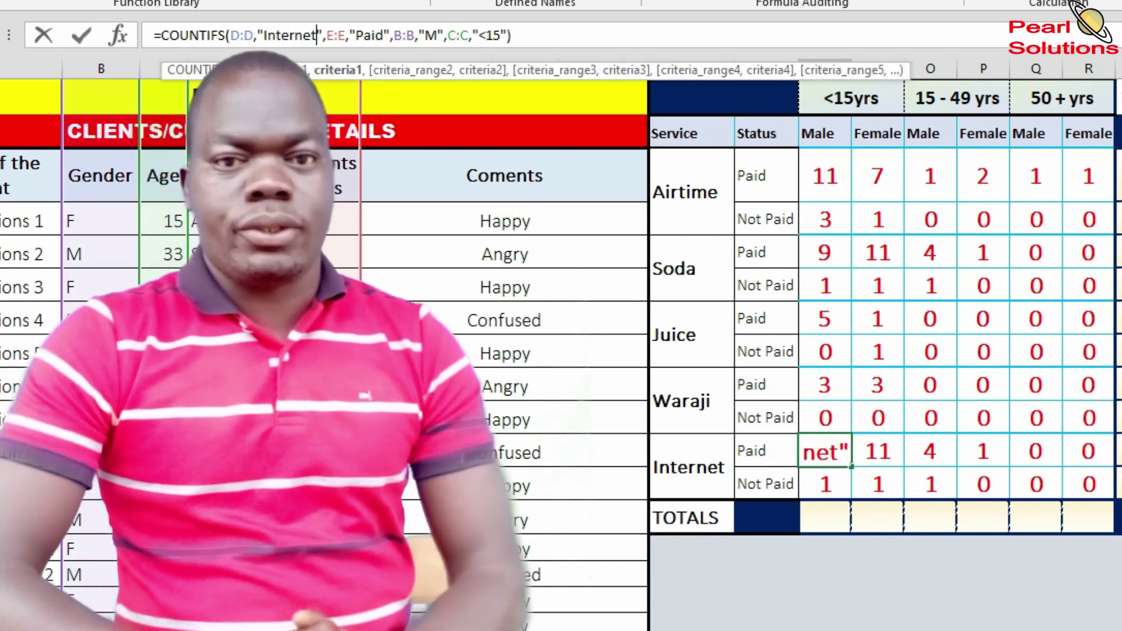
key("Return")
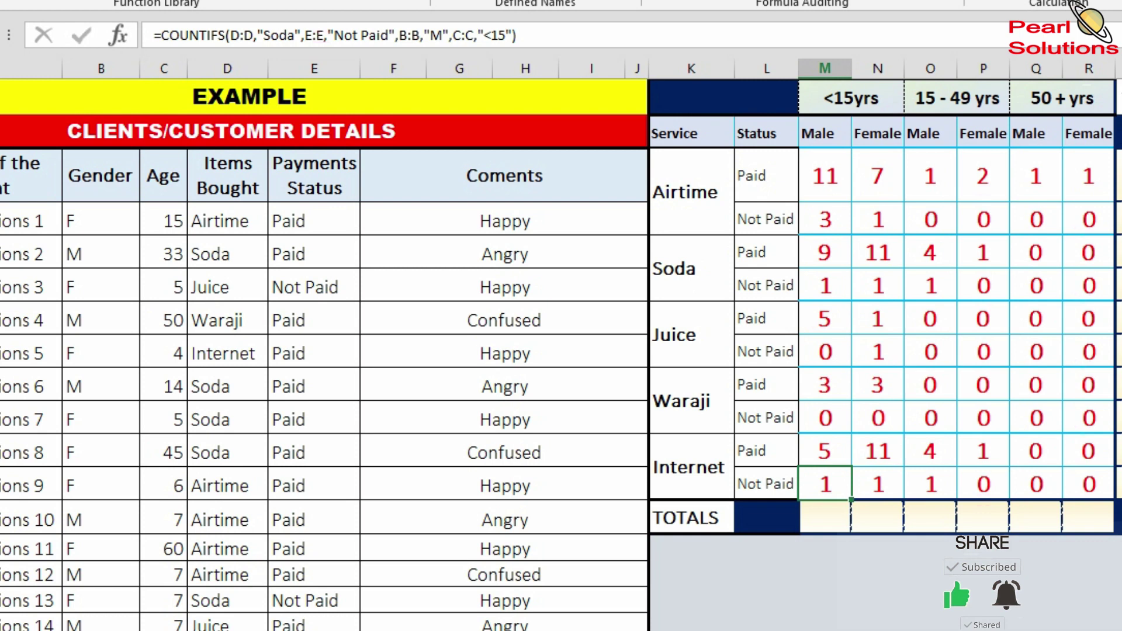
- Set the service criterion in the Internet Paid formula for females under 15 (N14) to "Internet" and enter it
left_click(876, 451)
left_click(825, 450)
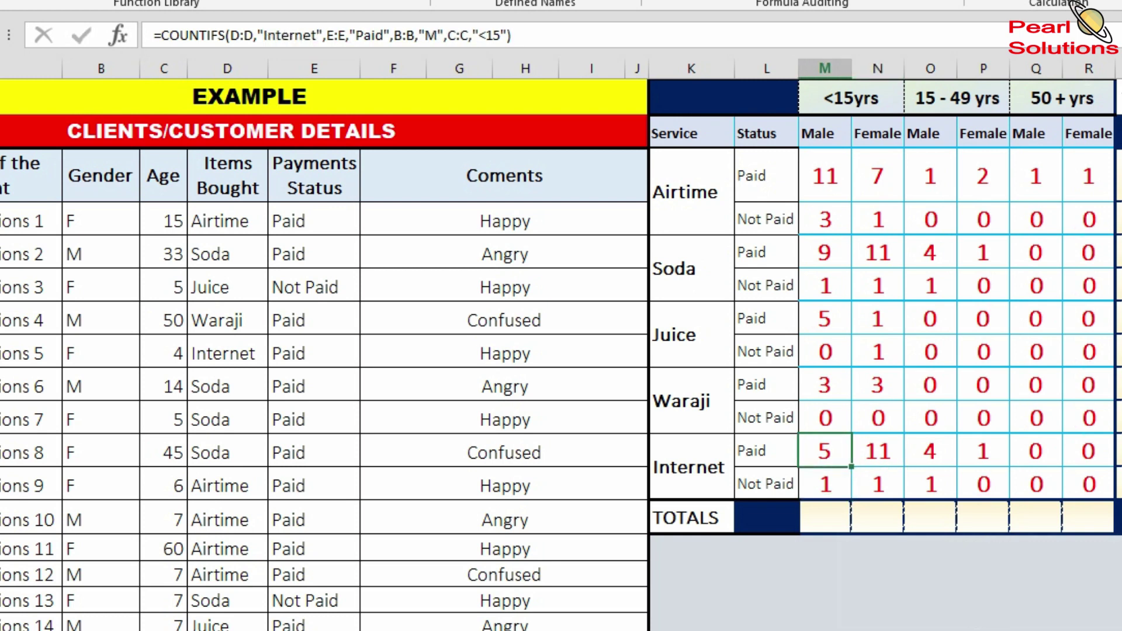
left_click(877, 451)
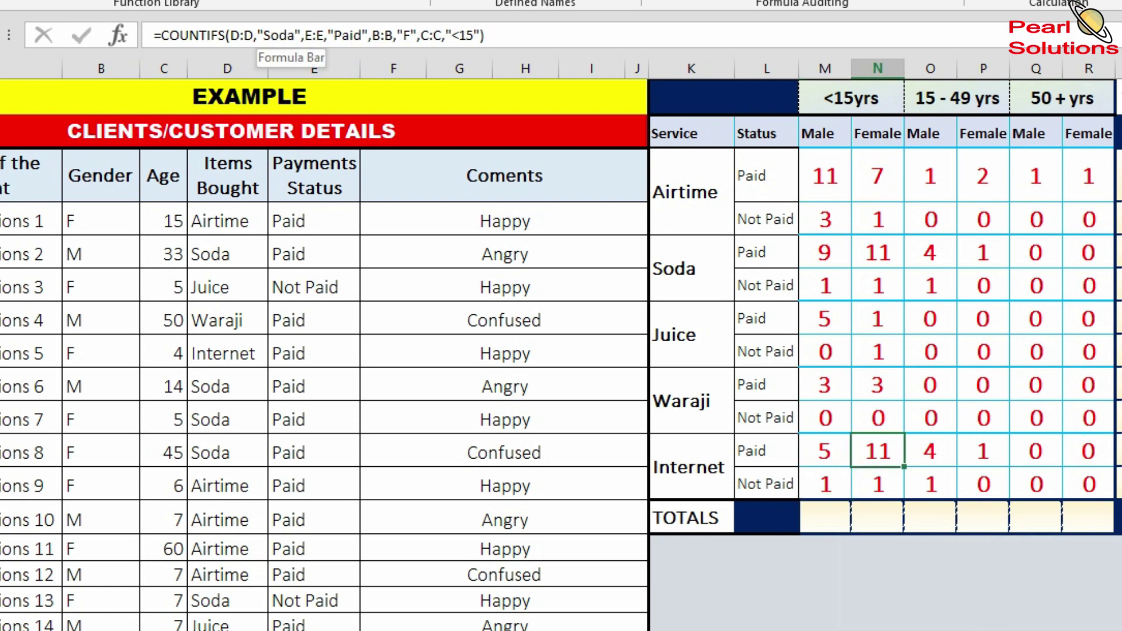
left_click_drag(264, 35, 296, 35)
type("Internet")
key("Return")
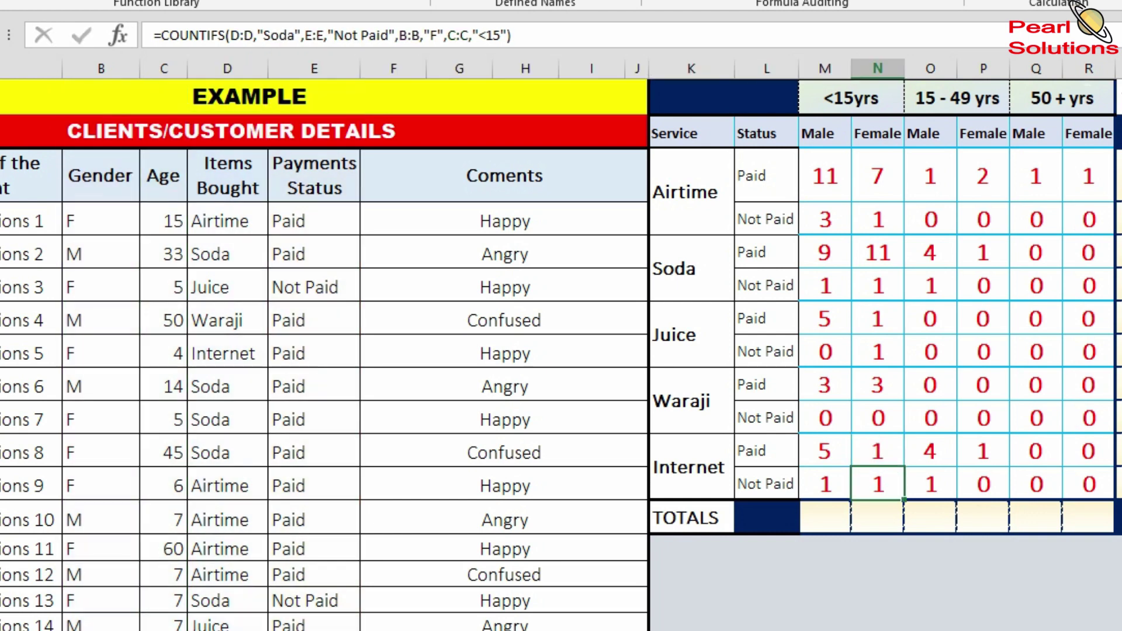
- Set the service criterion in the Internet Paid formula for males aged 15-49 (O14) to "Internet" and enter it
key("Up")
key("Right")
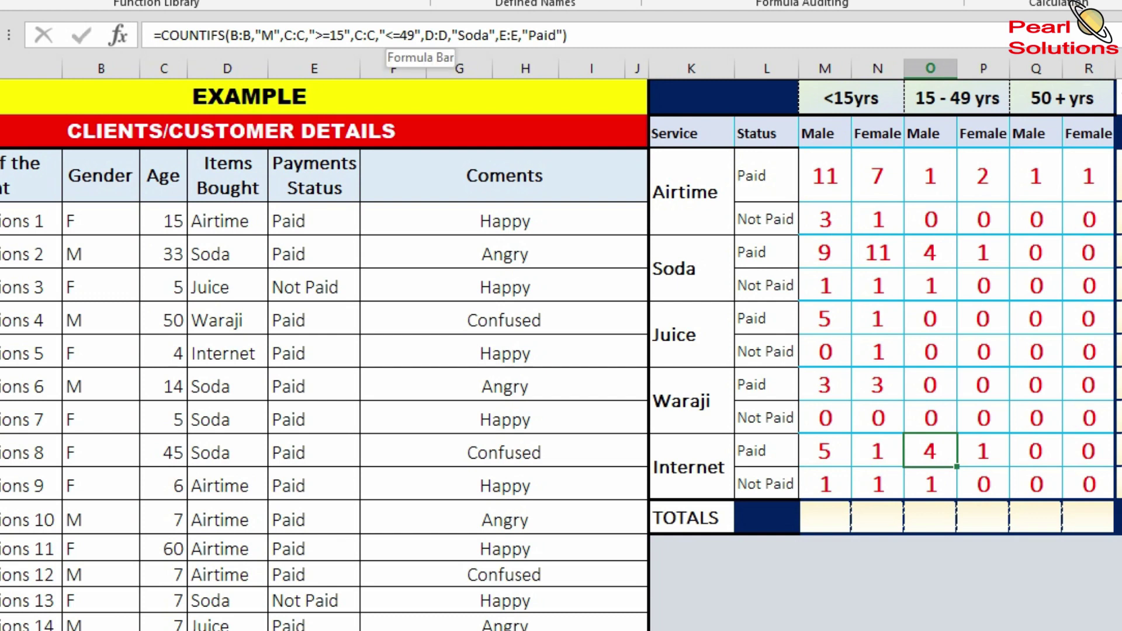
left_click_drag(459, 35, 489, 35)
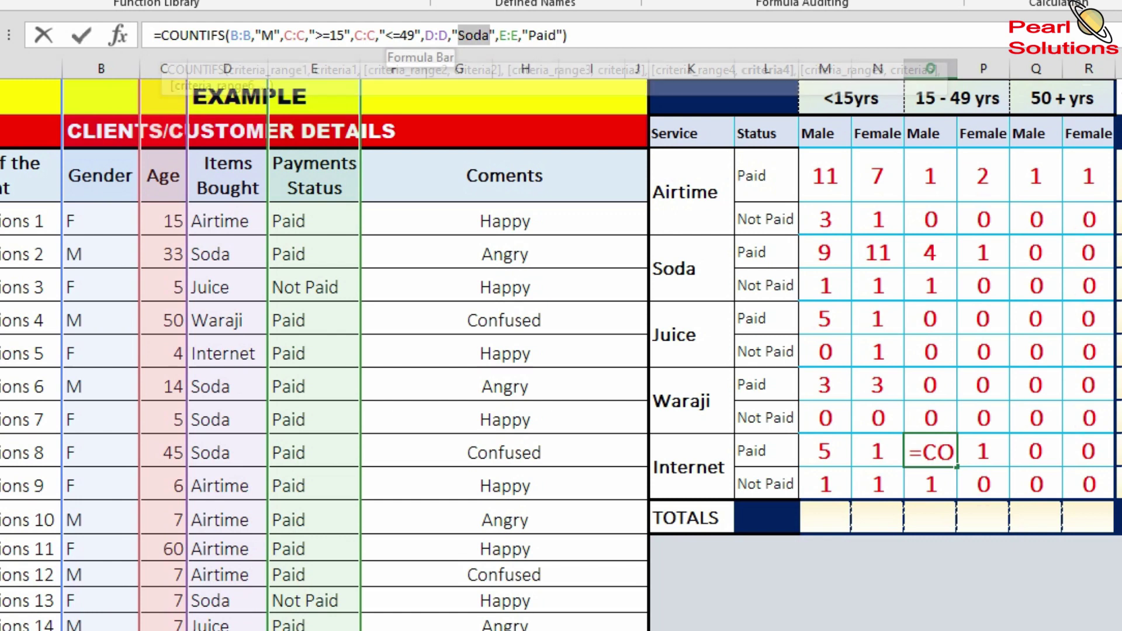
type("Internet")
key("Return")
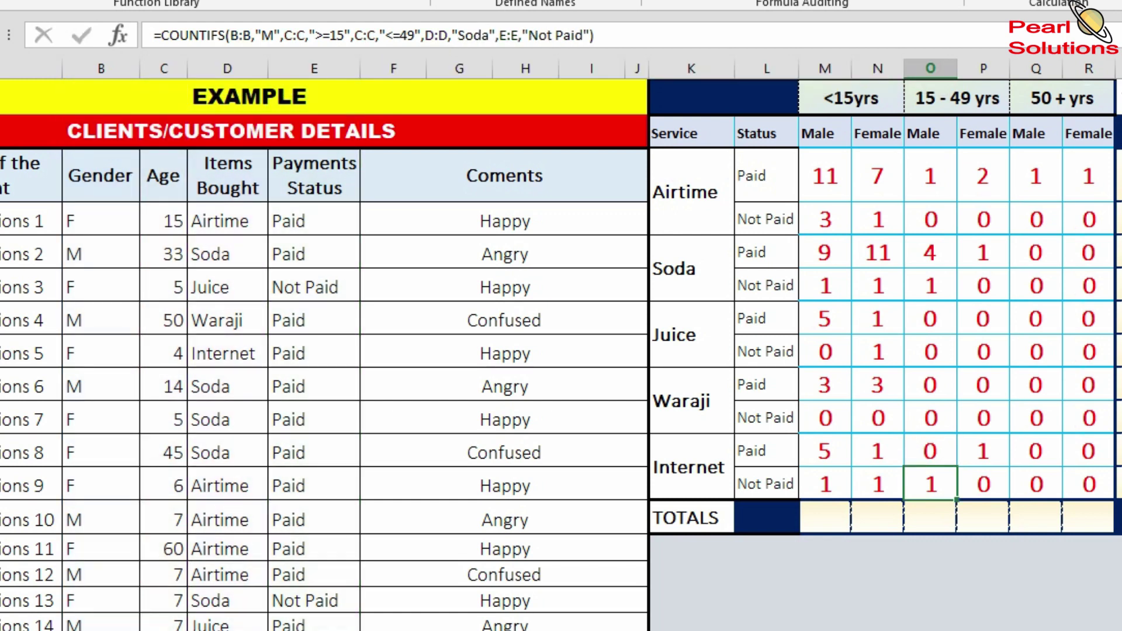
- Set the service criterion in the Internet Paid formula for females aged 15-49 (P14) to "Internet" and enter it
key("Up")
key("Right")
left_click_drag(453, 35, 485, 35)
type("Internet")
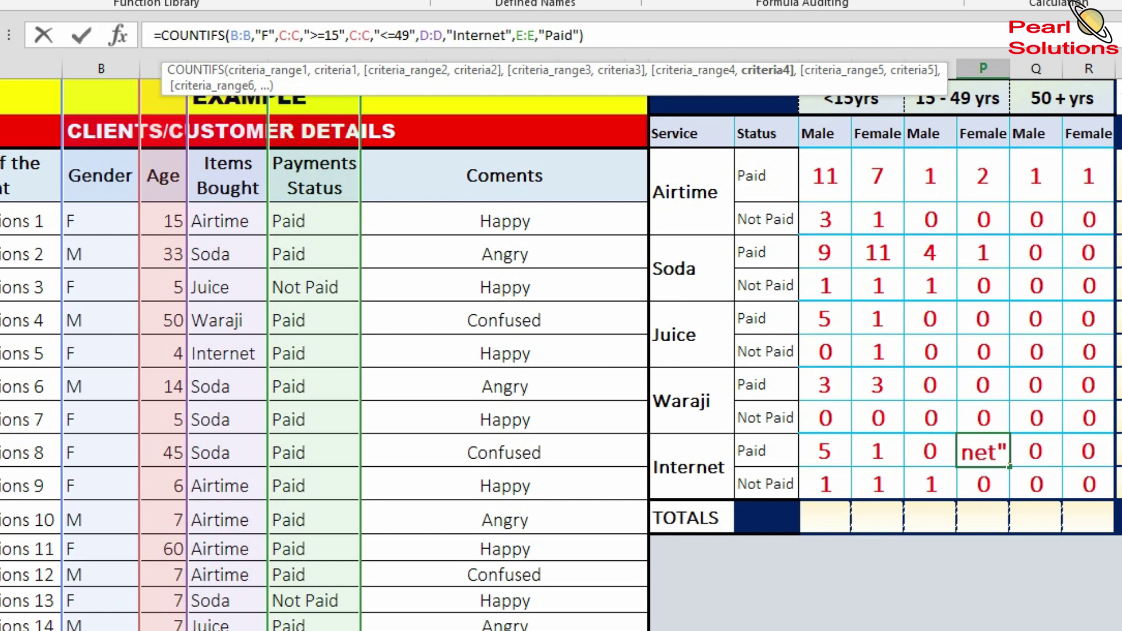
key("Return")
- Set the service criterion in the Internet Paid formula for males aged 50+ (Q14) to "Internet" and enter it
left_click(1034, 450)
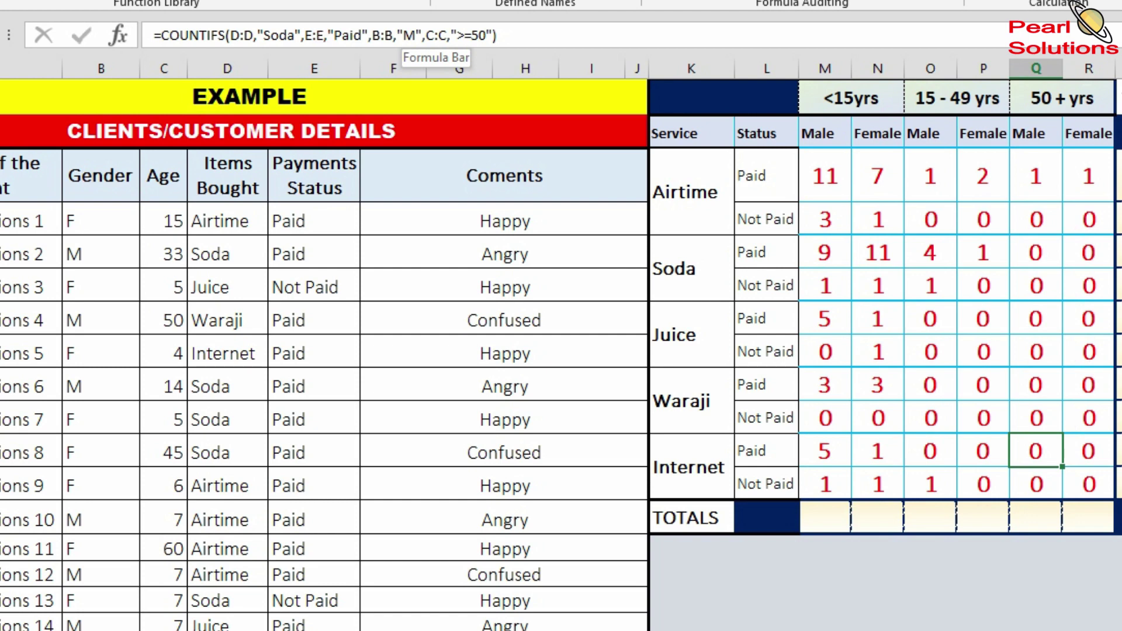
left_click(275, 35)
left_click_drag(266, 35, 294, 35)
type("Internet")
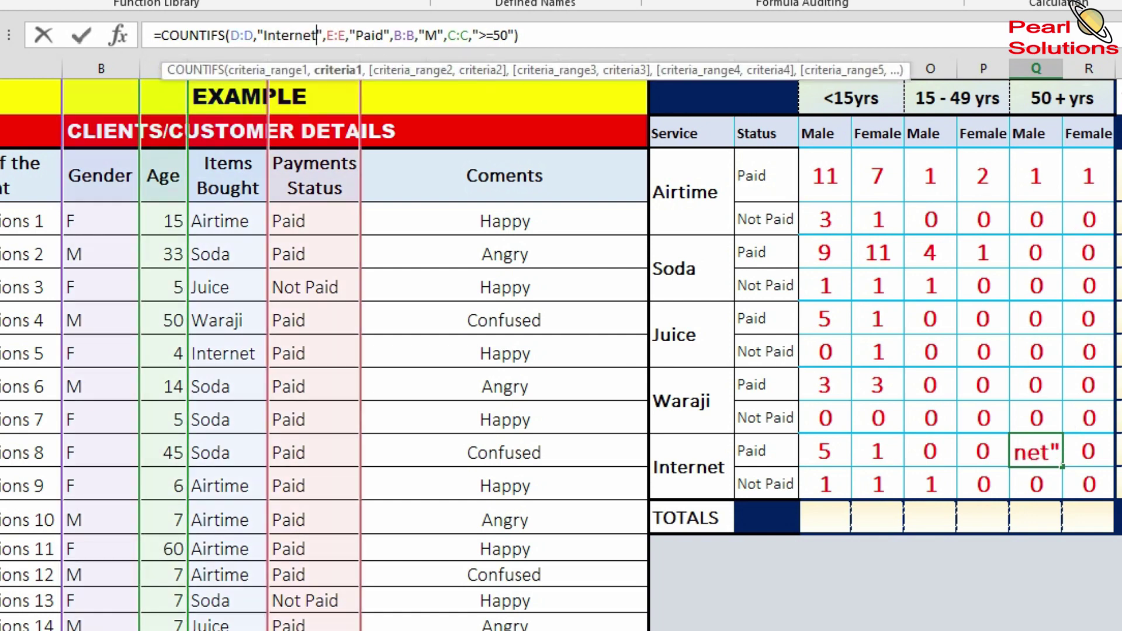
key("Return")
- Set the service criterion in the Internet Paid formula for females aged 50+ (R14) to "Internet" and enter it
left_click(1087, 451)
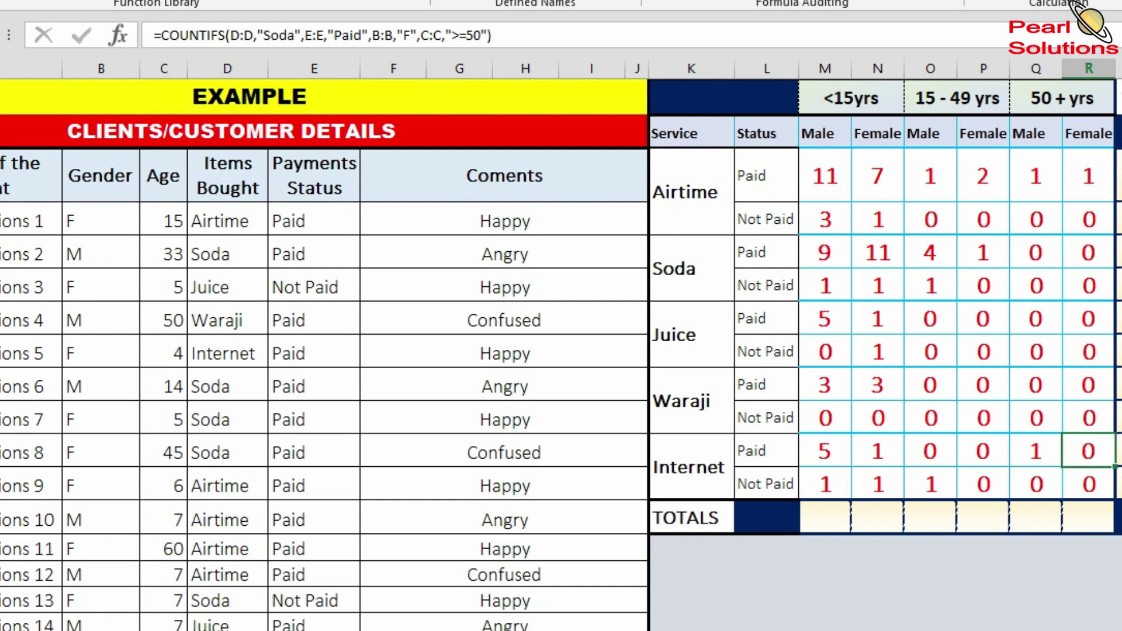
left_click(274, 35)
left_click_drag(264, 35, 294, 35)
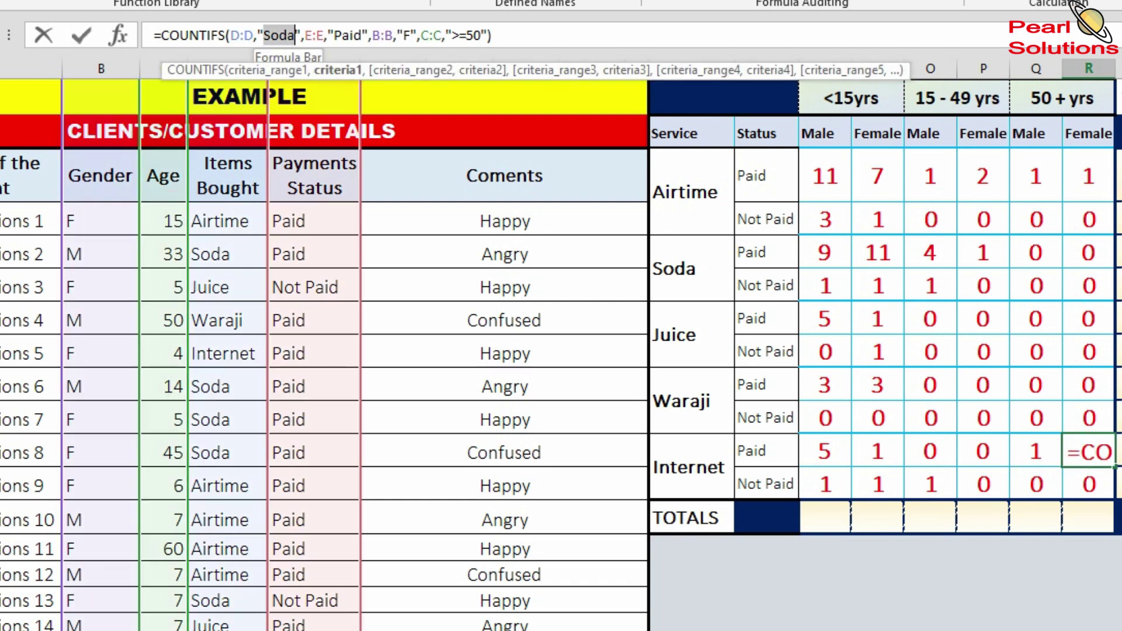
type("Internet")
key("Return")
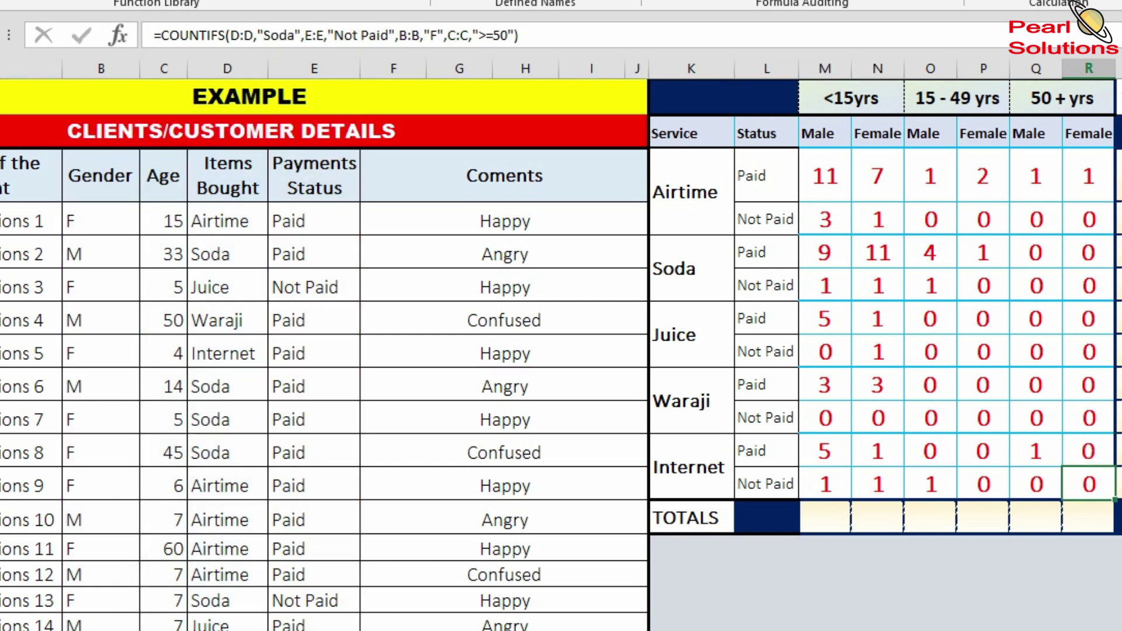
- Set the service criterion in the Internet Not Paid formula for males under 15 (M15) to "Internet" and enter it
left_click(824, 483)
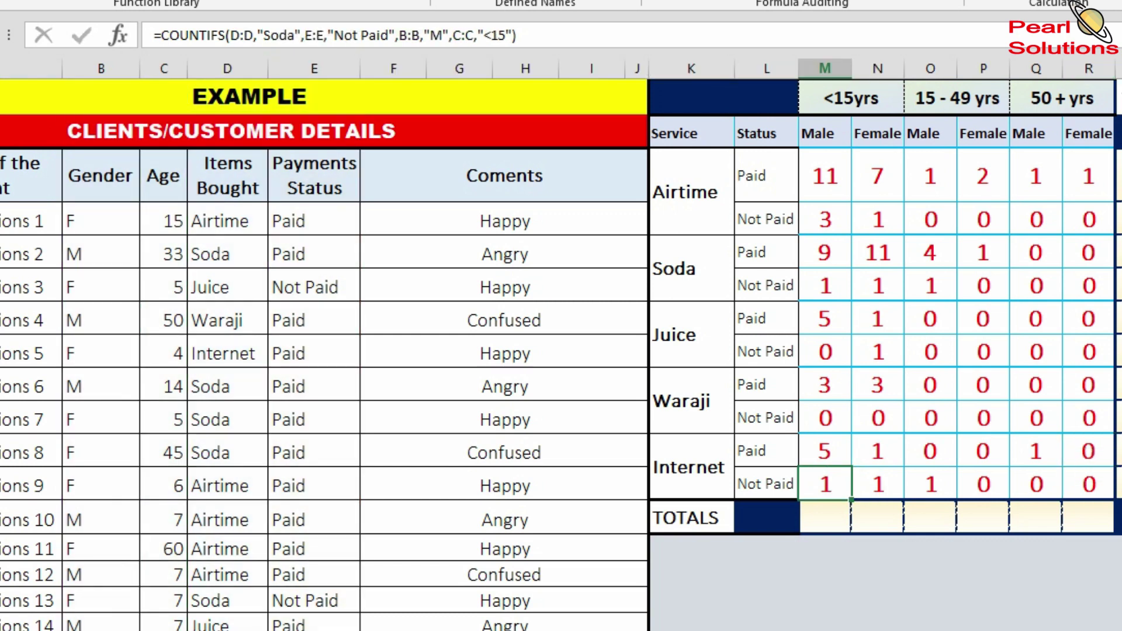
double_click(284, 35)
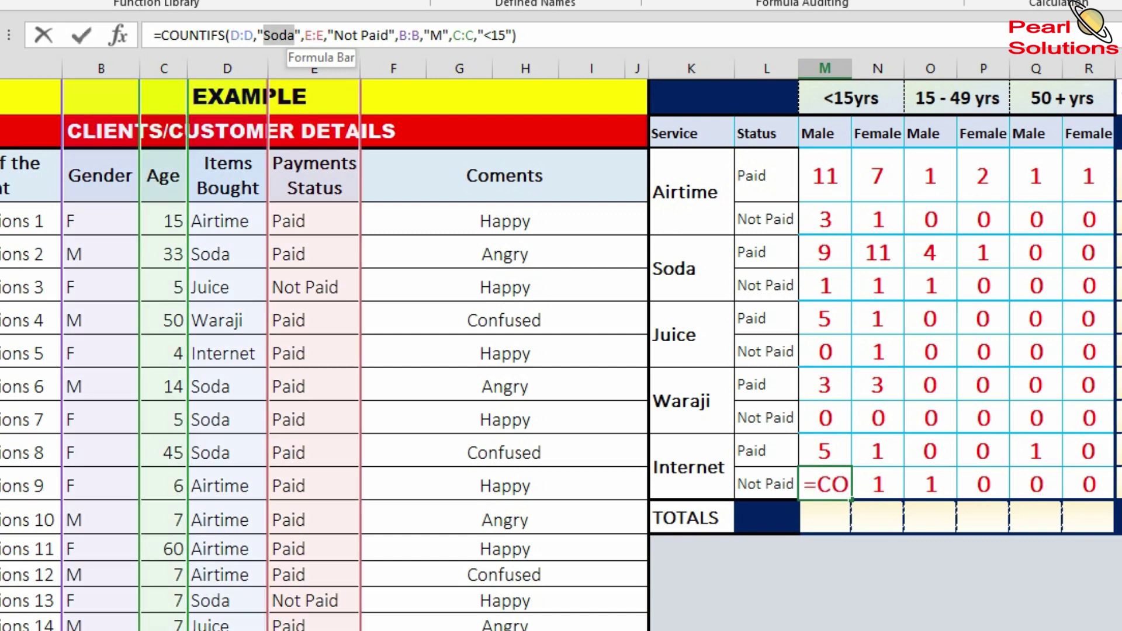
type("Internet")
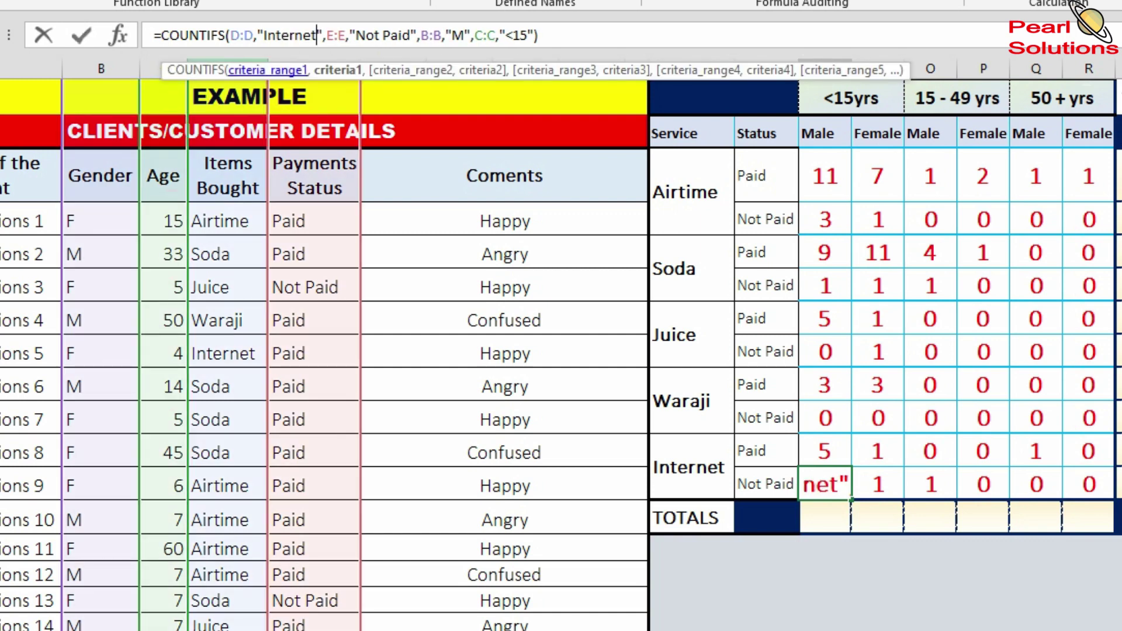
key("Return")
- Set the service criterion in the Internet Not Paid formula for females under 15 (N15) to "Internet" and enter it
left_click(877, 484)
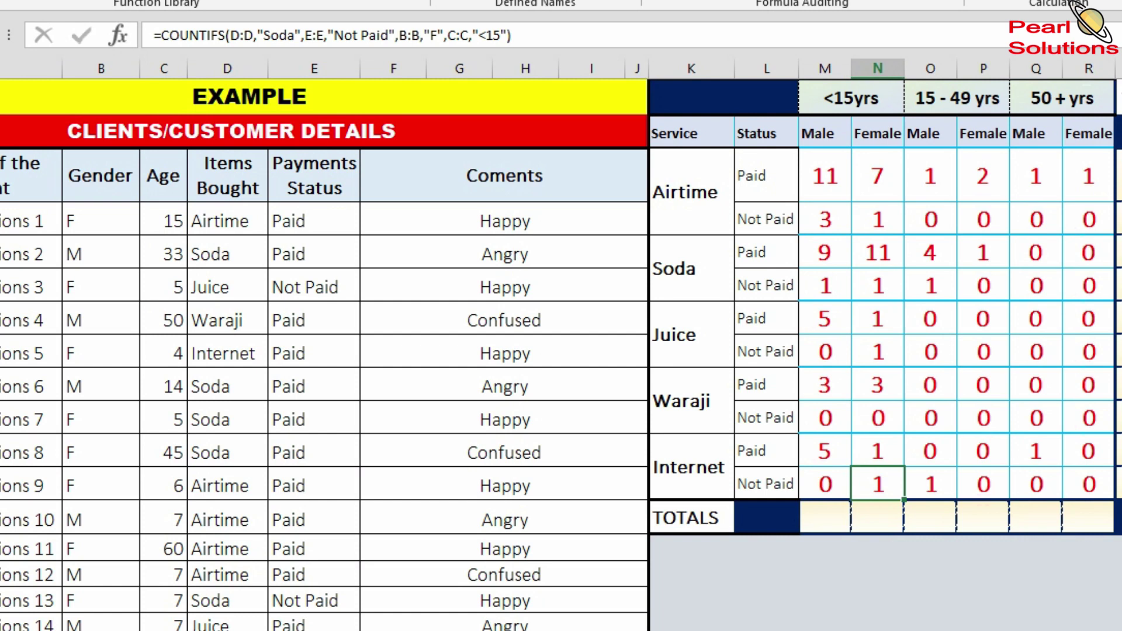
left_click(278, 35)
double_click(278, 35)
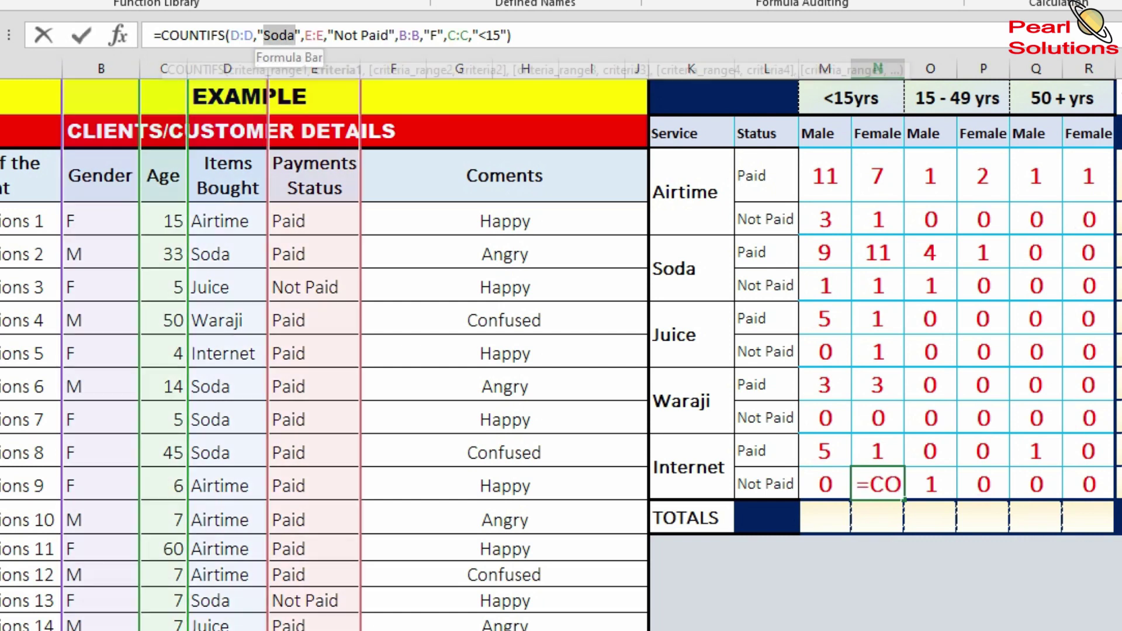
type("Internet")
key("Tab")
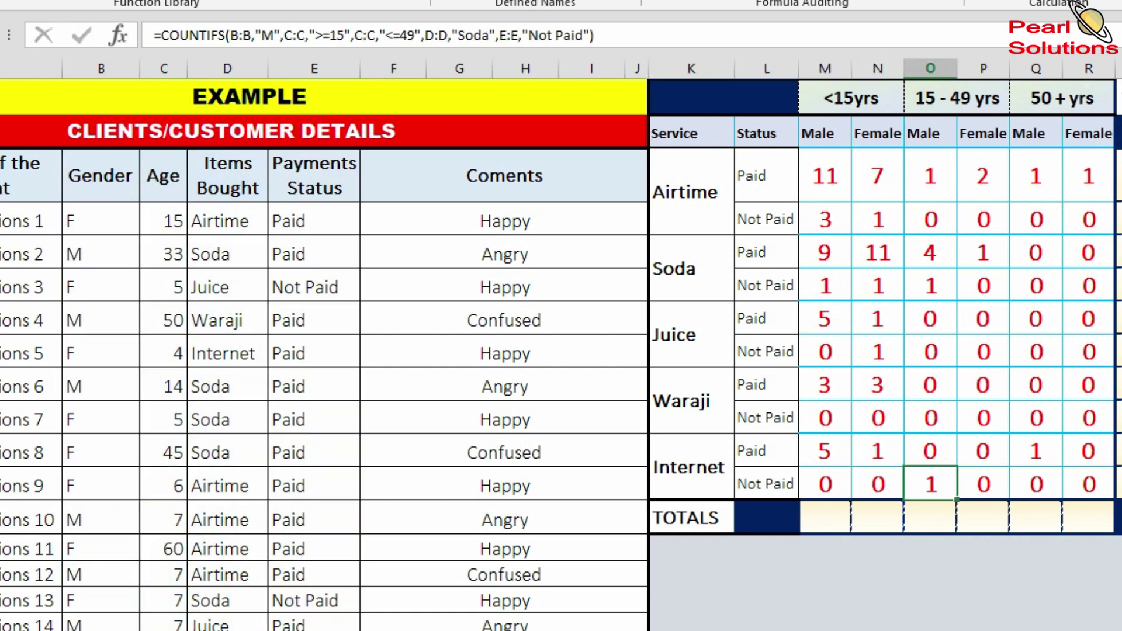
- Set the service criterion in the Internet Not Paid formula for males aged 15-49 (O15) to "Internet" and enter it
left_click_drag(458, 35, 488, 36)
type("Internet")
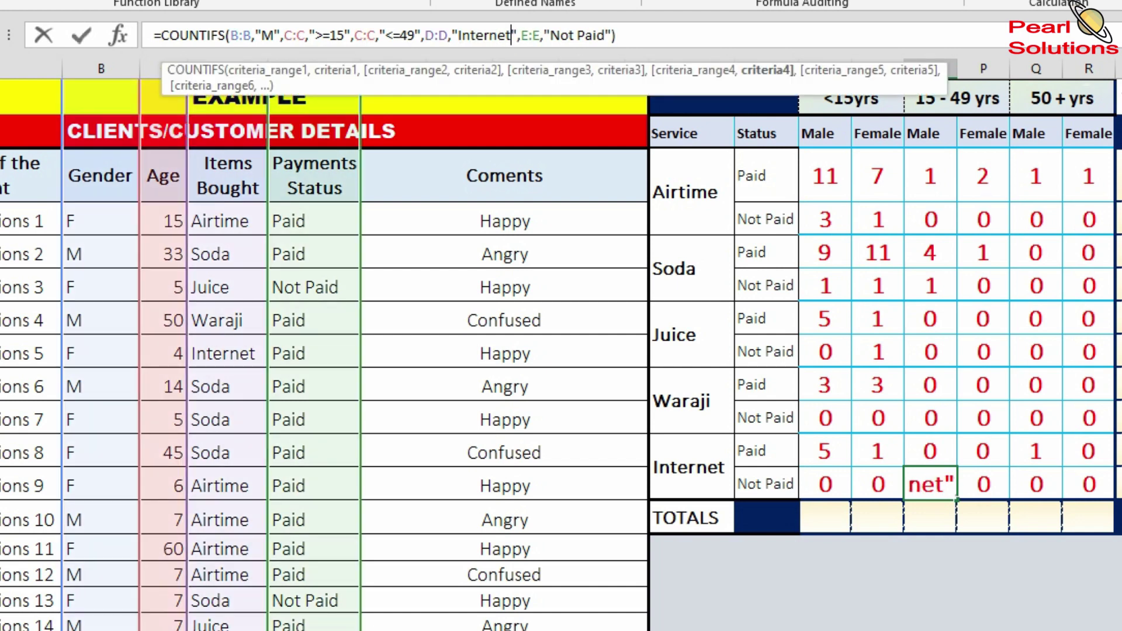
key("Tab")
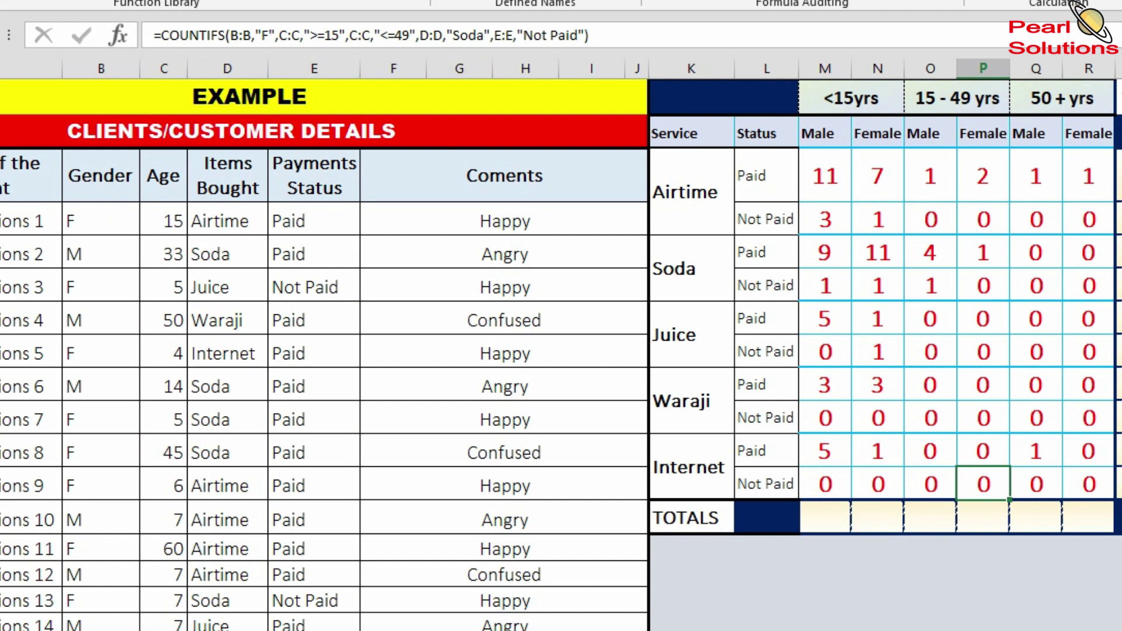
- Set the service criterion in the Internet Not Paid formula for females aged 15-49 (P15) to "Internet" and enter it
left_click(467, 35)
left_click_drag(452, 35, 484, 35)
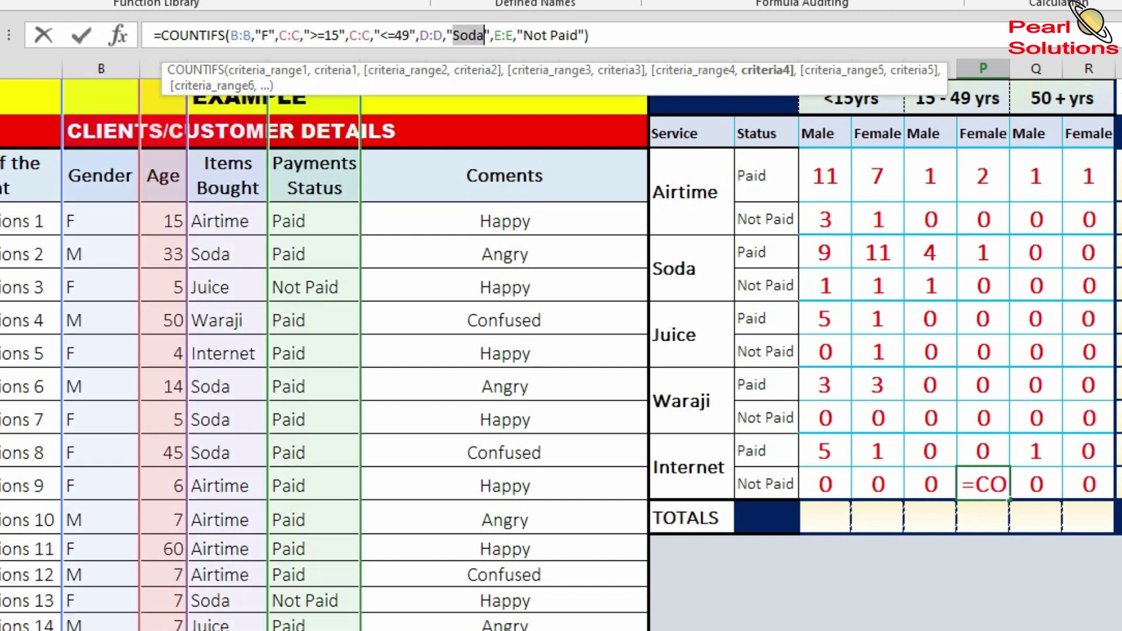
type("Internet")
key("Tab")
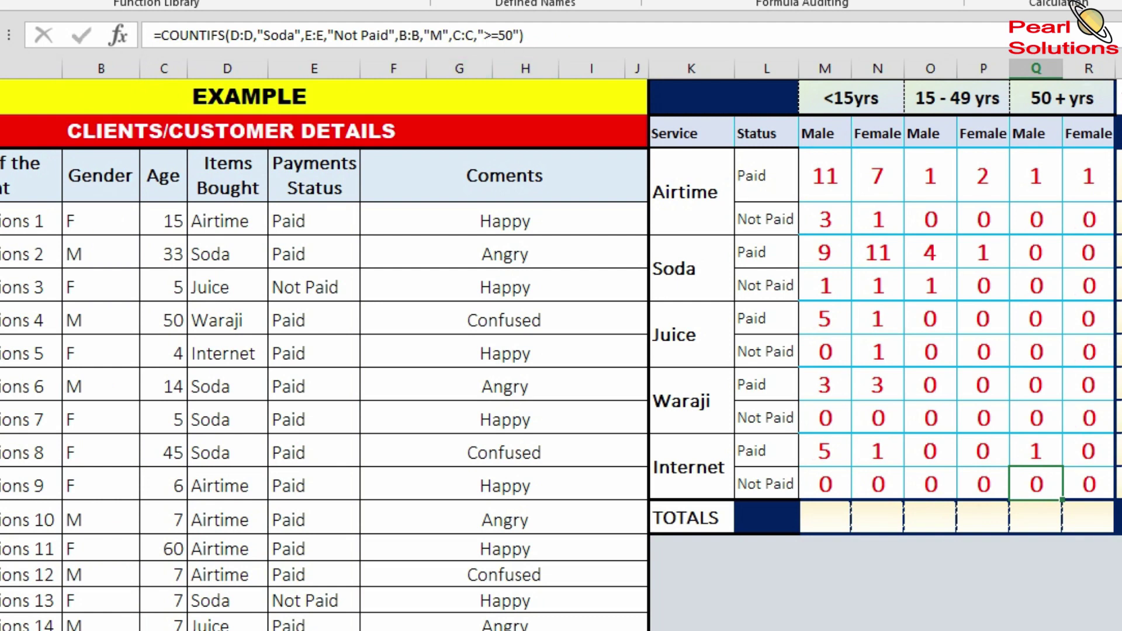
- Set the service criterion in the Internet Not Paid formula for males aged 50+ (Q15) to "Internet" and enter it
left_click_drag(334, 35, 388, 35)
type("Internet")
key("Tab")
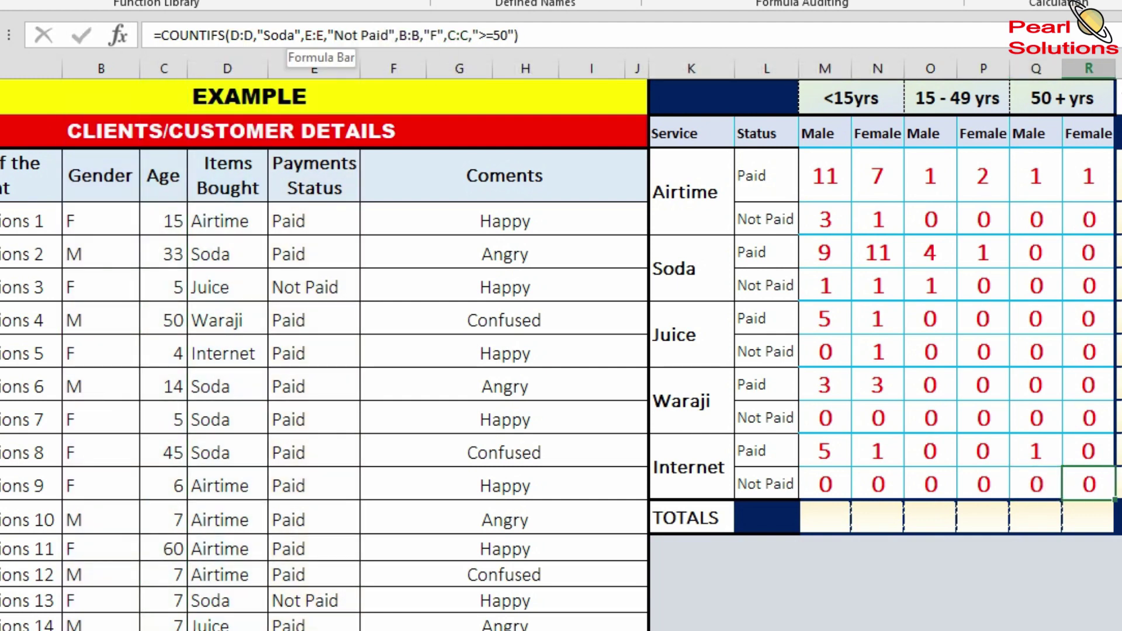
- Set the service criterion in the Internet Not Paid formula for females aged 50+ (R15) to "Internet" and enter it
left_click_drag(265, 35, 294, 36)
type("Internet")
key("Tab")
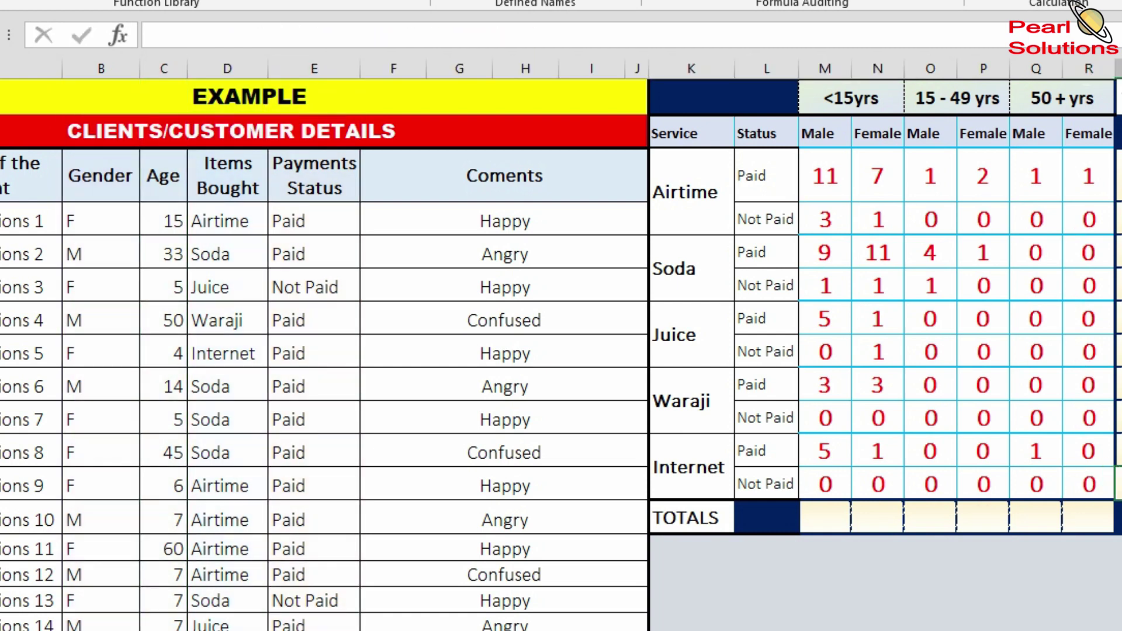
left_click(824, 517)
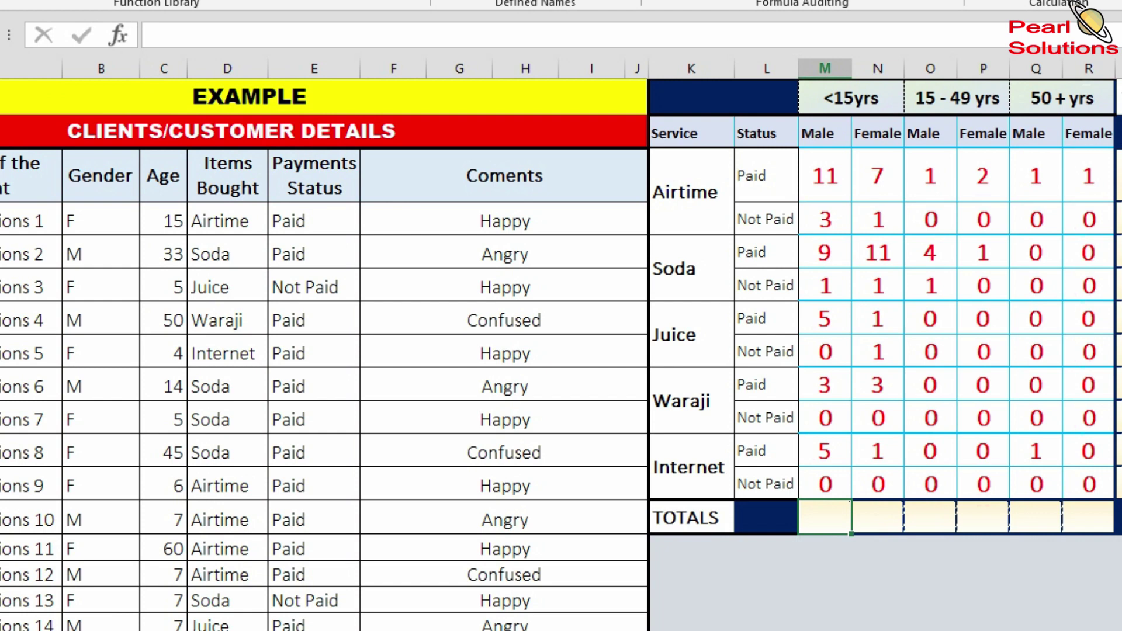
left_click(923, 419)
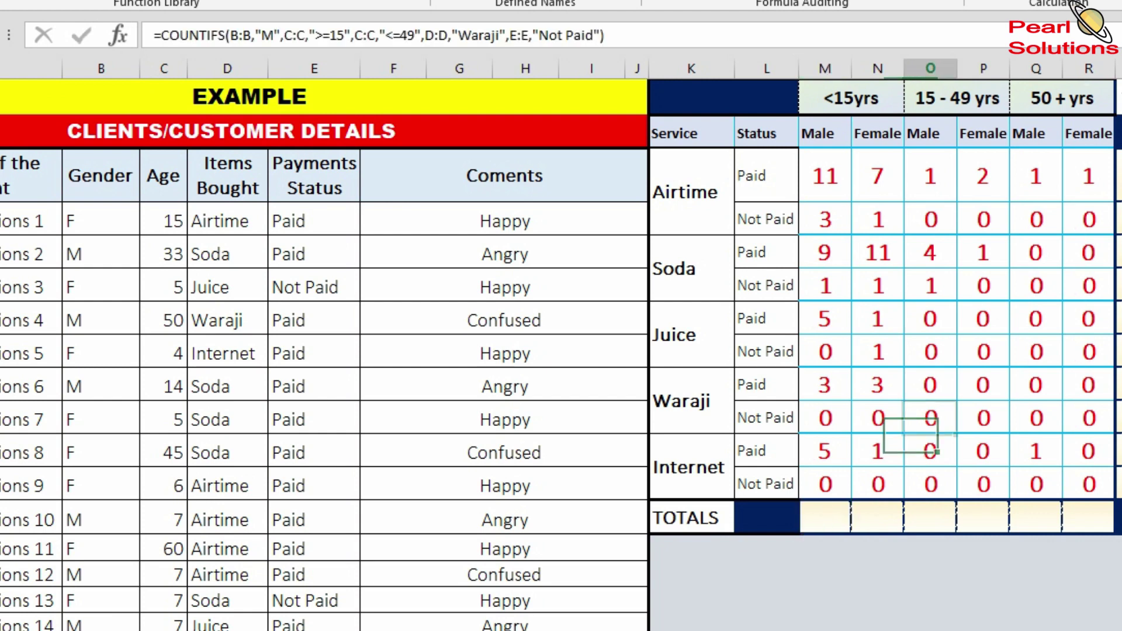
left_click_drag(824, 176, 1088, 484)
left_click(1035, 573)
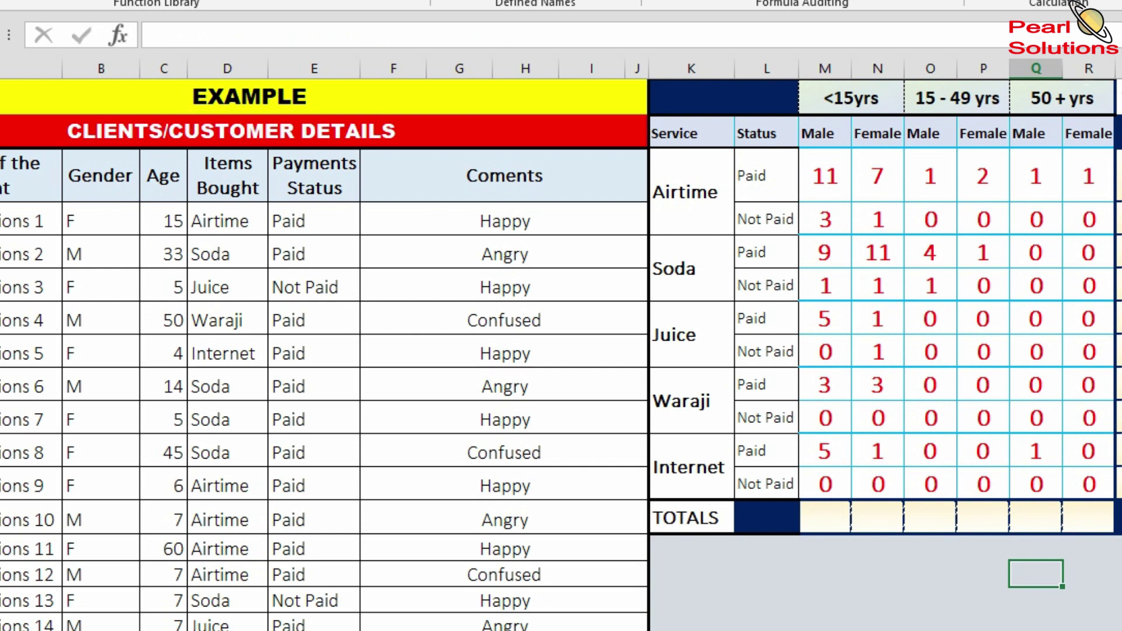
left_click_drag(825, 517, 1087, 517)
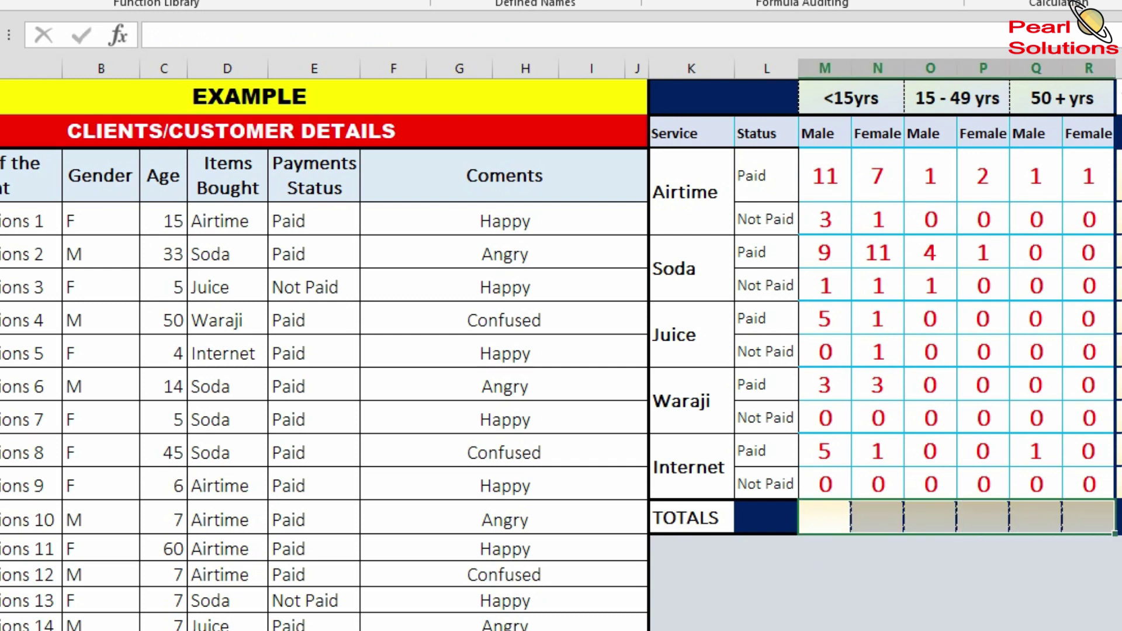
left_click(825, 573)
left_click_drag(825, 517, 1087, 517)
left_click(1035, 620)
left_click(1118, 176)
left_click_drag(1118, 175, 1117, 453)
left_click_drag(824, 517, 1088, 517)
left_click(929, 599)
left_click_drag(825, 517, 1088, 517)
left_click(1088, 600)
- Fill the TOTALS row with AutoSum for every gender and age-group column (M to R)
left_click_drag(824, 517, 1088, 517)
key("alt+h")
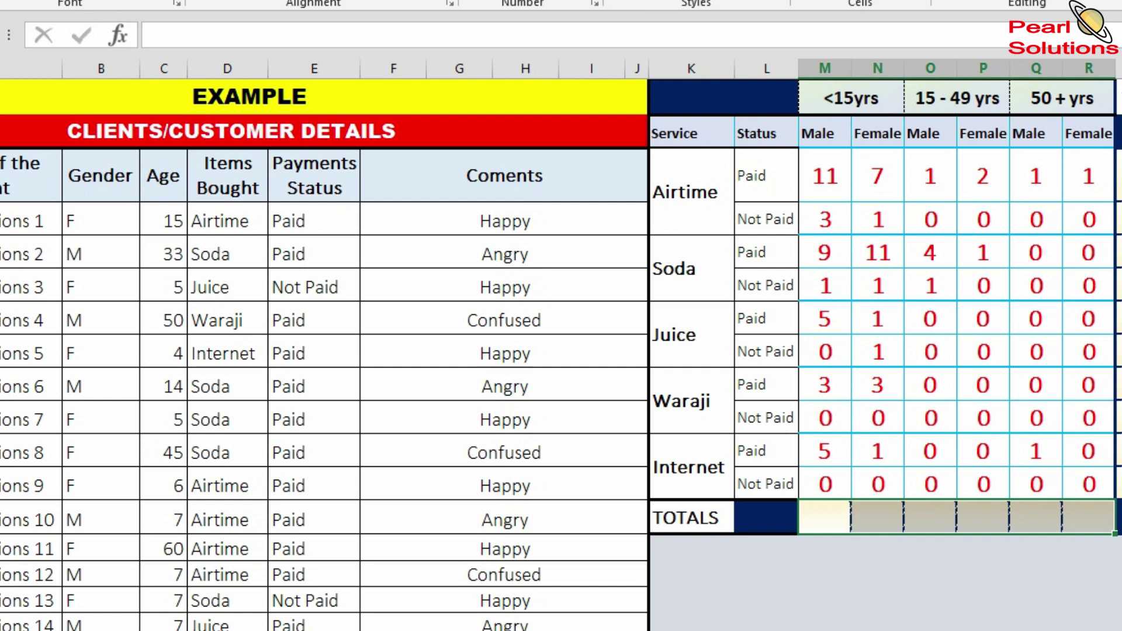
key("alt+equal")
left_click(1036, 621)
- Use AutoSum to total the service rows in the column directly after the 50+ yrs Female counts
left_click_drag(1117, 176, 1117, 451)
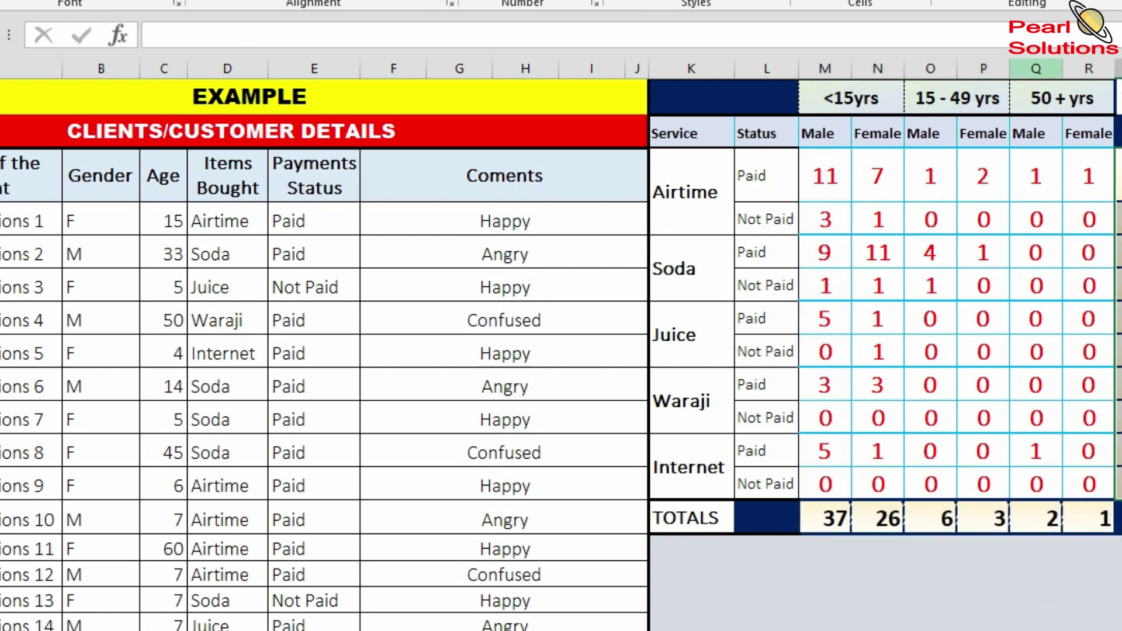
key("alt+equal")
left_click(1036, 627)
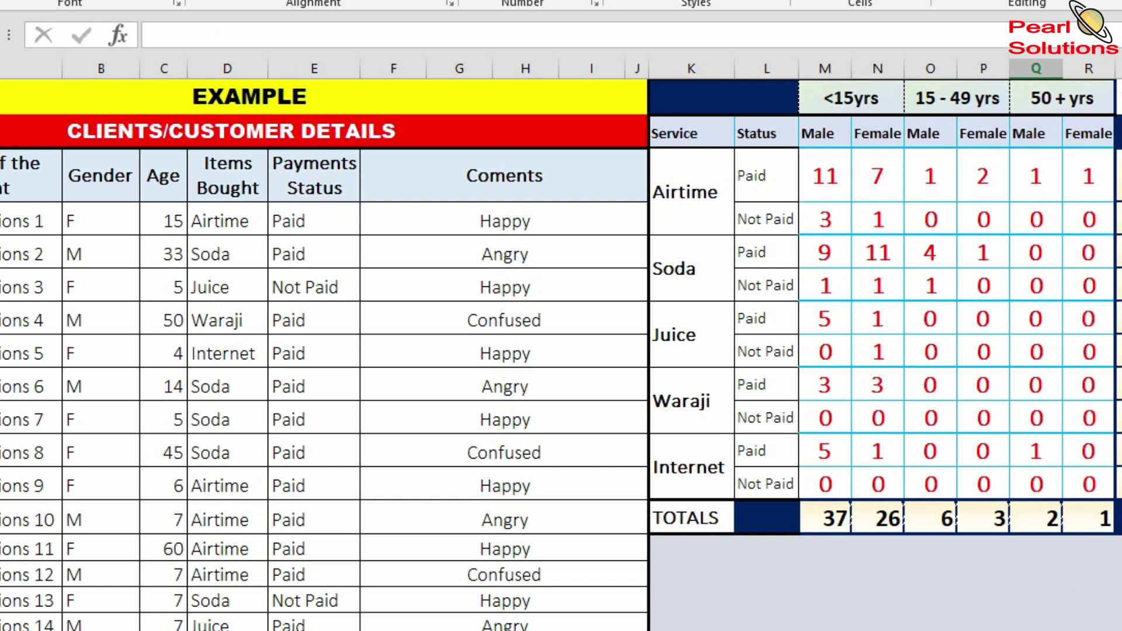
- Examine the report's COUNTIFS formulas for Soda, Juice and Waraji alongside the client records they count
left_click(1088, 622)
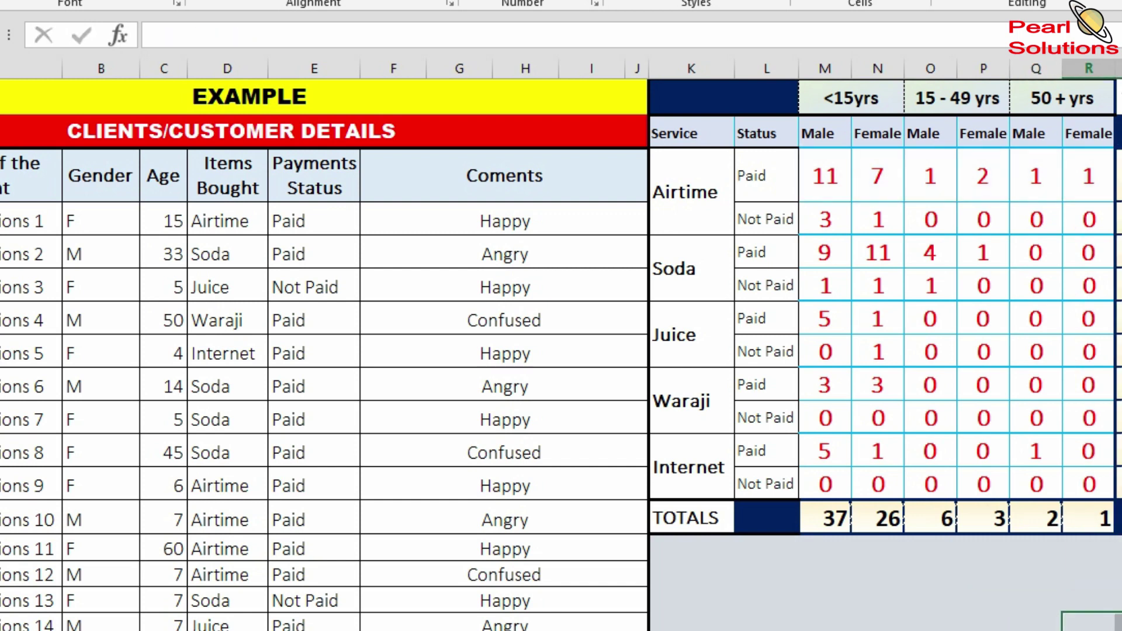
left_click(982, 351)
left_click(982, 627)
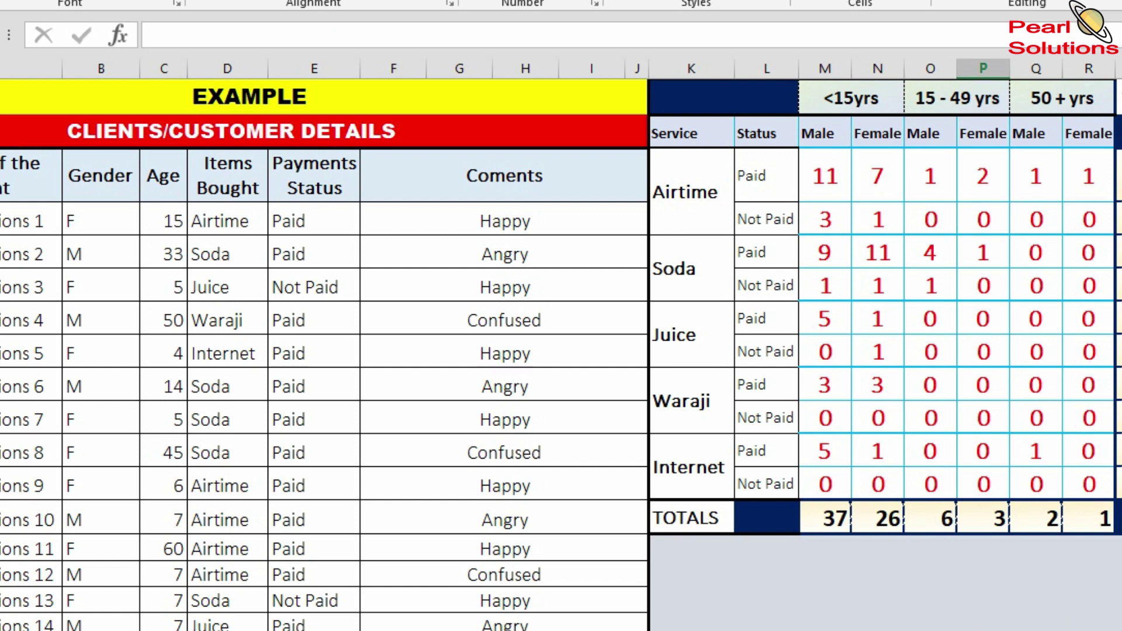
left_click(504, 548)
left_click(504, 419)
left_click(983, 285)
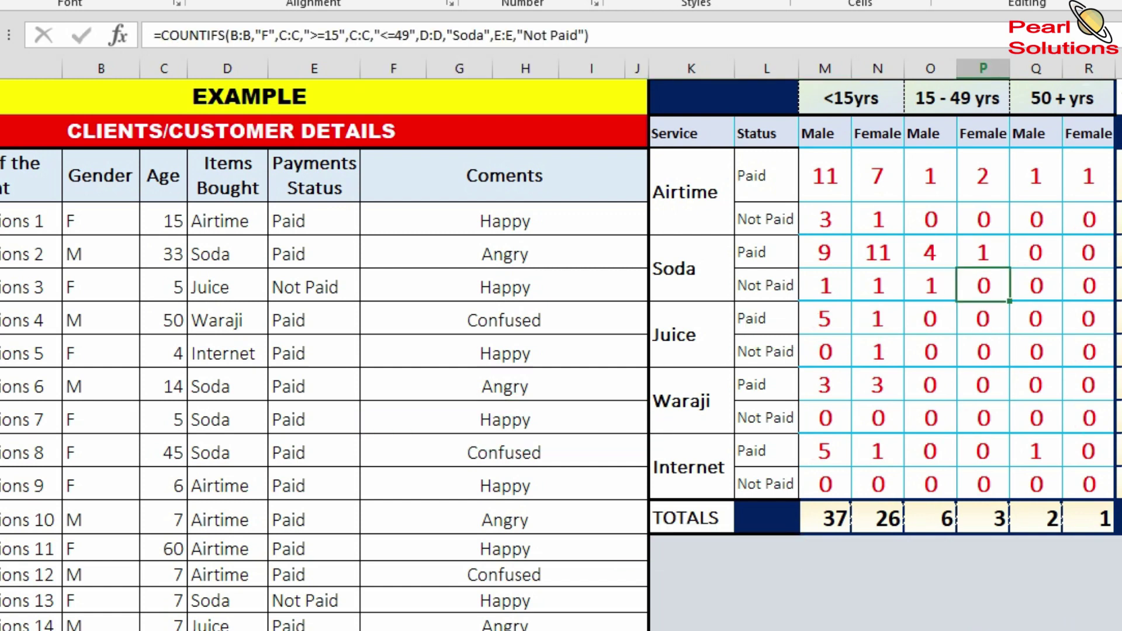
left_click(929, 622)
left_click(101, 286)
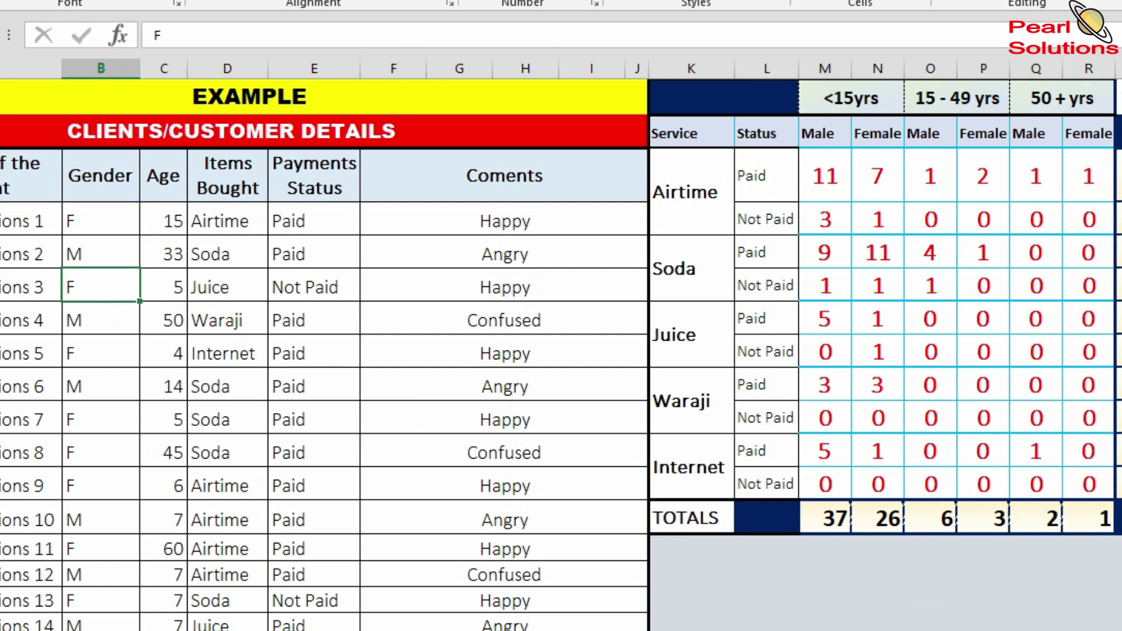
left_click(504, 419)
left_click(929, 251)
left_click_drag(824, 251, 876, 385)
left_click(982, 252)
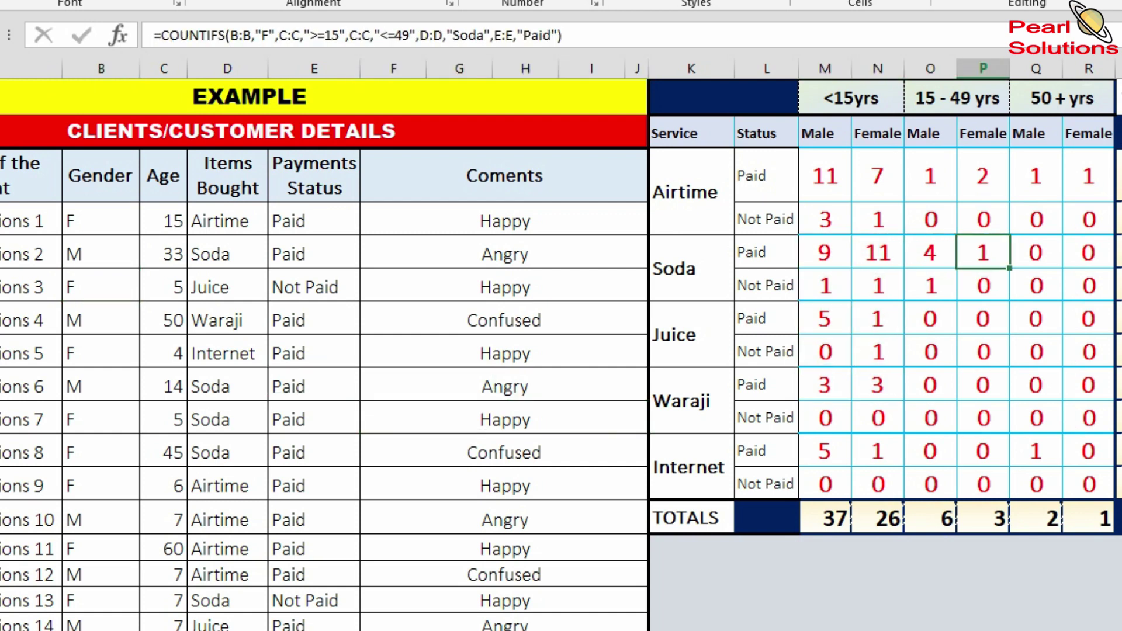
left_click(877, 318)
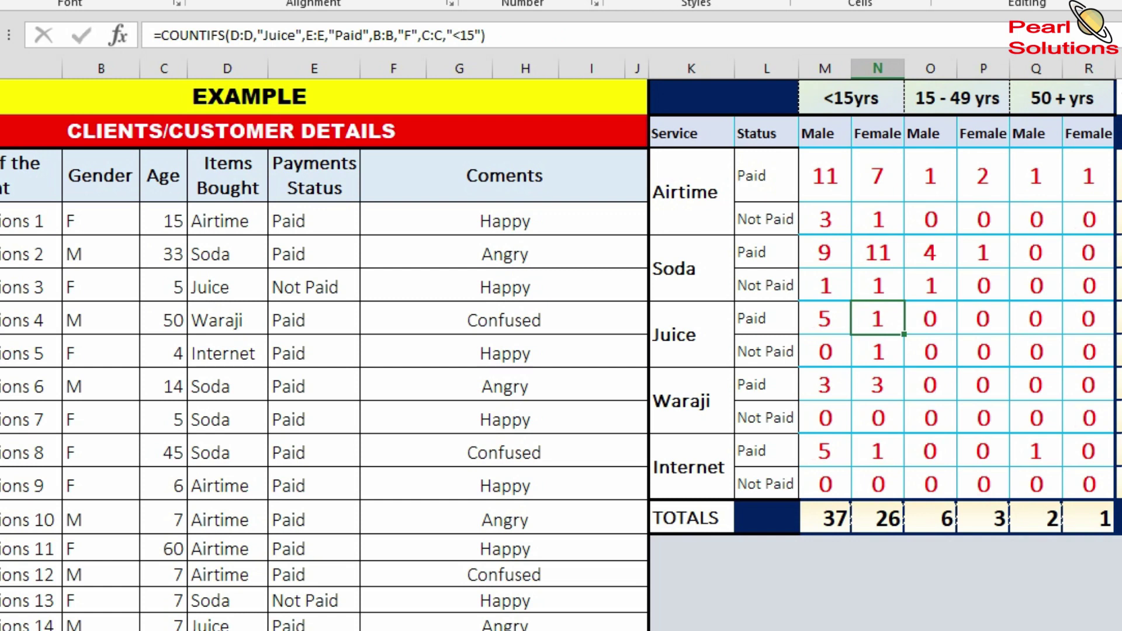
left_click(929, 417)
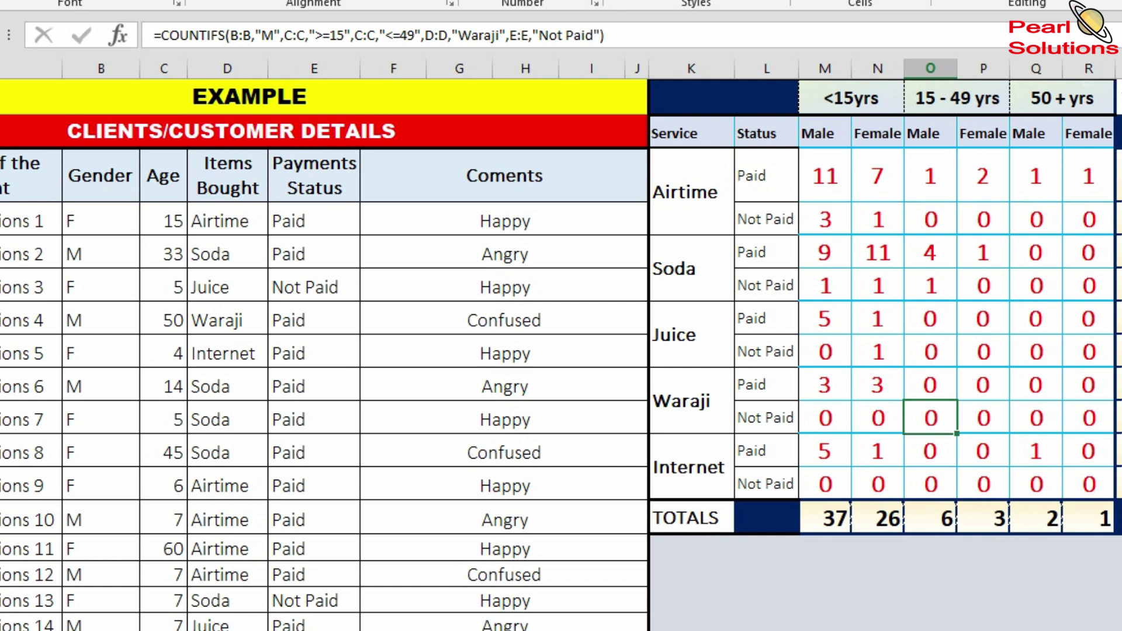
left_click(877, 384)
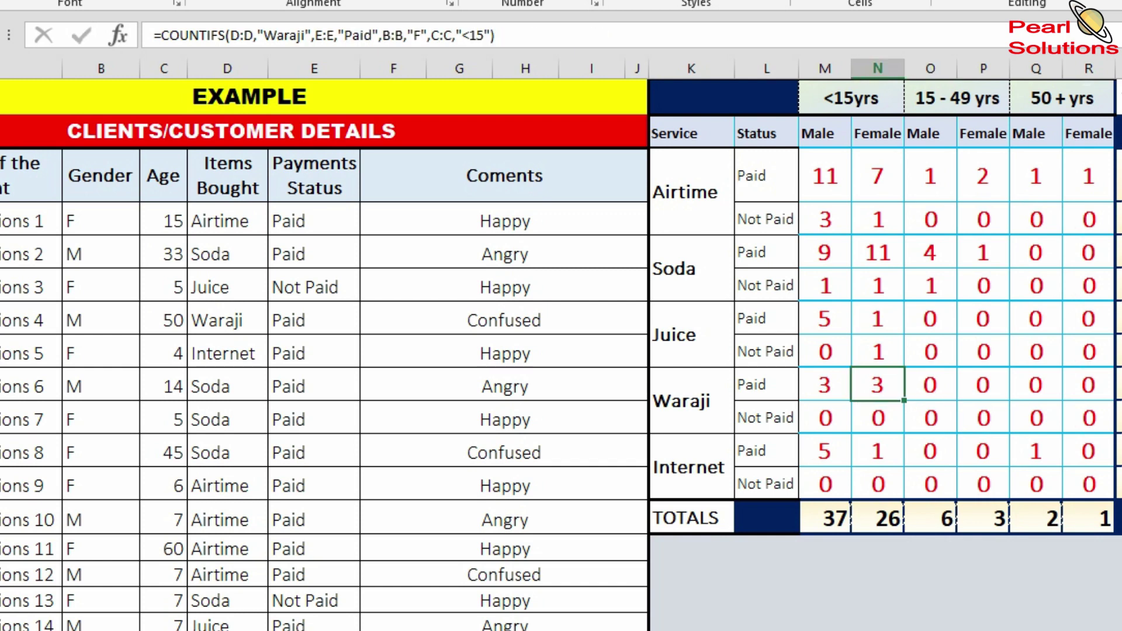
left_click(314, 386)
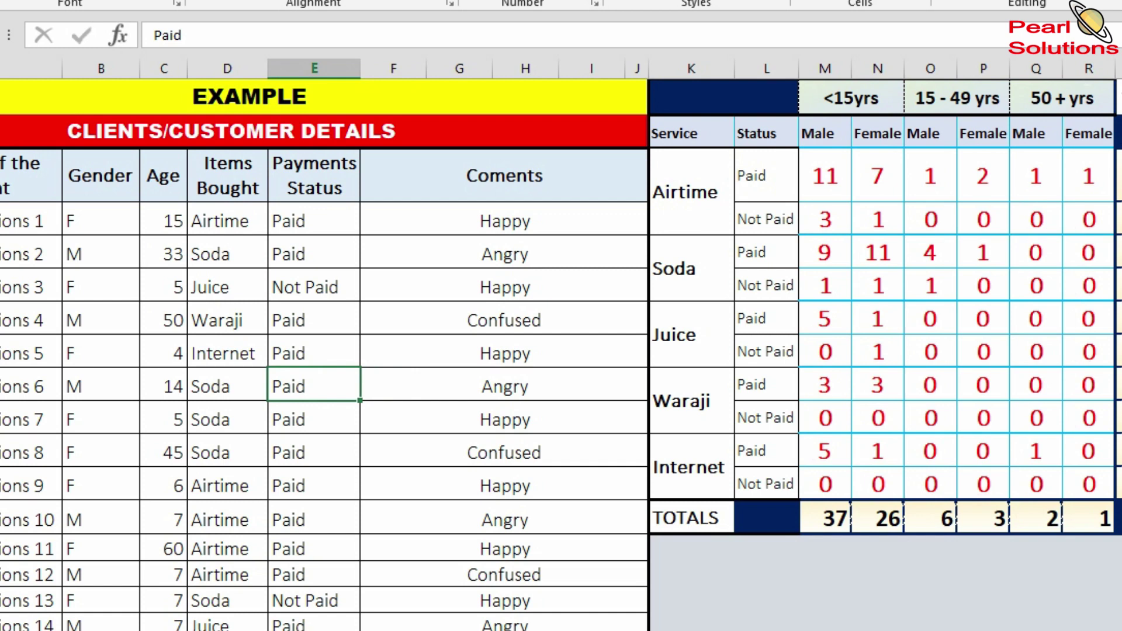
- Clear the client records from Gender through Coments as a test of the report, and undo the deletion
left_click_drag(100, 221, 503, 625)
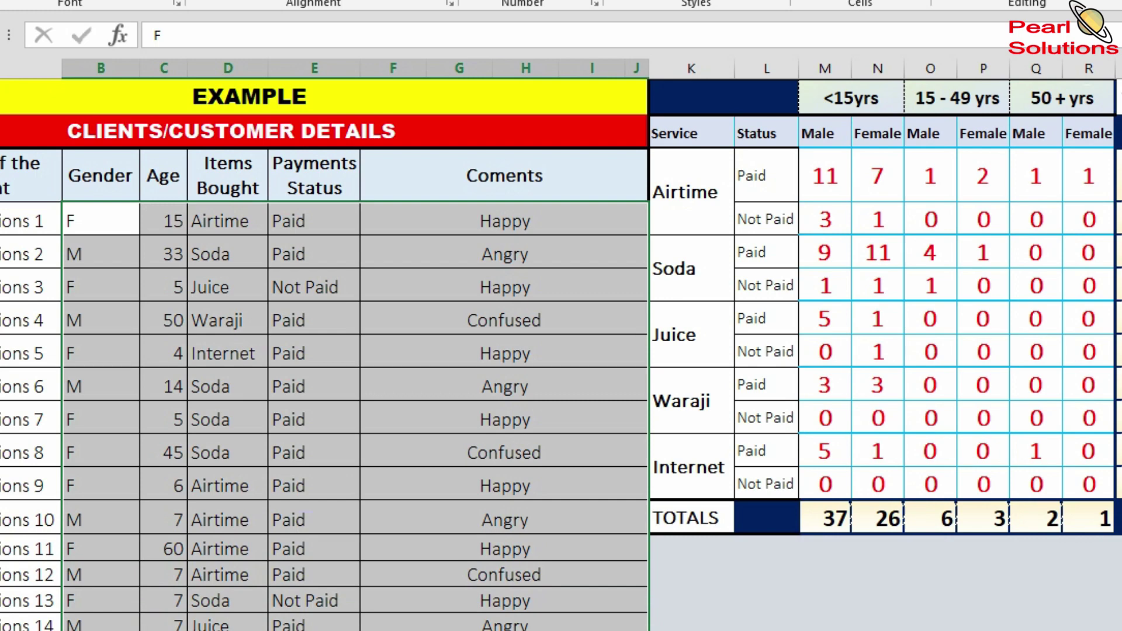
key("Delete")
left_click(1034, 384)
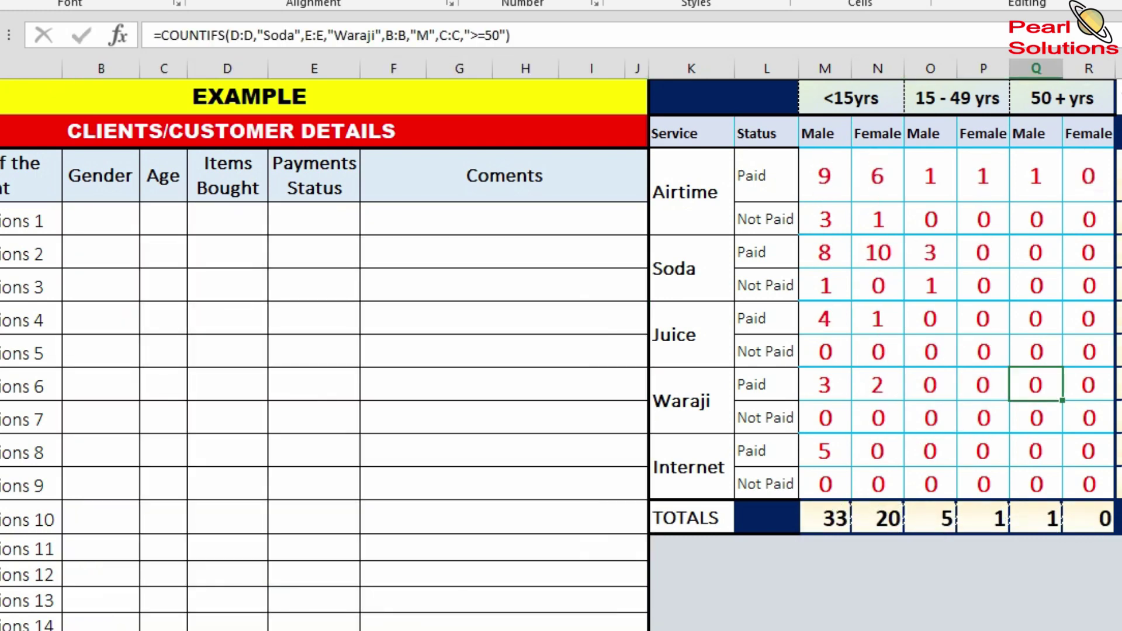
key("ctrl+z")
left_click(313, 386)
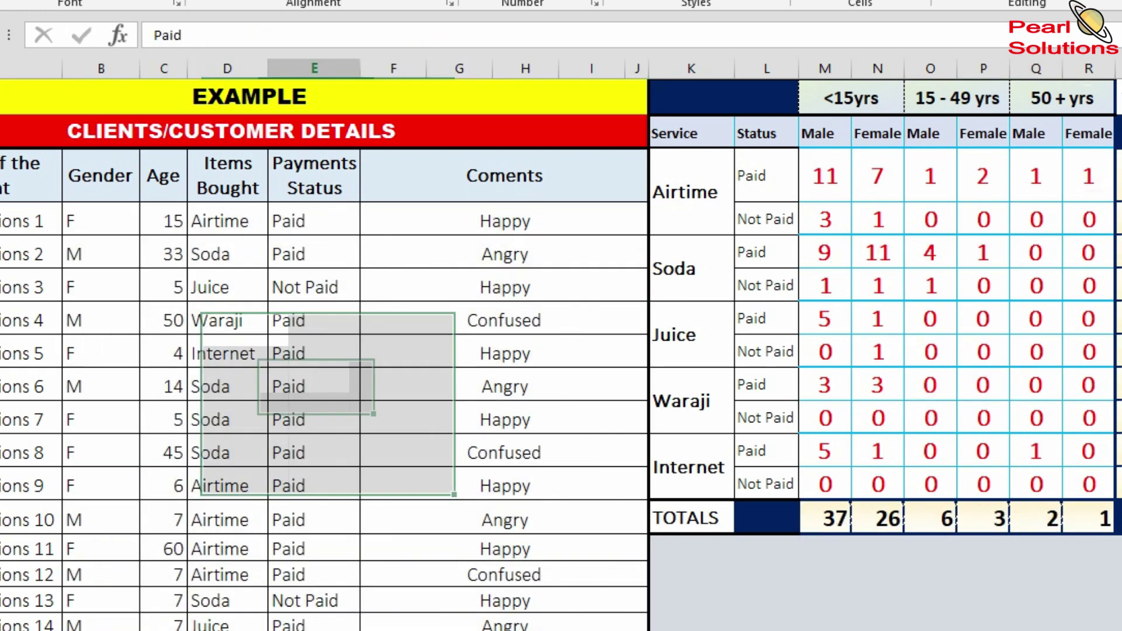
- Clear only the Gender entries of the client records as a test, and undo the deletion
left_click(100, 221)
left_click_drag(101, 221, 41, 519)
left_click(101, 452)
left_click_drag(100, 221, 100, 627)
key("Delete")
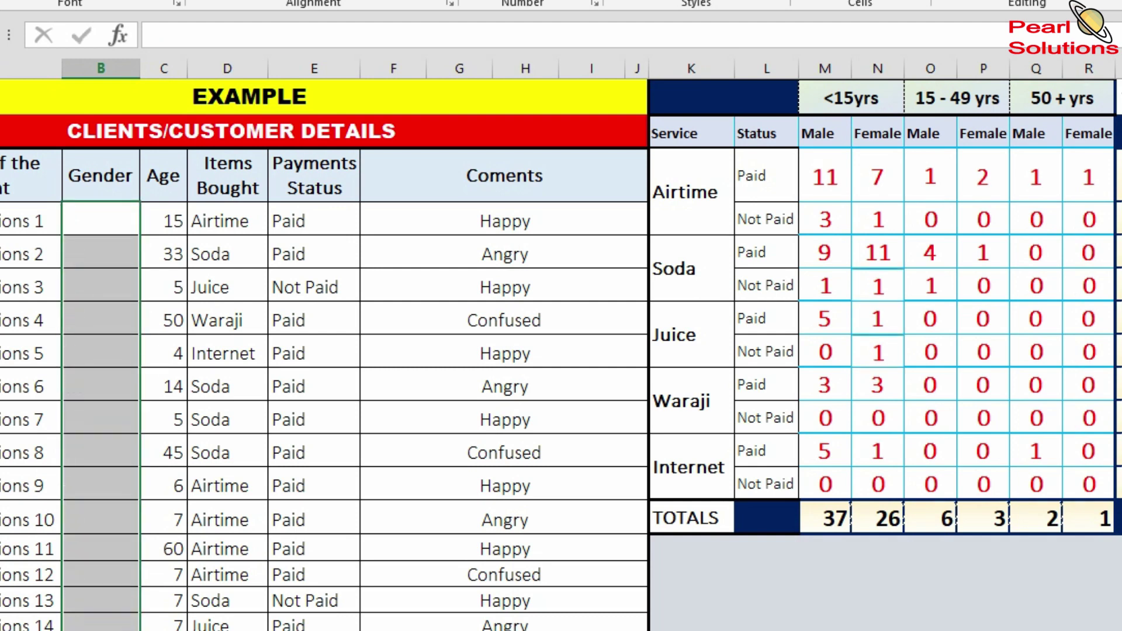
key("ctrl+z")
left_click(504, 420)
- Change the gender of client 5, the Internet buyer aged 4, to M
left_click(227, 352)
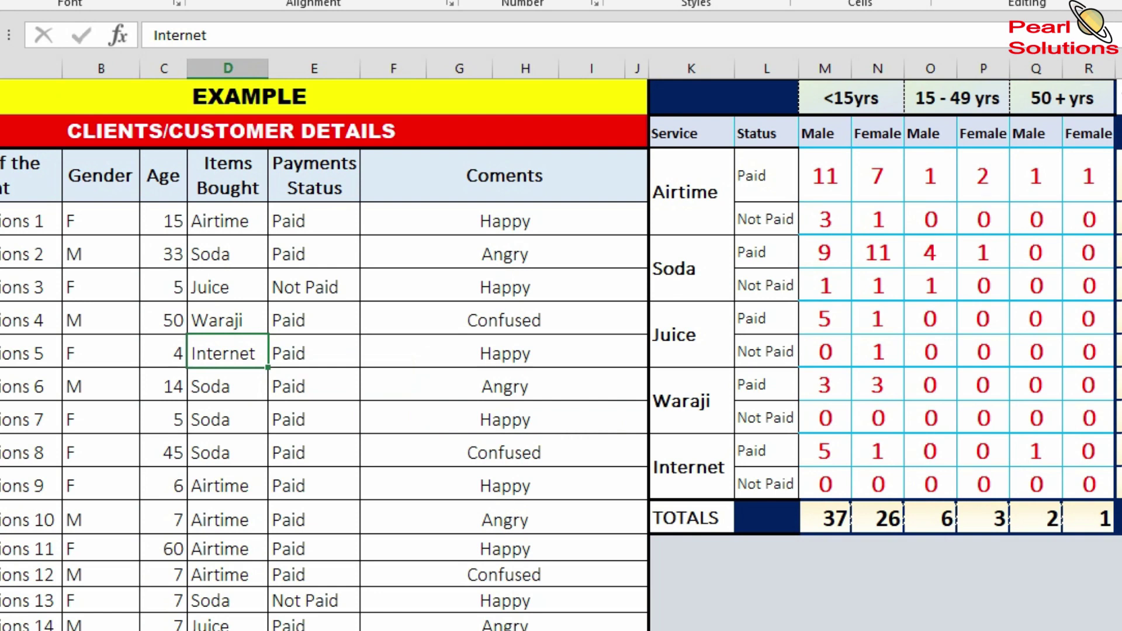
left_click(163, 353)
left_click(101, 353)
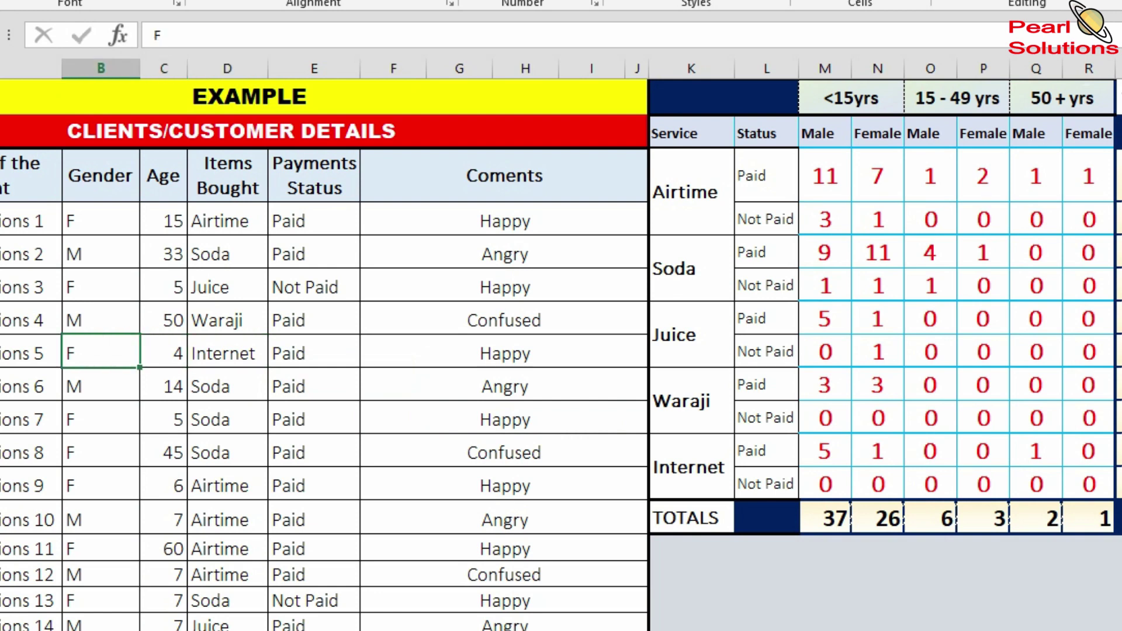
type("M")
key("Return")
- Change the gender to M for client 7 (Soda, age 5) and client 11 (Airtime, age 60)
left_click(100, 452)
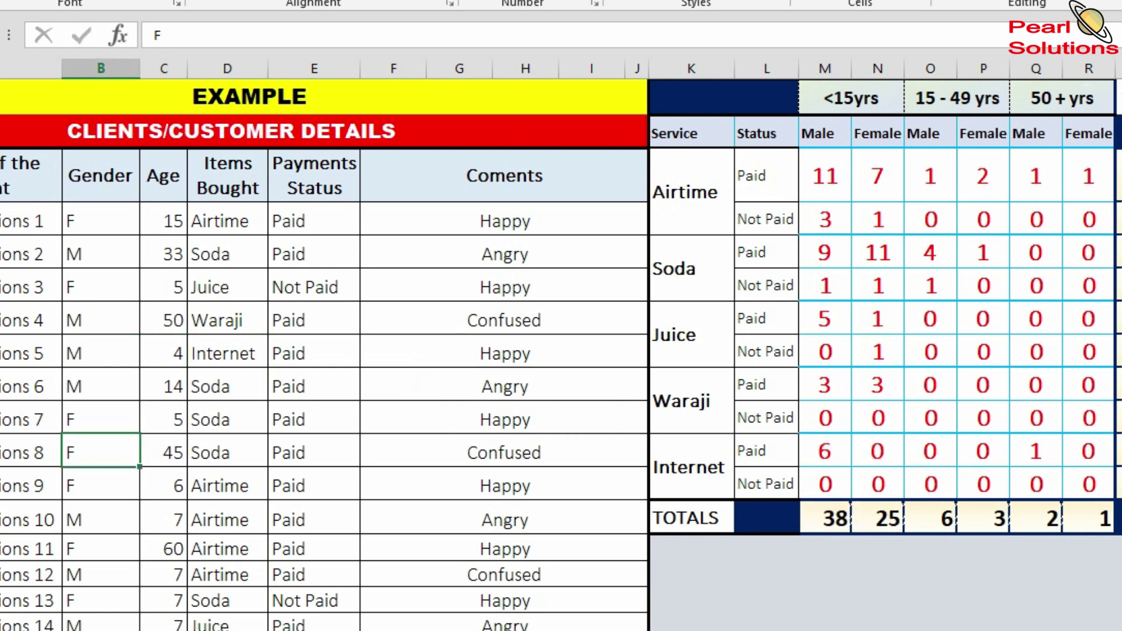
left_click(101, 419)
type("M")
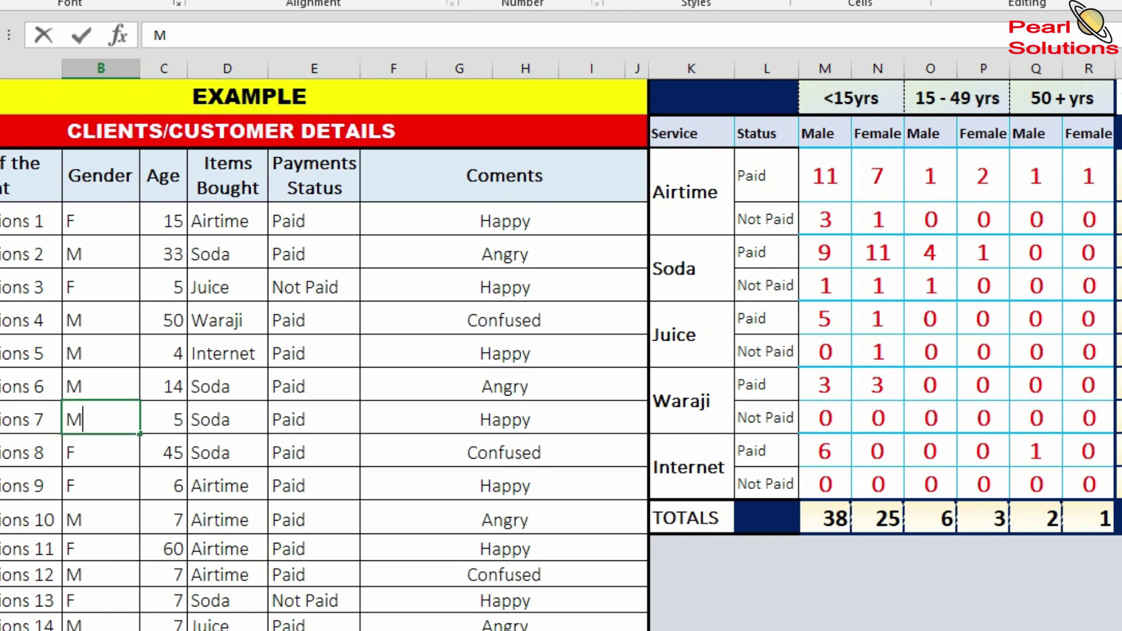
key("Return")
left_click(101, 548)
type("M")
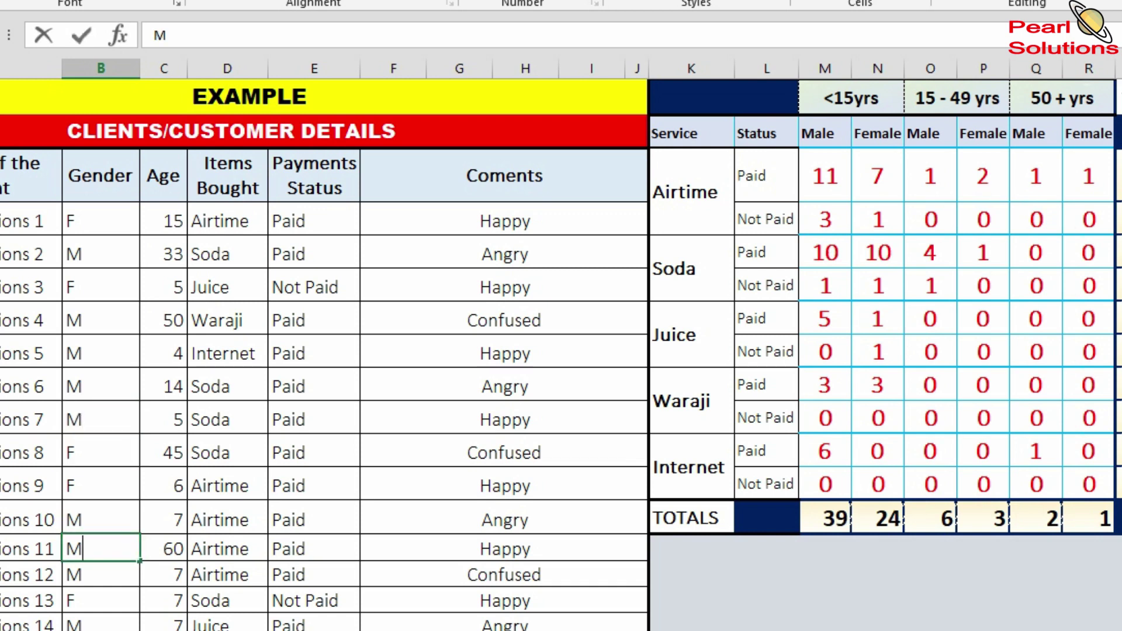
left_click(227, 520)
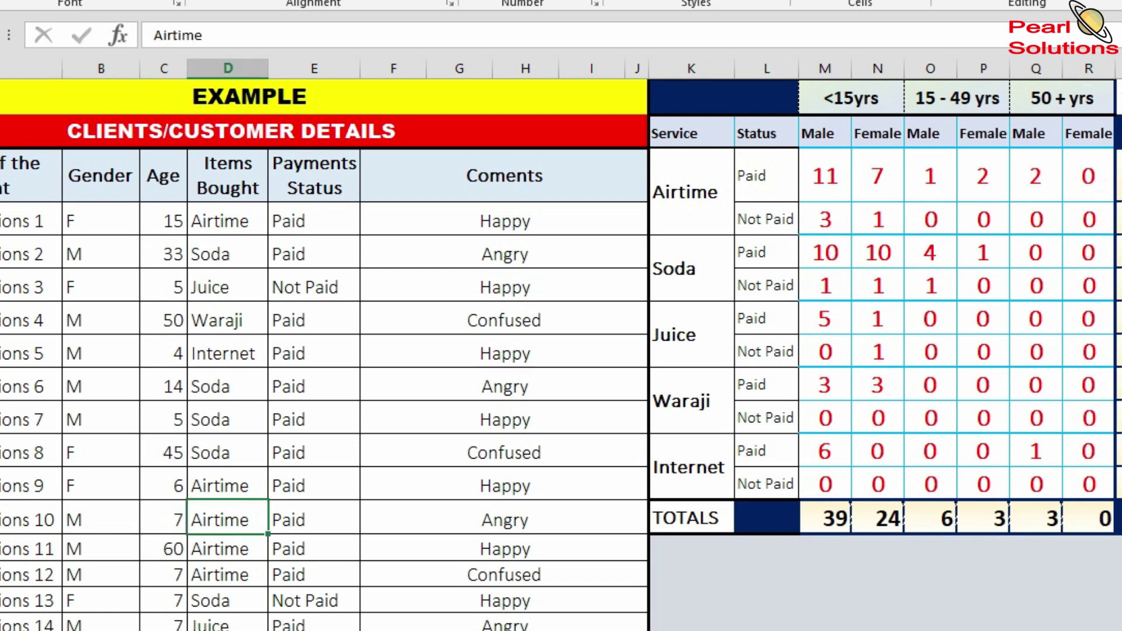